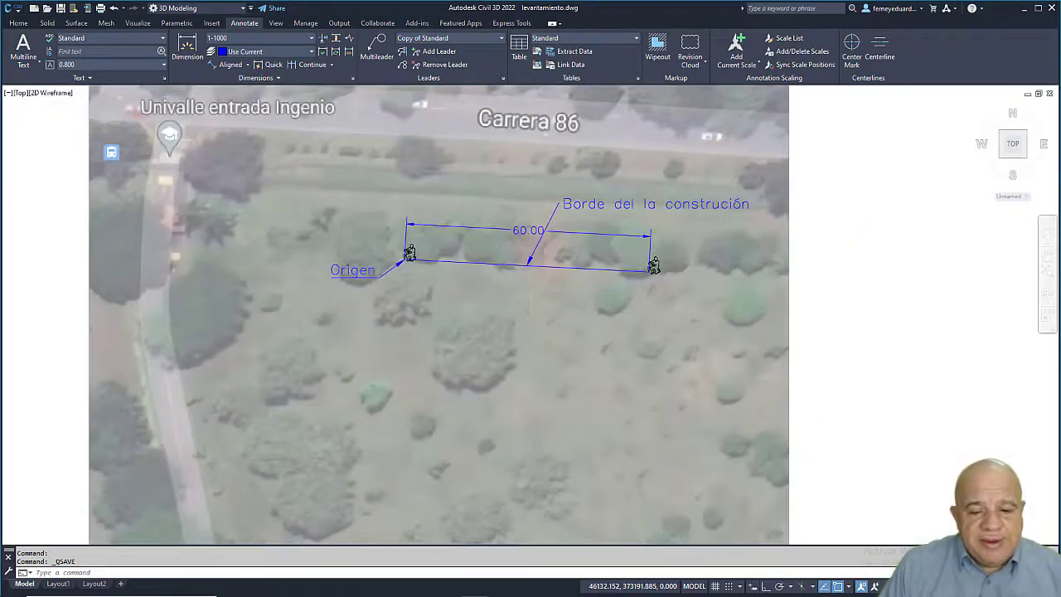
Step: Examine the 60.00 construction edge over the aerial image, from its origin to its far end
{"action": "scroll", "coordinate": [535, 315], "scroll_direction": "down", "scroll_amount": 2}
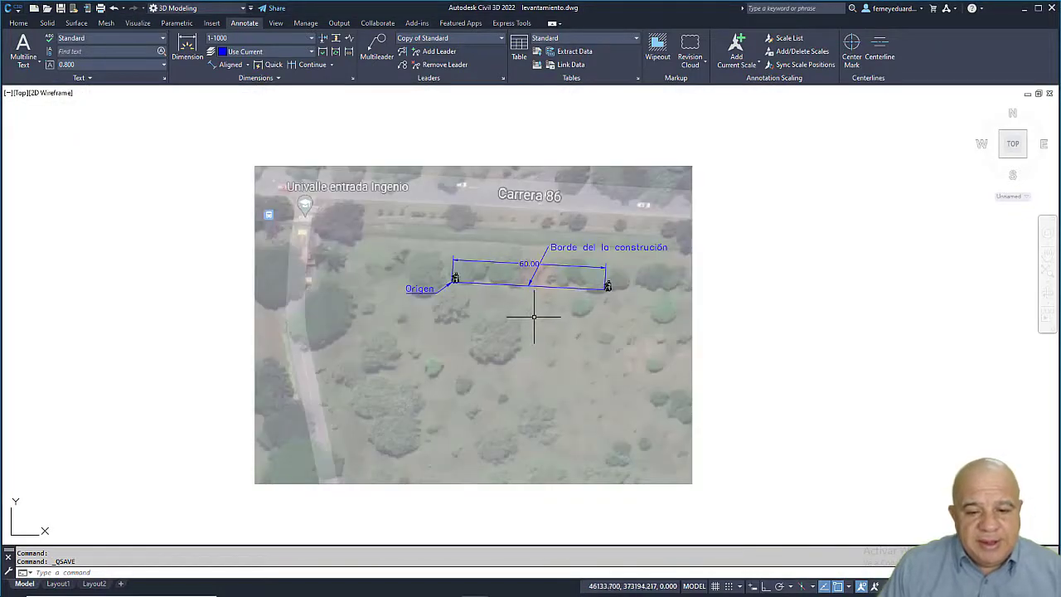
{"action": "middle_click_drag", "start_coordinate": [536, 315], "coordinate": [497, 298]}
{"action": "scroll", "coordinate": [480, 321], "scroll_direction": "up", "scroll_amount": 2}
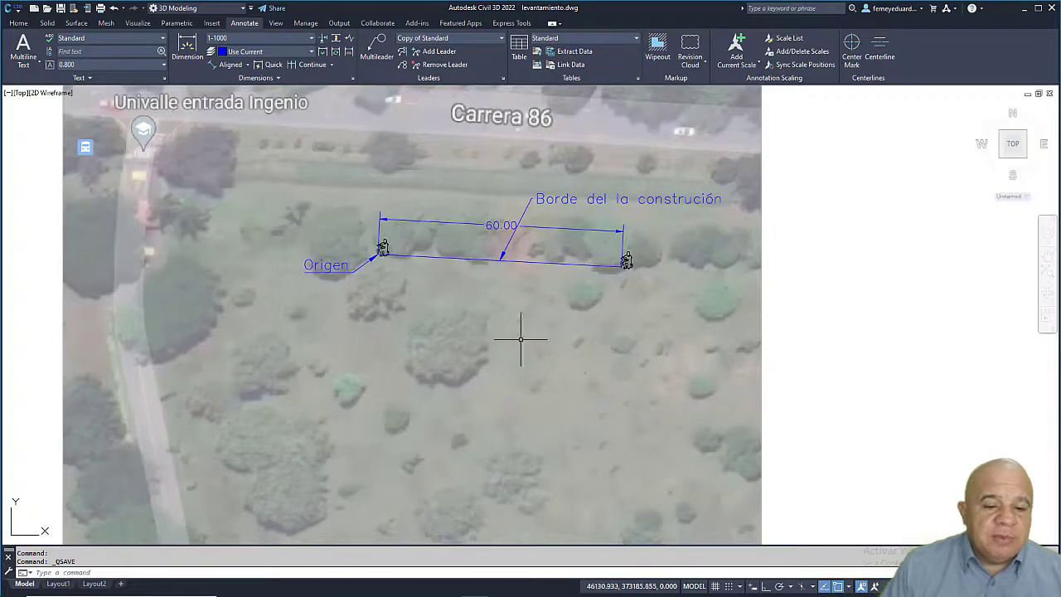
{"action": "scroll", "coordinate": [390, 257], "scroll_direction": "up", "scroll_amount": 4}
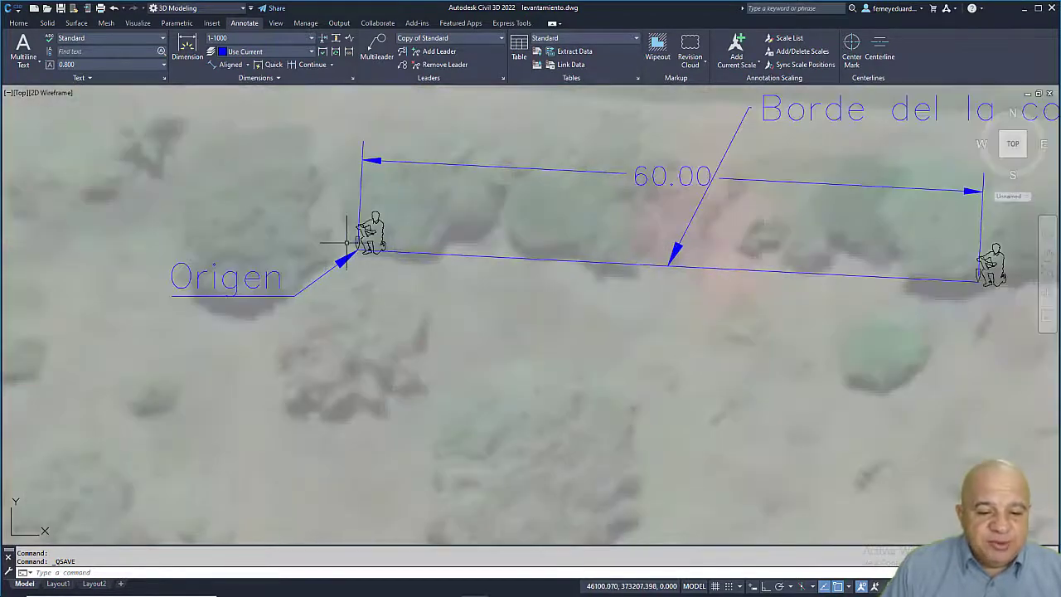
{"action": "scroll", "coordinate": [358, 244], "scroll_direction": "up", "scroll_amount": 2}
{"action": "scroll", "coordinate": [358, 238], "scroll_direction": "down", "scroll_amount": 4}
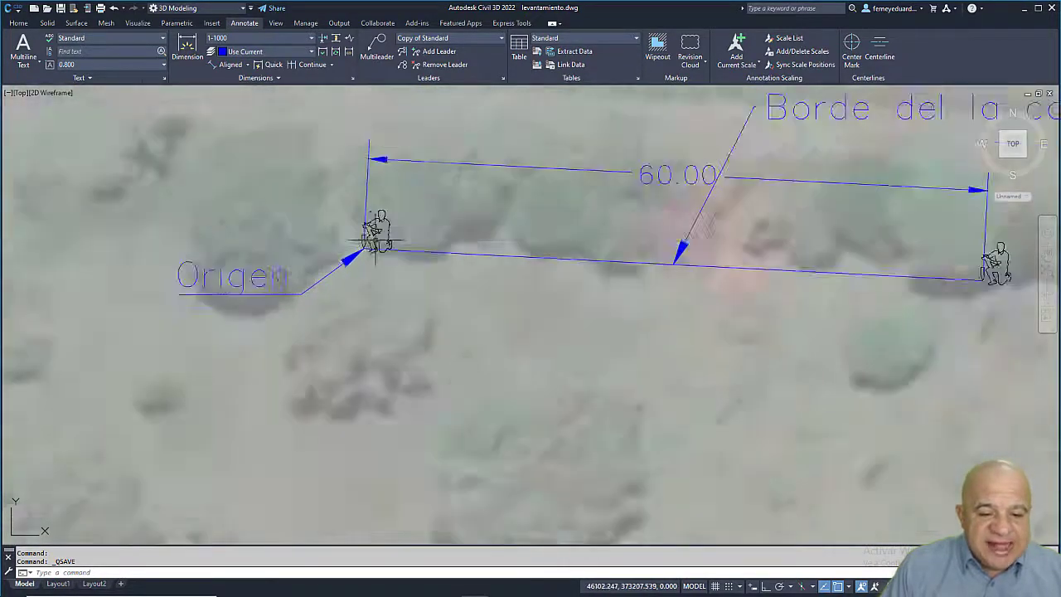
{"action": "scroll", "coordinate": [759, 262], "scroll_direction": "up", "scroll_amount": 2}
{"action": "scroll", "coordinate": [760, 261], "scroll_direction": "down", "scroll_amount": 2}
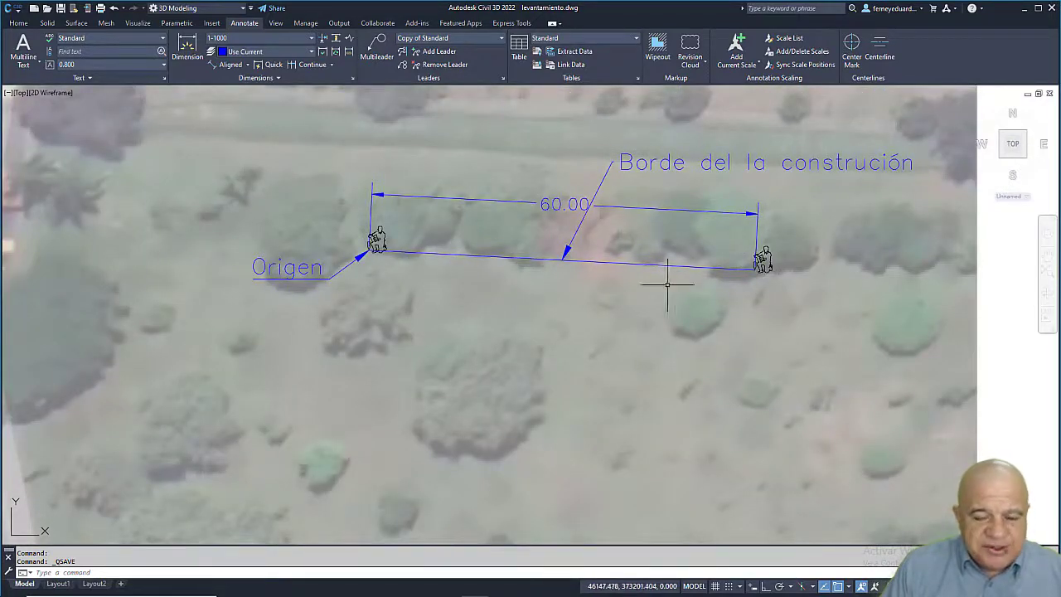
{"action": "middle_click_drag", "start_coordinate": [581, 278], "coordinate": [552, 275]}
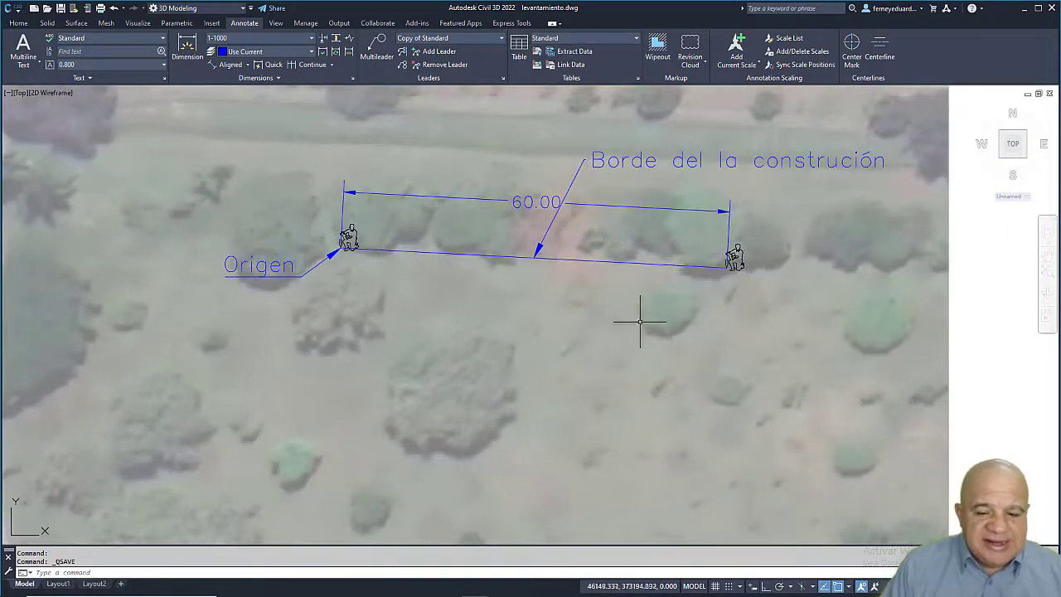
{"action": "middle_click_drag", "start_coordinate": [639, 315], "coordinate": [581, 313]}
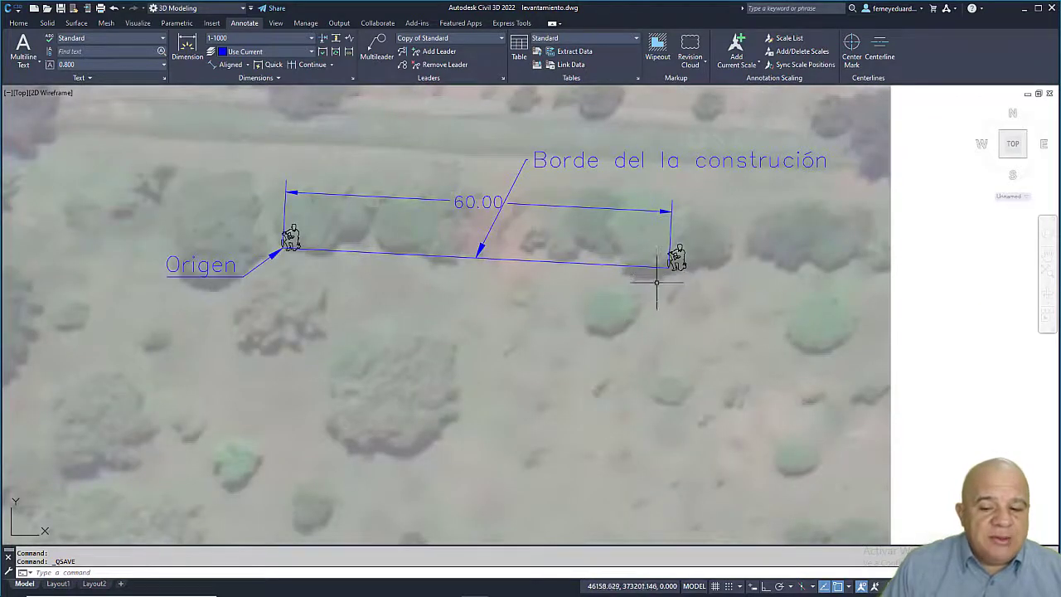
{"action": "scroll", "coordinate": [664, 280], "scroll_direction": "down", "scroll_amount": 2}
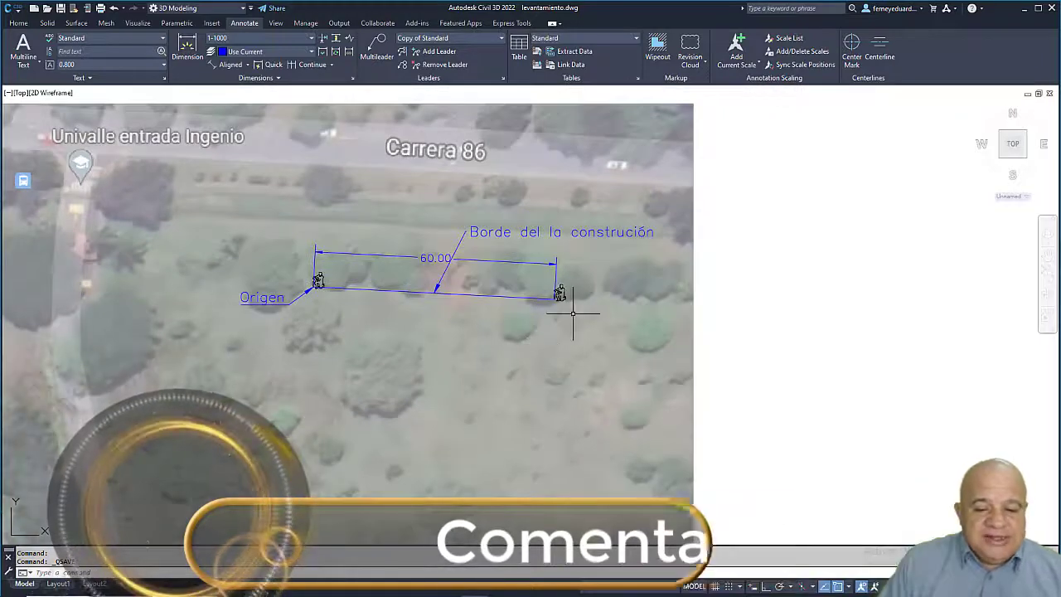
Step: Draw a circle of radius 4 centred on the east end of the construction edge line
{"action": "scroll", "coordinate": [573, 306], "scroll_direction": "up", "scroll_amount": 2}
{"action": "scroll", "coordinate": [556, 303], "scroll_direction": "up", "scroll_amount": 2}
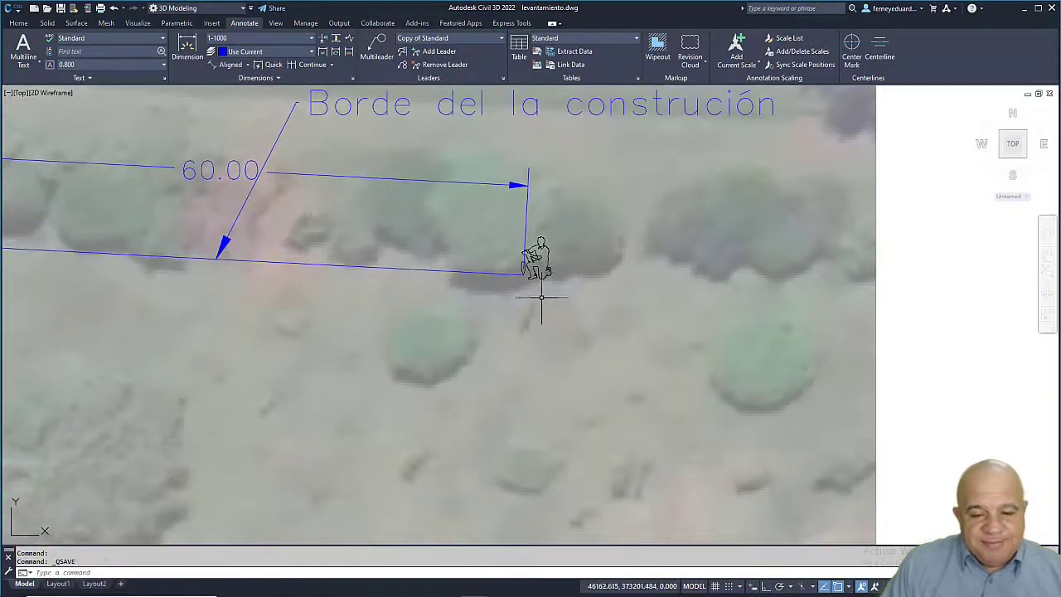
{"action": "scroll", "coordinate": [531, 278], "scroll_direction": "up", "scroll_amount": 2}
{"action": "scroll", "coordinate": [528, 275], "scroll_direction": "up", "scroll_amount": 2}
{"action": "scroll", "coordinate": [506, 272], "scroll_direction": "down", "scroll_amount": 2}
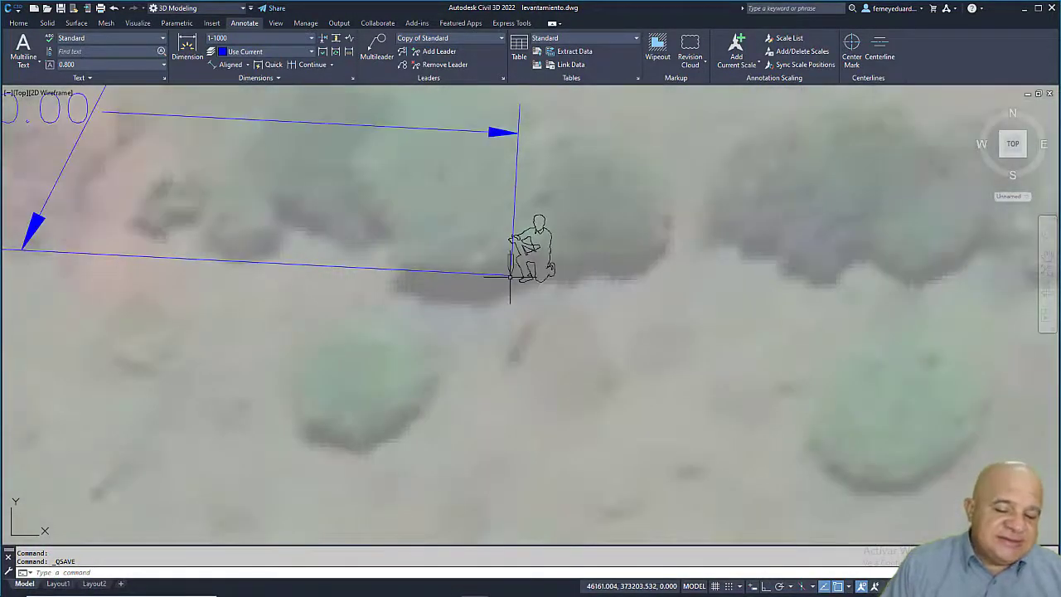
{"action": "middle_click_drag", "start_coordinate": [506, 313], "coordinate": [564, 367]}
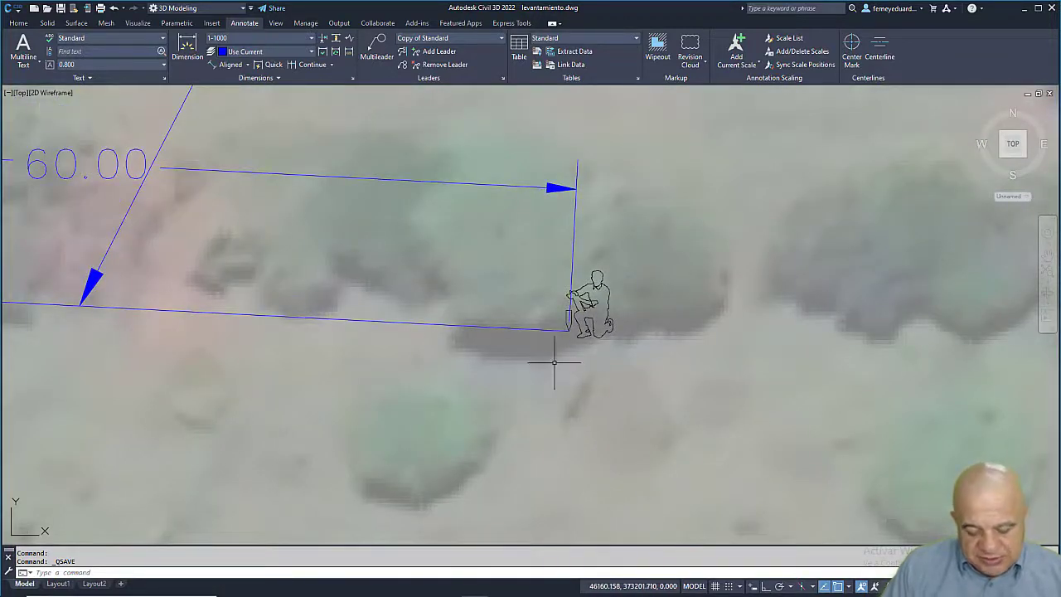
{"action": "key", "text": "Return"}
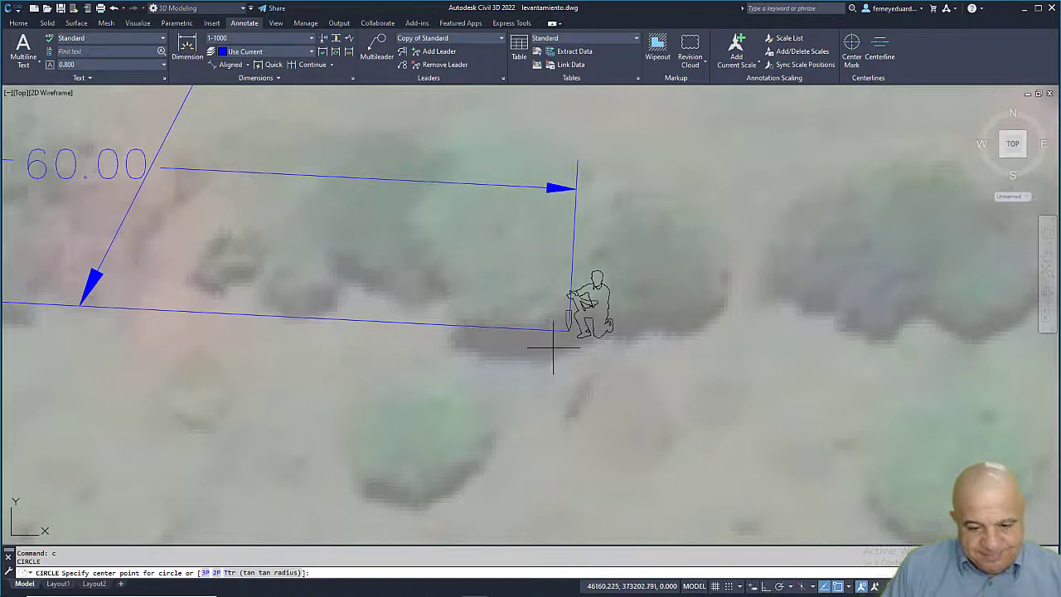
{"action": "left_click", "coordinate": [569, 330]}
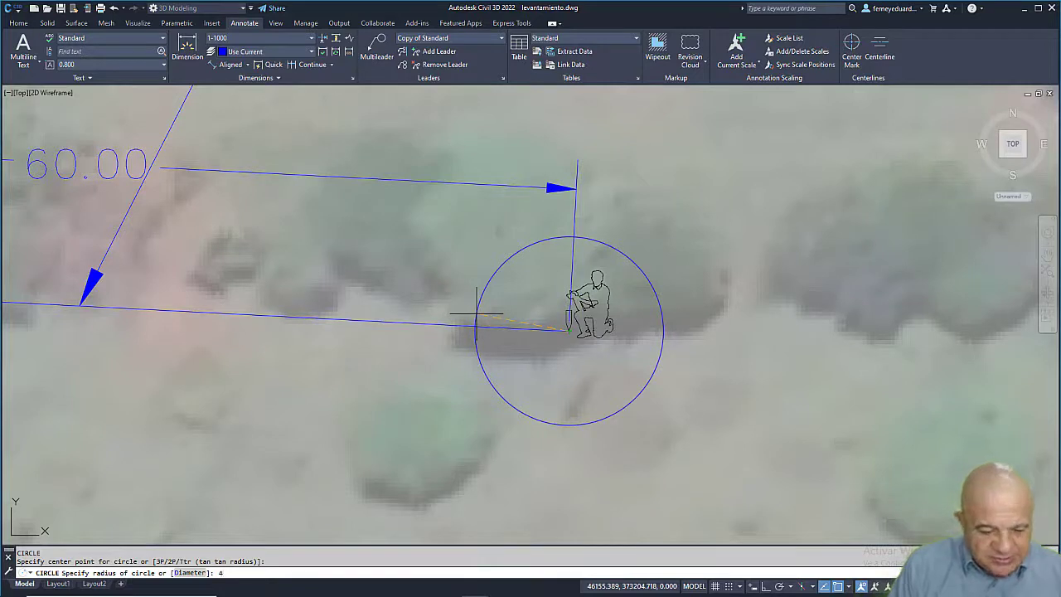
{"action": "key", "text": "Return"}
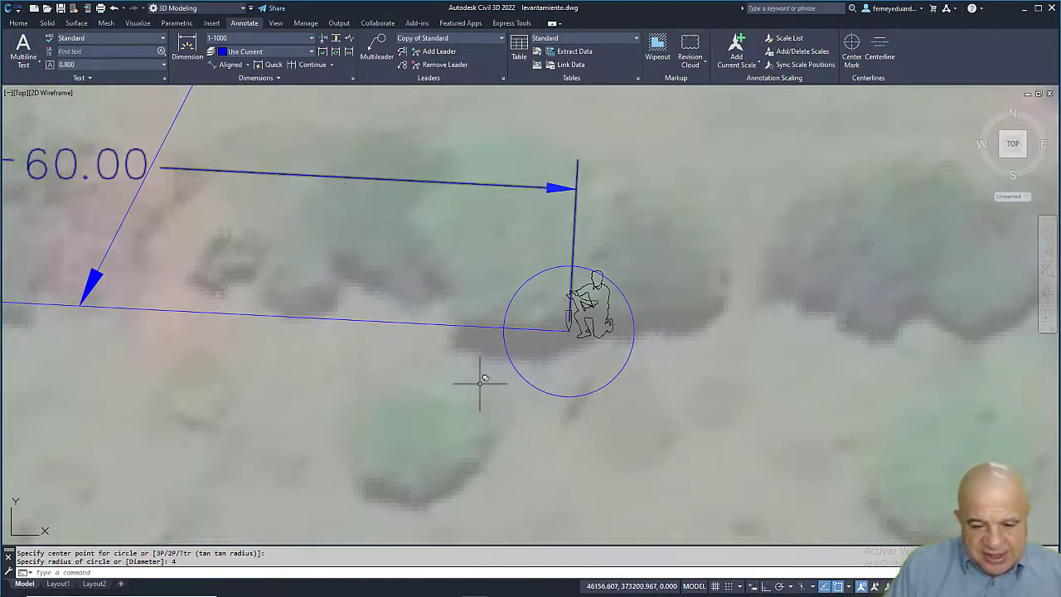
{"action": "scroll", "coordinate": [500, 310], "scroll_direction": "up", "scroll_amount": 5}
{"action": "type", "text": "c"}
{"action": "key", "text": "Return"}
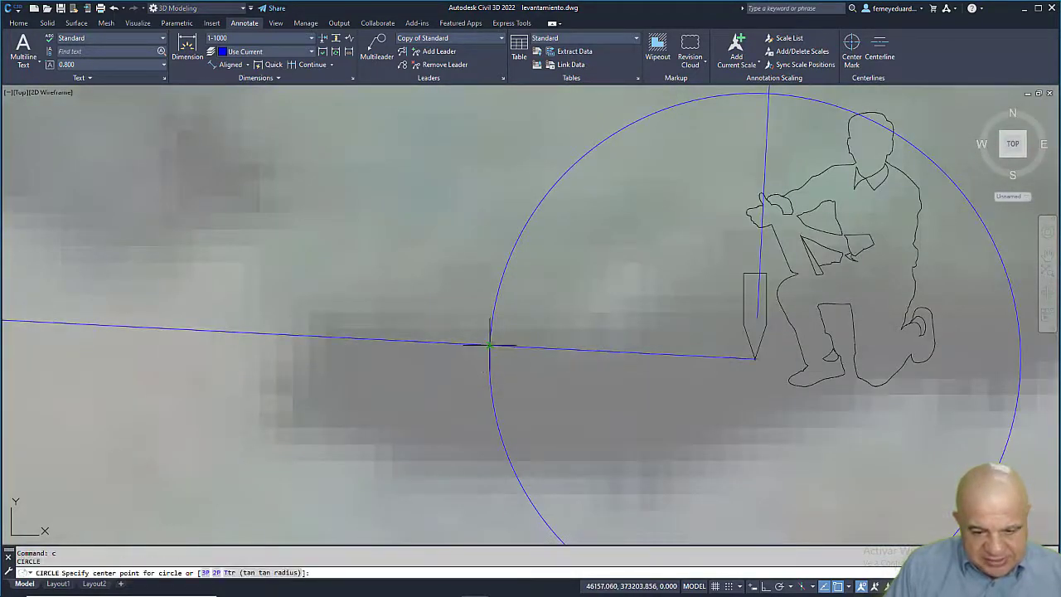
{"action": "left_click", "coordinate": [489, 344]}
{"action": "scroll", "coordinate": [489, 345], "scroll_direction": "up", "scroll_amount": 2}
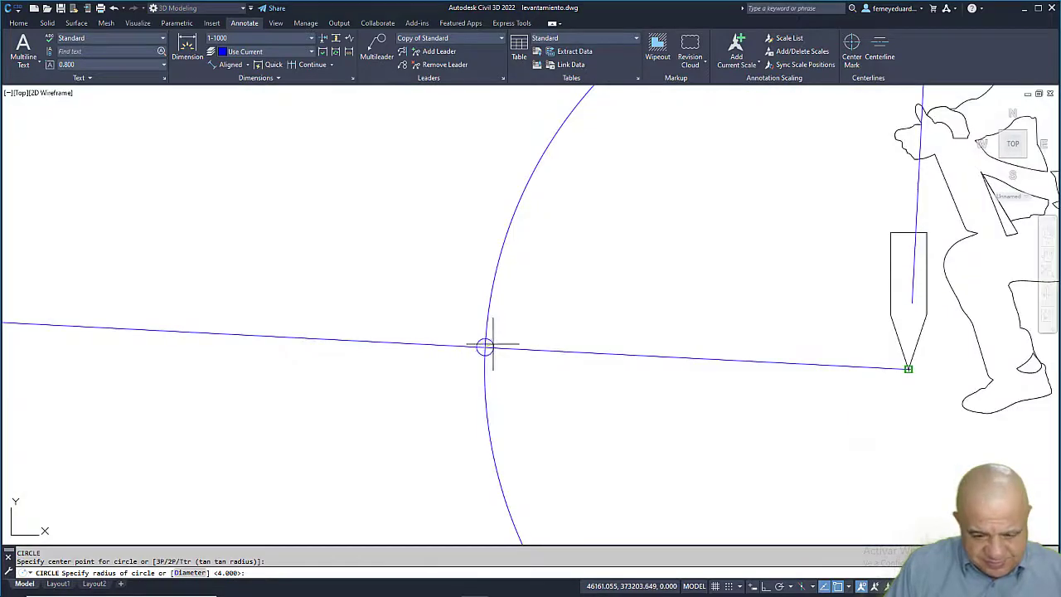
{"action": "key", "text": "Return"}
{"action": "key", "text": "Escape"}
{"action": "key", "text": "Escape"}
{"action": "scroll", "coordinate": [445, 229], "scroll_direction": "down", "scroll_amount": 3}
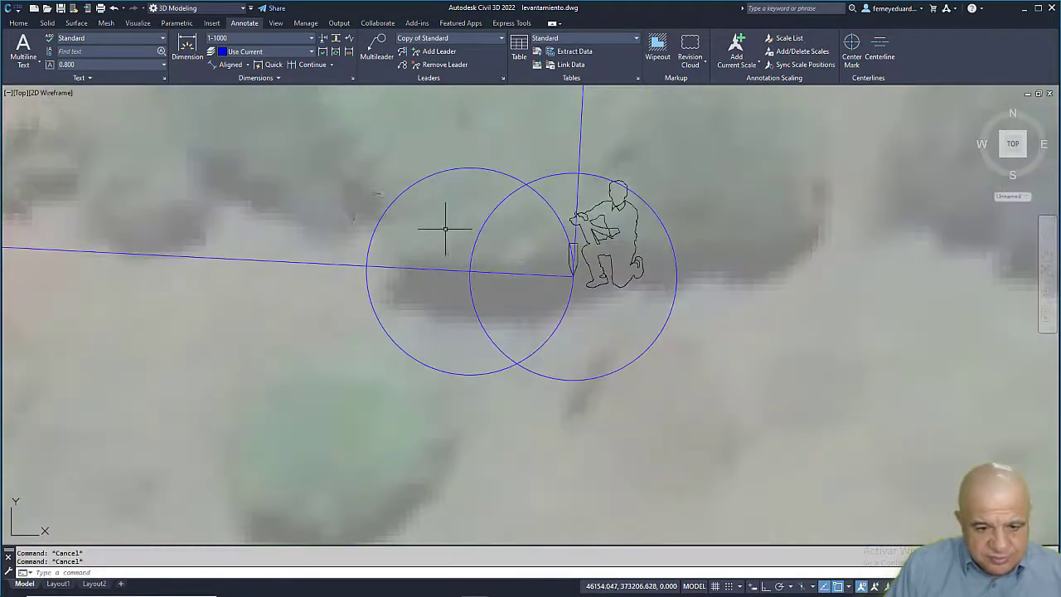
{"action": "left_click", "coordinate": [380, 209]}
{"action": "key", "text": "Delete"}
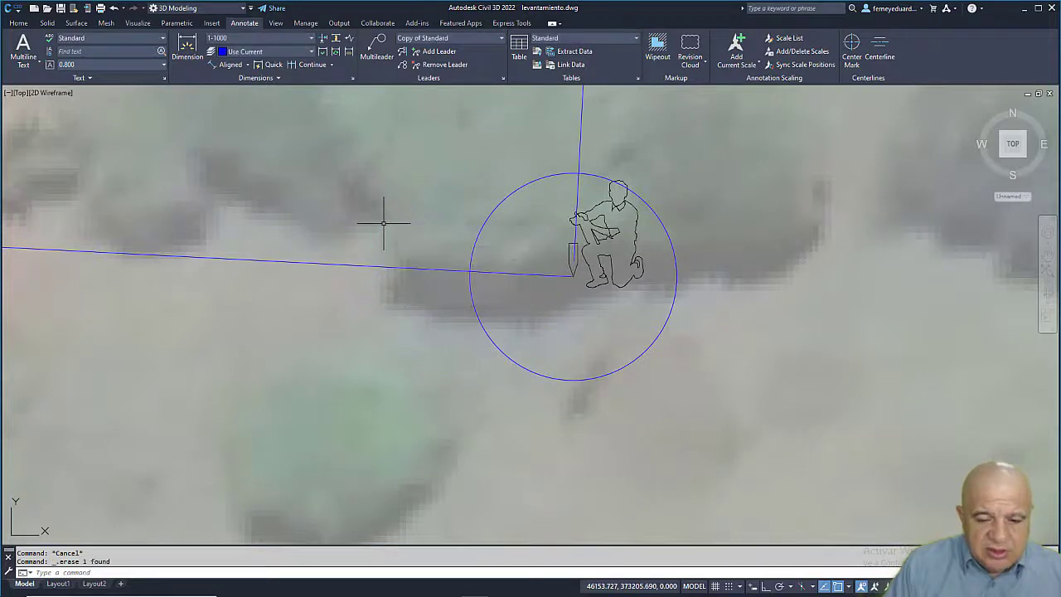
Step: Draw a small helper circle of about 0.54 radius where the radius 4 circle crosses the construction edge line
{"action": "type", "text": "c"}
{"action": "key", "text": "Return"}
{"action": "scroll", "coordinate": [490, 289], "scroll_direction": "up", "scroll_amount": 4}
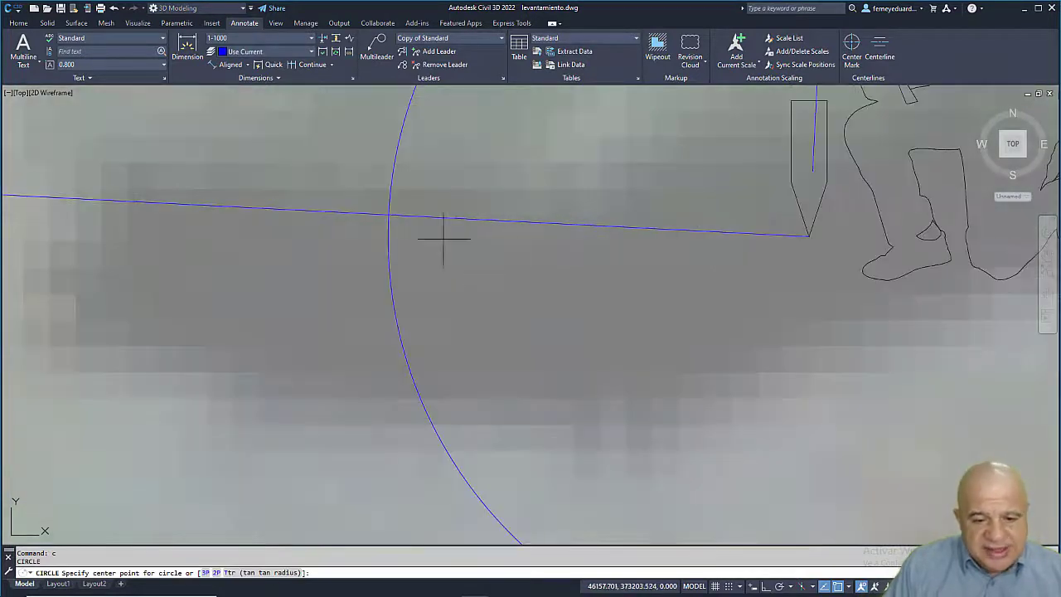
{"action": "left_click", "coordinate": [389, 213]}
{"action": "left_click", "coordinate": [435, 192]}
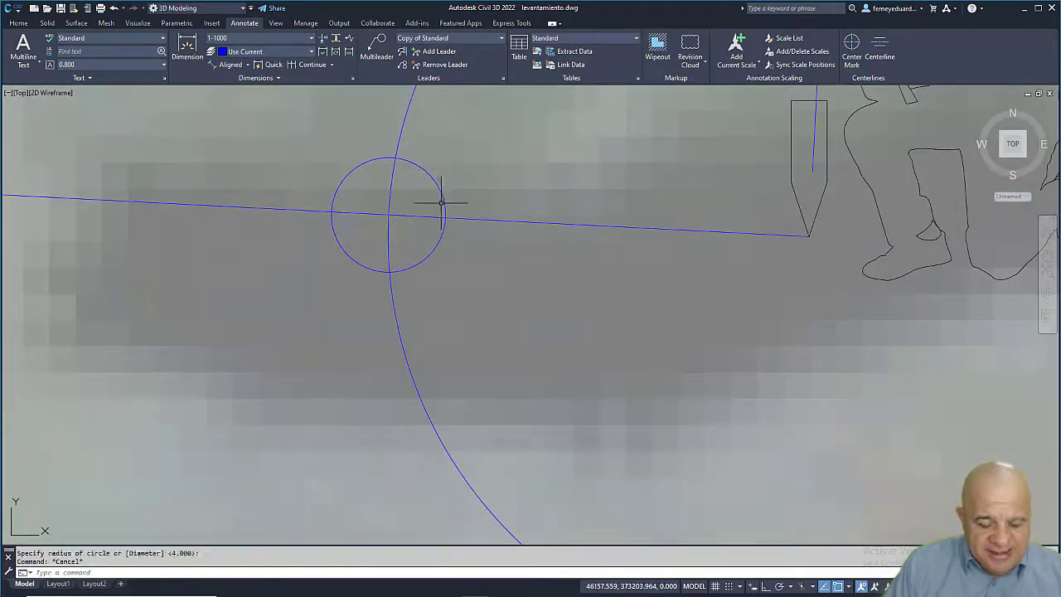
{"action": "key", "text": "Escape"}
{"action": "key", "text": "Escape"}
Step: Trim the radius 4 circle to the short arc inside the small helper circle, and erase the helper circle
{"action": "type", "text": "tr"}
{"action": "key", "text": "Return"}
{"action": "left_click", "coordinate": [424, 172]}
{"action": "key", "text": "Return"}
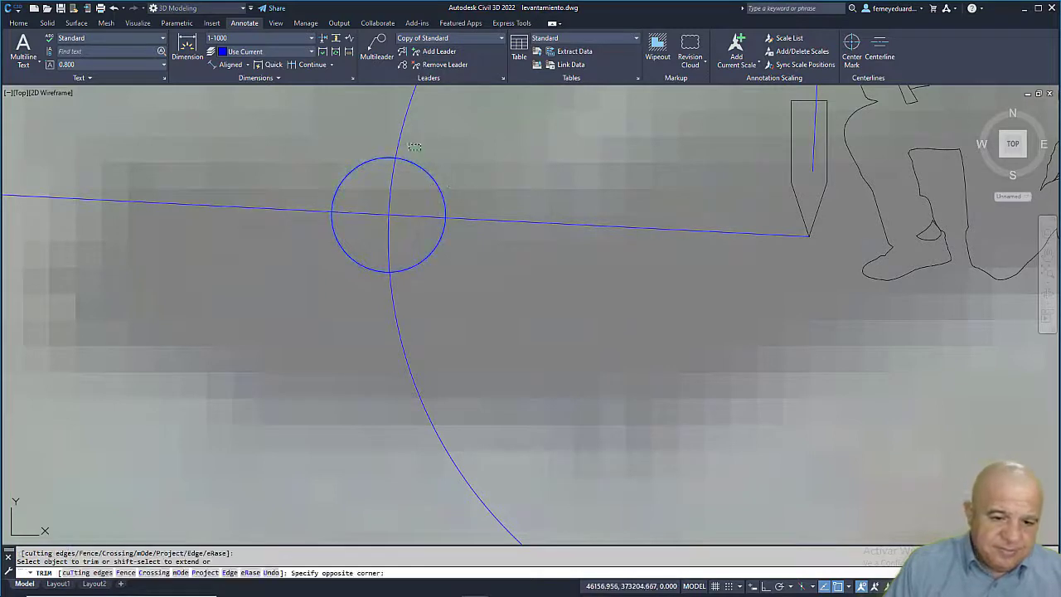
{"action": "left_click", "coordinate": [401, 171]}
{"action": "key", "text": "Escape"}
{"action": "key", "text": "Escape"}
{"action": "scroll", "coordinate": [446, 306], "scroll_direction": "down", "scroll_amount": 3}
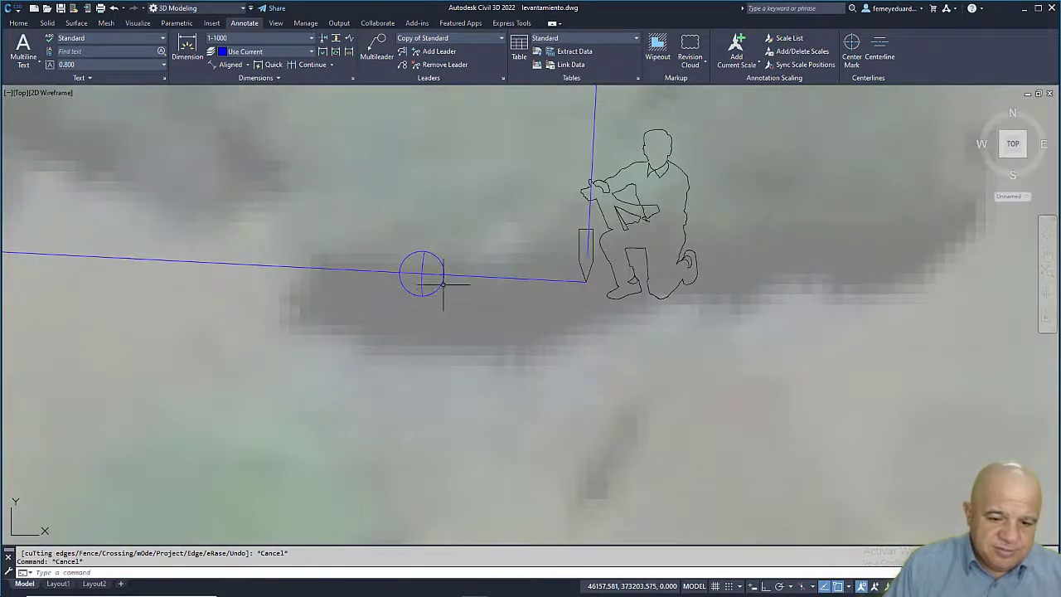
{"action": "left_click", "coordinate": [442, 283]}
{"action": "key", "text": "Delete"}
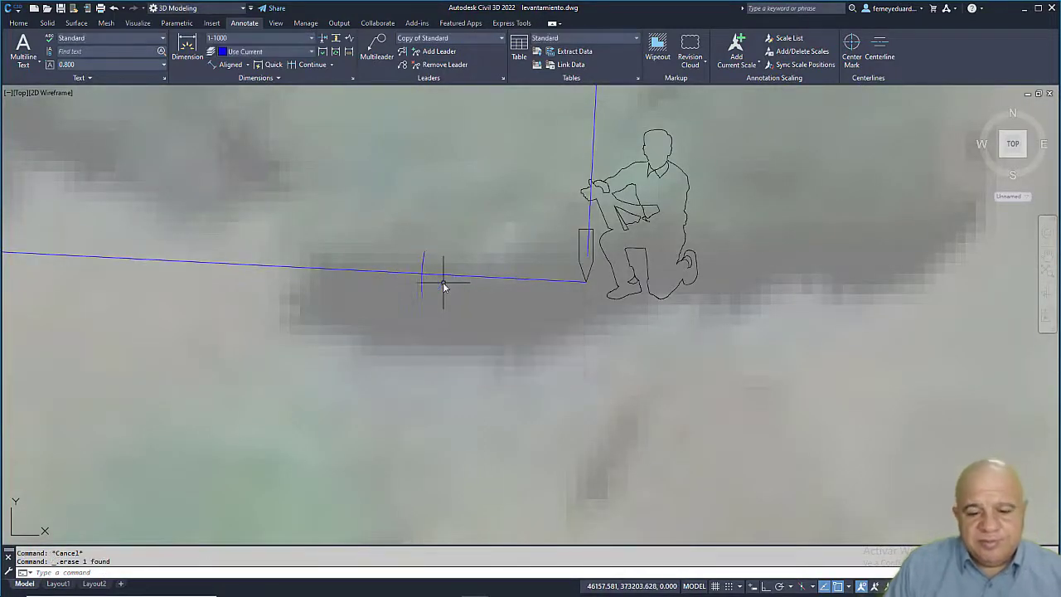
Step: Add an aligned dimension above the construction edge line from its east end to the crossing with the short arc
{"action": "middle_click_drag", "start_coordinate": [486, 279], "coordinate": [466, 232]}
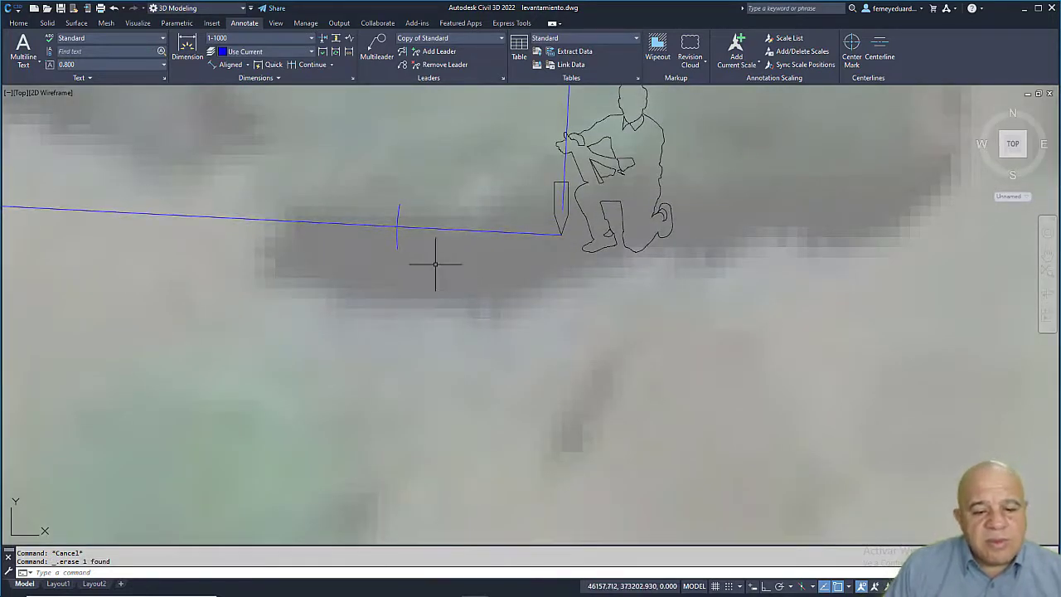
{"action": "left_click", "coordinate": [231, 65]}
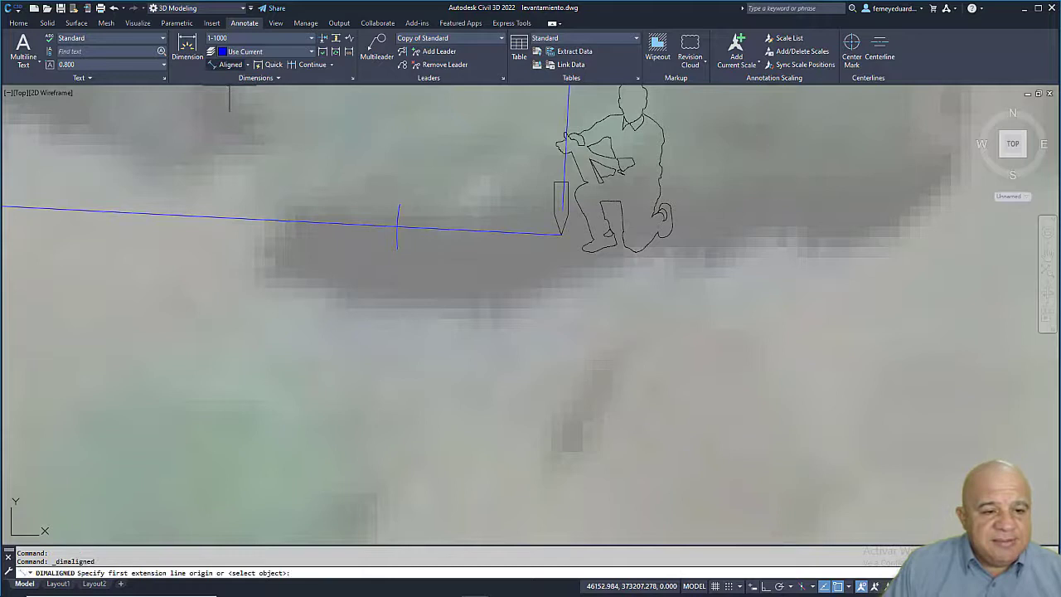
{"action": "left_click", "coordinate": [561, 234]}
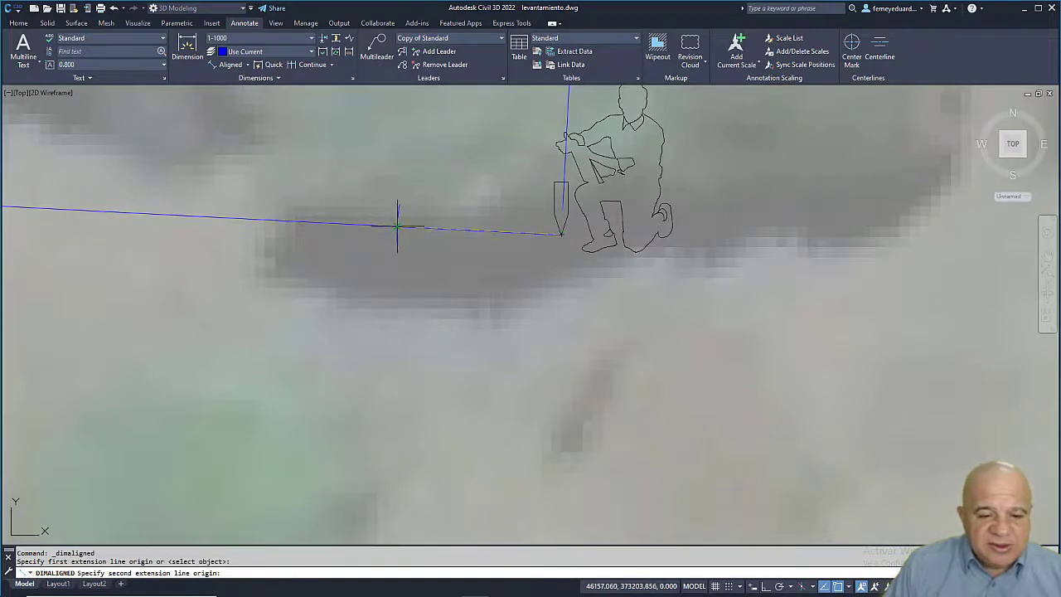
{"action": "left_click", "coordinate": [398, 226]}
{"action": "scroll", "coordinate": [435, 265], "scroll_direction": "down", "scroll_amount": 3}
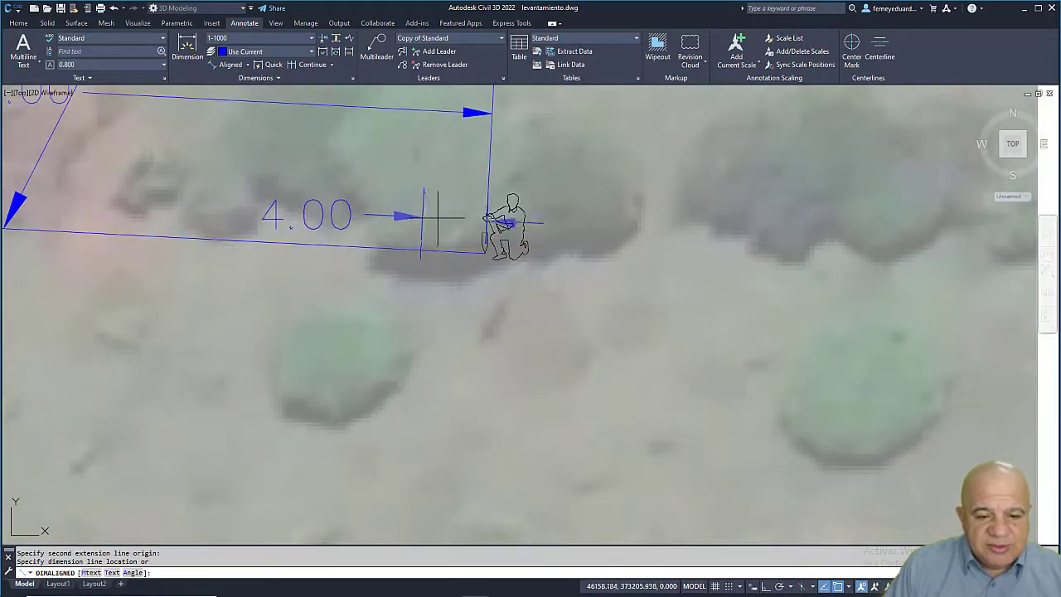
{"action": "left_click", "coordinate": [436, 197]}
{"action": "key", "text": "Escape"}
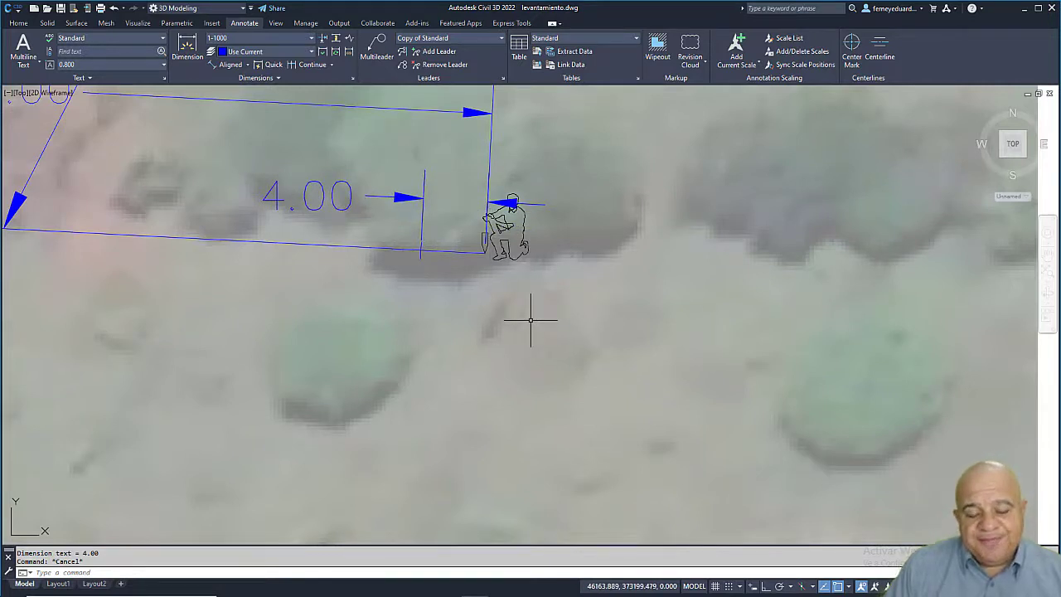
Step: Draw a circle of radius 5 centred where the short arc crosses the construction edge line
{"action": "scroll", "coordinate": [508, 299], "scroll_direction": "up", "scroll_amount": 2}
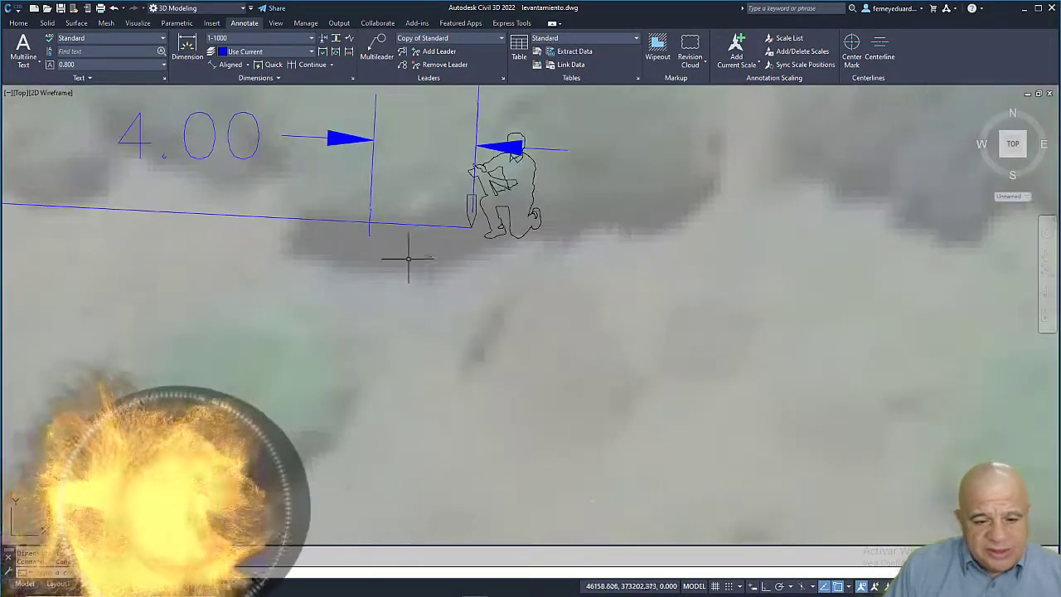
{"action": "middle_click_drag", "start_coordinate": [414, 254], "coordinate": [473, 299]}
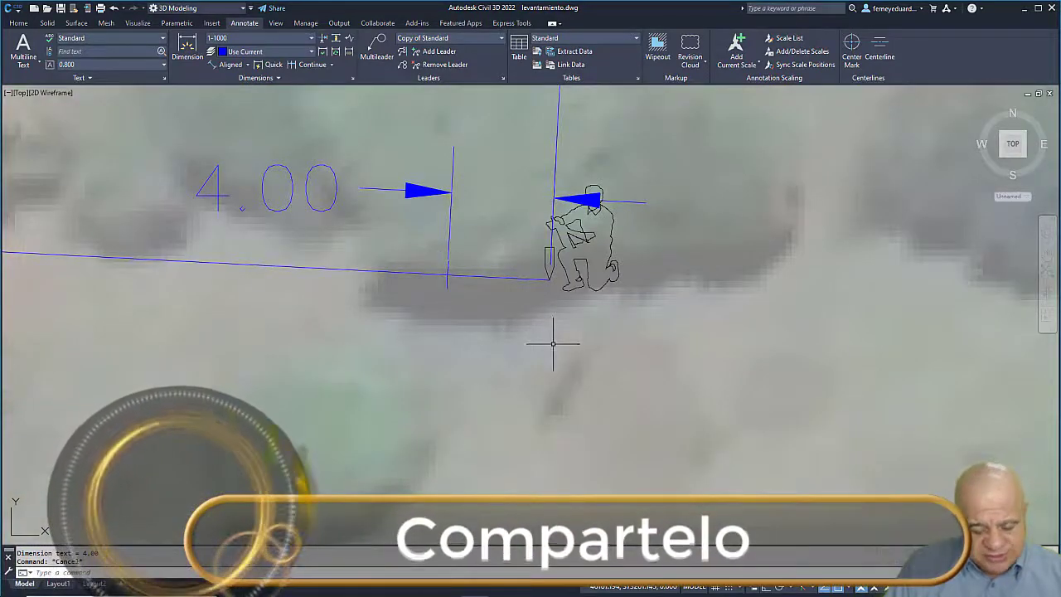
{"action": "type", "text": "c"}
{"action": "key", "text": "Return"}
{"action": "scroll", "coordinate": [473, 272], "scroll_direction": "up", "scroll_amount": 4}
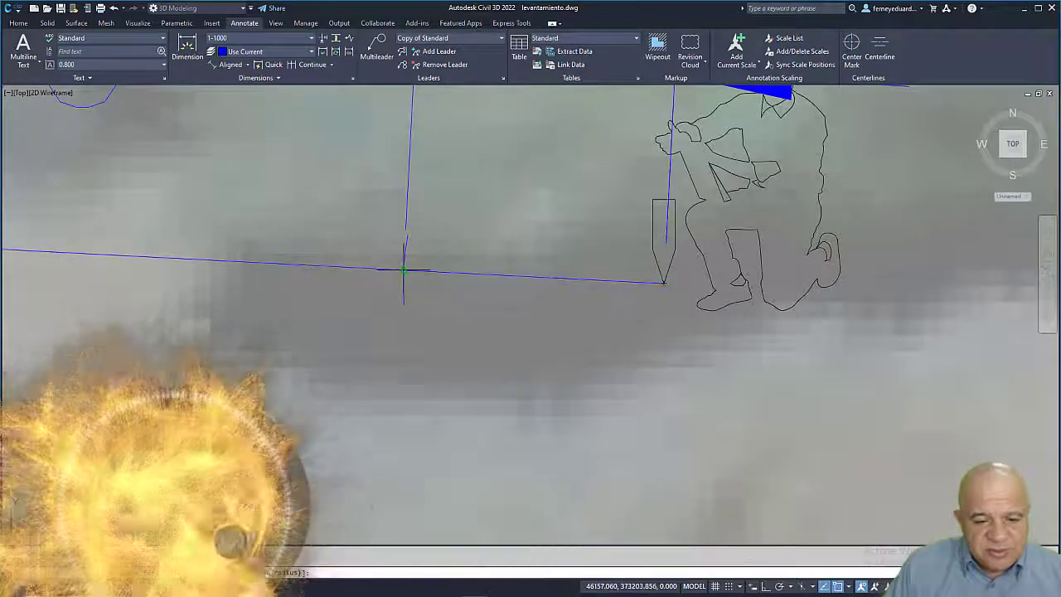
{"action": "left_click", "coordinate": [405, 269]}
{"action": "scroll", "coordinate": [414, 273], "scroll_direction": "down", "scroll_amount": 3}
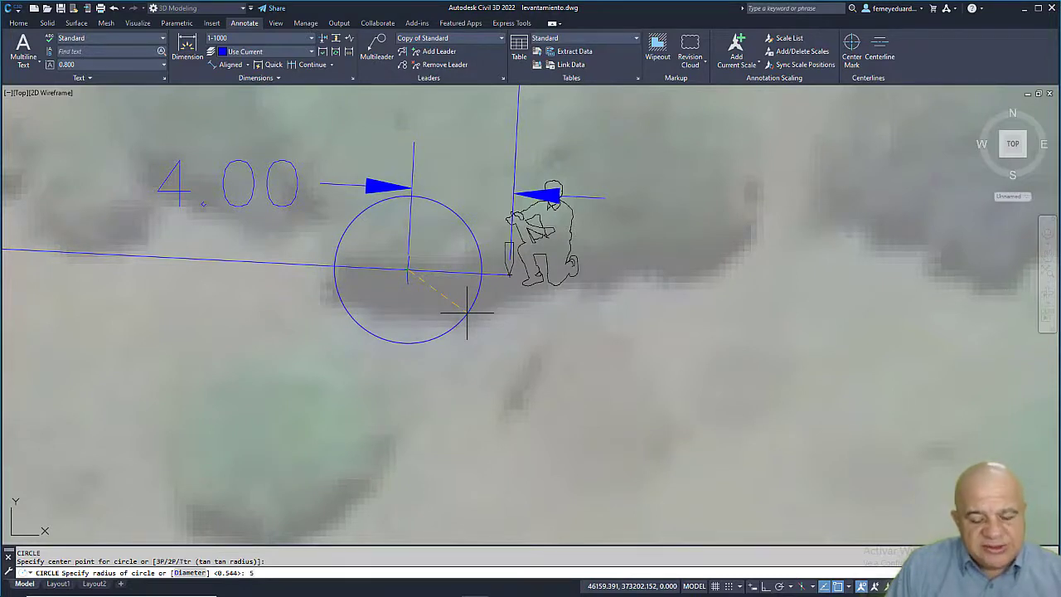
{"action": "key", "text": "Return"}
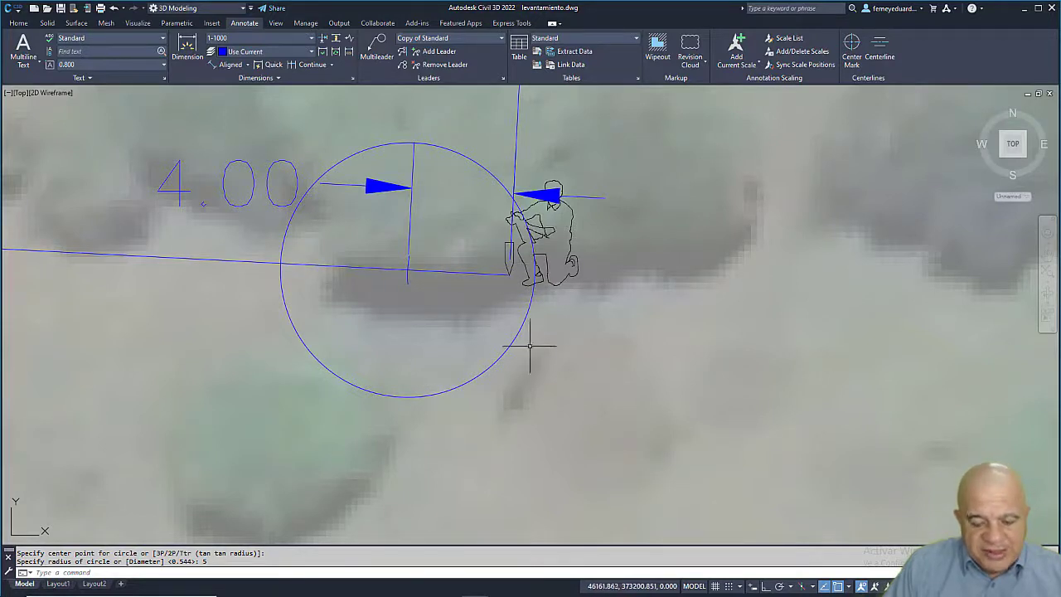
Step: Draw a circle of radius 3 centred on the east end of the construction edge line
{"action": "type", "text": "c"}
{"action": "key", "text": "Return"}
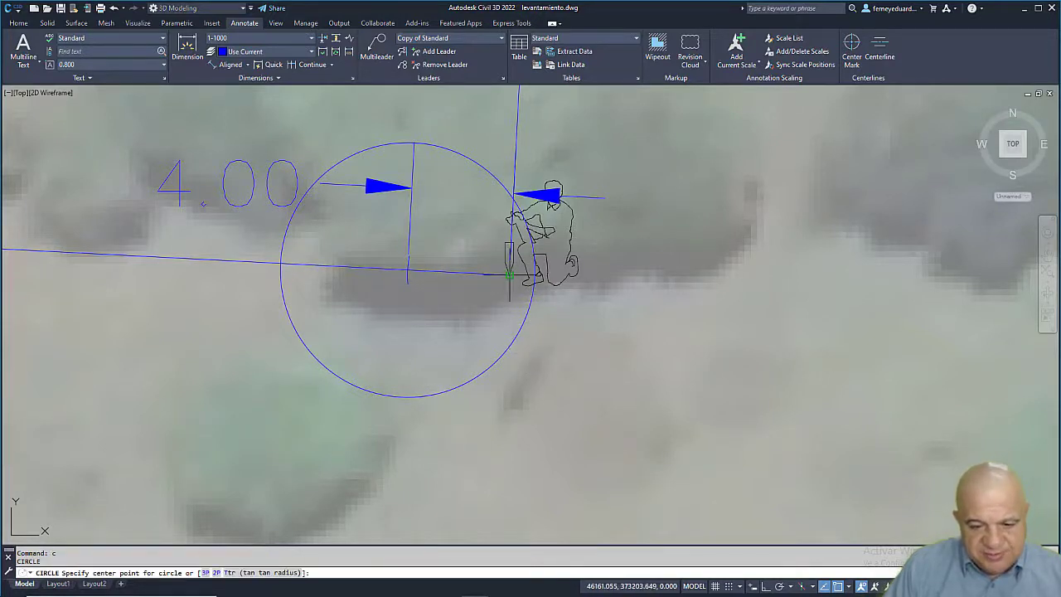
{"action": "left_click", "coordinate": [509, 275]}
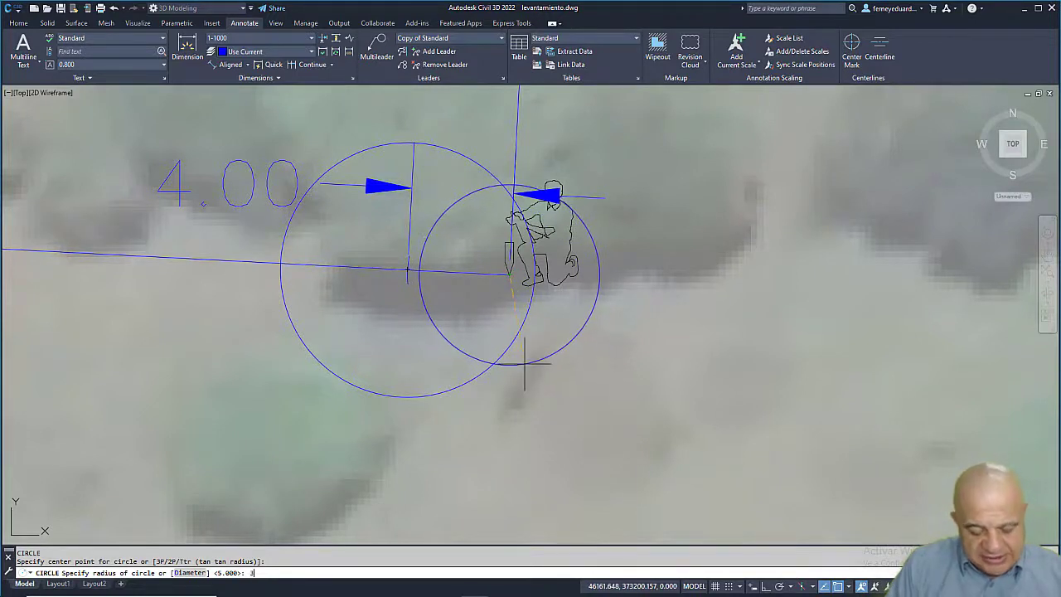
{"action": "type", "text": "3"}
{"action": "key", "text": "Return"}
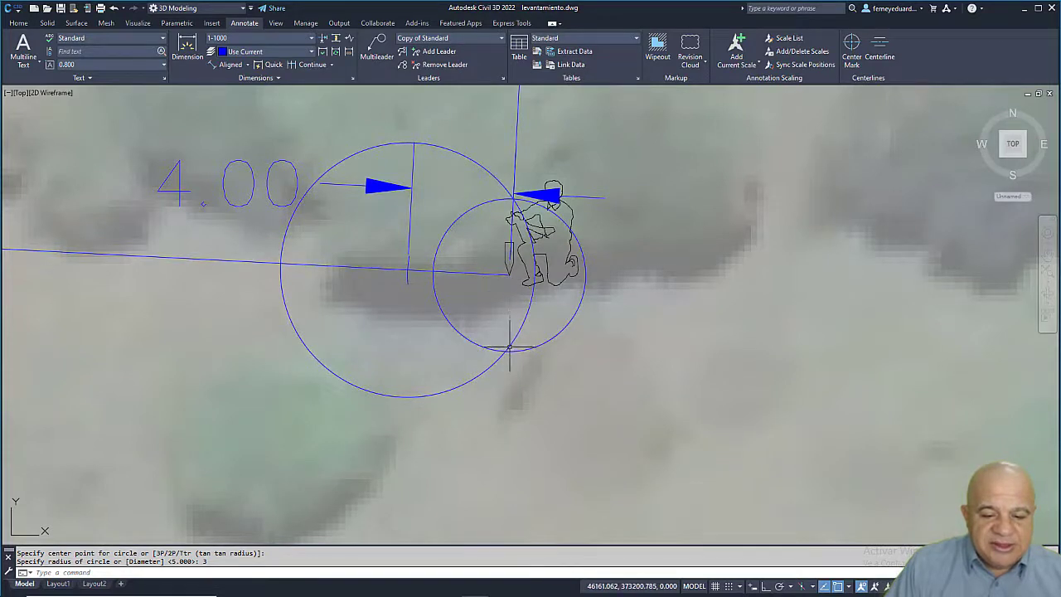
Step: Add an aligned dimension from the construction edge's east end to the lower intersection of the two circles, placed to the east
{"action": "left_click", "coordinate": [231, 65]}
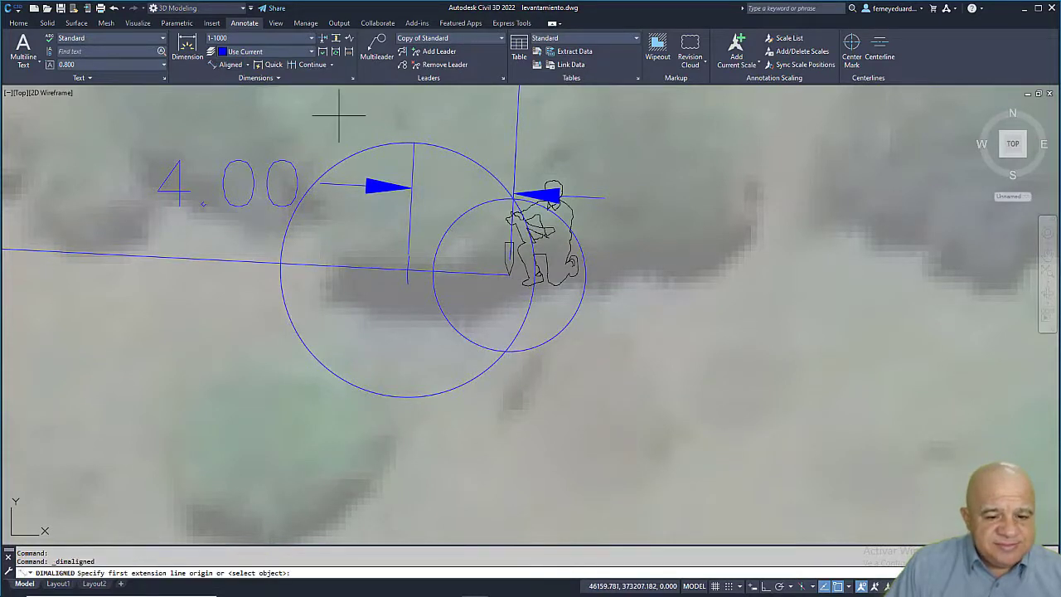
{"action": "left_click", "coordinate": [510, 276]}
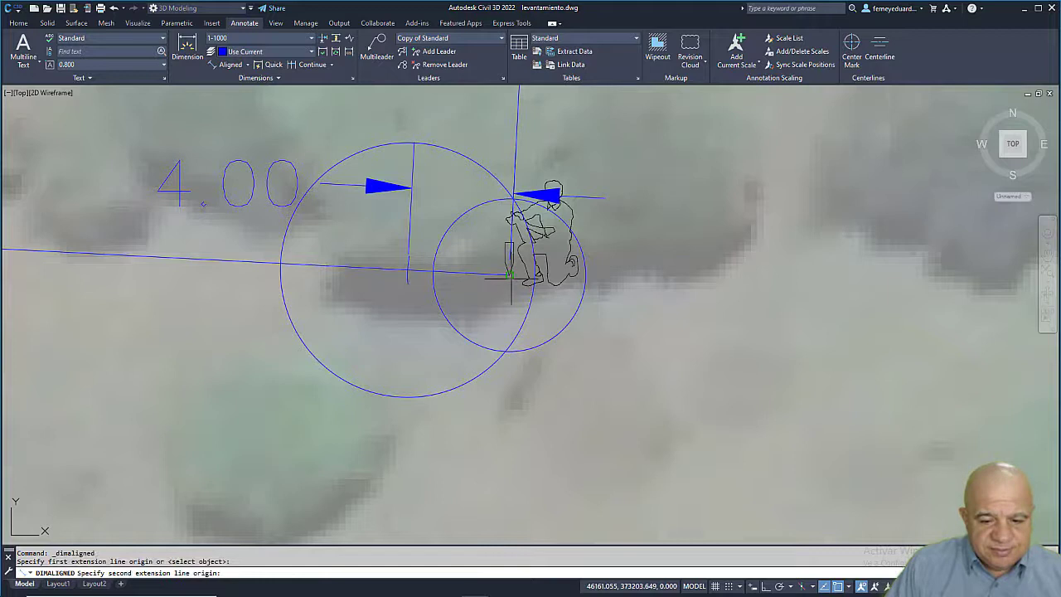
{"action": "left_click", "coordinate": [505, 351]}
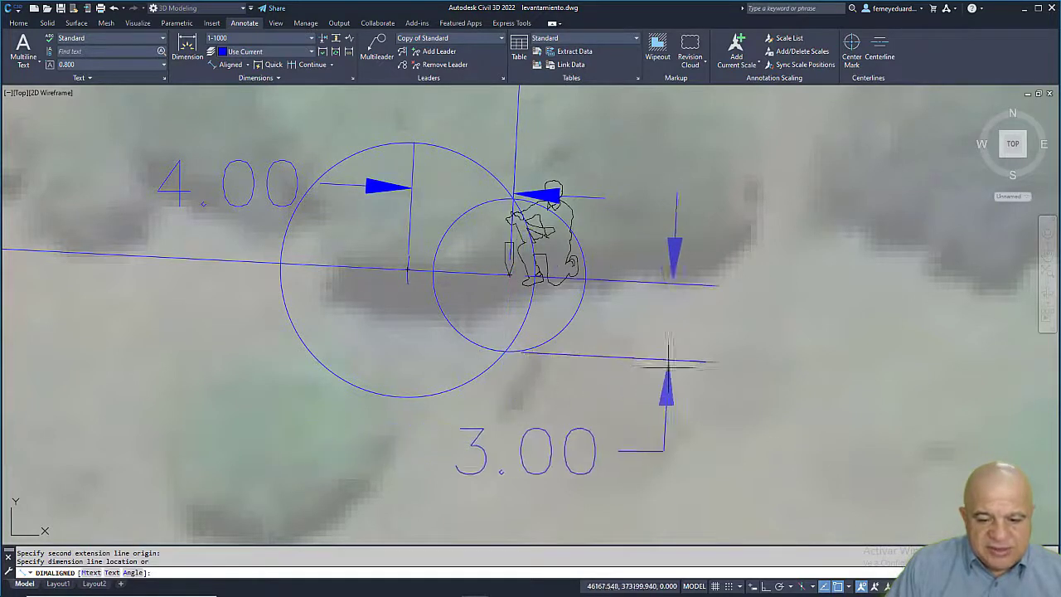
{"action": "left_click", "coordinate": [734, 397]}
Step: Add an aligned dimension from the radius 5 circle's centre to the lower intersection of the circles, placed to the southwest
{"action": "left_click", "coordinate": [224, 65]}
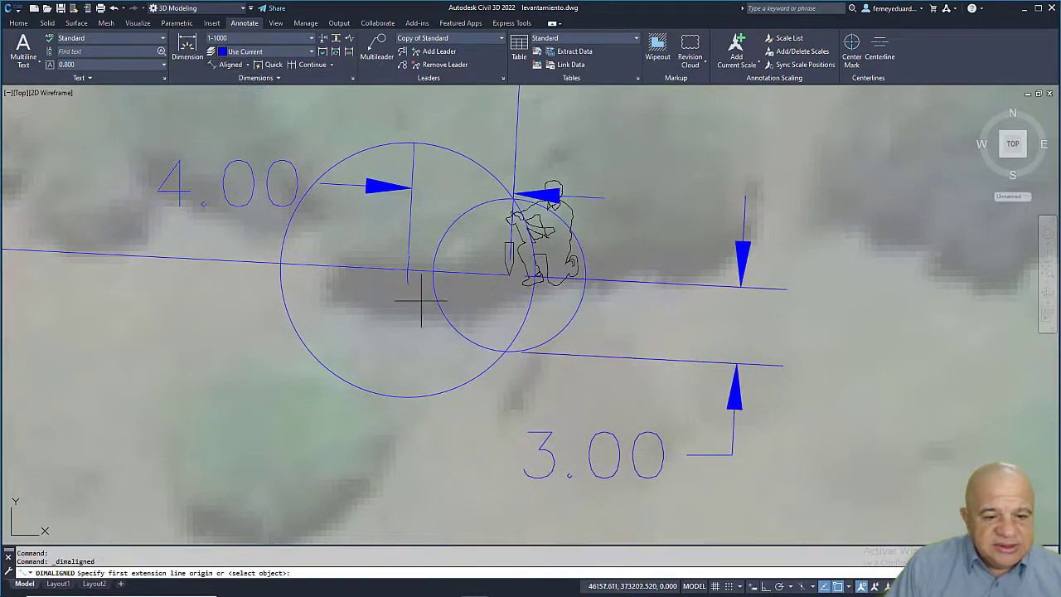
{"action": "left_click", "coordinate": [407, 269]}
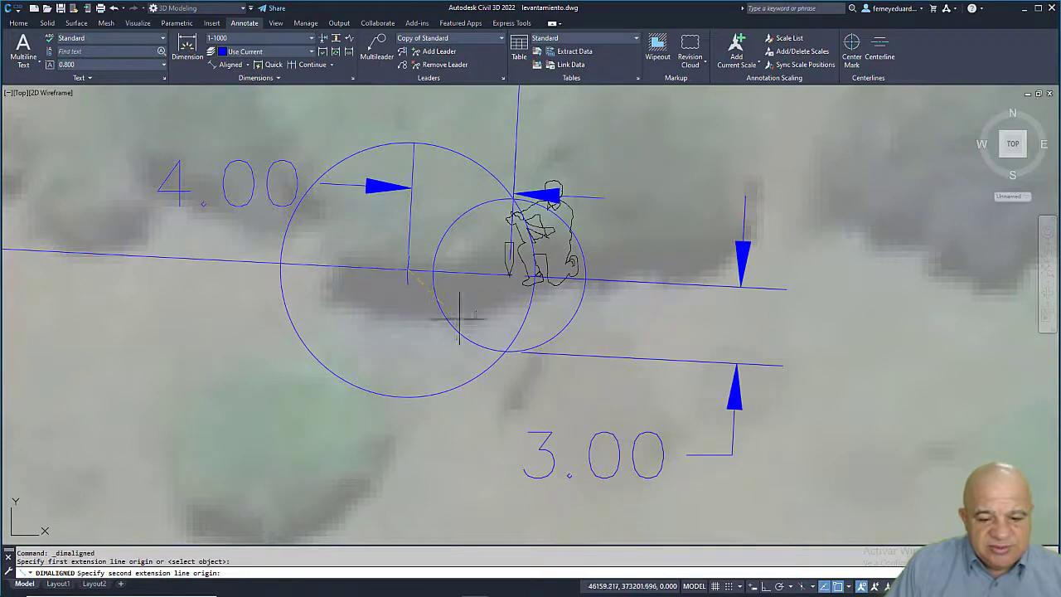
{"action": "left_click", "coordinate": [505, 352]}
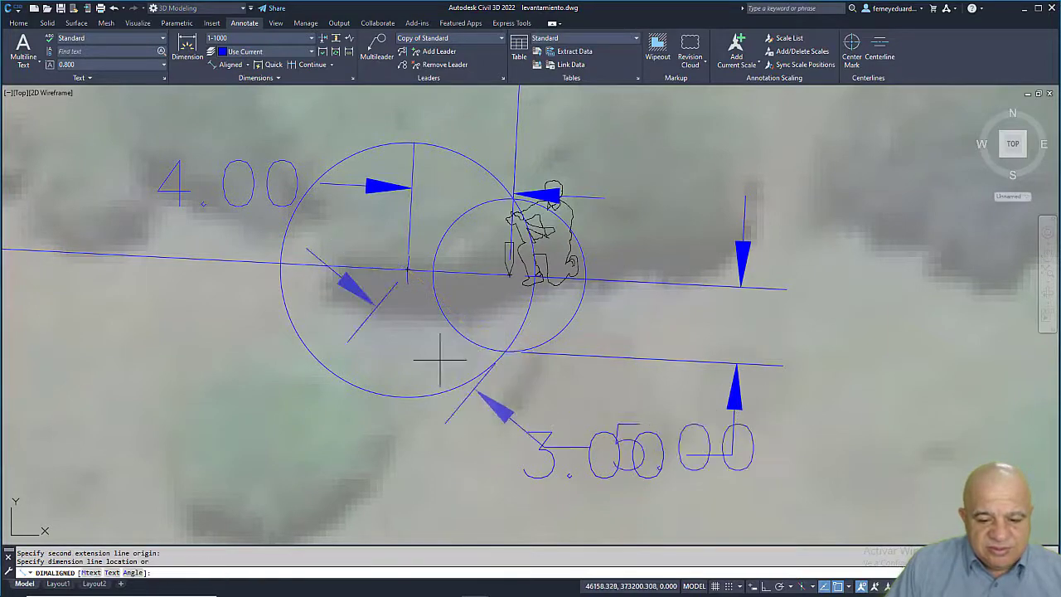
{"action": "left_click", "coordinate": [350, 390]}
{"action": "key", "text": "Escape"}
Step: Draw a line from the construction edge's east end to the lower intersection of the radius 3 and radius 5 circles
{"action": "middle_click_drag", "start_coordinate": [486, 398], "coordinate": [476, 326]}
{"action": "type", "text": "l"}
{"action": "key", "text": "Return"}
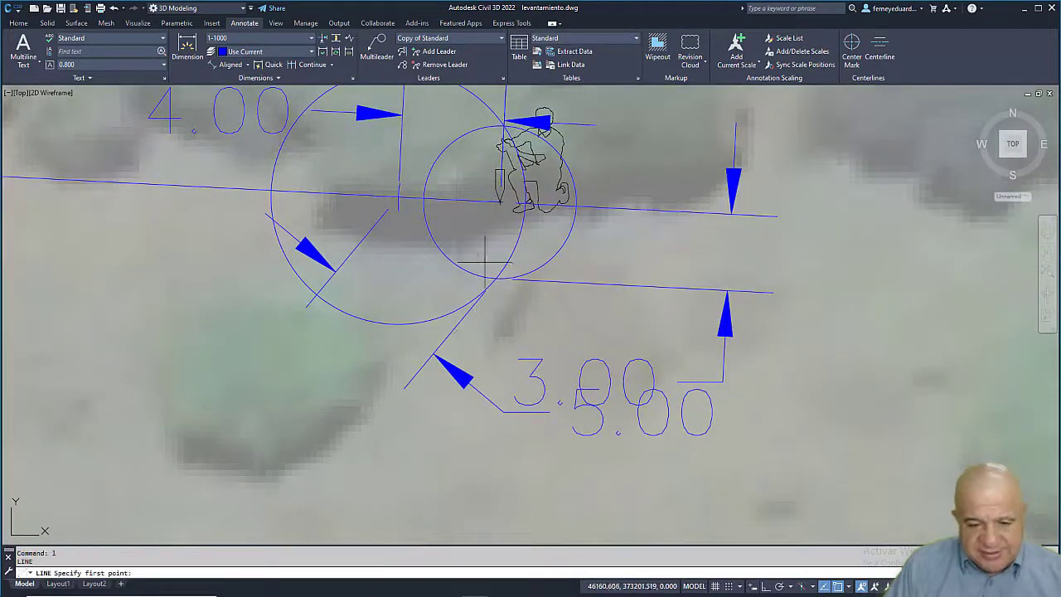
{"action": "scroll", "coordinate": [500, 203], "scroll_direction": "up", "scroll_amount": 4}
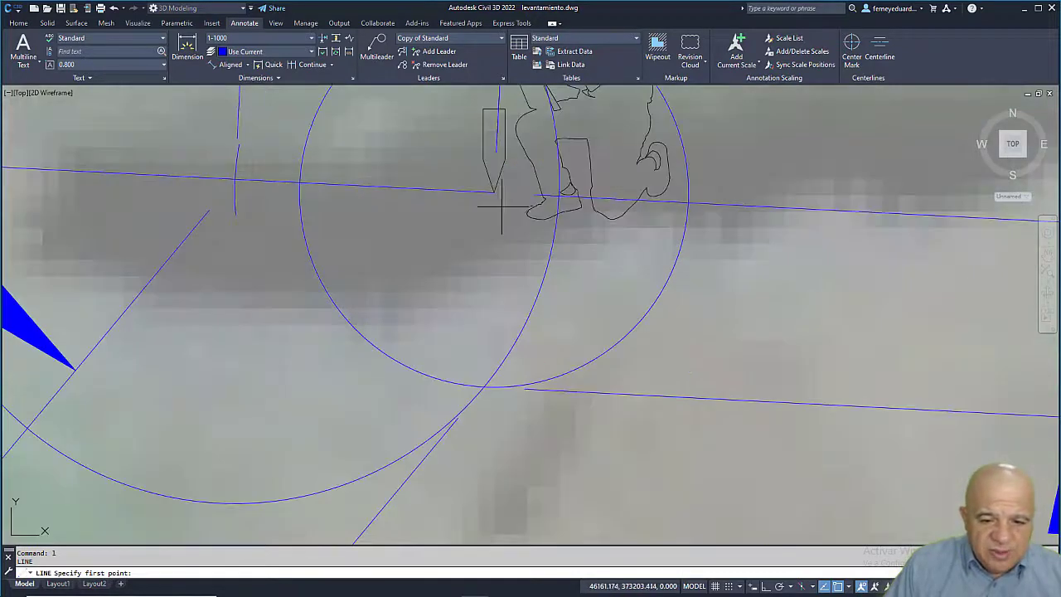
{"action": "left_click", "coordinate": [492, 199]}
{"action": "scroll", "coordinate": [497, 205], "scroll_direction": "down", "scroll_amount": 4}
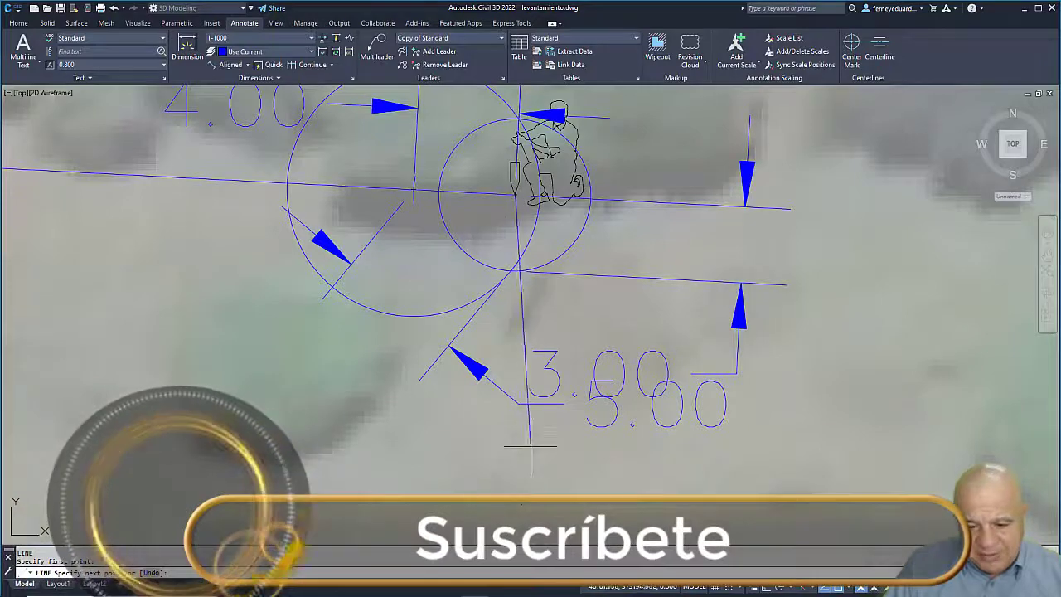
{"action": "scroll", "coordinate": [524, 305], "scroll_direction": "up", "scroll_amount": 4}
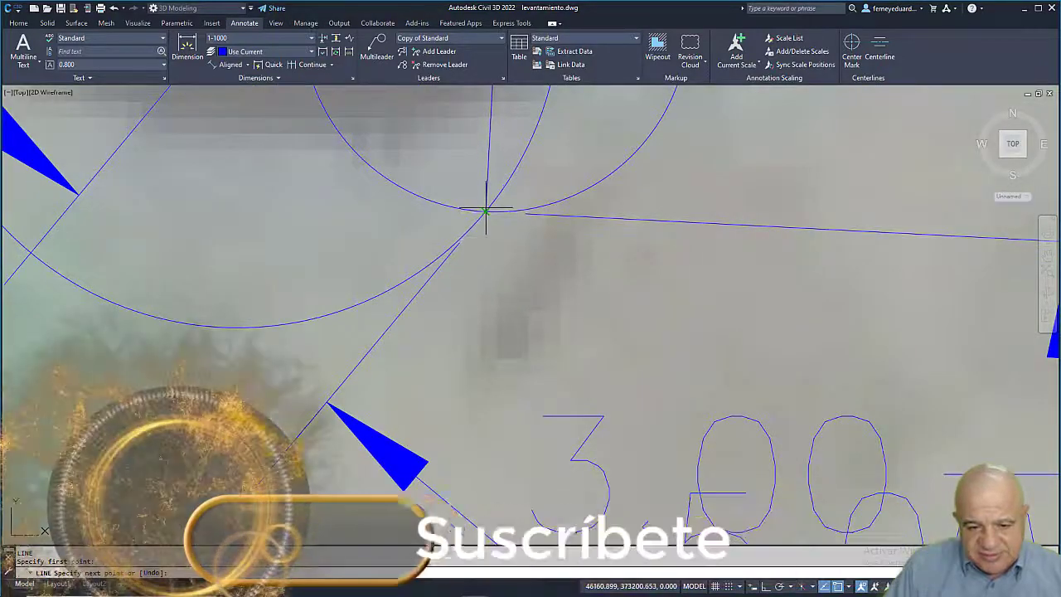
{"action": "scroll", "coordinate": [487, 207], "scroll_direction": "down", "scroll_amount": 2}
{"action": "left_click", "coordinate": [493, 168]}
{"action": "key", "text": "Escape"}
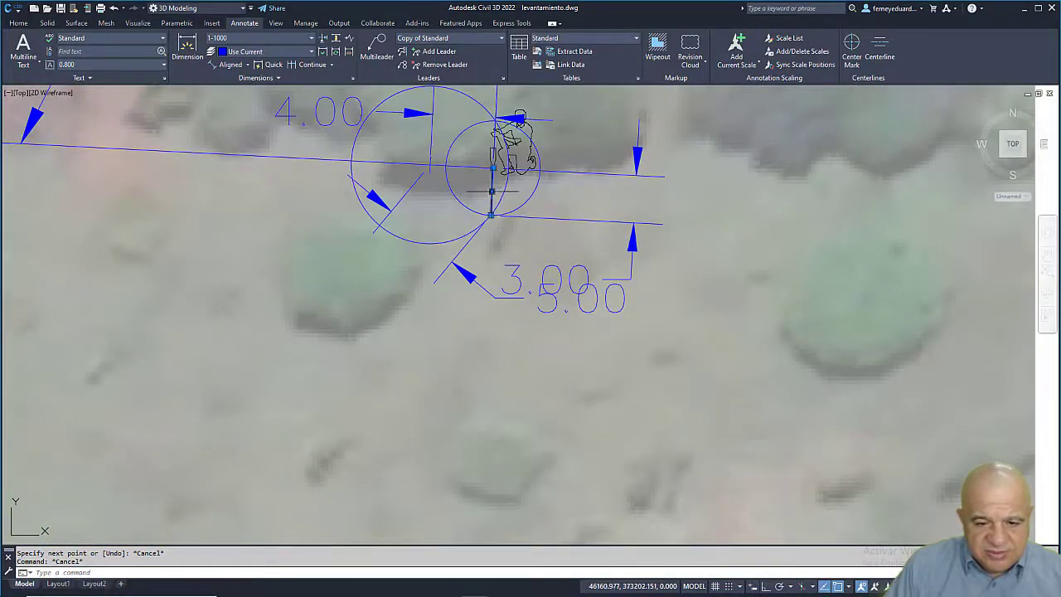
{"action": "left_click", "coordinate": [489, 233]}
{"action": "left_click", "coordinate": [491, 215]}
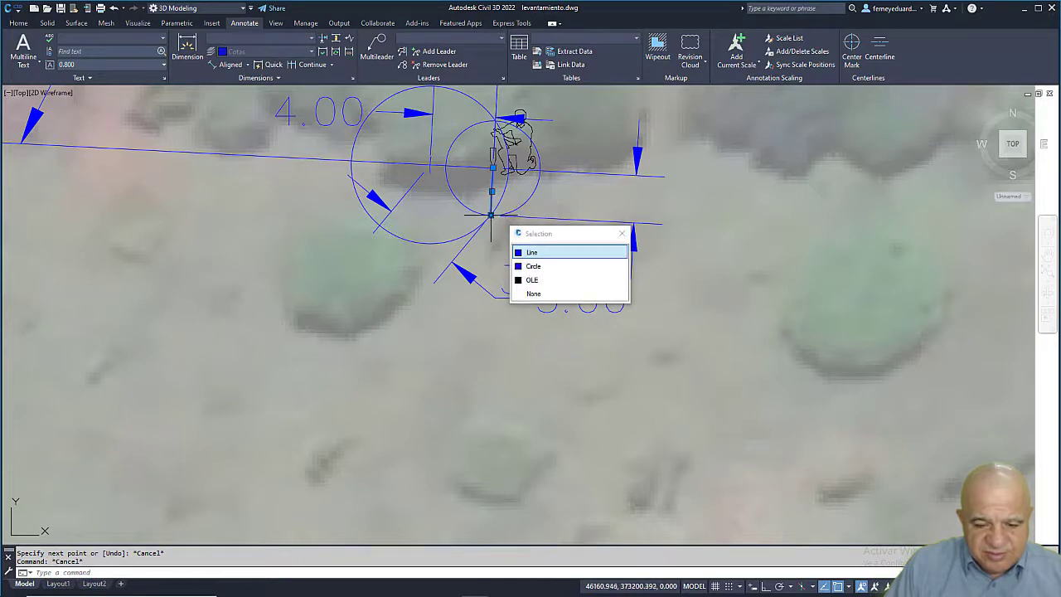
{"action": "key", "text": "Escape"}
Step: Draw a short, slightly sloping boundary line below the circles, crossing the path of the perpendicular line
{"action": "type", "text": "l"}
{"action": "key", "text": "Return"}
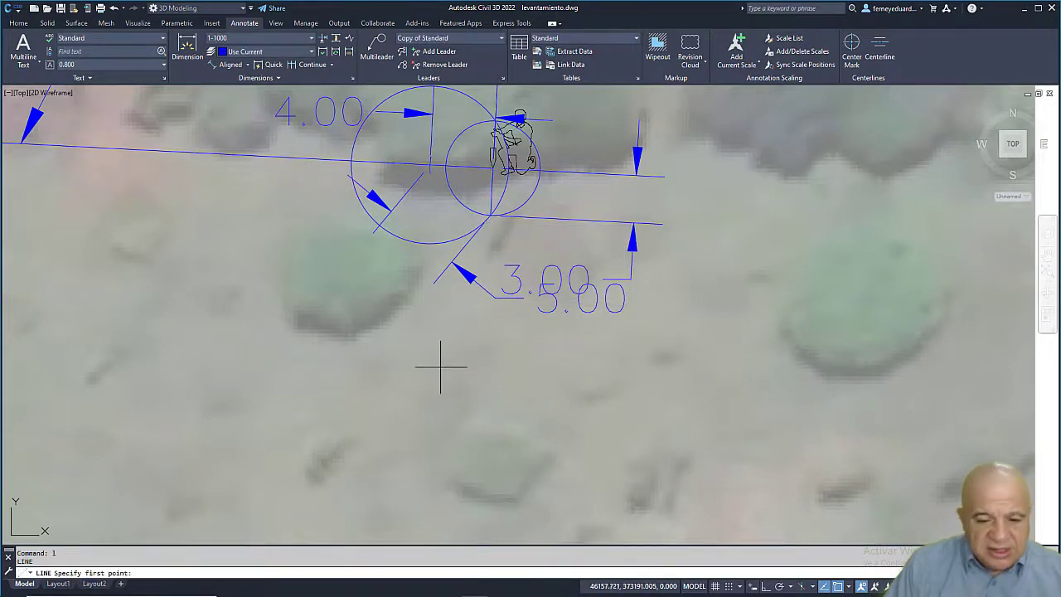
{"action": "left_click", "coordinate": [441, 364]}
{"action": "left_click", "coordinate": [593, 378]}
{"action": "key", "text": "Escape"}
{"action": "type", "text": "ex"}
{"action": "key", "text": "Return"}
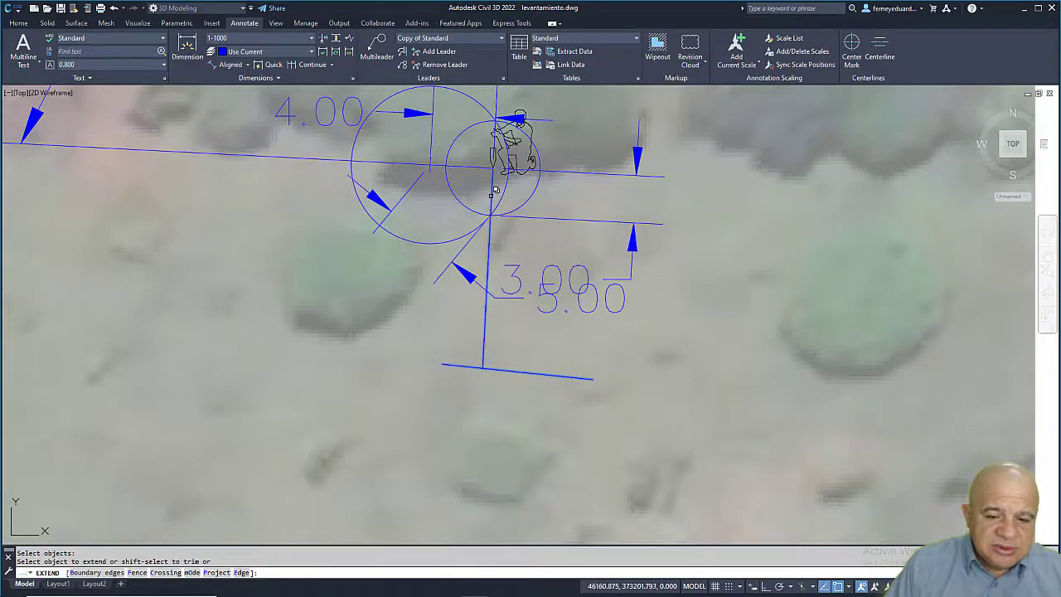
{"action": "right_click", "coordinate": [512, 213]}
{"action": "left_click", "coordinate": [539, 246]}
{"action": "key", "text": "Escape"}
{"action": "key", "text": "Escape"}
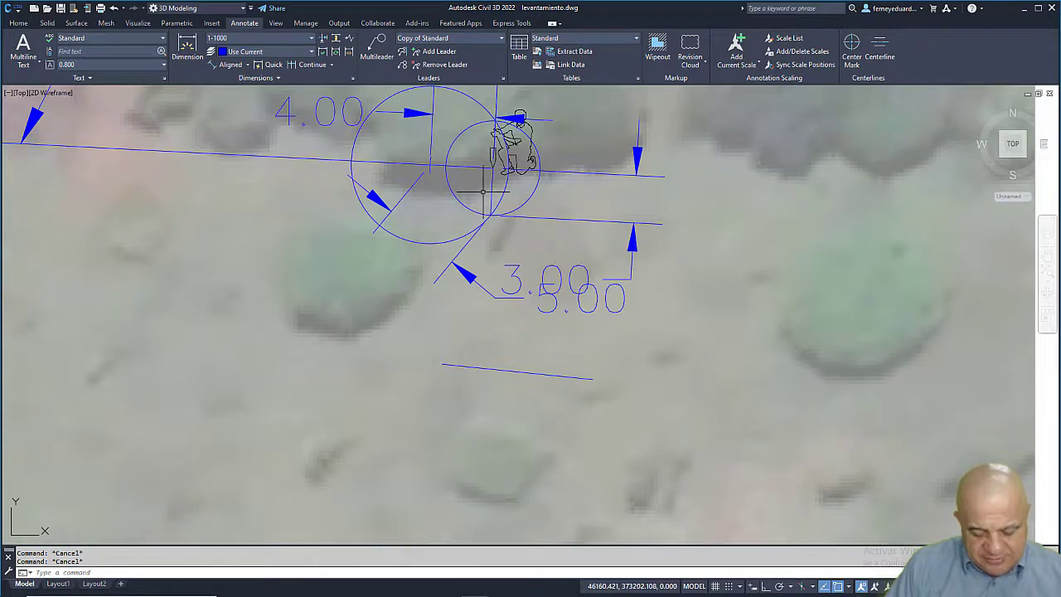
Step: Extend the perpendicular line south to the short boundary line below the circles
{"action": "type", "text": "ex"}
{"action": "key", "text": "Return"}
{"action": "left_click", "coordinate": [527, 356]}
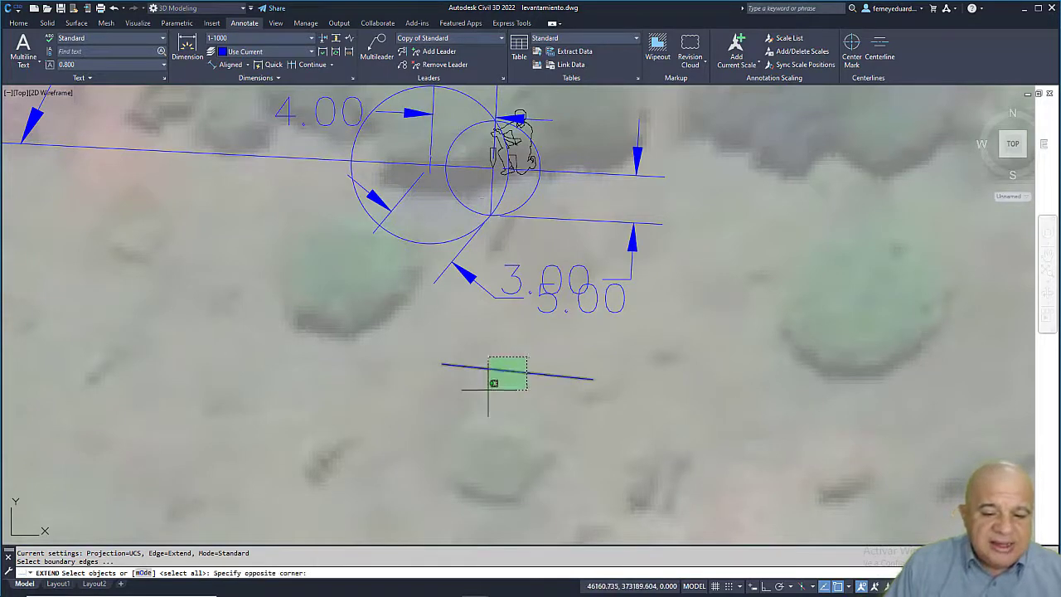
{"action": "left_click", "coordinate": [489, 390]}
{"action": "key", "text": "Return"}
{"action": "scroll", "coordinate": [542, 264], "scroll_direction": "down", "scroll_amount": 4}
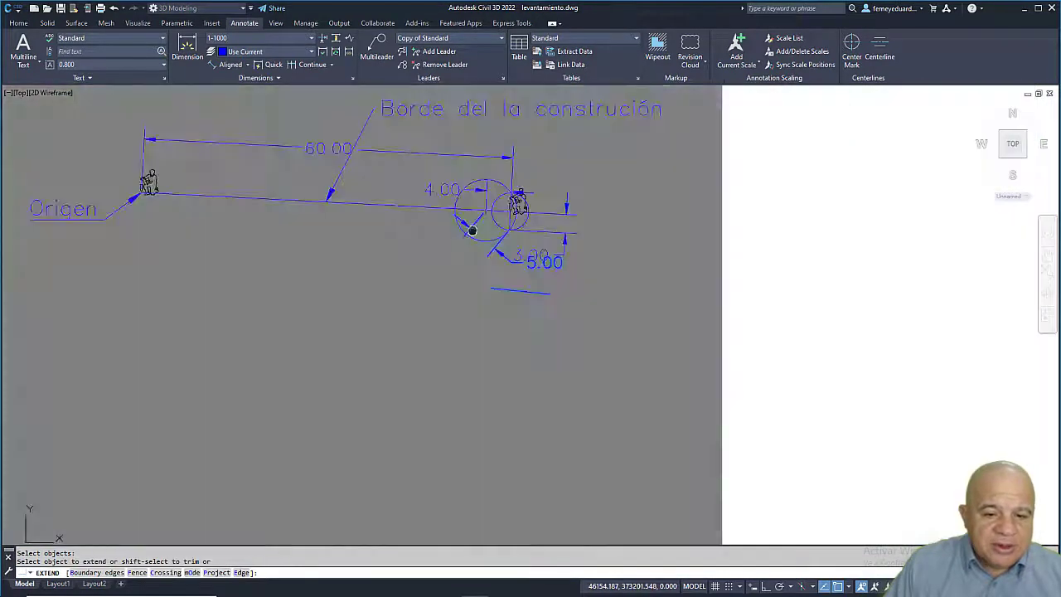
{"action": "scroll", "coordinate": [506, 240], "scroll_direction": "up", "scroll_amount": 4}
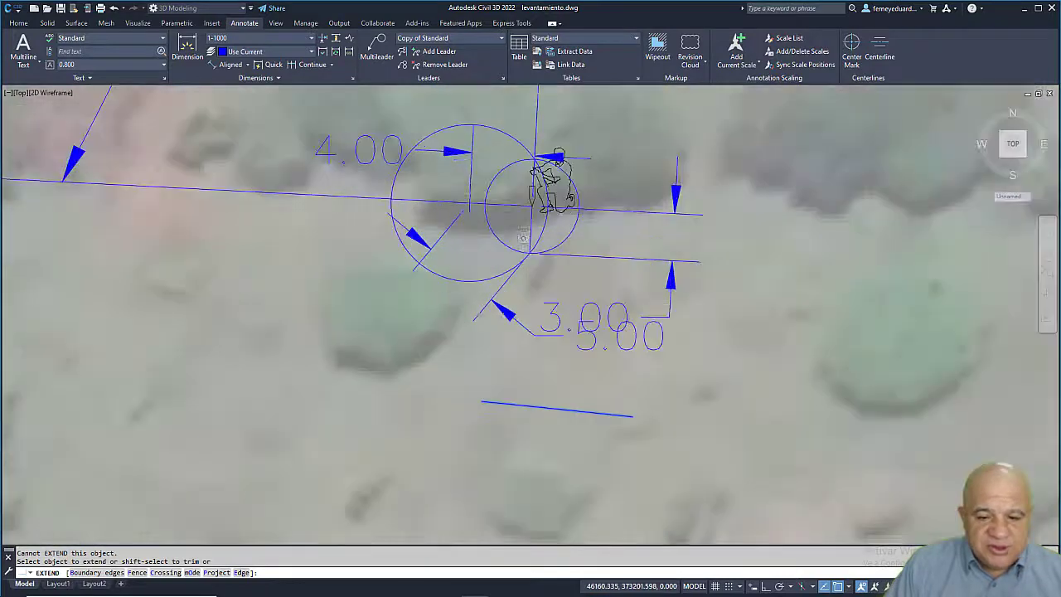
{"action": "left_click", "coordinate": [534, 229]}
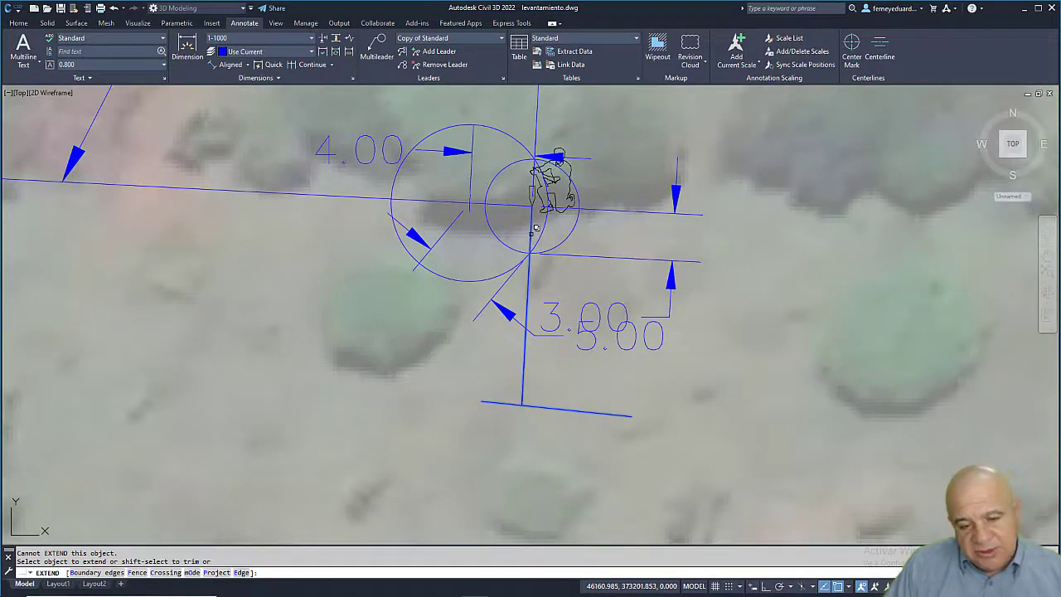
{"action": "left_click", "coordinate": [530, 234]}
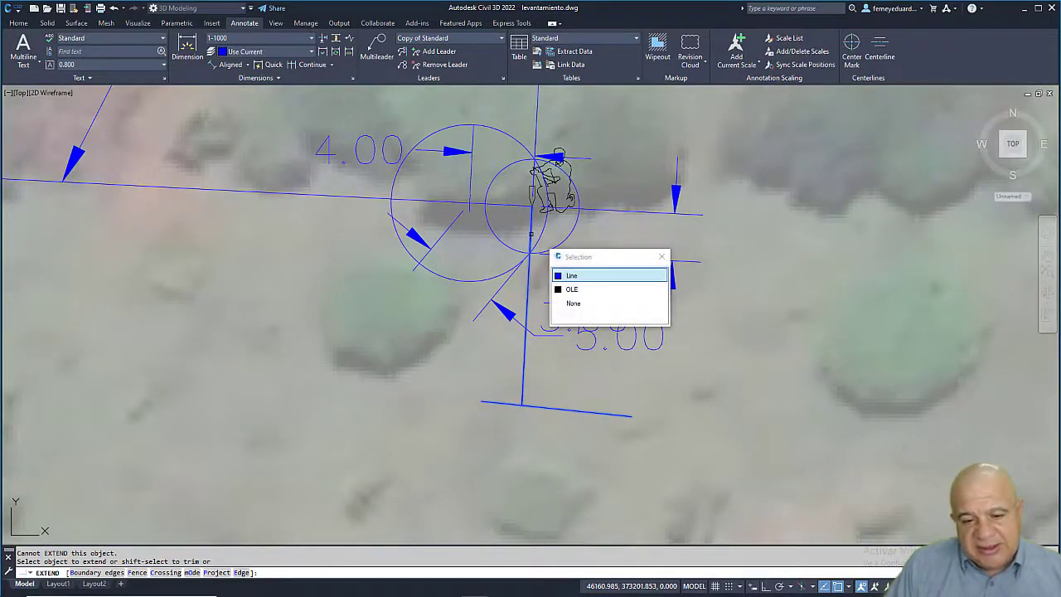
{"action": "left_click", "coordinate": [569, 282]}
{"action": "key", "text": "Escape"}
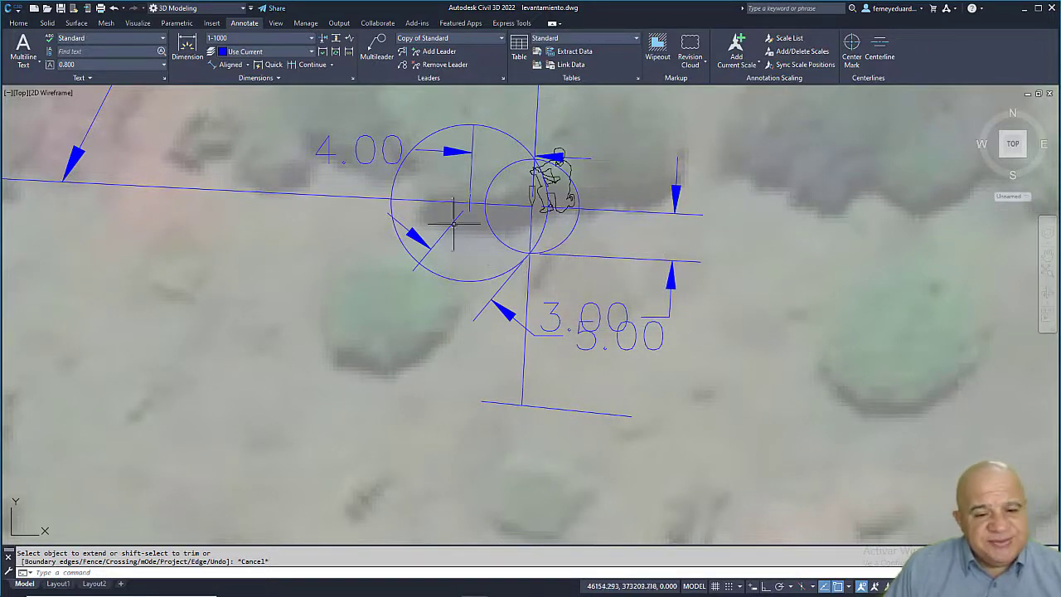
Step: Add an angular dimension between the perpendicular line and the construction edge line, placing its arc southwest of the corner
{"action": "left_click", "coordinate": [249, 66]}
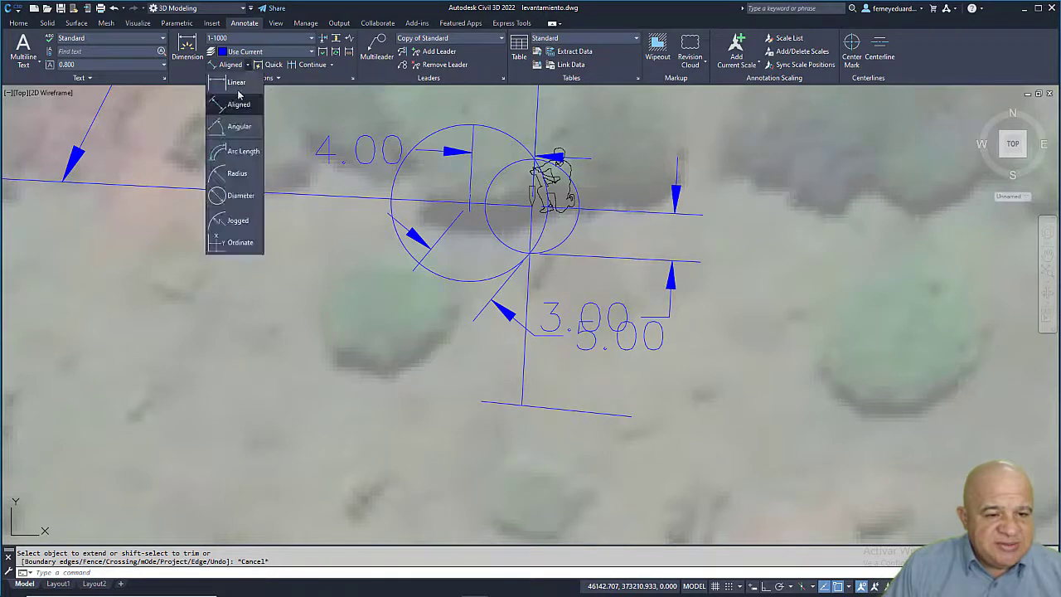
{"action": "left_click", "coordinate": [242, 126]}
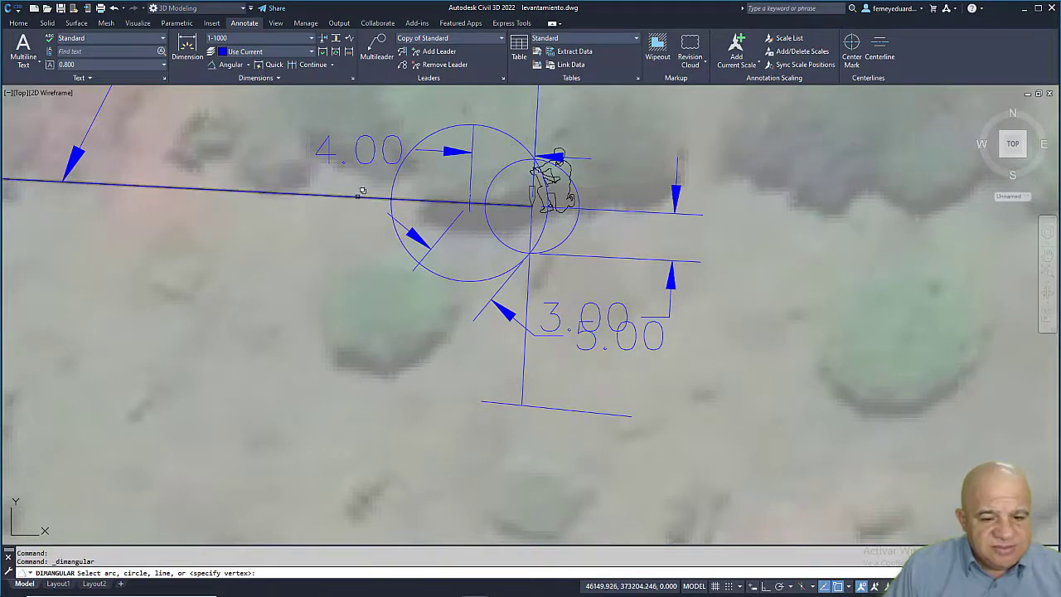
{"action": "left_click", "coordinate": [356, 198]}
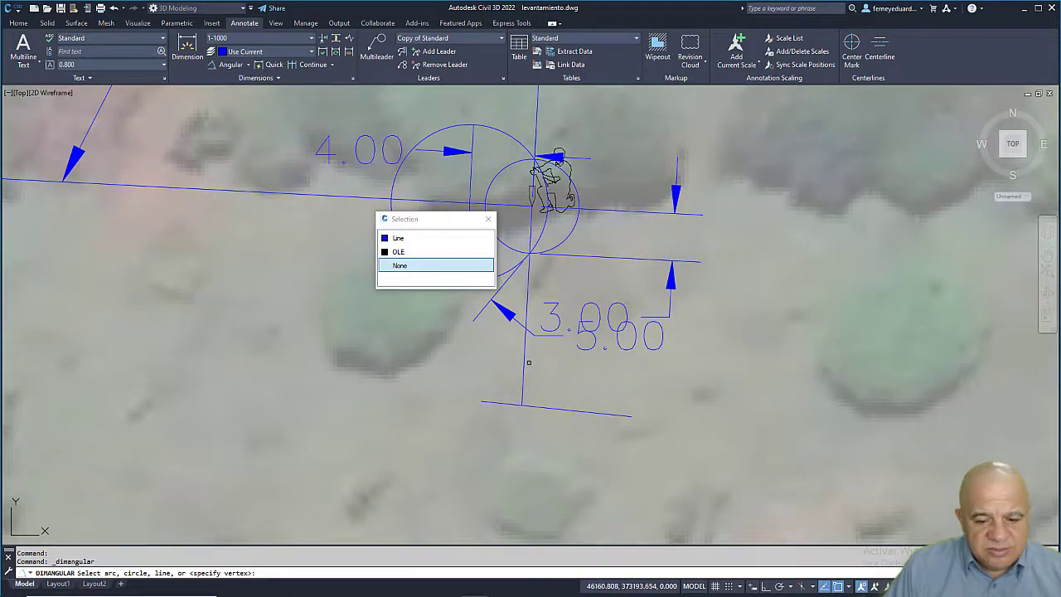
{"action": "left_click", "coordinate": [528, 352]}
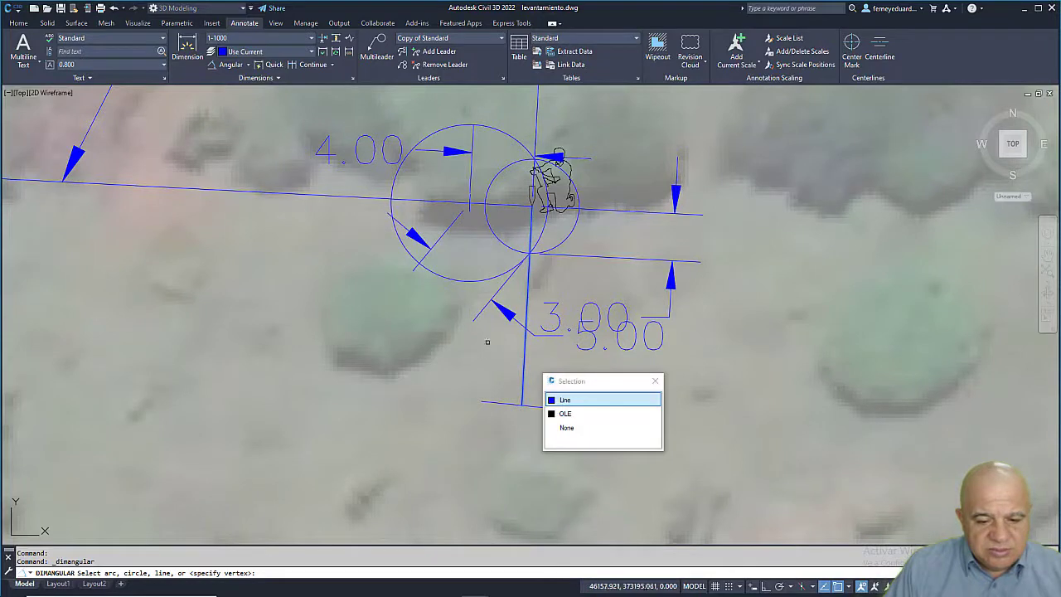
{"action": "left_click", "coordinate": [549, 399]}
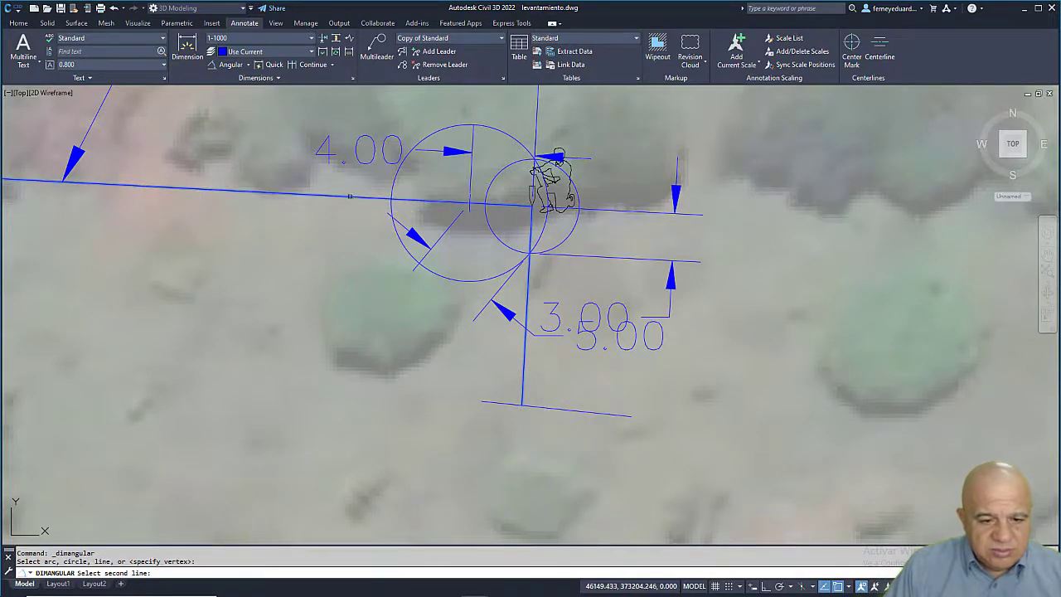
{"action": "left_click", "coordinate": [348, 202]}
{"action": "left_click", "coordinate": [385, 235]}
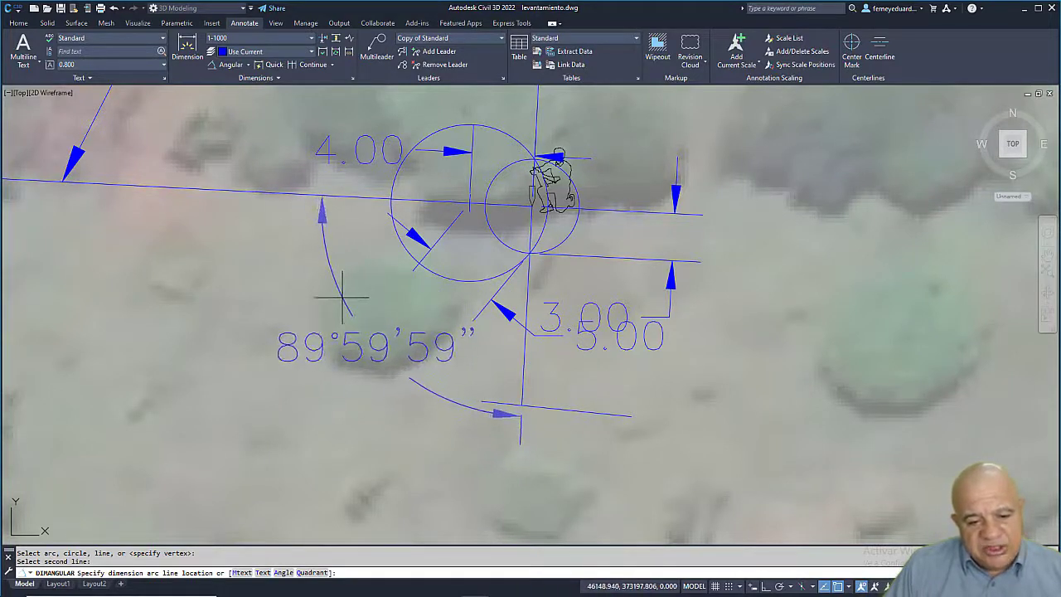
{"action": "left_click", "coordinate": [340, 299]}
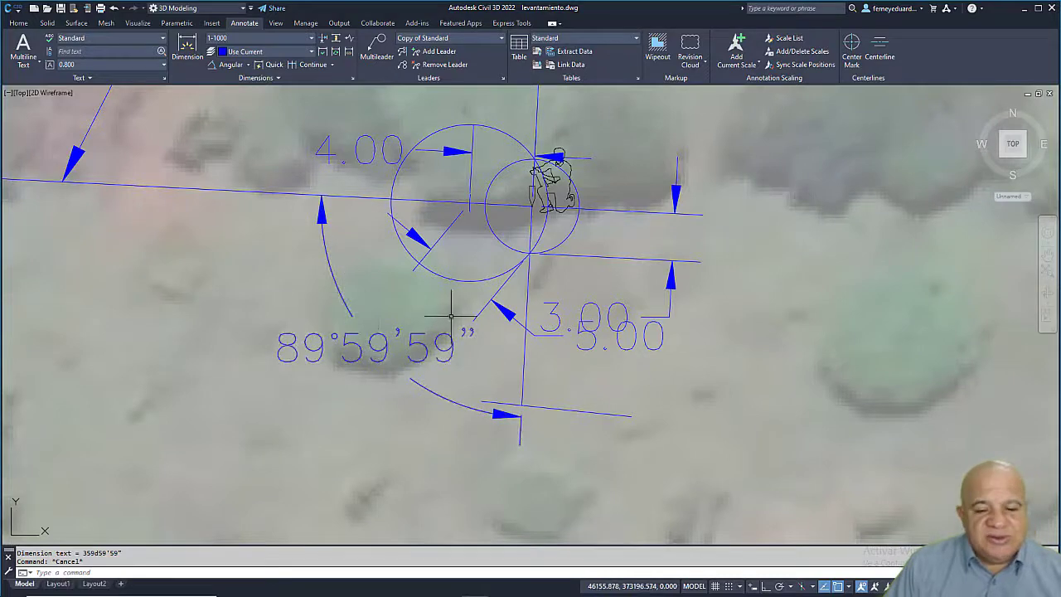
{"action": "key", "text": "Escape"}
{"action": "scroll", "coordinate": [525, 220], "scroll_direction": "up", "scroll_amount": 6}
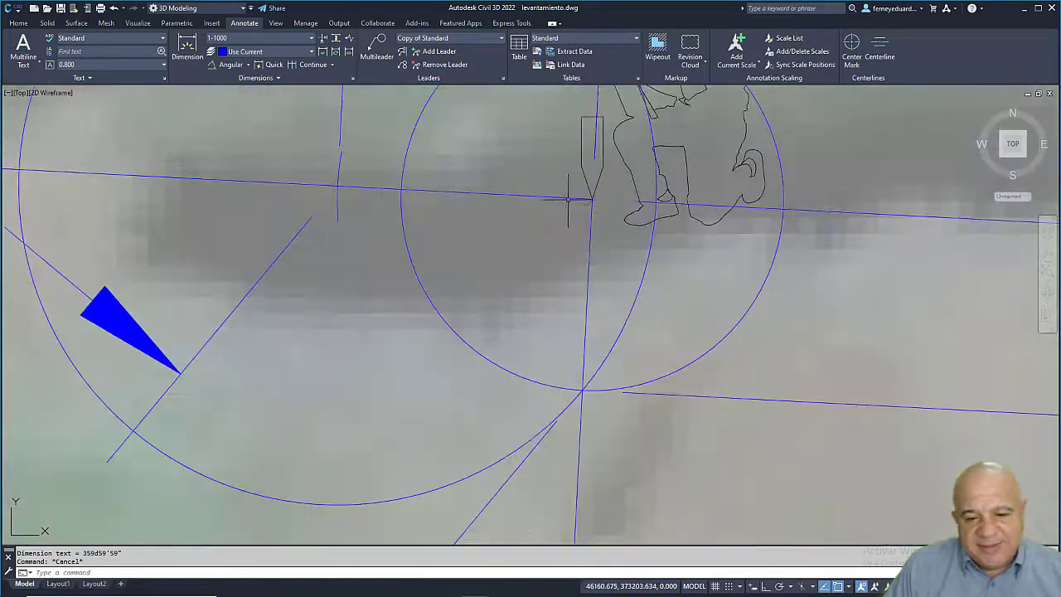
{"action": "scroll", "coordinate": [501, 232], "scroll_direction": "down", "scroll_amount": 6}
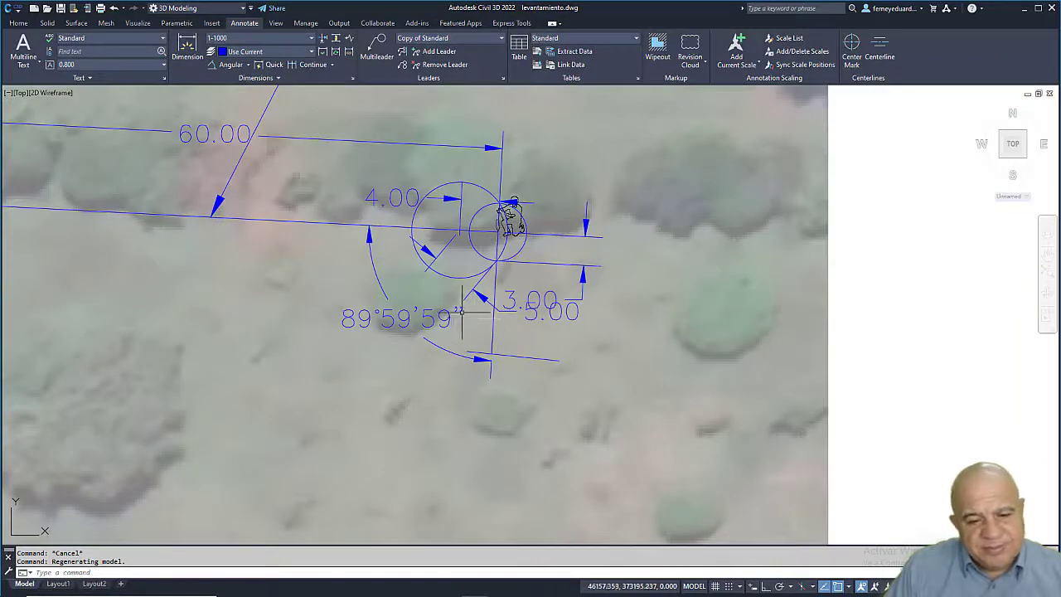
{"action": "middle_click_drag", "start_coordinate": [462, 311], "coordinate": [450, 318]}
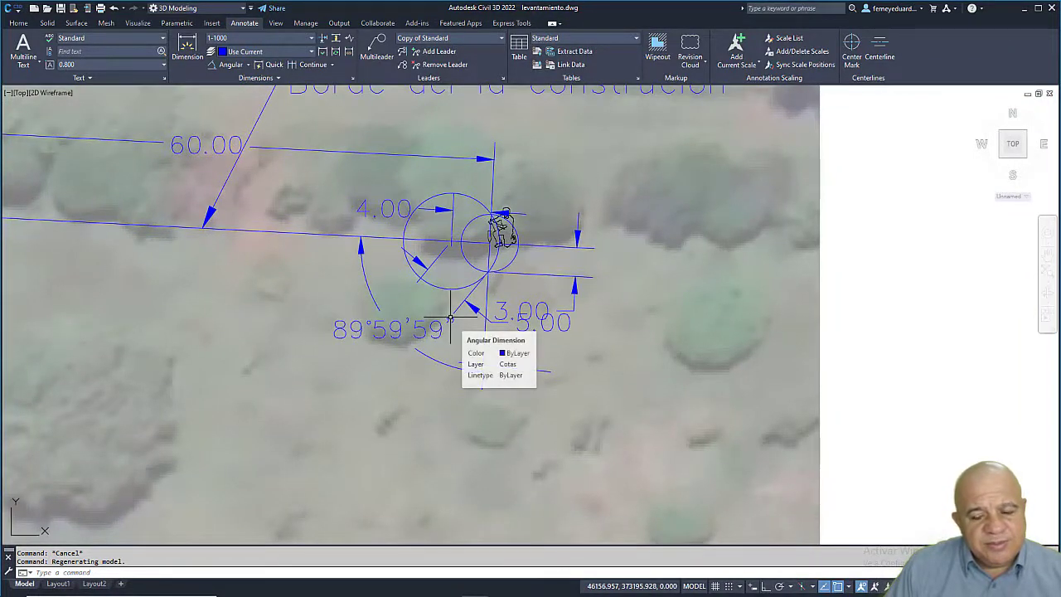
{"action": "scroll", "coordinate": [490, 296], "scroll_direction": "up", "scroll_amount": 2}
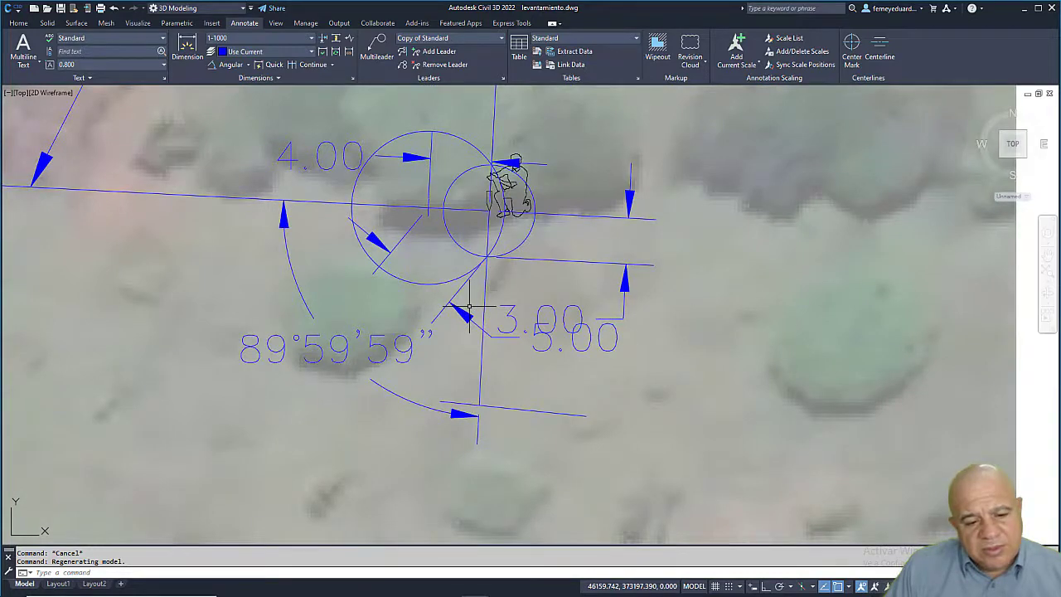
Step: Delete the angular dimension between the perpendicular line and the construction edge at the edge's east end
{"action": "scroll", "coordinate": [320, 230], "scroll_direction": "up", "scroll_amount": 2}
{"action": "left_click", "coordinate": [293, 213]}
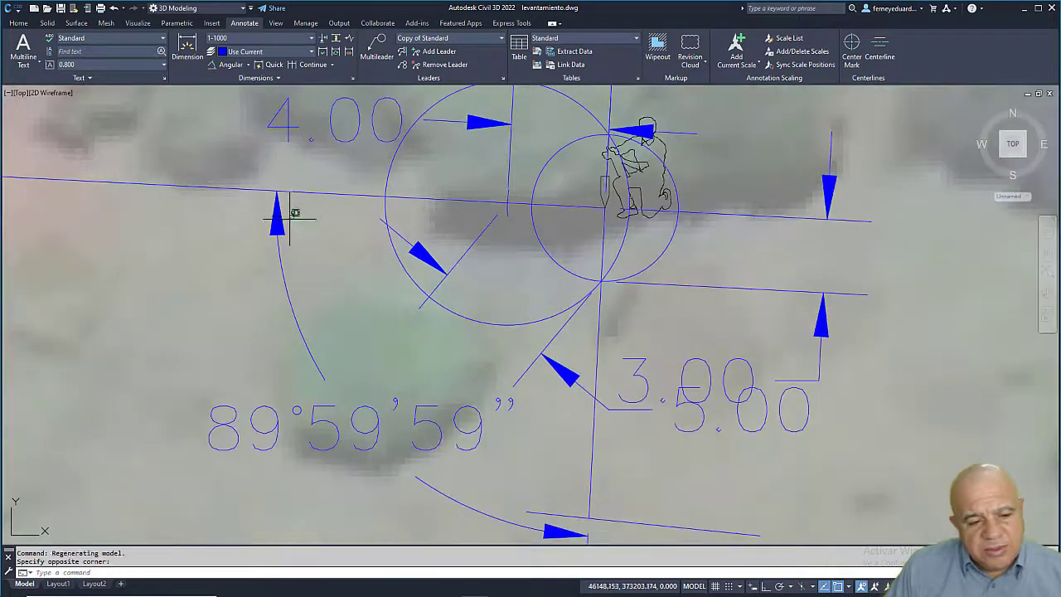
{"action": "scroll", "coordinate": [232, 225], "scroll_direction": "up", "scroll_amount": 2}
{"action": "scroll", "coordinate": [331, 239], "scroll_direction": "down", "scroll_amount": 4}
{"action": "key", "text": "Escape"}
{"action": "left_click", "coordinate": [311, 241]}
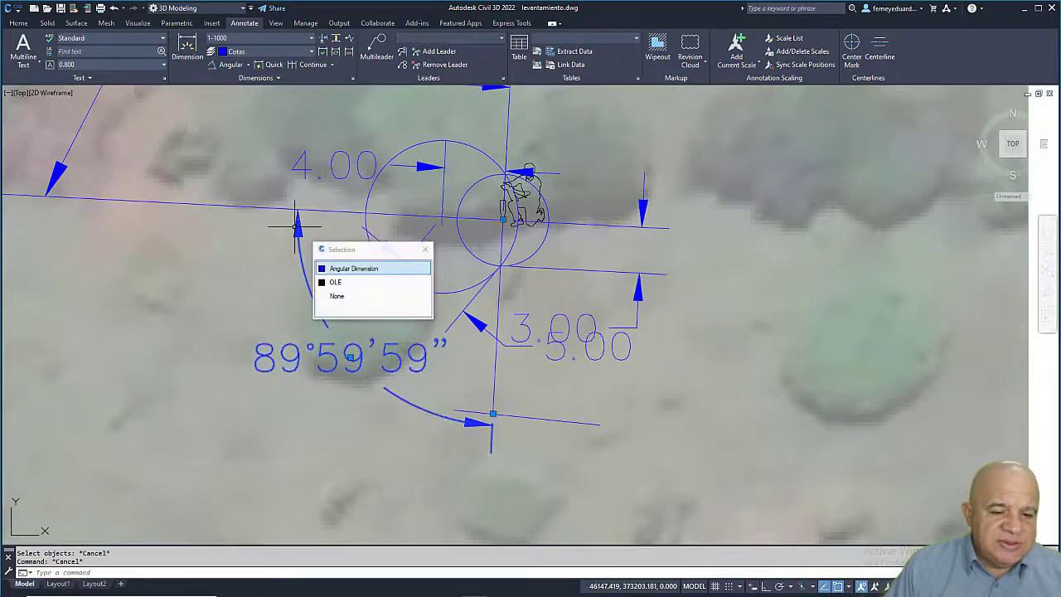
{"action": "left_click", "coordinate": [332, 265]}
{"action": "key", "text": "Delete"}
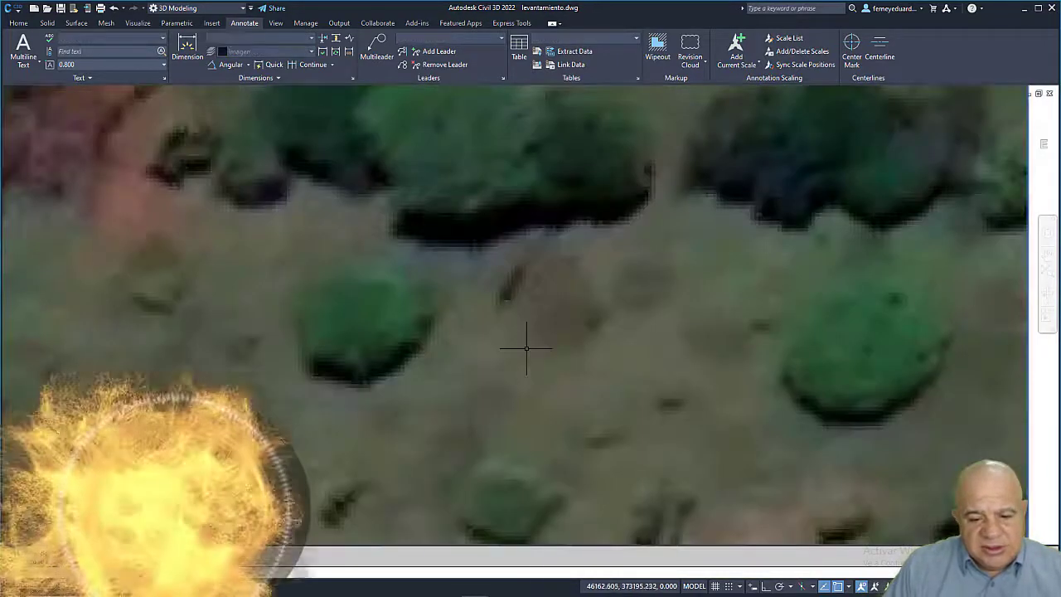
{"action": "left_click", "coordinate": [540, 301]}
{"action": "key", "text": "Escape"}
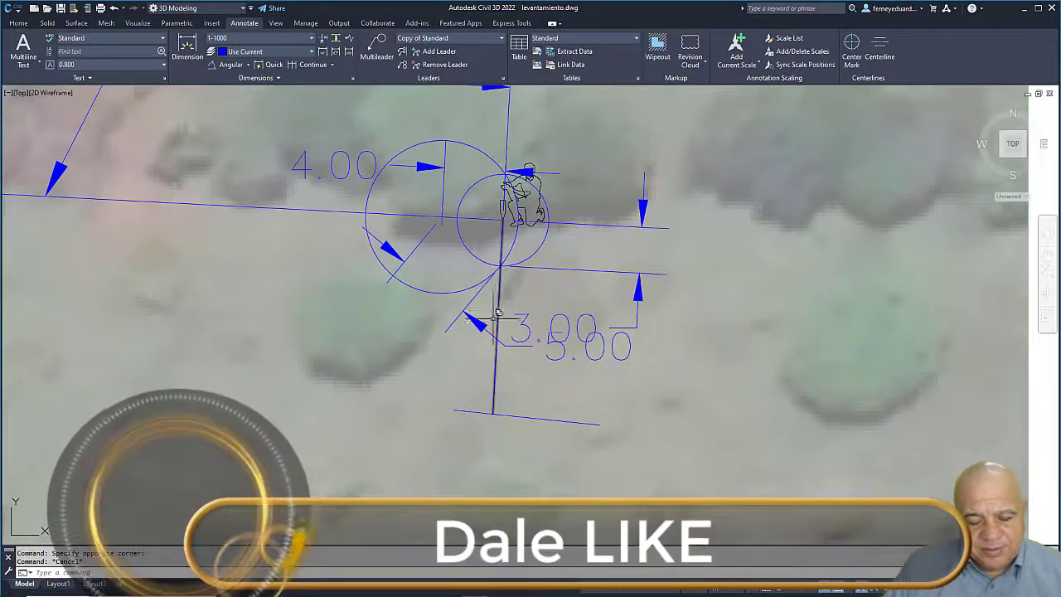
{"action": "left_click", "coordinate": [226, 67]}
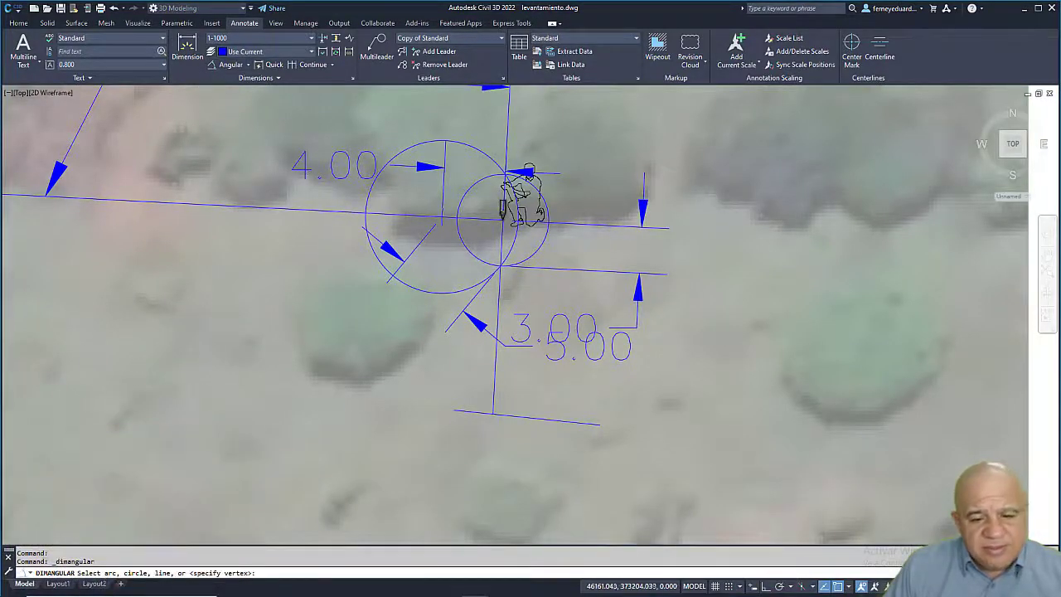
{"action": "scroll", "coordinate": [474, 300], "scroll_direction": "up", "scroll_amount": 8}
{"action": "scroll", "coordinate": [486, 278], "scroll_direction": "down", "scroll_amount": 5}
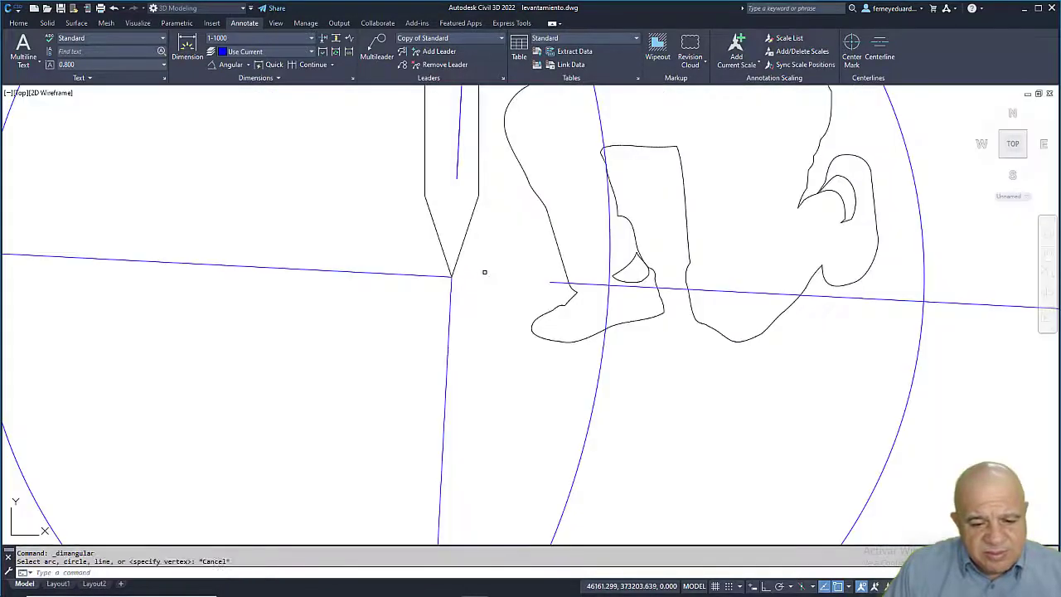
{"action": "key", "text": "Escape"}
{"action": "key", "text": "Escape"}
Step: Draw a circle of radius 4 centred on the origin end of the construction edge line
{"action": "scroll", "coordinate": [508, 380], "scroll_direction": "down", "scroll_amount": 4}
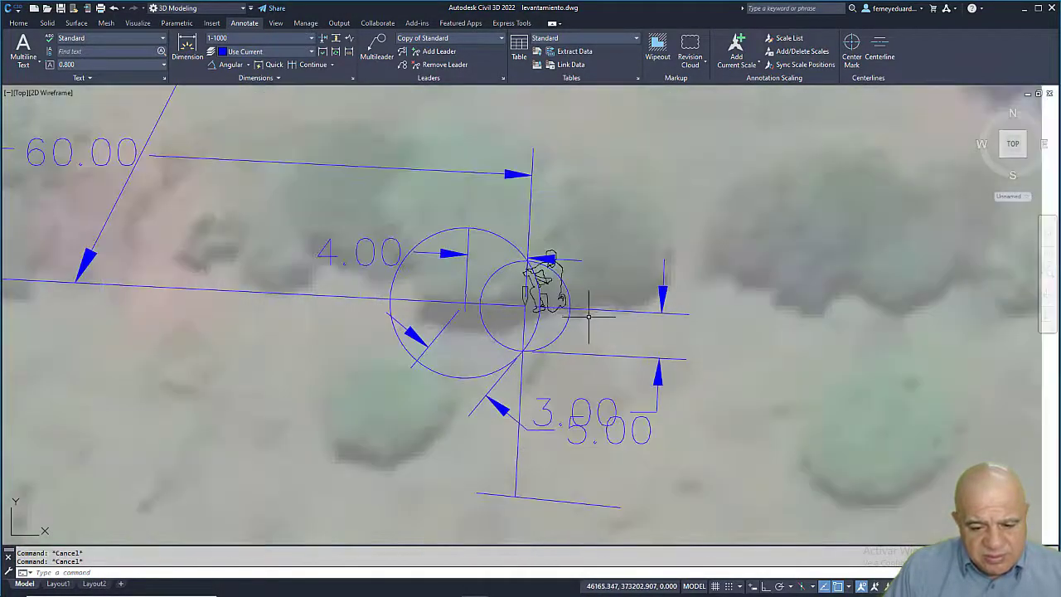
{"action": "scroll", "coordinate": [598, 305], "scroll_direction": "down", "scroll_amount": 5}
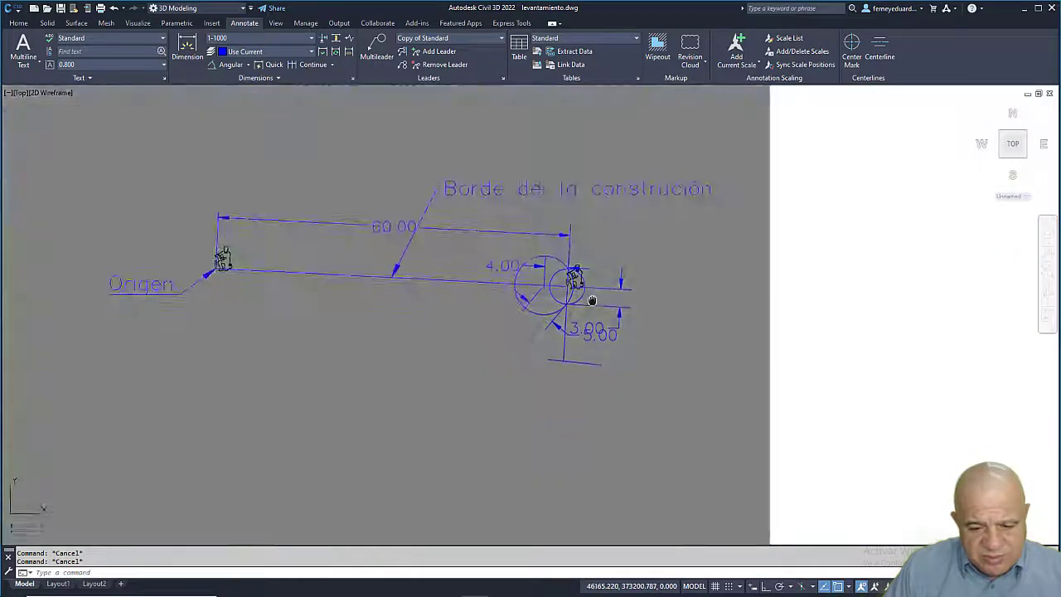
{"action": "scroll", "coordinate": [236, 267], "scroll_direction": "up", "scroll_amount": 5}
{"action": "scroll", "coordinate": [207, 274], "scroll_direction": "down", "scroll_amount": 3}
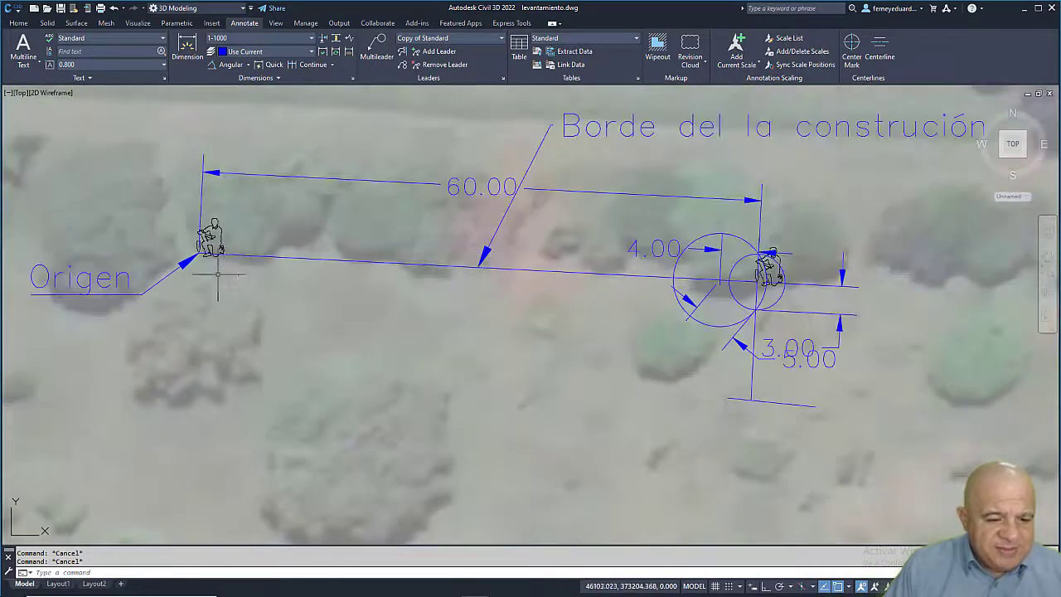
{"action": "scroll", "coordinate": [255, 276], "scroll_direction": "up", "scroll_amount": 4}
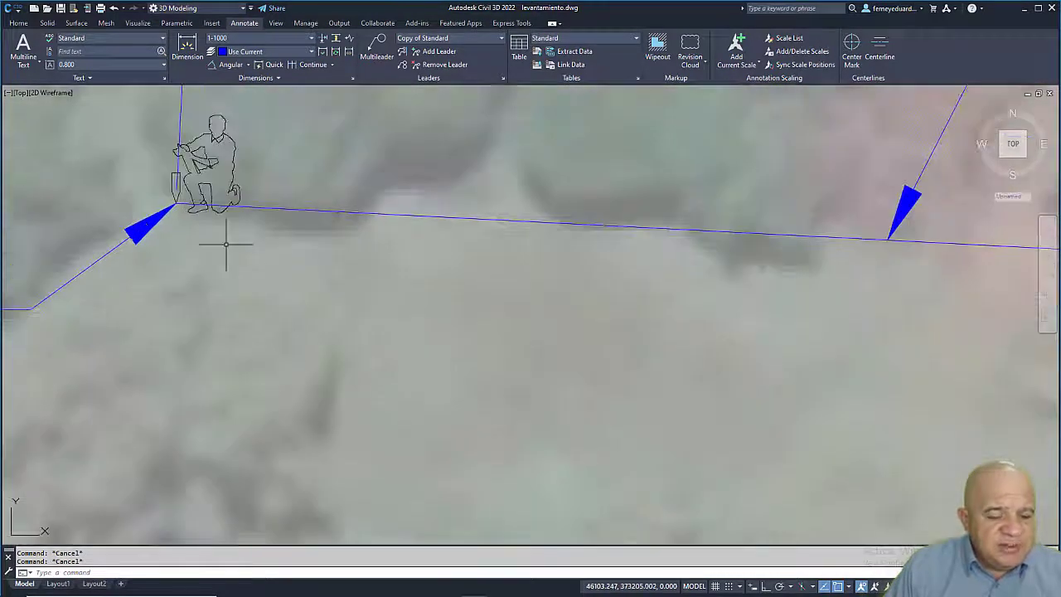
{"action": "key", "text": "Return"}
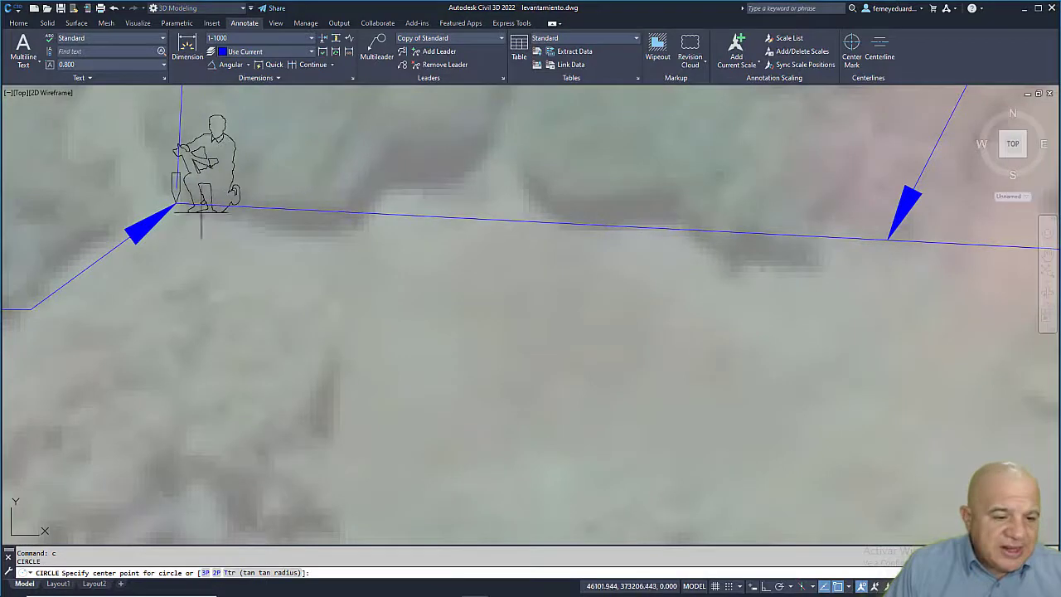
{"action": "left_click", "coordinate": [176, 203]}
{"action": "scroll", "coordinate": [176, 203], "scroll_direction": "up", "scroll_amount": 1}
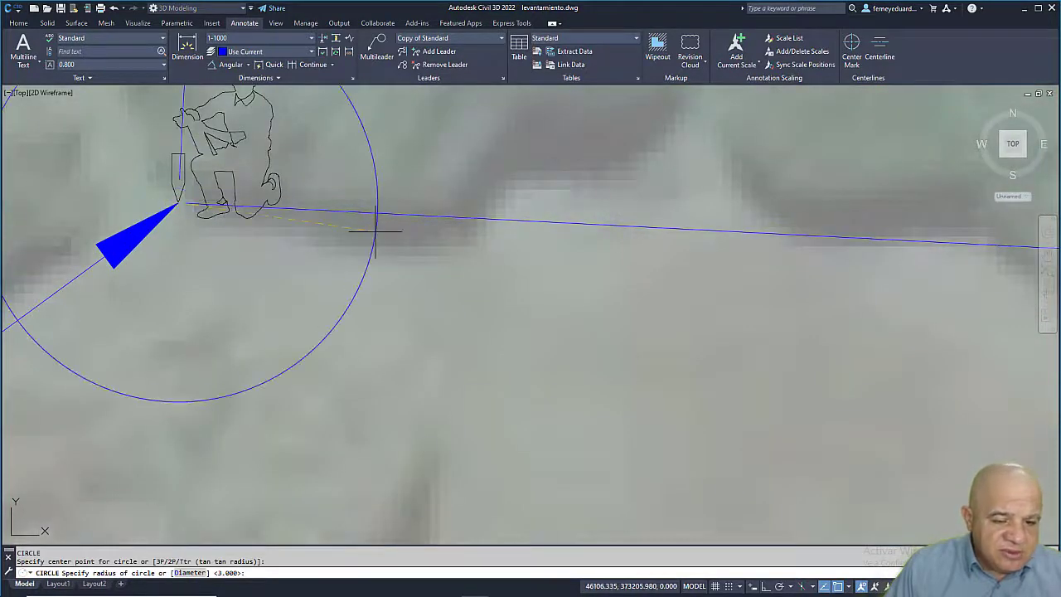
{"action": "type", "text": "4"}
{"action": "key", "text": "Return"}
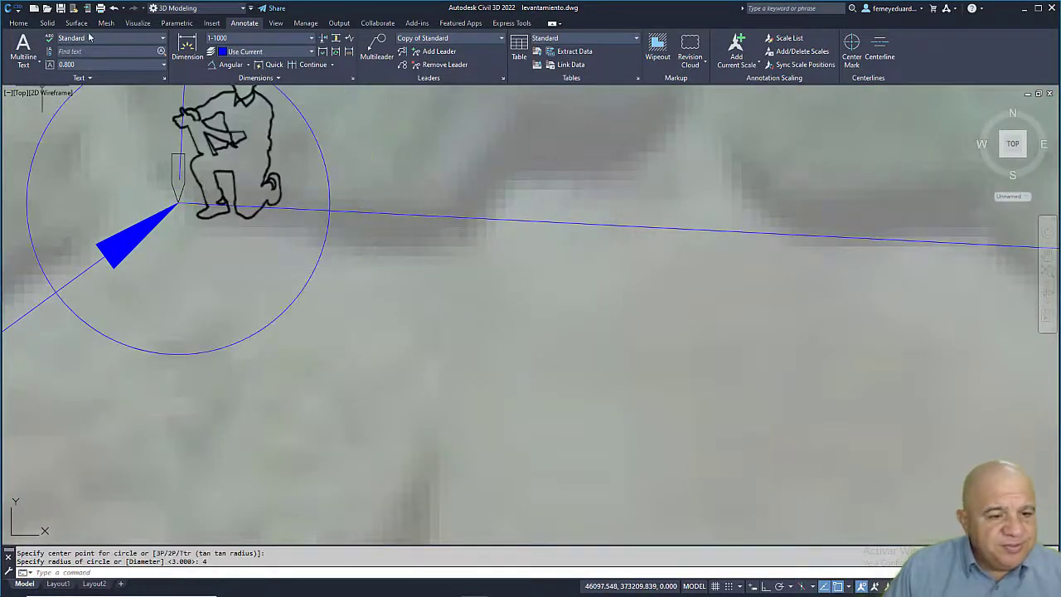
Step: Add an aligned dimension from the origin to the radius 4 circle's crossing with the construction edge, placed above the edge
{"action": "left_click", "coordinate": [247, 67]}
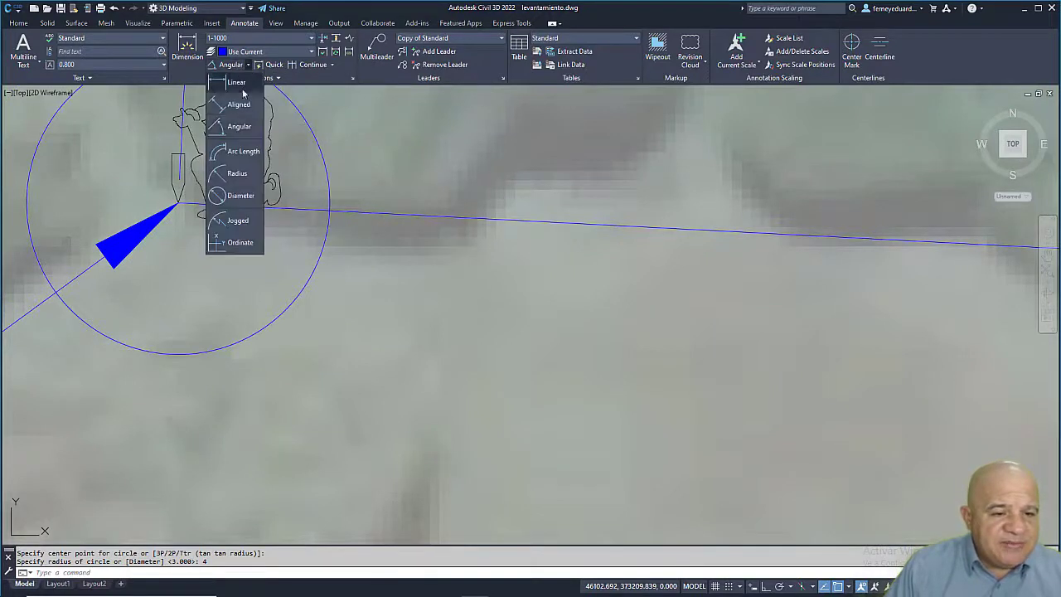
{"action": "left_click", "coordinate": [235, 102]}
{"action": "left_click", "coordinate": [178, 202]}
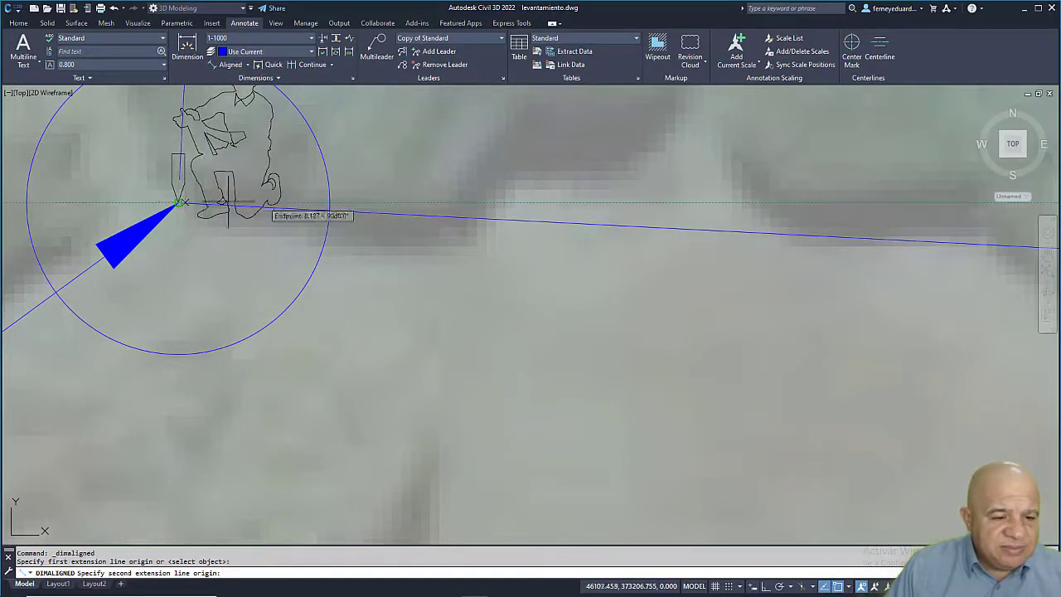
{"action": "left_click", "coordinate": [329, 211]}
{"action": "scroll", "coordinate": [368, 172], "scroll_direction": "down", "scroll_amount": 4}
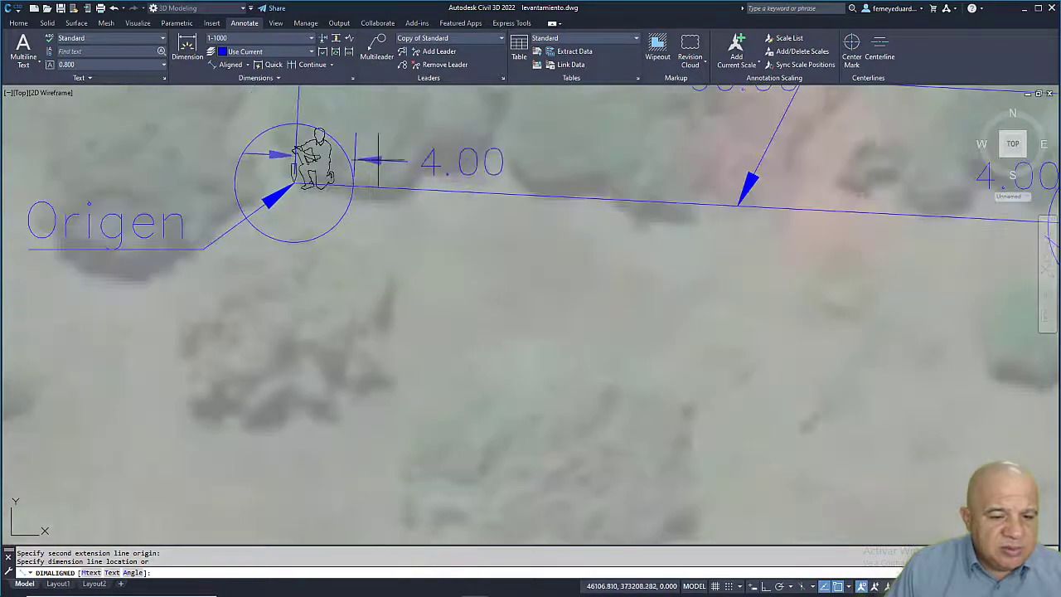
{"action": "left_click", "coordinate": [378, 172]}
{"action": "key", "text": "Escape"}
{"action": "key", "text": "Escape"}
Step: Draw a circle of radius 5 centred where the radius 4 circle crosses the construction edge
{"action": "scroll", "coordinate": [378, 173], "scroll_direction": "up", "scroll_amount": 5}
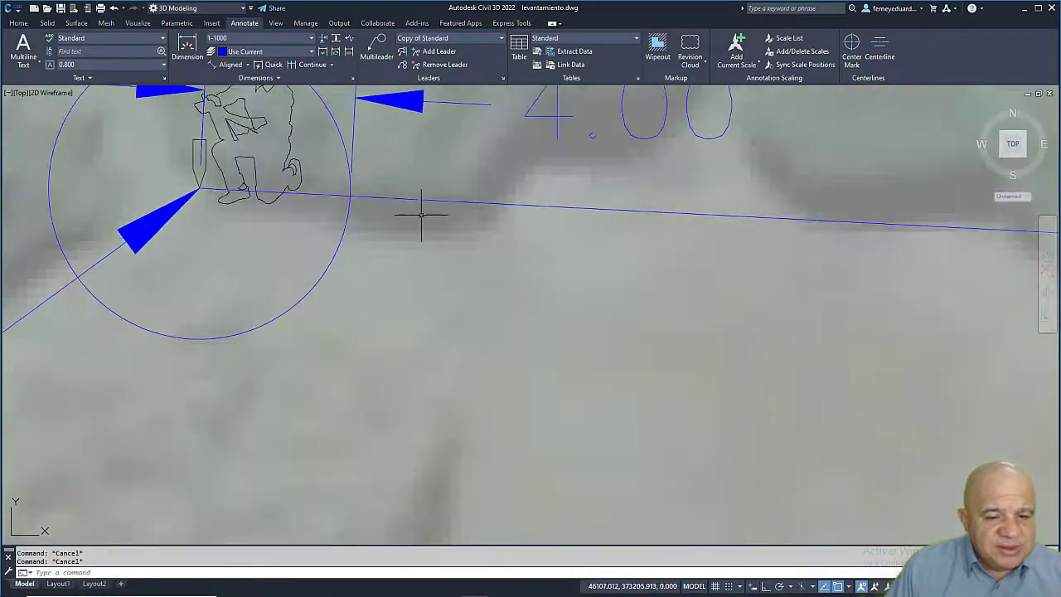
{"action": "scroll", "coordinate": [353, 193], "scroll_direction": "up", "scroll_amount": 2}
{"action": "type", "text": "c"}
{"action": "key", "text": "Return"}
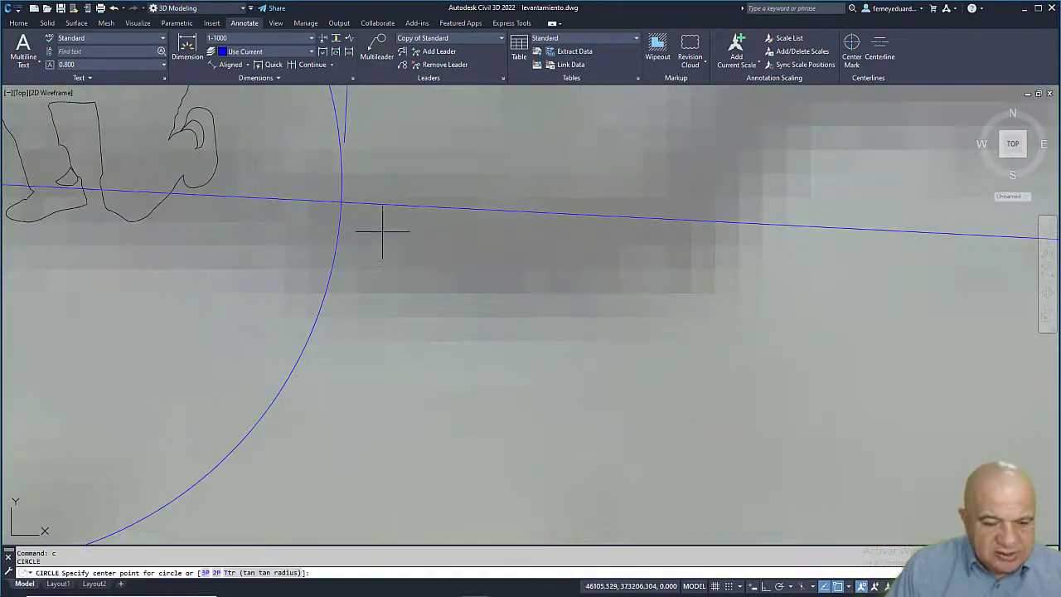
{"action": "left_click", "coordinate": [340, 201]}
{"action": "scroll", "coordinate": [362, 208], "scroll_direction": "down", "scroll_amount": 3}
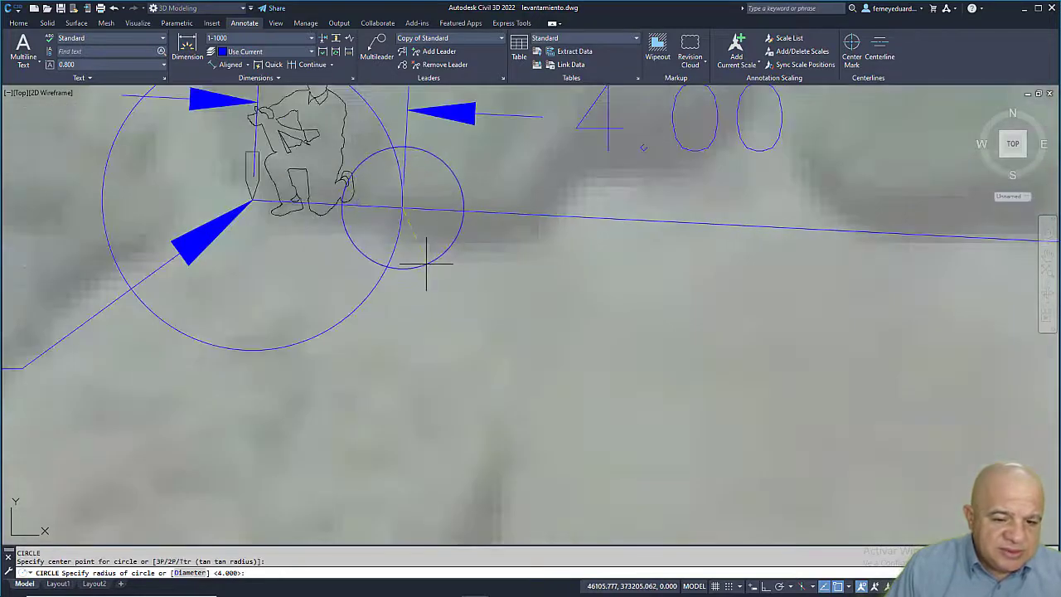
{"action": "type", "text": "5"}
{"action": "key", "text": "Return"}
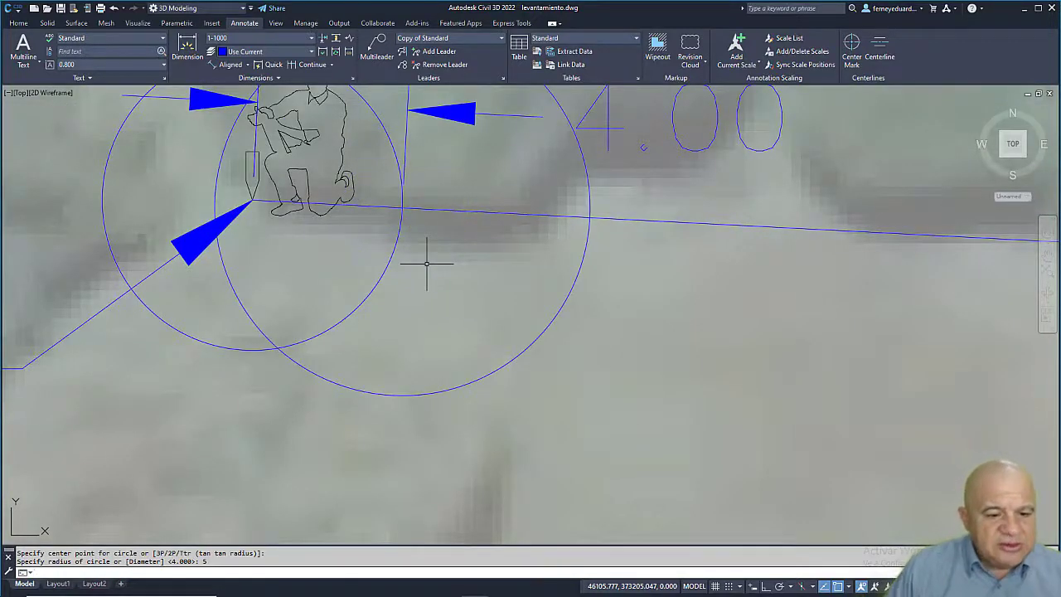
{"action": "middle_click_drag", "start_coordinate": [353, 353], "coordinate": [400, 385]}
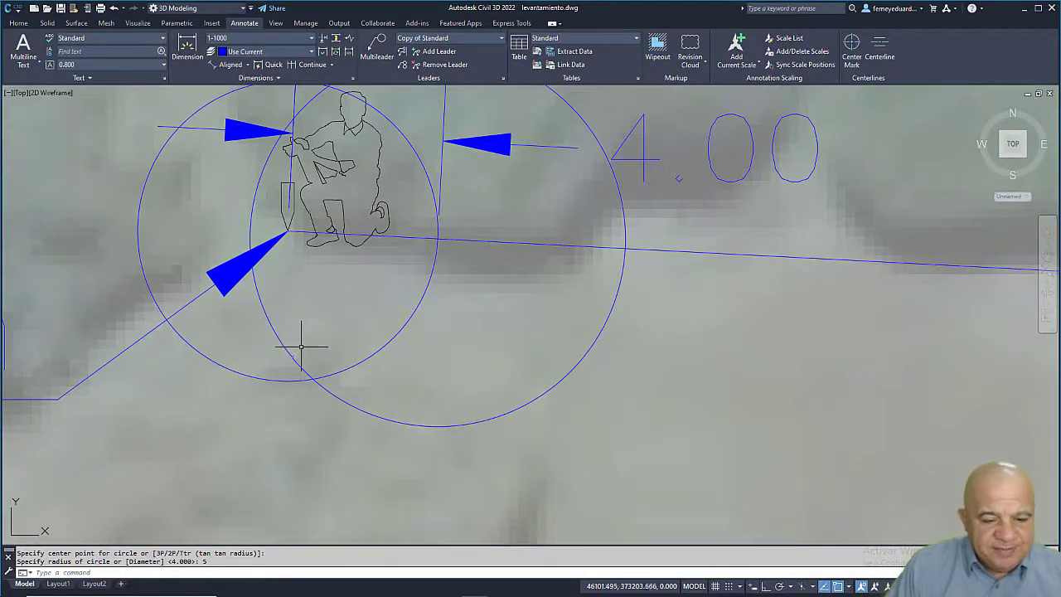
{"action": "key", "text": "Escape"}
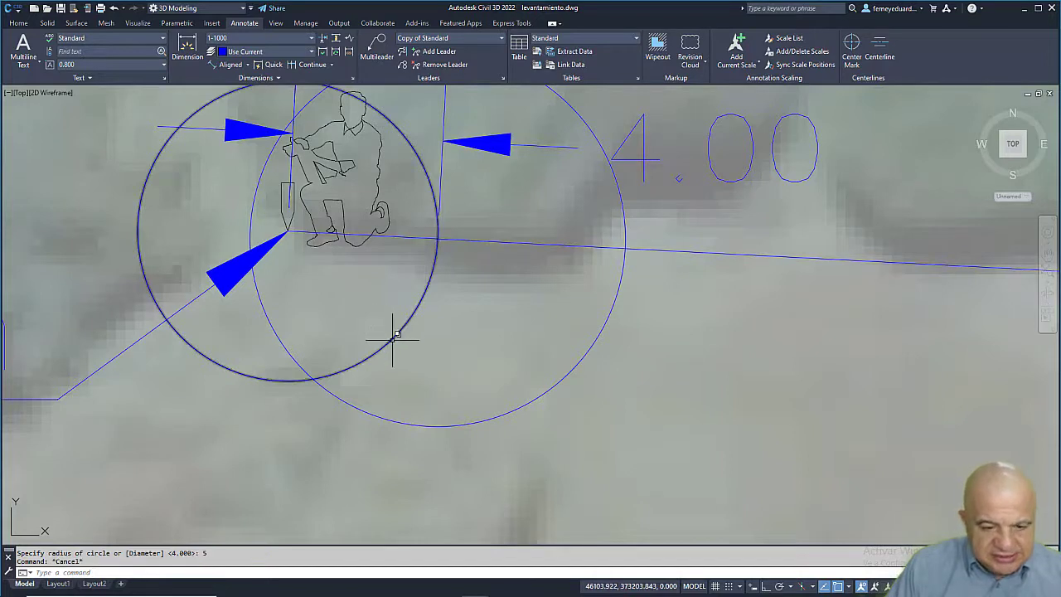
Step: Draw a small circle of radius about 1.4 centred where the radius 4 circle crosses the construction edge
{"action": "left_click", "coordinate": [391, 338]}
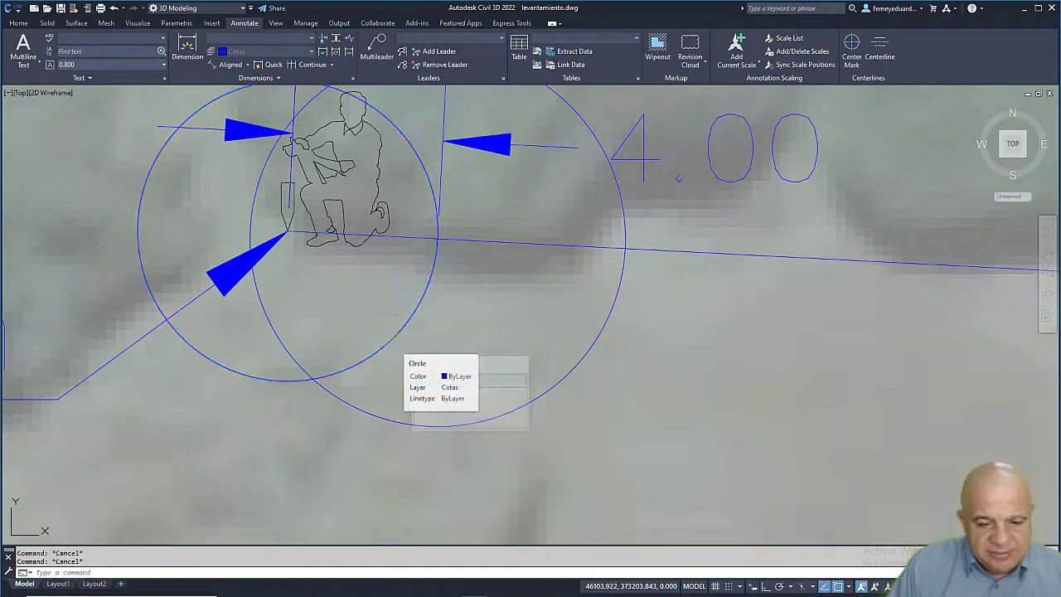
{"action": "key", "text": "Escape"}
{"action": "type", "text": "c"}
{"action": "key", "text": "Return"}
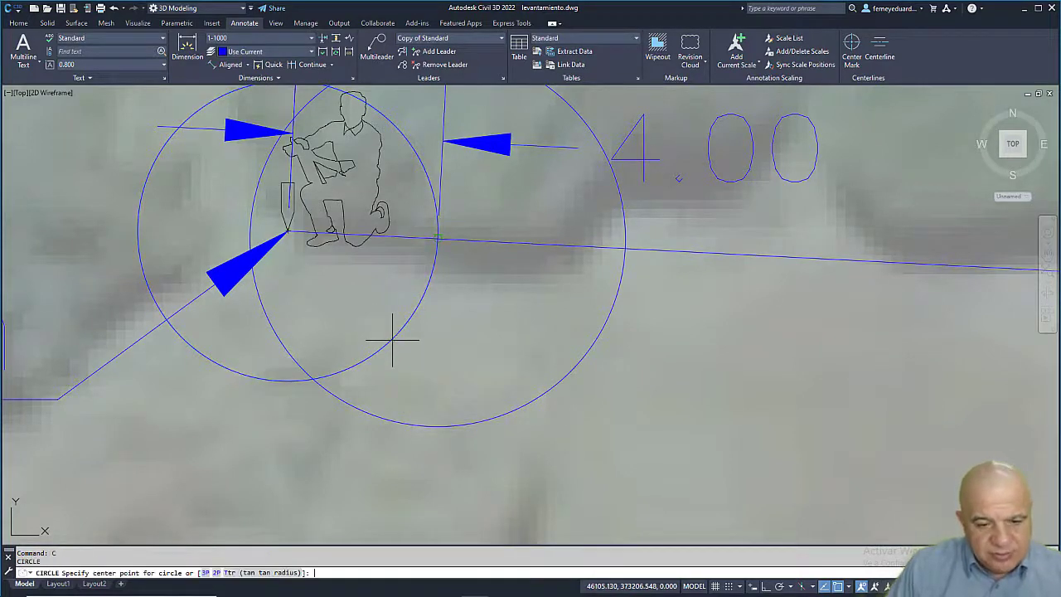
{"action": "left_click", "coordinate": [437, 240]}
{"action": "left_click", "coordinate": [473, 276]}
{"action": "key", "text": "Escape"}
{"action": "key", "text": "Escape"}
Step: Trim the radius 4 circle down to its short arc inside the small circle, and erase the small circle
{"action": "type", "text": "t"}
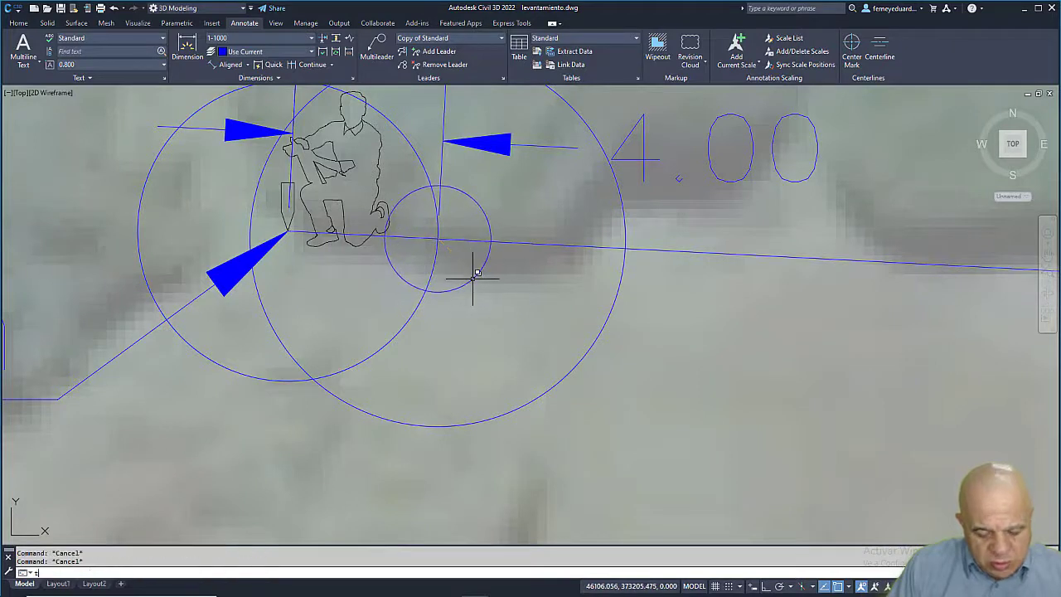
{"action": "type", "text": "s or"}
{"action": "key", "text": "Return"}
{"action": "left_click", "coordinate": [494, 218]}
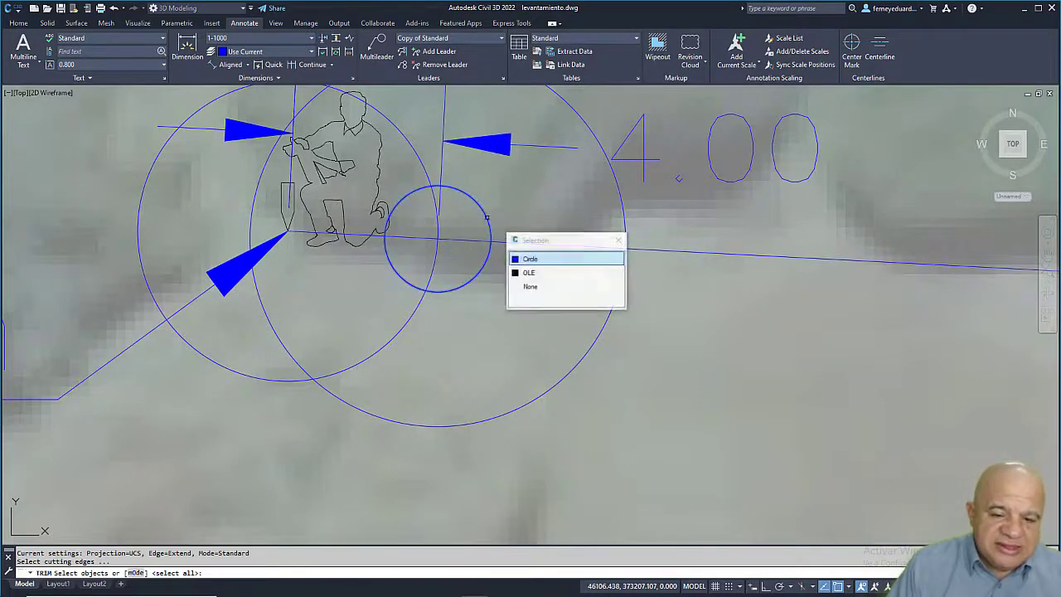
{"action": "left_click", "coordinate": [538, 251]}
{"action": "key", "text": "Return"}
{"action": "left_click", "coordinate": [425, 169]}
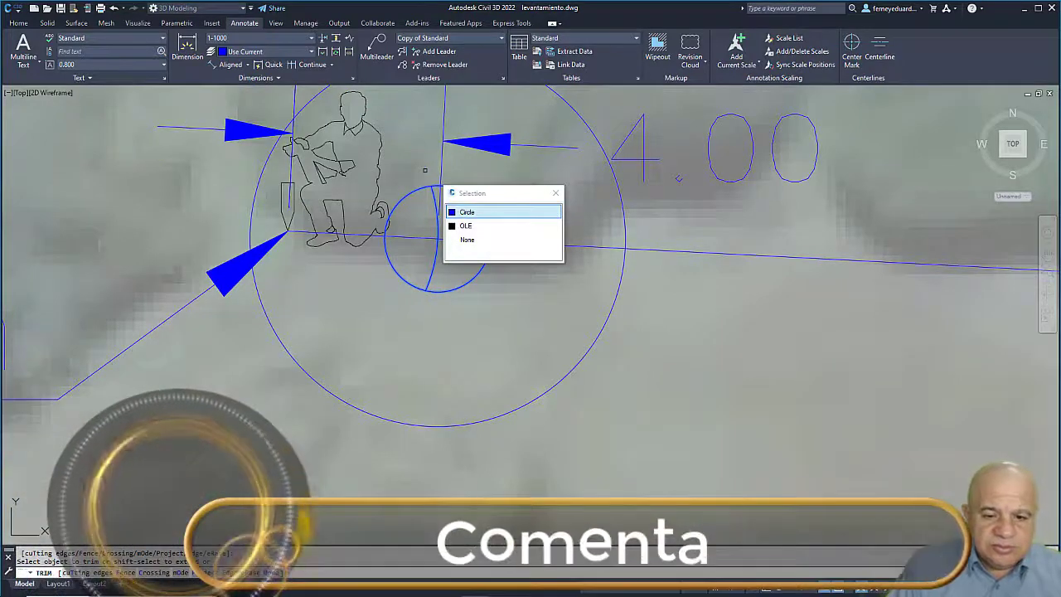
{"action": "key", "text": "Escape"}
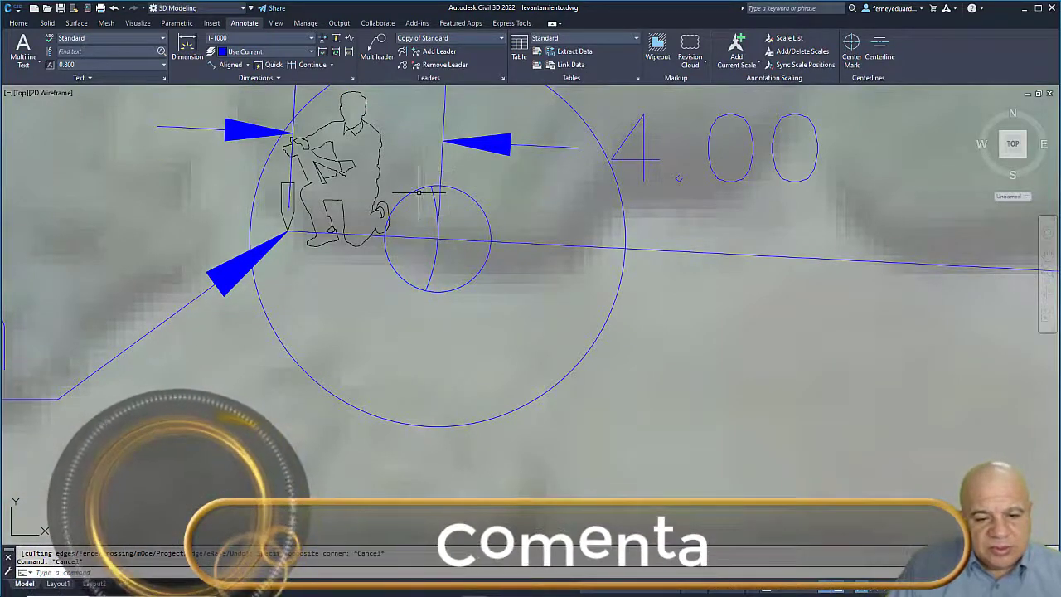
{"action": "left_click", "coordinate": [420, 193]}
{"action": "key", "text": "Delete"}
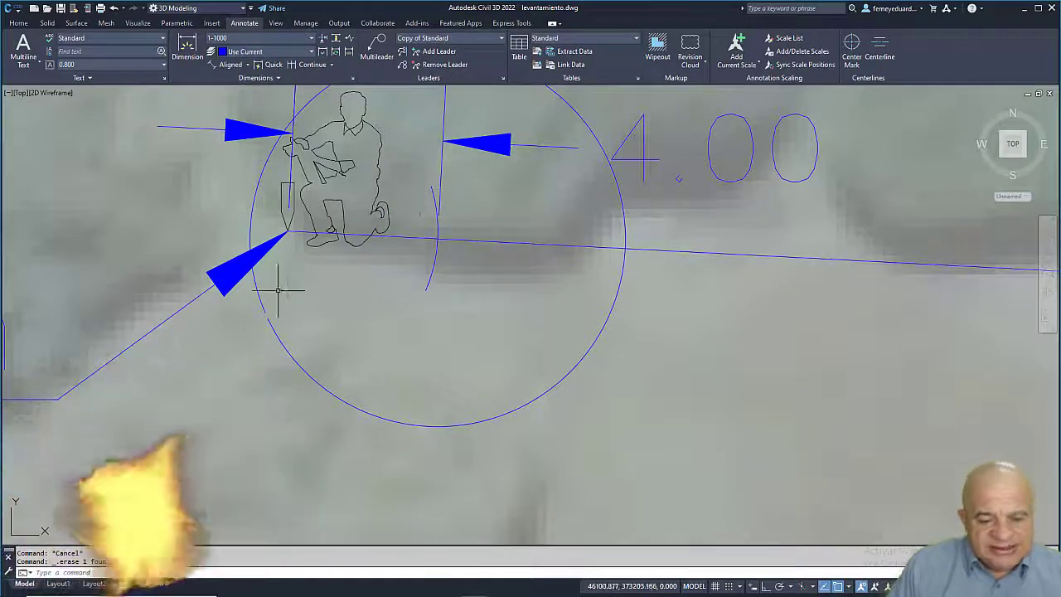
Step: Draw a circle of radius 3 centred on the origin end of the construction edge line
{"action": "type", "text": "c"}
{"action": "key", "text": "Return"}
{"action": "left_click", "coordinate": [288, 232]}
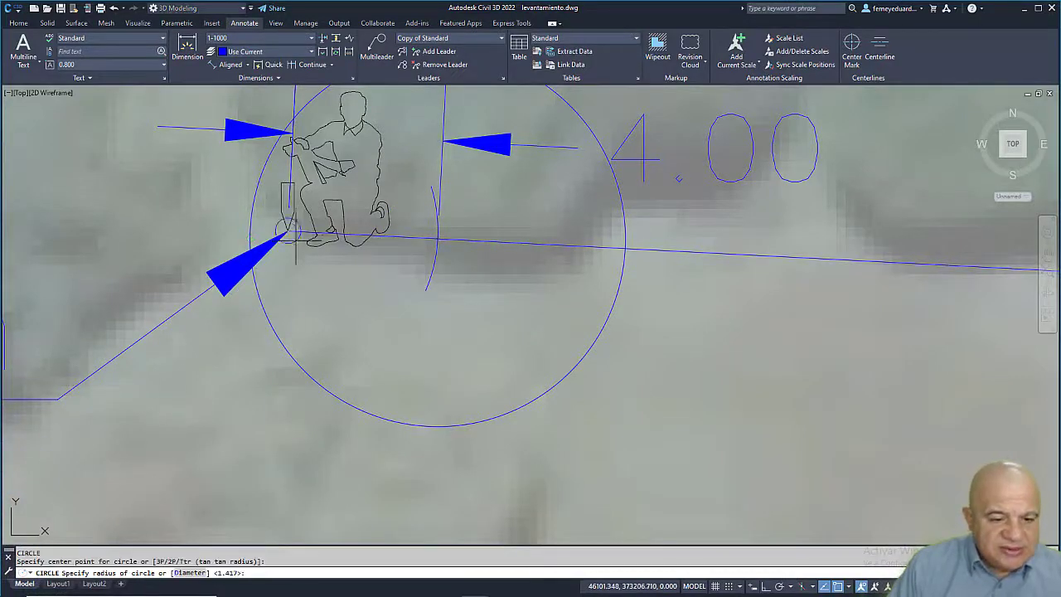
{"action": "type", "text": "3"}
{"action": "key", "text": "Return"}
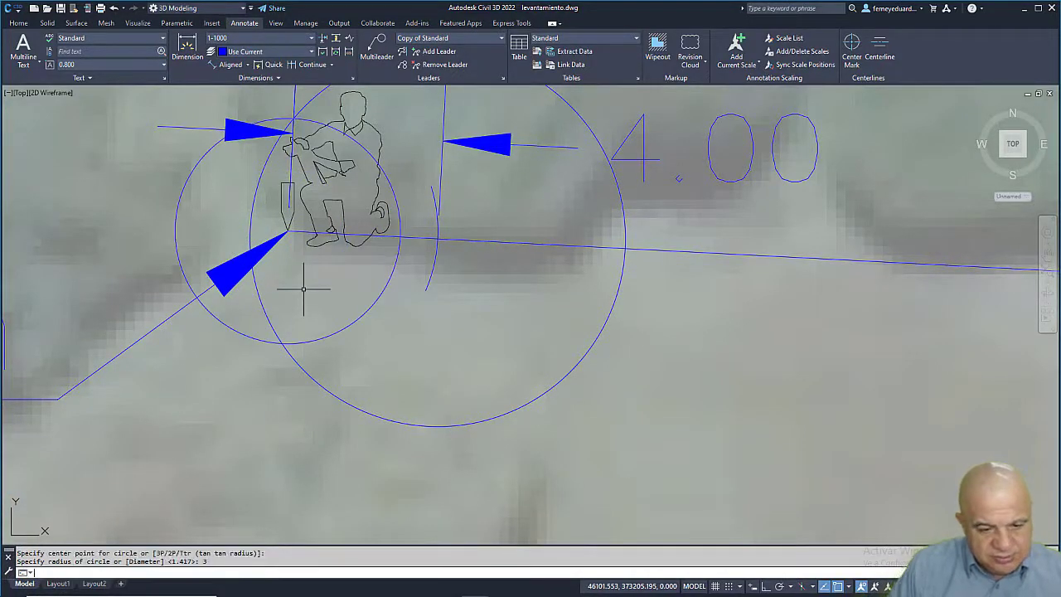
Step: Draw a line from the origin to the lower intersection of the radius 3 and radius 5 circles
{"action": "type", "text": "l"}
{"action": "key", "text": "Return"}
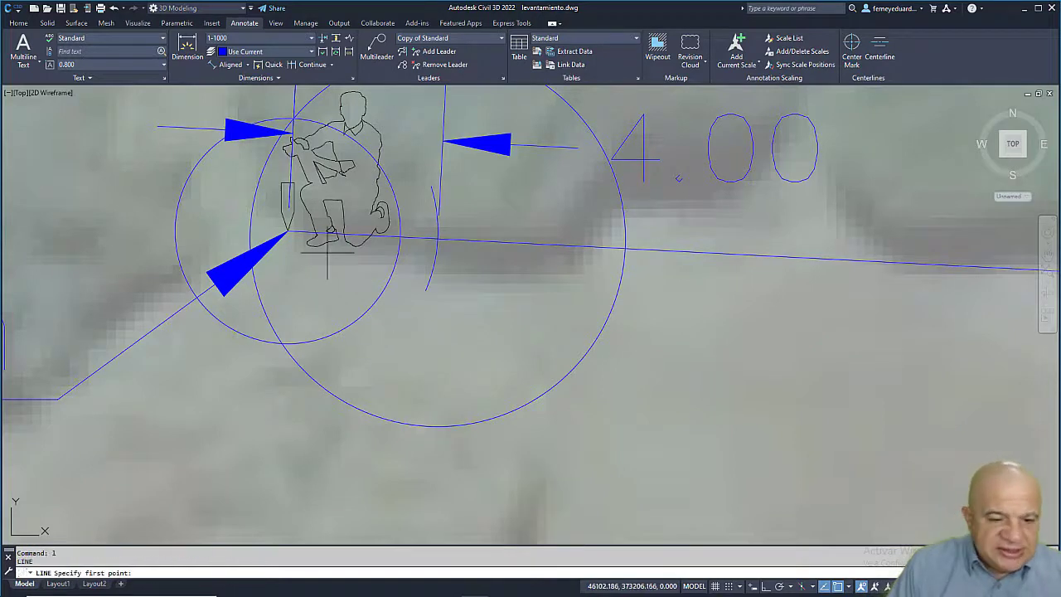
{"action": "left_click", "coordinate": [287, 233]}
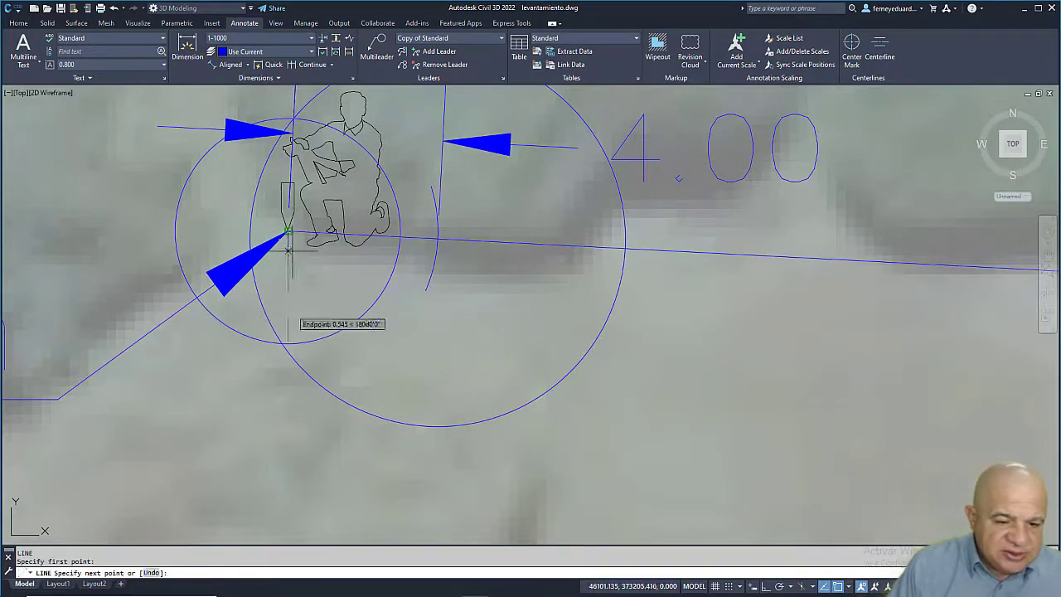
{"action": "left_click", "coordinate": [282, 342]}
{"action": "key", "text": "Escape"}
{"action": "key", "text": "Escape"}
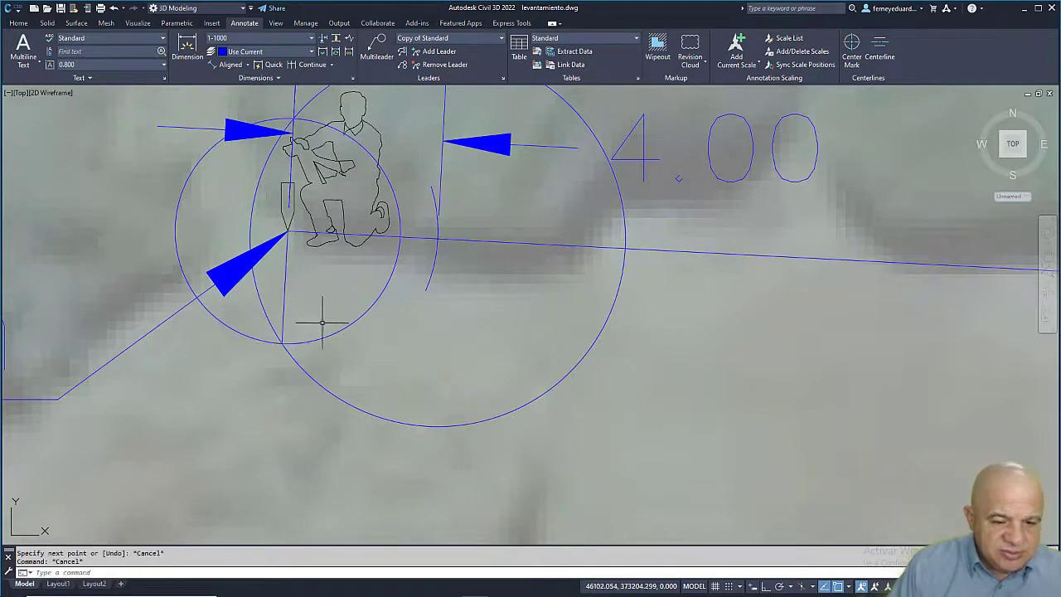
Step: Add an angular dimension between the perpendicular line at the origin and the construction edge, placed below the edge
{"action": "left_click", "coordinate": [246, 67]}
{"action": "left_click", "coordinate": [239, 127]}
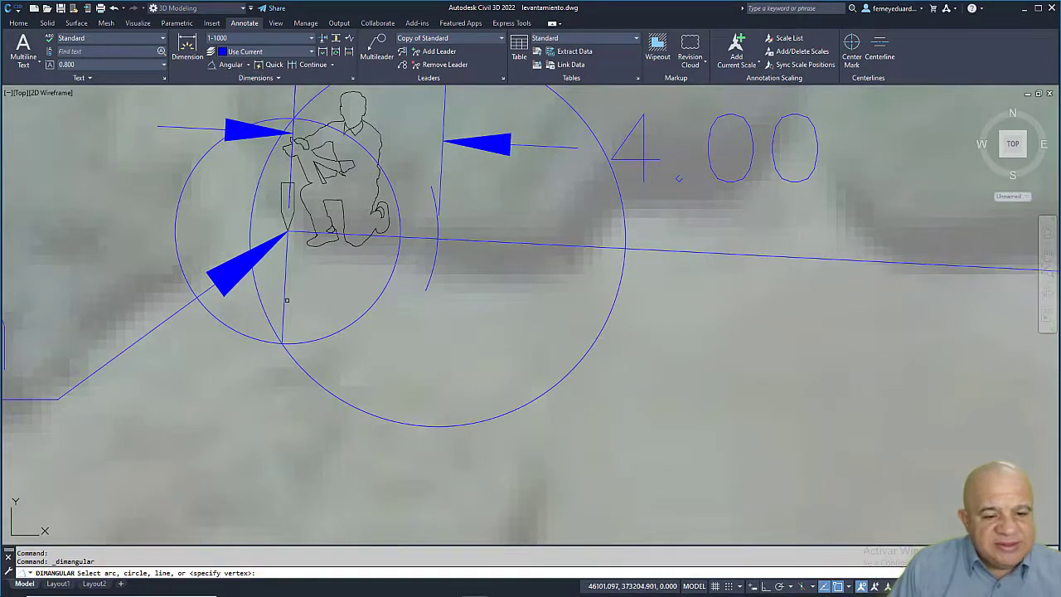
{"action": "left_click", "coordinate": [290, 264]}
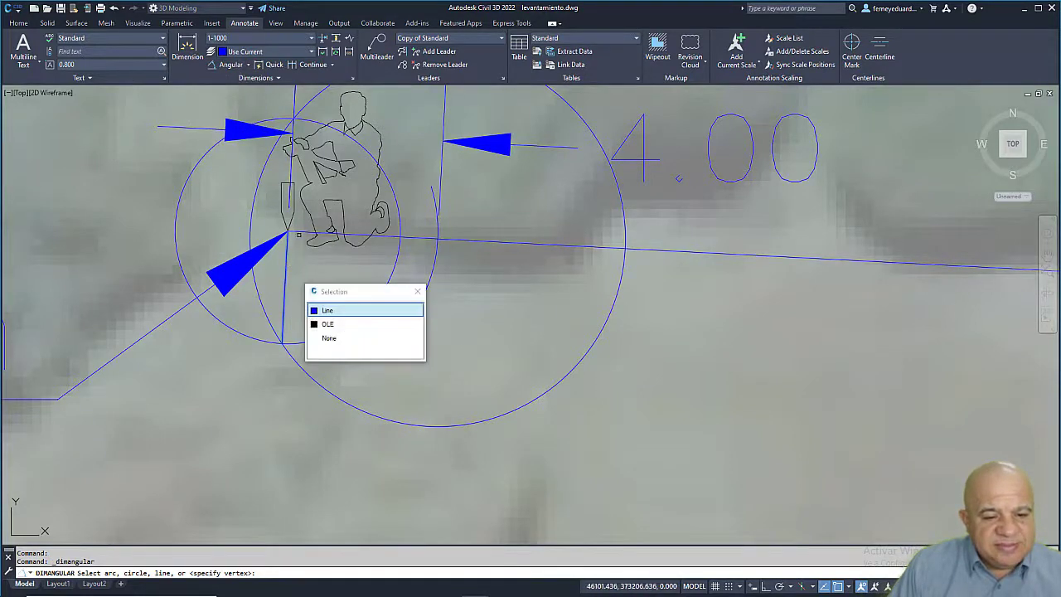
{"action": "left_click", "coordinate": [306, 226]}
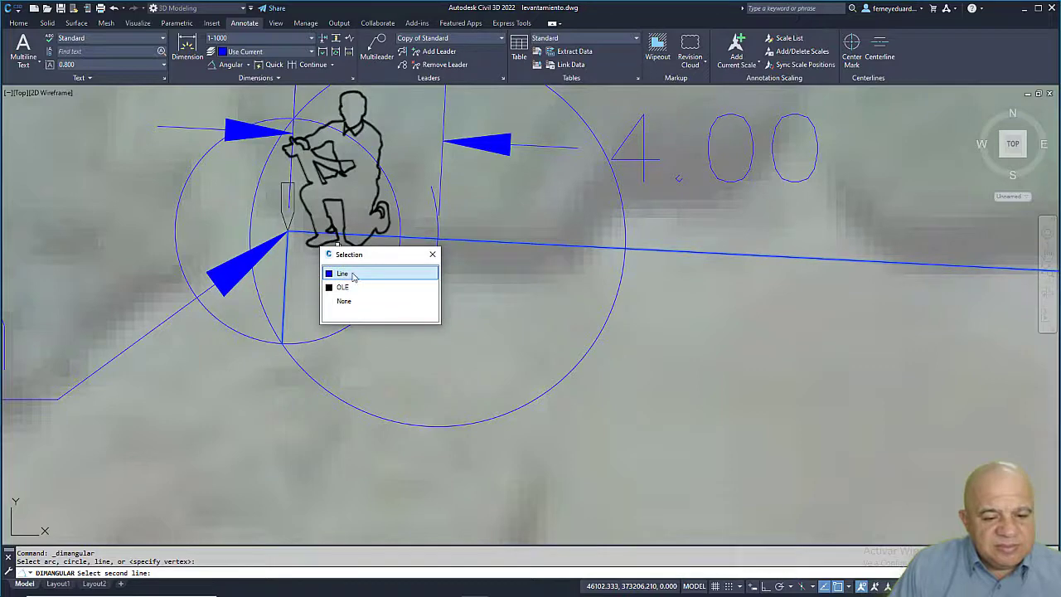
{"action": "left_click", "coordinate": [353, 275]}
{"action": "scroll", "coordinate": [351, 269], "scroll_direction": "down", "scroll_amount": 3}
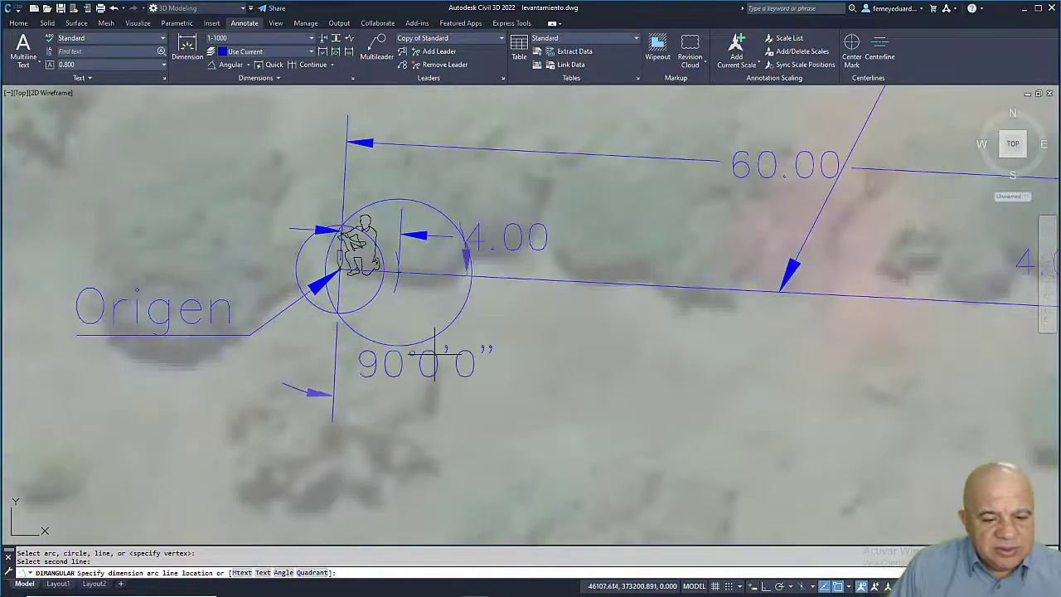
{"action": "left_click", "coordinate": [492, 377]}
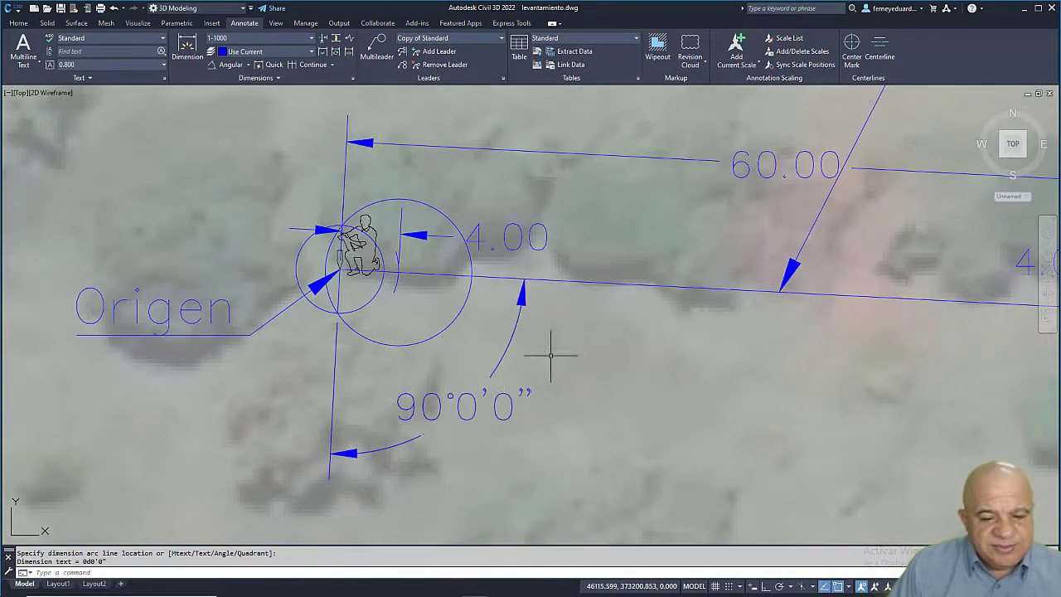
Step: Erase the 3.00 and 5.00 aligned dimensions at the far end of the construction edge
{"action": "scroll", "coordinate": [398, 298], "scroll_direction": "down", "scroll_amount": 4}
{"action": "key", "text": "Escape"}
{"action": "key", "text": "Escape"}
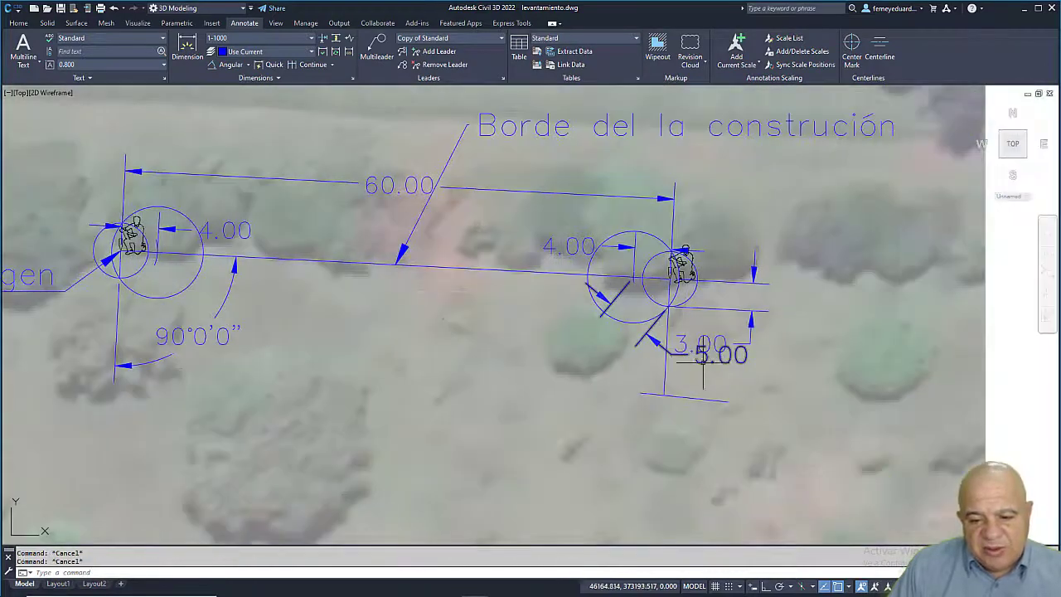
{"action": "type", "text": "e"}
{"action": "key", "text": "Return"}
{"action": "left_click", "coordinate": [699, 351]}
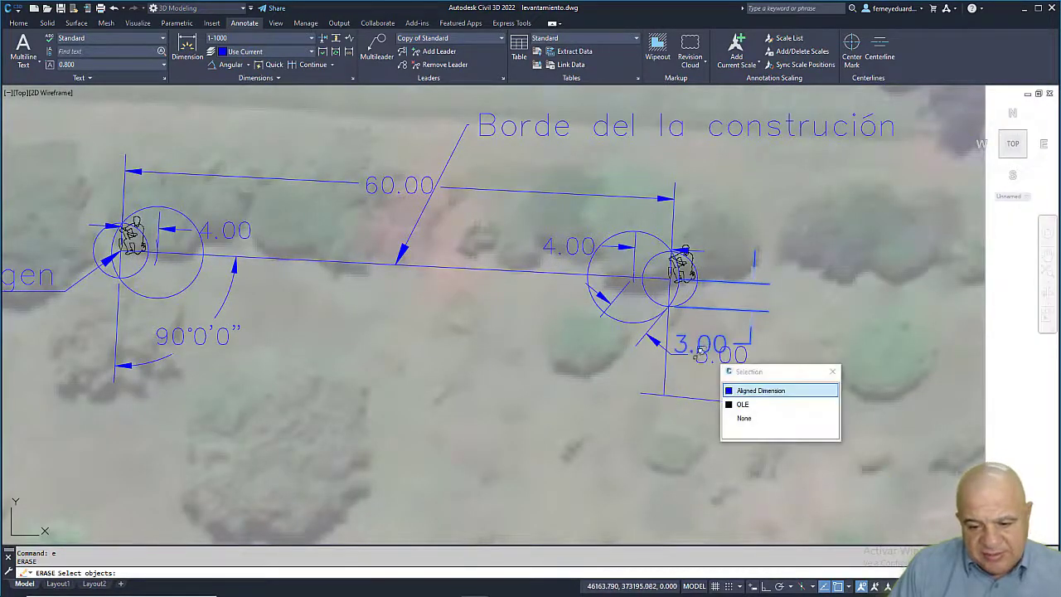
{"action": "left_click", "coordinate": [760, 390]}
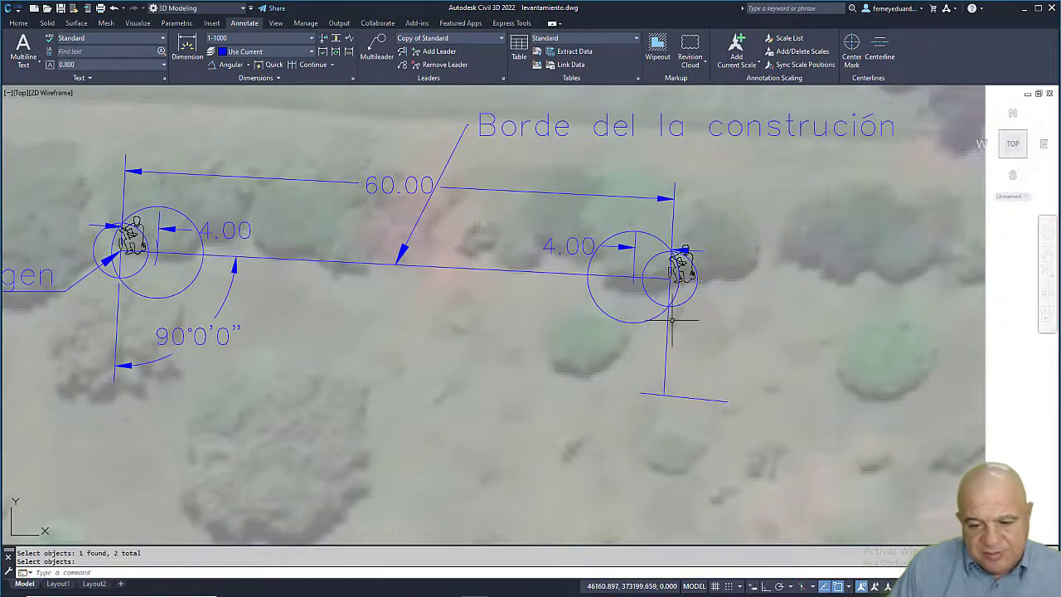
{"action": "key", "text": "Escape"}
{"action": "key", "text": "Escape"}
Step: Erase the large and small construction circles at the far end of the construction edge
{"action": "scroll", "coordinate": [655, 302], "scroll_direction": "up", "scroll_amount": 7}
{"action": "scroll", "coordinate": [612, 353], "scroll_direction": "down", "scroll_amount": 3}
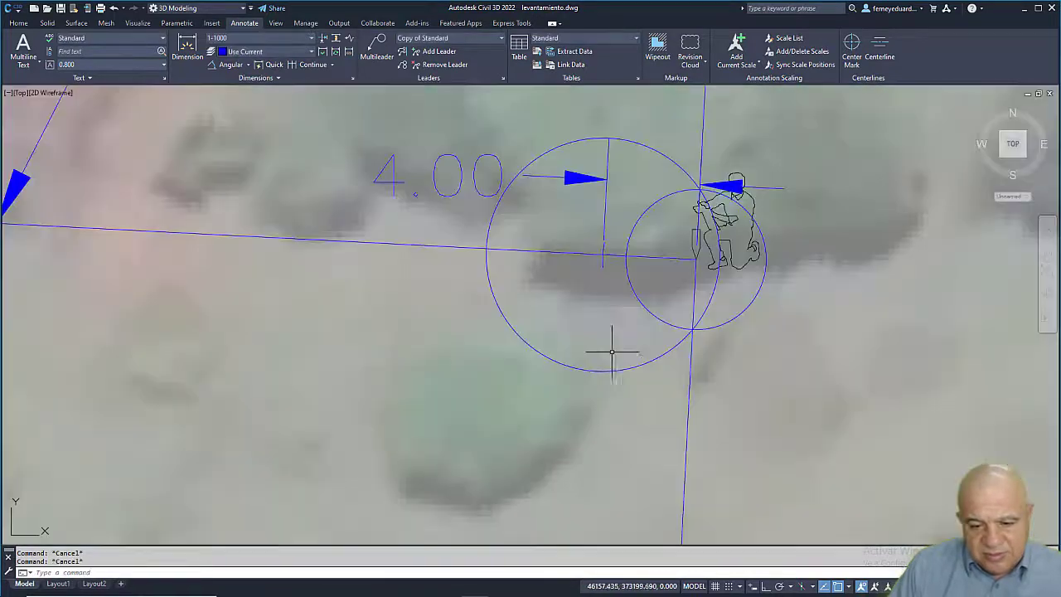
{"action": "left_click", "coordinate": [620, 373]}
{"action": "key", "text": "Delete"}
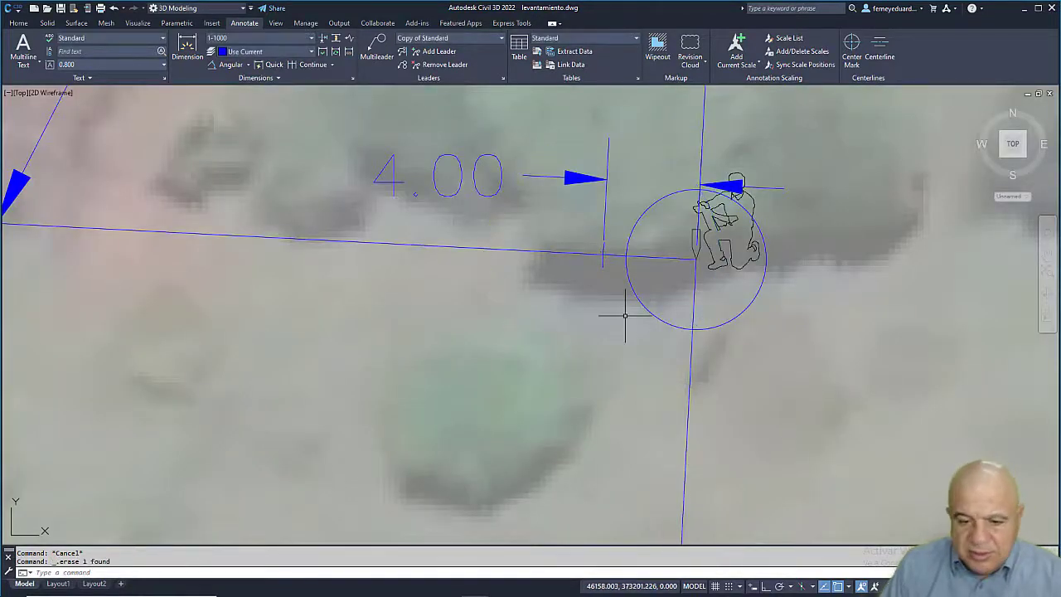
{"action": "left_click", "coordinate": [634, 283]}
{"action": "key", "text": "Delete"}
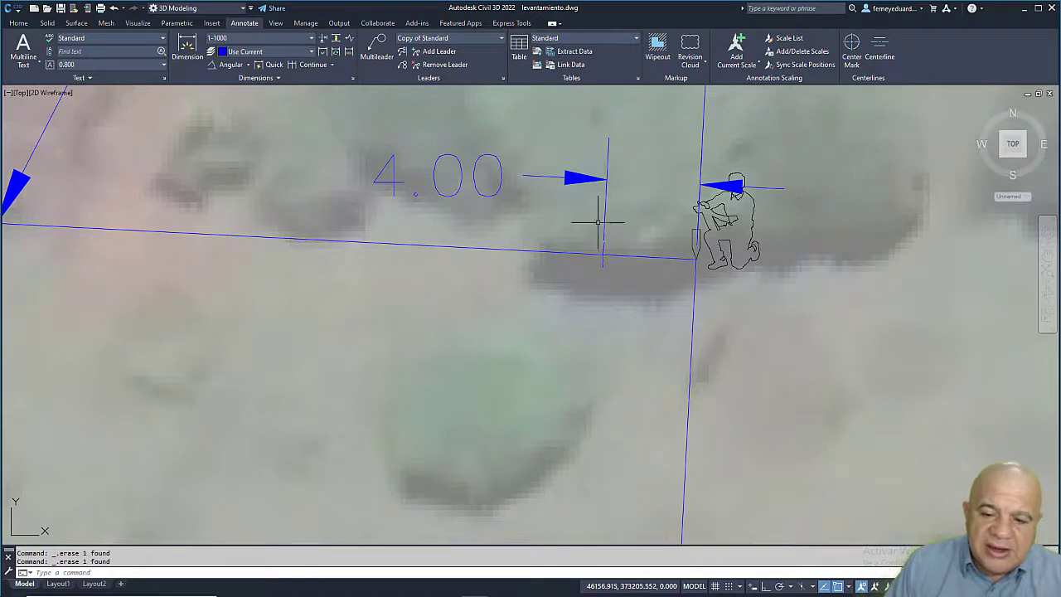
Step: Erase the 4.00 dimension at the far end of the construction edge
{"action": "key", "text": "Escape"}
{"action": "key", "text": "Escape"}
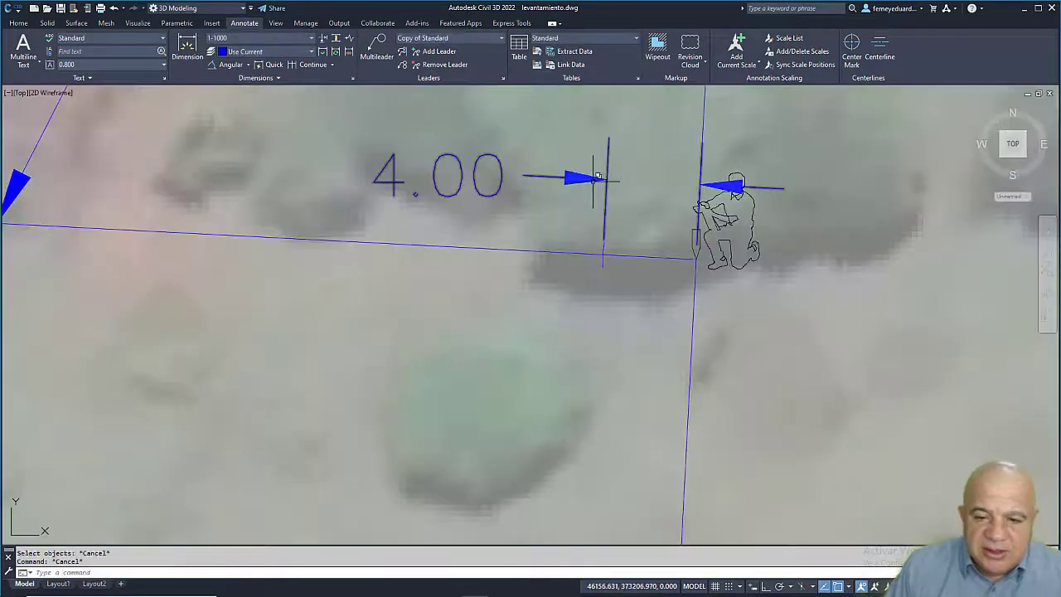
{"action": "left_click", "coordinate": [593, 178]}
{"action": "key", "text": "Delete"}
{"action": "scroll", "coordinate": [597, 177], "scroll_direction": "down", "scroll_amount": 5}
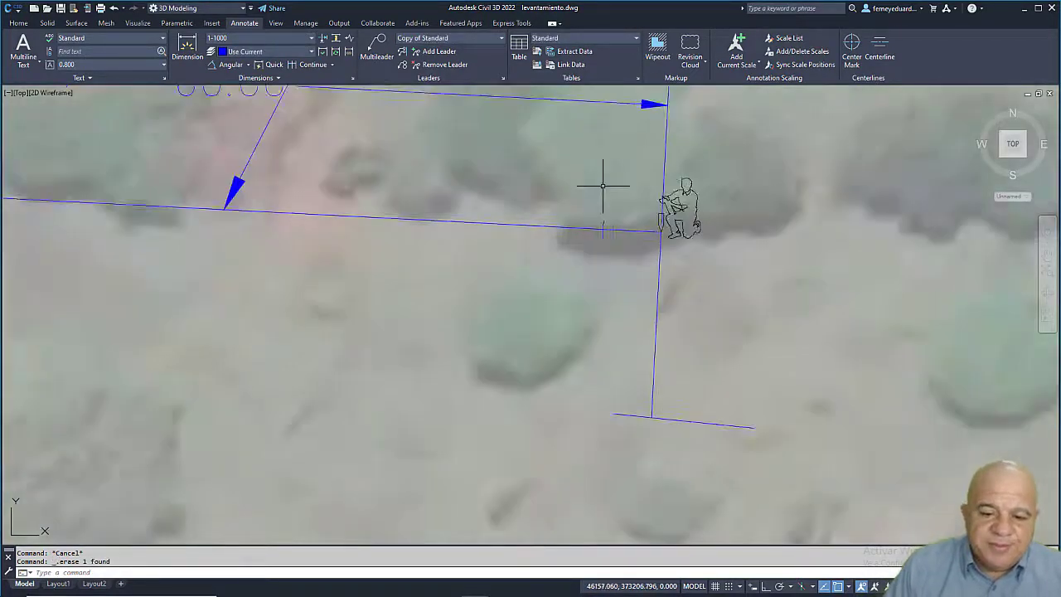
Step: Add an aligned dimension from the origin to the lower intersection of the two circles, placed on the side away from the construction edge
{"action": "middle_click_drag", "start_coordinate": [213, 230], "coordinate": [308, 229]}
{"action": "scroll", "coordinate": [406, 179], "scroll_direction": "up", "scroll_amount": 5}
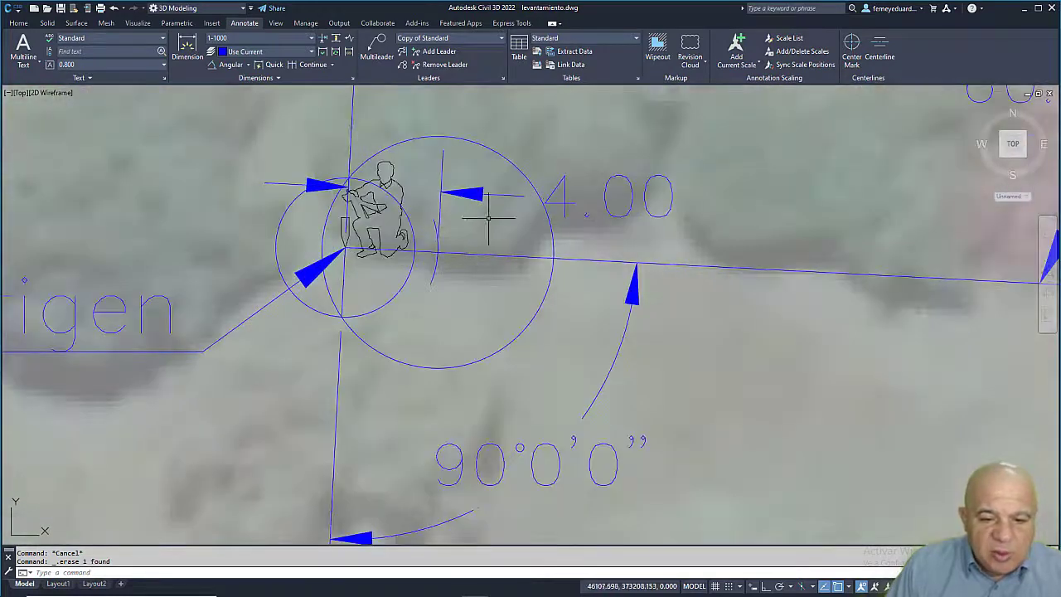
{"action": "left_click", "coordinate": [226, 65]}
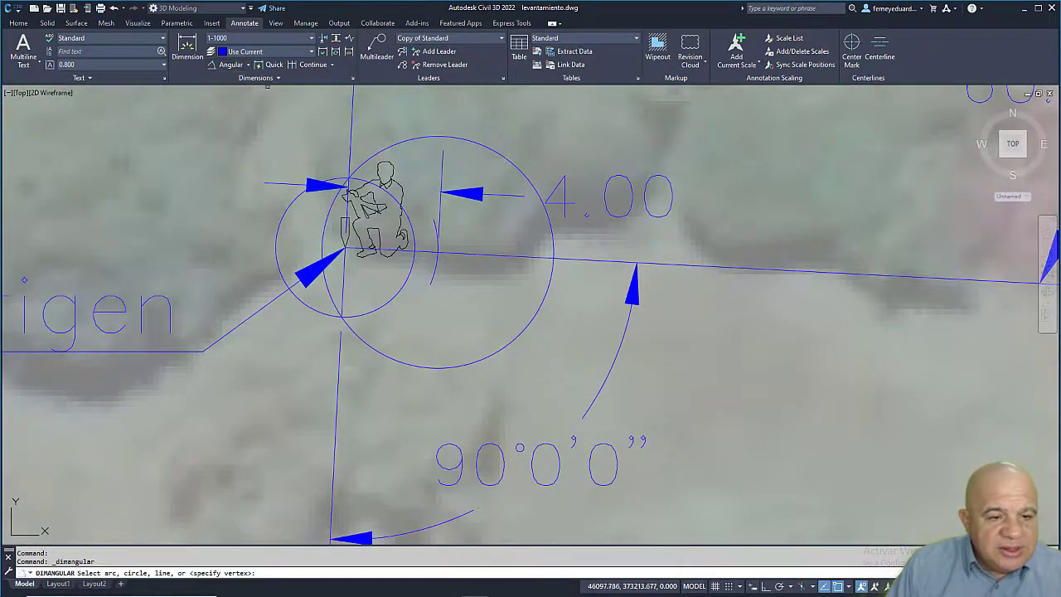
{"action": "left_click", "coordinate": [248, 65]}
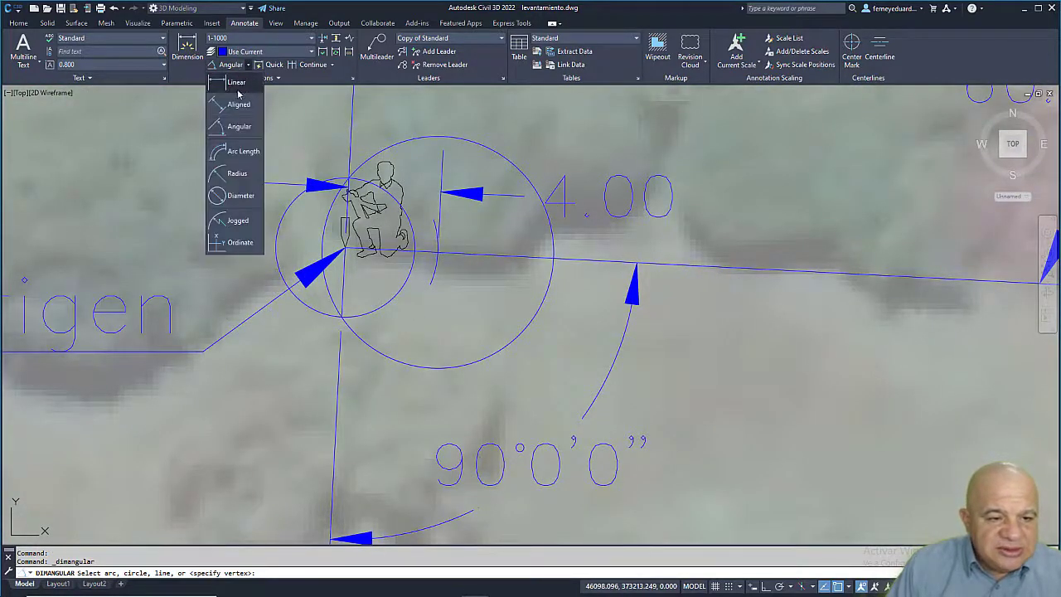
{"action": "left_click", "coordinate": [239, 105]}
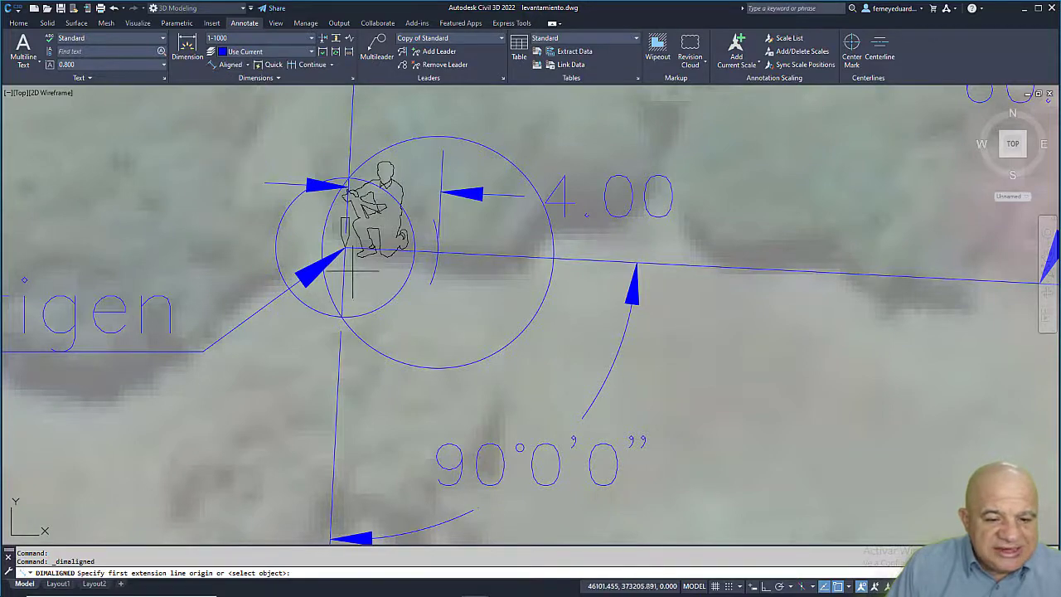
{"action": "scroll", "coordinate": [344, 248], "scroll_direction": "up", "scroll_amount": 3}
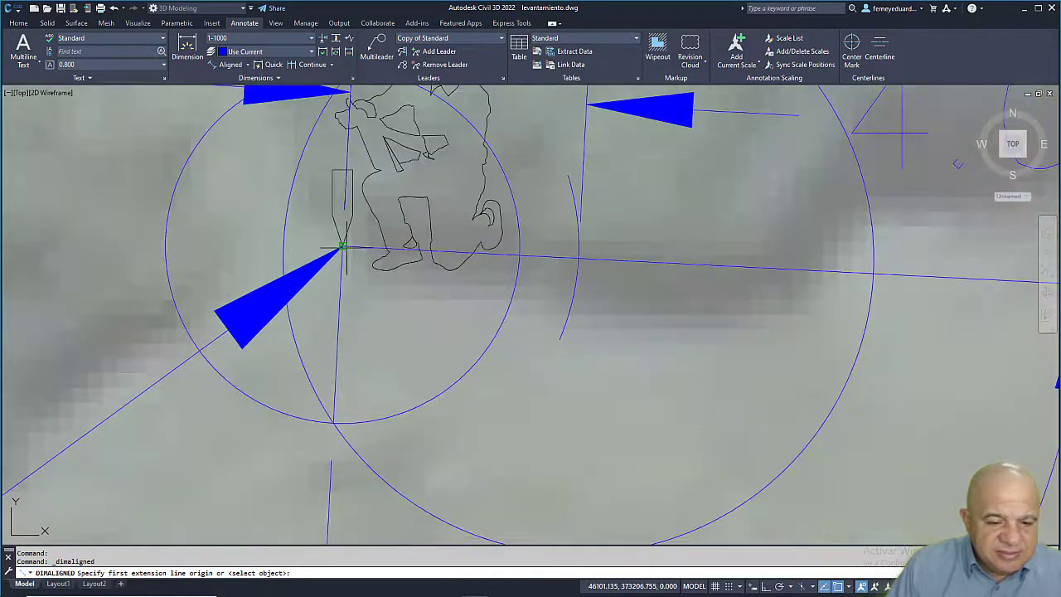
{"action": "left_click", "coordinate": [344, 249]}
{"action": "scroll", "coordinate": [371, 300], "scroll_direction": "down", "scroll_amount": 2}
{"action": "left_click", "coordinate": [347, 369]}
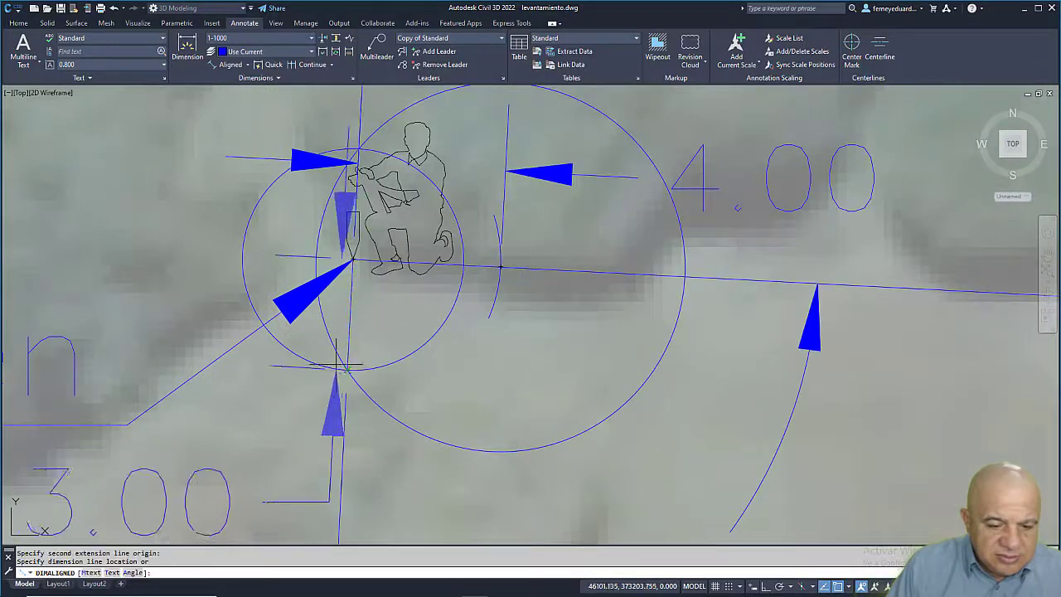
{"action": "left_click", "coordinate": [191, 464]}
Step: Draw the hypotenuse line from the lower circle intersection to the point where the short arc crosses the construction edge
{"action": "scroll", "coordinate": [286, 299], "scroll_direction": "down", "scroll_amount": 3}
{"action": "scroll", "coordinate": [291, 261], "scroll_direction": "up", "scroll_amount": 4}
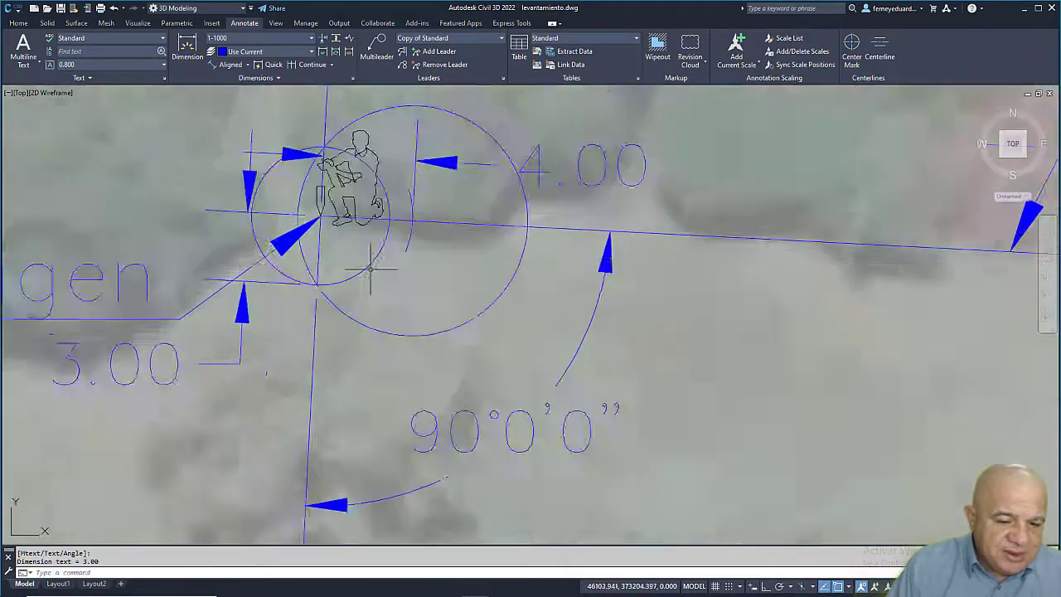
{"action": "type", "text": "l"}
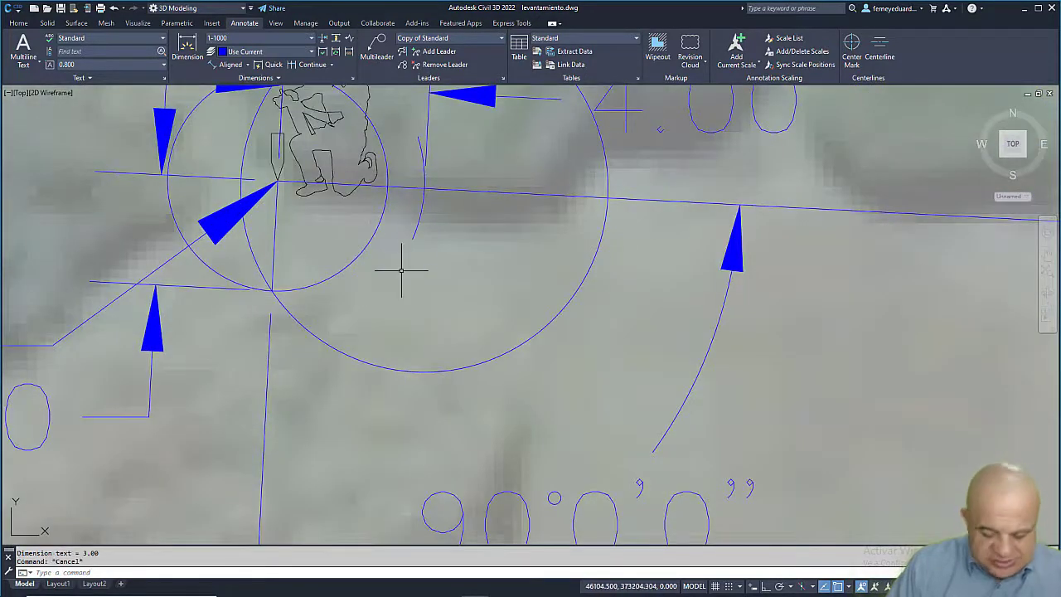
{"action": "key", "text": "Return"}
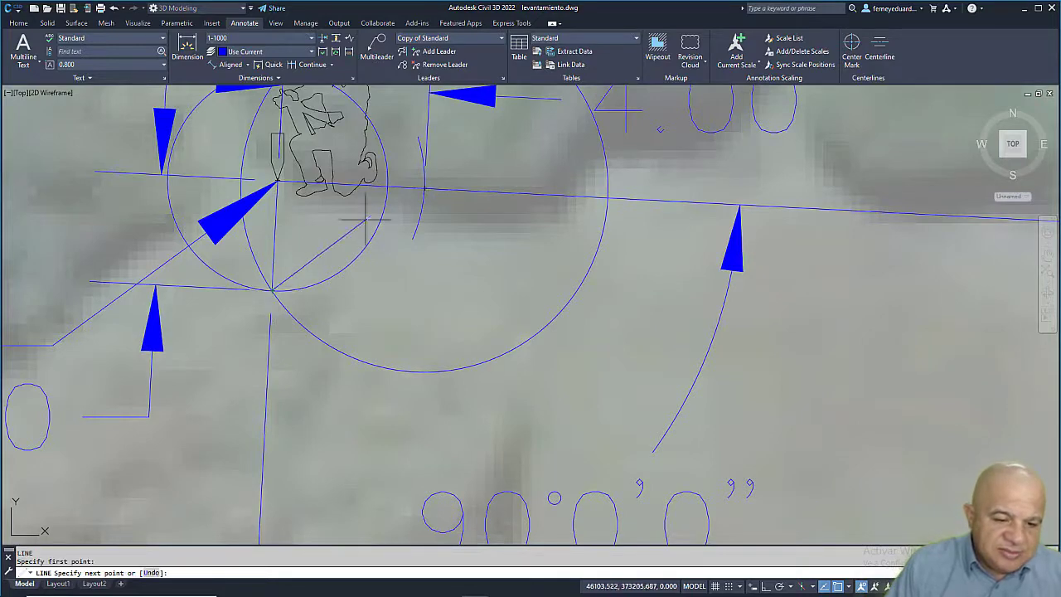
{"action": "scroll", "coordinate": [431, 184], "scroll_direction": "down", "scroll_amount": 3}
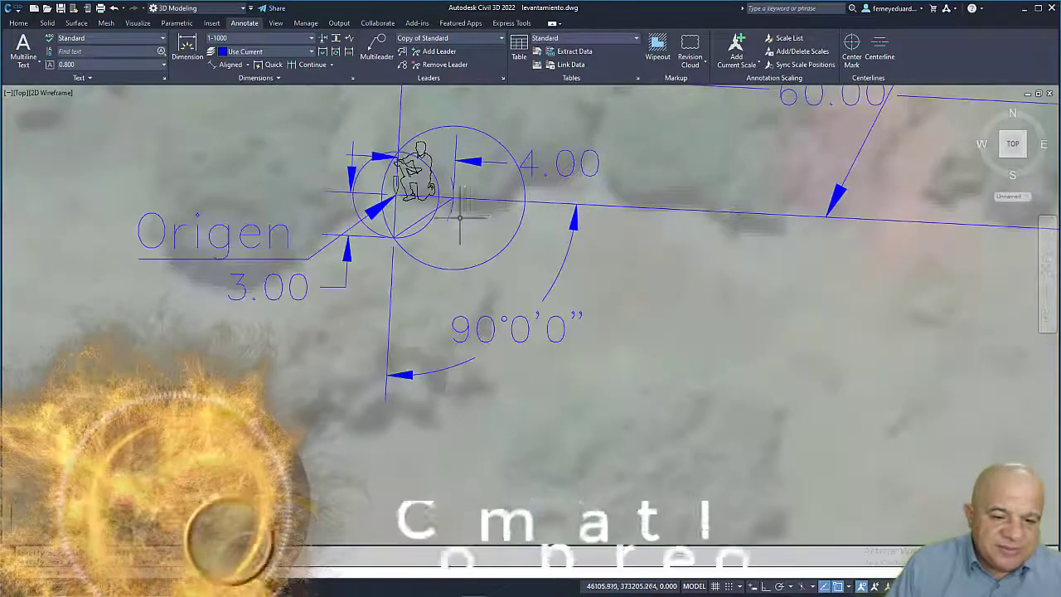
{"action": "scroll", "coordinate": [460, 217], "scroll_direction": "up", "scroll_amount": 4}
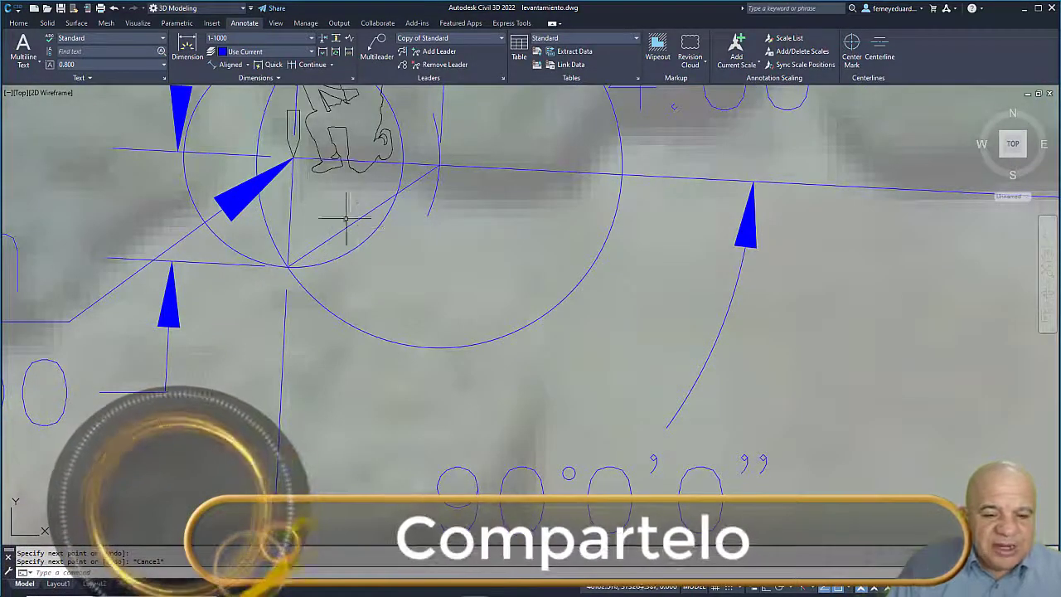
{"action": "scroll", "coordinate": [336, 214], "scroll_direction": "down", "scroll_amount": 2}
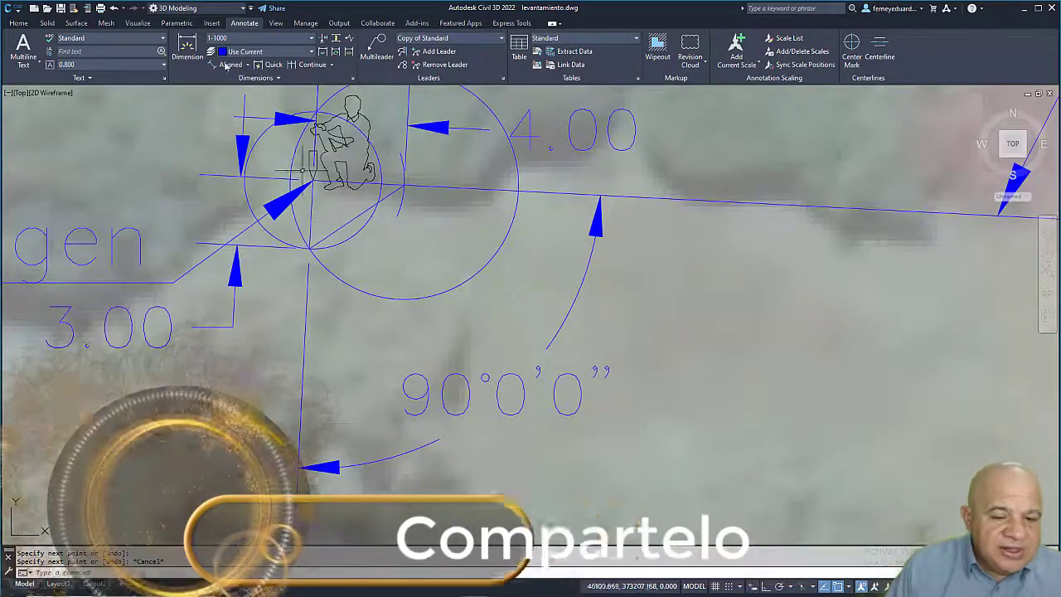
{"action": "left_click", "coordinate": [225, 65]}
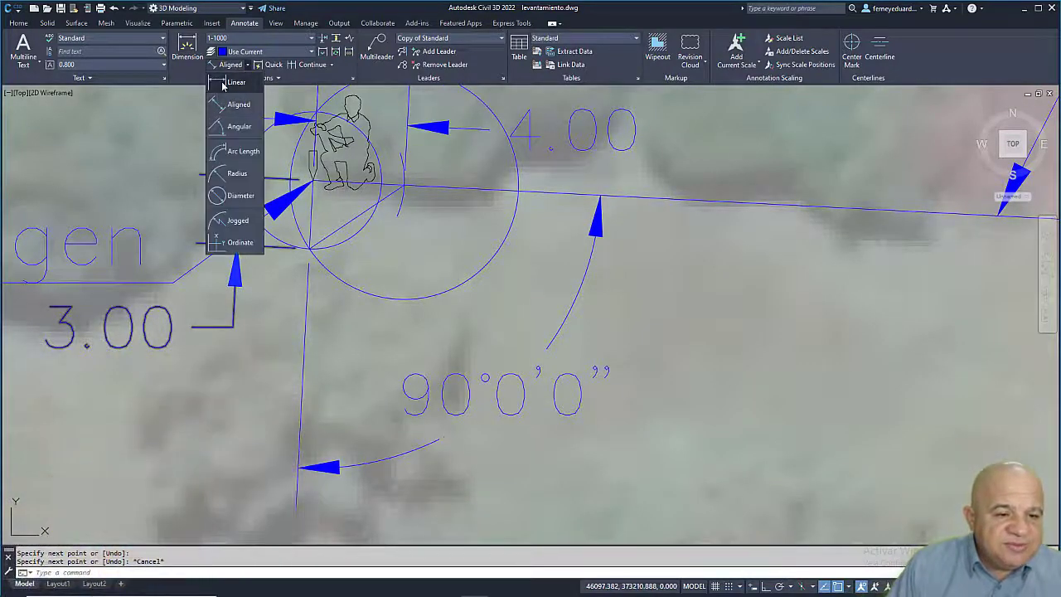
{"action": "left_click", "coordinate": [234, 82]}
{"action": "scroll", "coordinate": [322, 226], "scroll_direction": "up", "scroll_amount": 3}
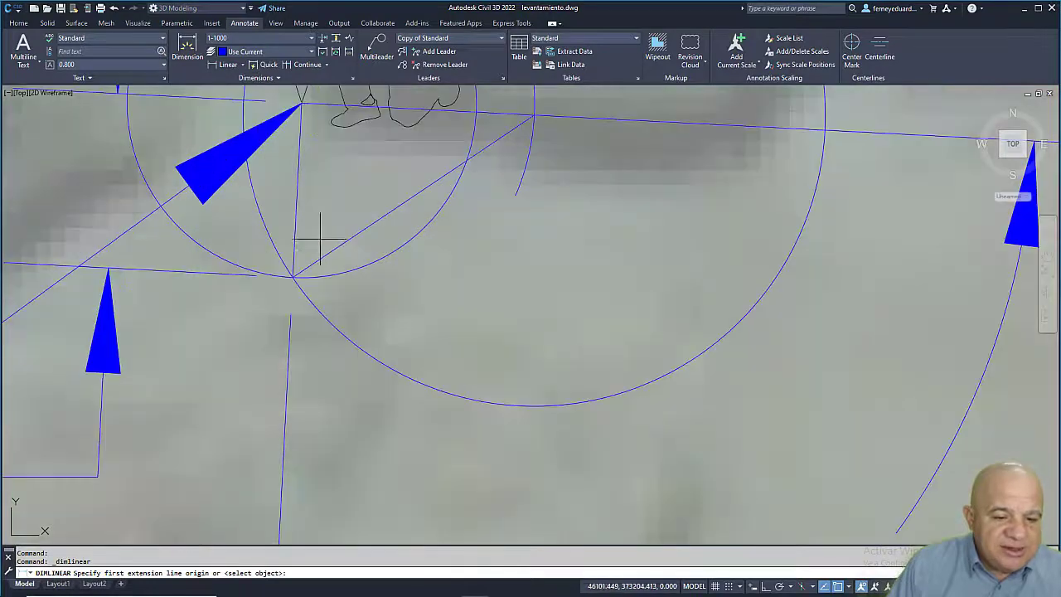
{"action": "left_click", "coordinate": [324, 249]}
{"action": "scroll", "coordinate": [373, 242], "scroll_direction": "down", "scroll_amount": 3}
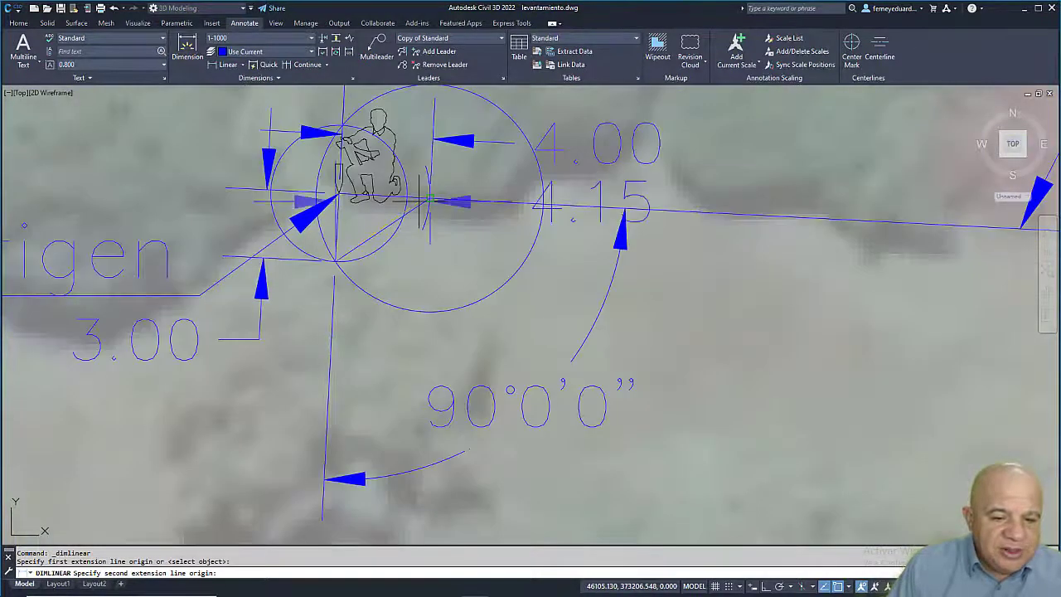
{"action": "left_click", "coordinate": [420, 207]}
{"action": "key", "text": "Escape"}
{"action": "key", "text": "Escape"}
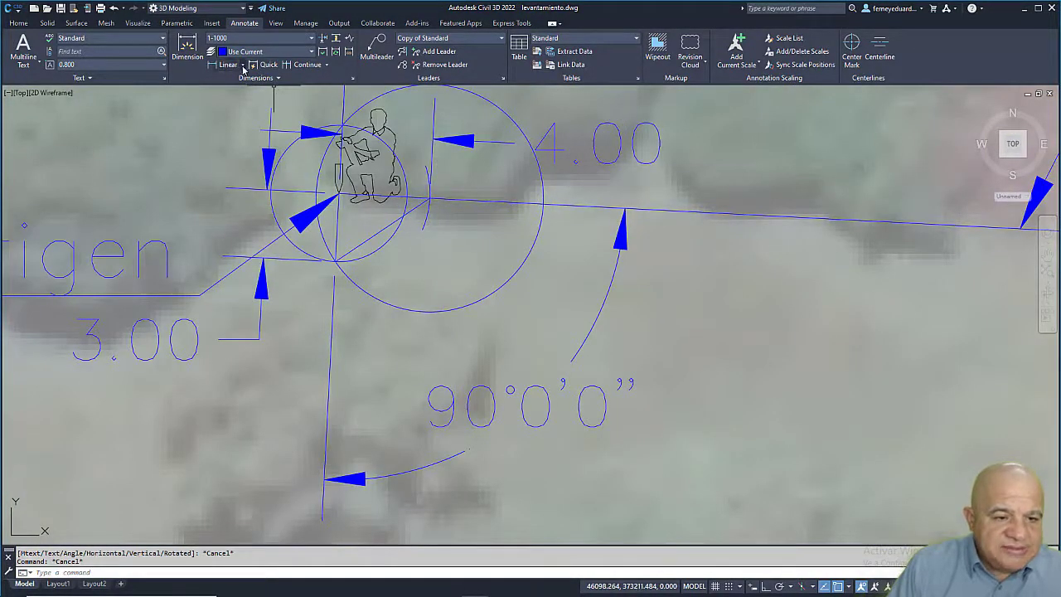
Step: Check the length of the hypotenuse at the origin with an aligned dimension preview, without placing the dimension
{"action": "left_click", "coordinate": [244, 66]}
{"action": "left_click", "coordinate": [237, 104]}
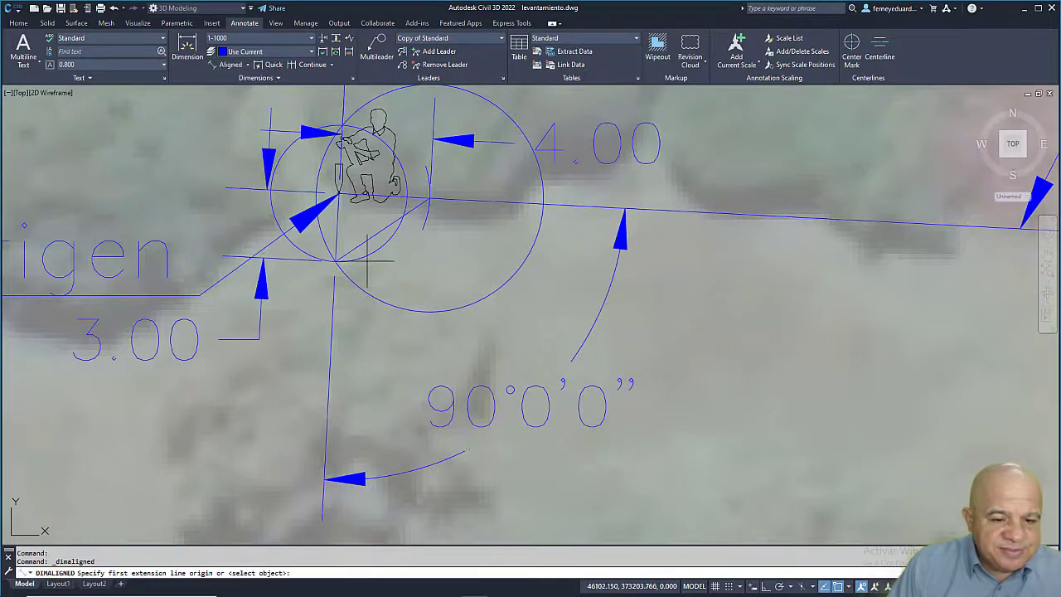
{"action": "scroll", "coordinate": [353, 253], "scroll_direction": "up", "scroll_amount": 5}
{"action": "left_click", "coordinate": [340, 258]}
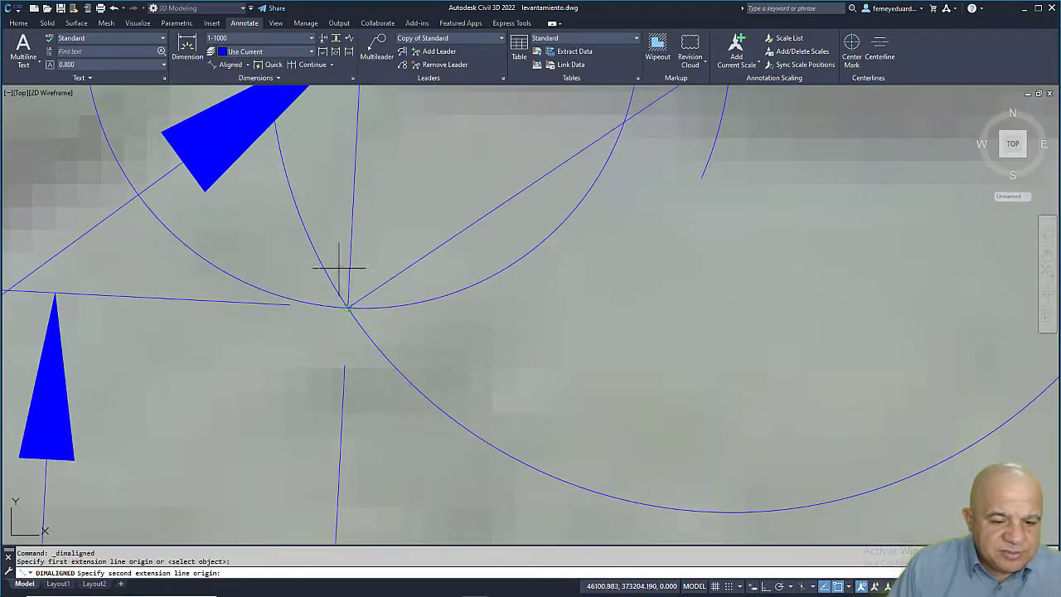
{"action": "scroll", "coordinate": [445, 214], "scroll_direction": "down", "scroll_amount": 5}
{"action": "scroll", "coordinate": [445, 214], "scroll_direction": "up", "scroll_amount": 4}
{"action": "left_click", "coordinate": [445, 207]}
{"action": "scroll", "coordinate": [466, 237], "scroll_direction": "down", "scroll_amount": 6}
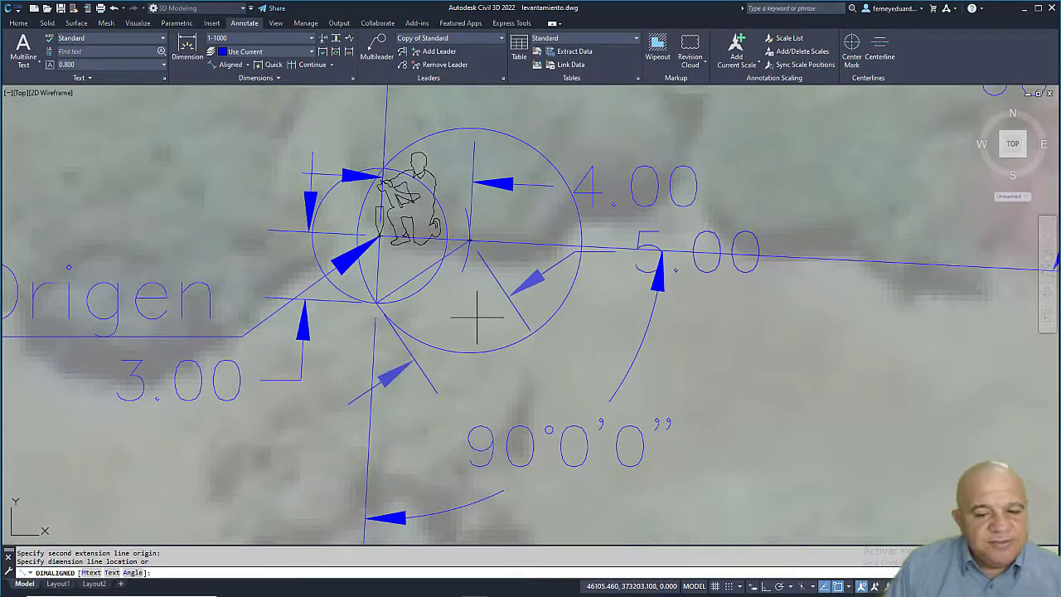
{"action": "key", "text": "Escape"}
{"action": "scroll", "coordinate": [471, 300], "scroll_direction": "down", "scroll_amount": 2}
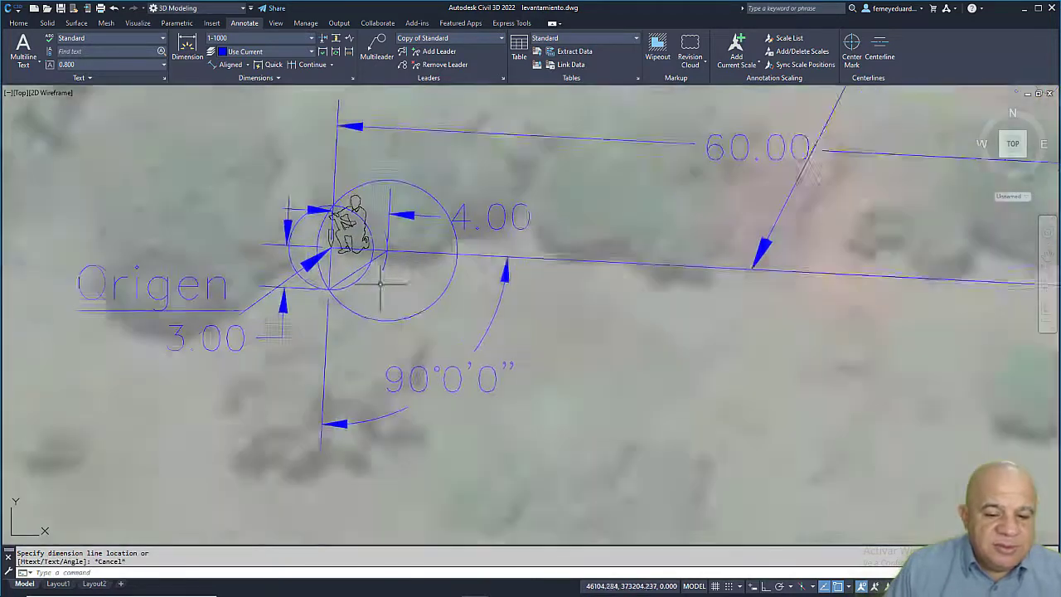
{"action": "scroll", "coordinate": [464, 274], "scroll_direction": "up", "scroll_amount": 3}
{"action": "scroll", "coordinate": [455, 248], "scroll_direction": "down", "scroll_amount": 3}
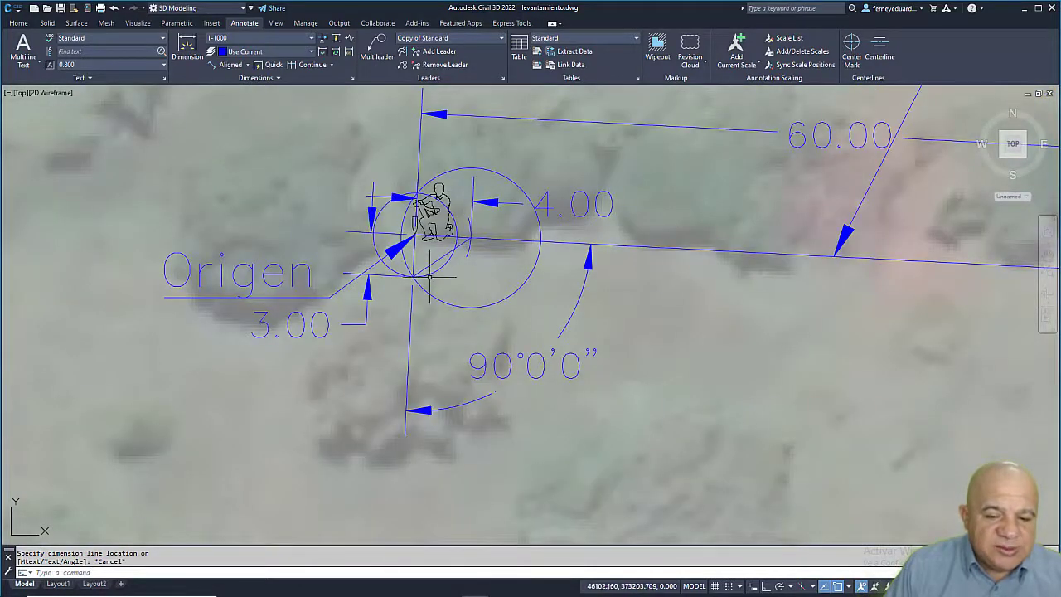
{"action": "middle_click_drag", "start_coordinate": [469, 257], "coordinate": [397, 267]}
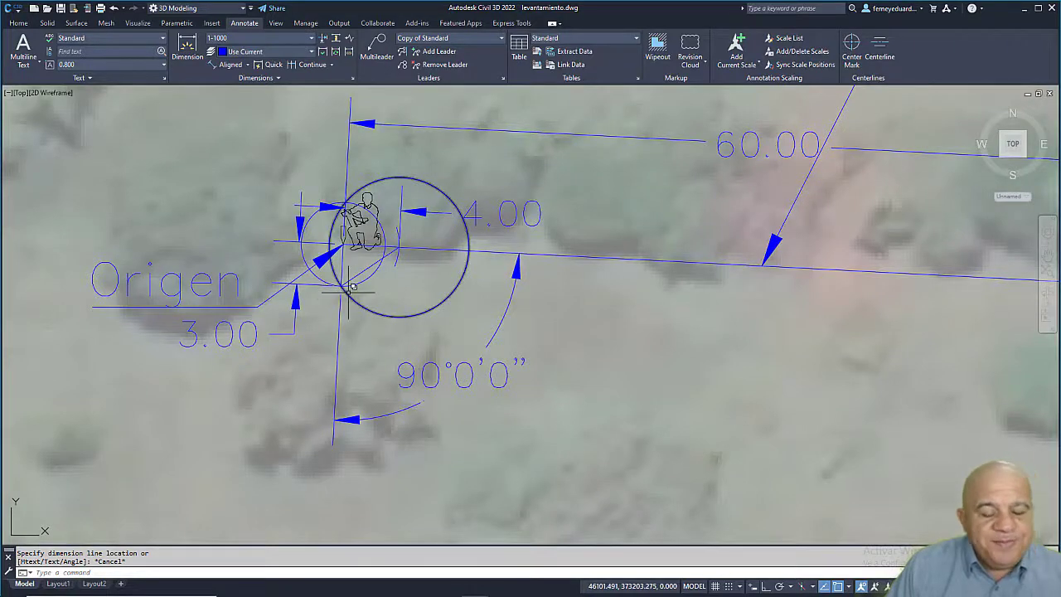
Step: Erase the short arc mark crossing the construction edge near its far end
{"action": "scroll", "coordinate": [343, 288], "scroll_direction": "up", "scroll_amount": 3}
{"action": "scroll", "coordinate": [347, 283], "scroll_direction": "down", "scroll_amount": 2}
{"action": "scroll", "coordinate": [347, 282], "scroll_direction": "down", "scroll_amount": 3}
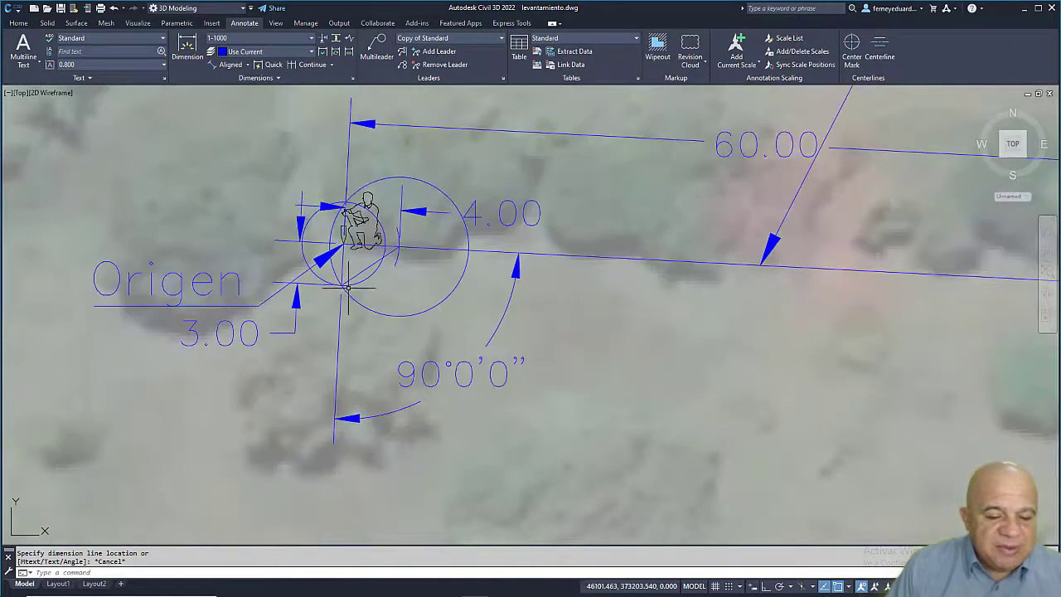
{"action": "scroll", "coordinate": [348, 265], "scroll_direction": "up", "scroll_amount": 4}
{"action": "scroll", "coordinate": [571, 280], "scroll_direction": "down", "scroll_amount": 4}
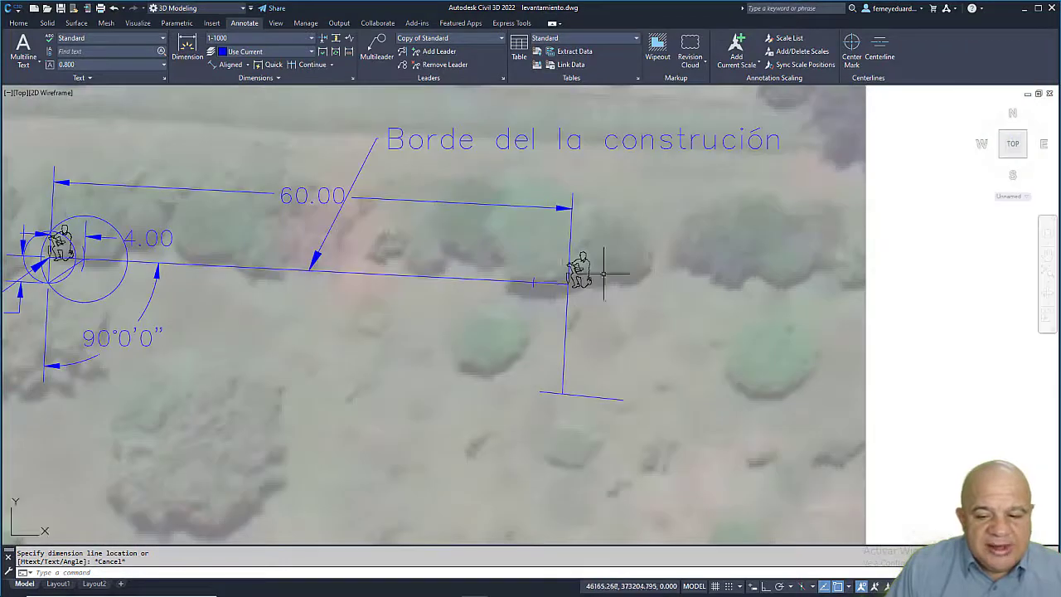
{"action": "key", "text": "Escape"}
{"action": "scroll", "coordinate": [581, 269], "scroll_direction": "up", "scroll_amount": 5}
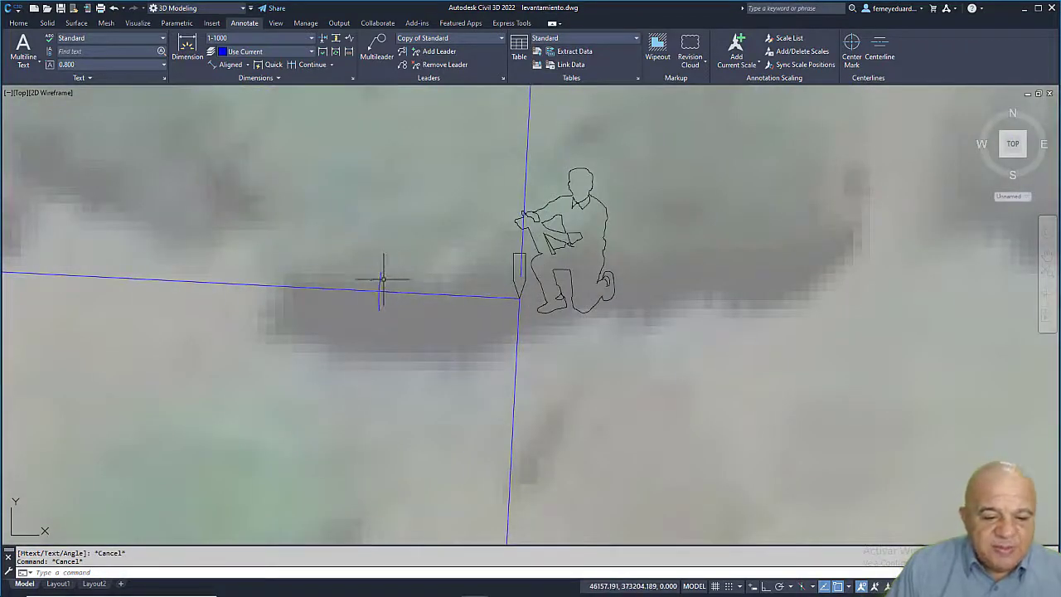
{"action": "key", "text": "Escape"}
{"action": "left_click", "coordinate": [383, 273]}
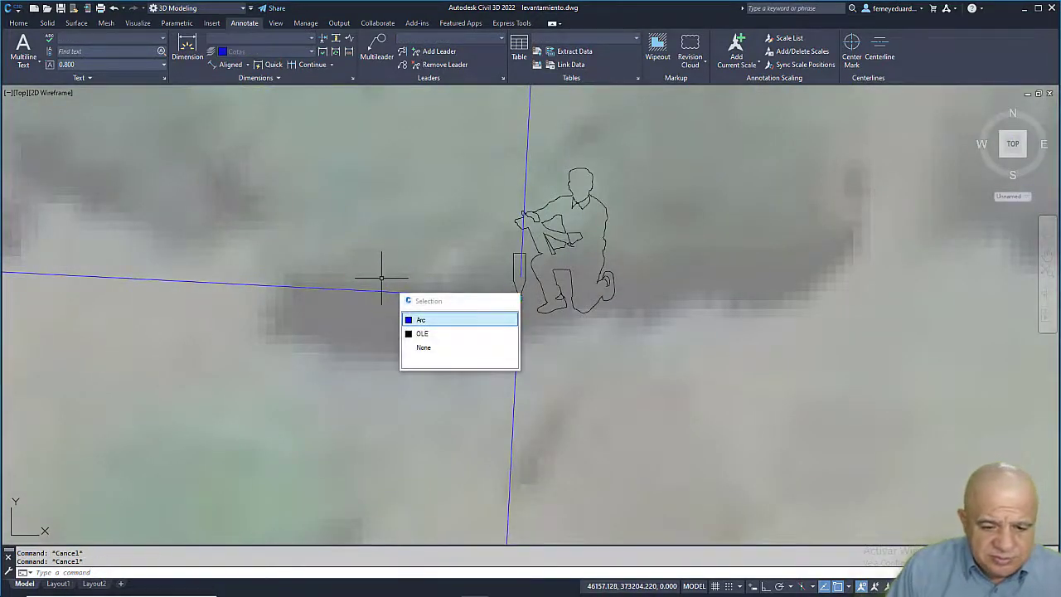
{"action": "key", "text": "Escape"}
Step: Draw a circle of radius 4 centred on the far endpoint of the construction edge
{"action": "type", "text": "c"}
{"action": "key", "text": "Return"}
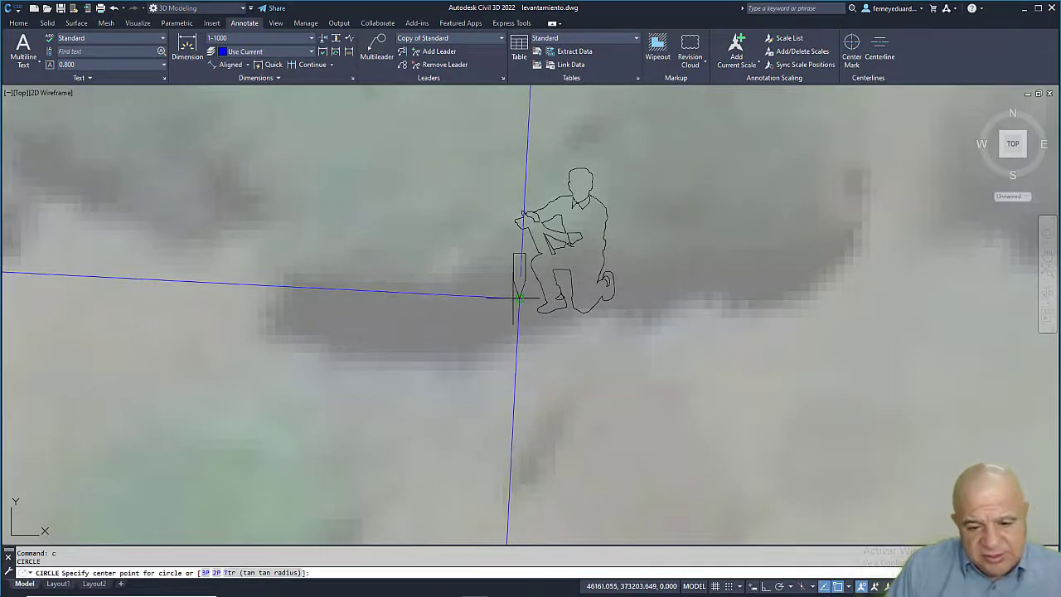
{"action": "left_click", "coordinate": [518, 297]}
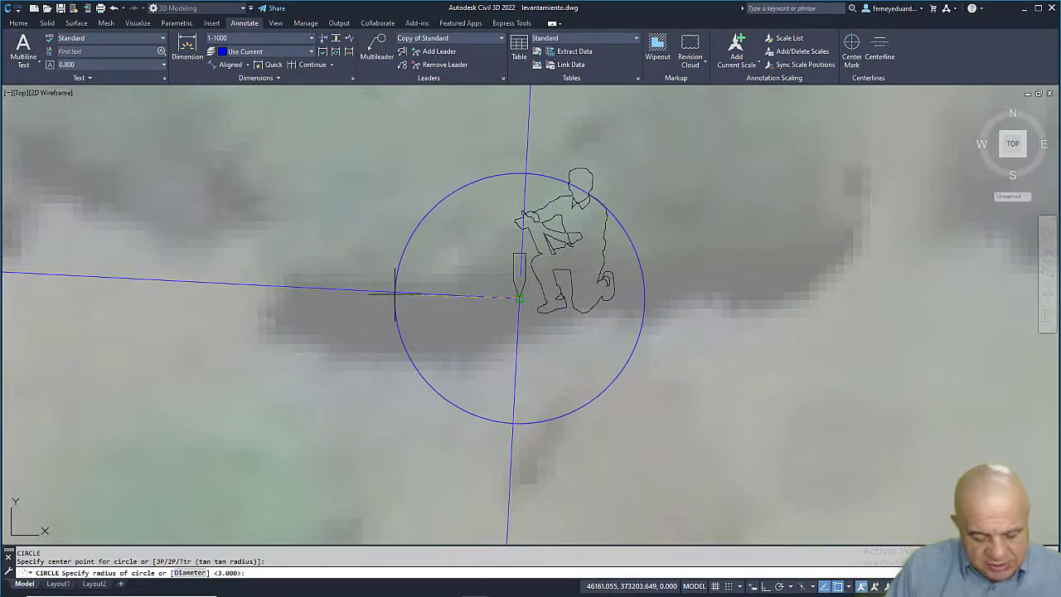
{"action": "type", "text": "4"}
{"action": "key", "text": "Return"}
Step: Draw a small circle of about 1.0 radius centred where the radius-4 circle crosses the construction edge
{"action": "type", "text": "c"}
{"action": "key", "text": "Return"}
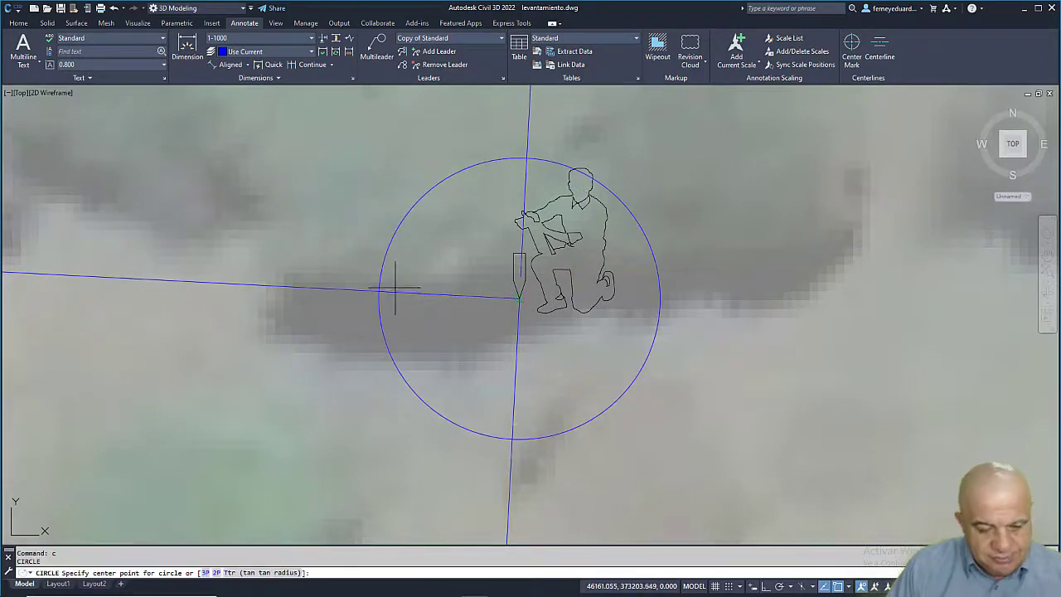
{"action": "left_click", "coordinate": [380, 290]}
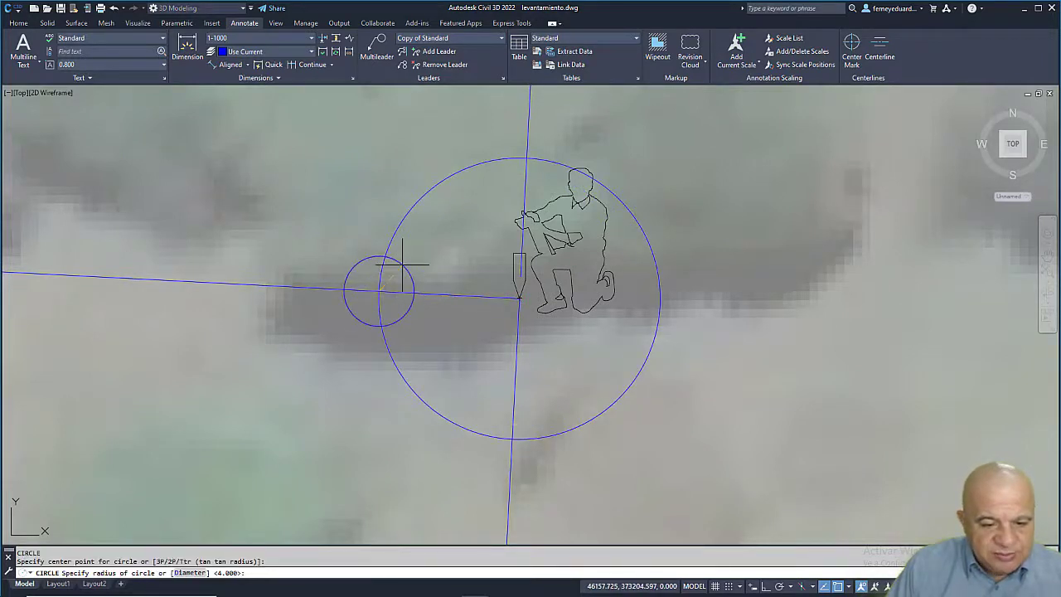
{"action": "left_click", "coordinate": [401, 264]}
{"action": "key", "text": "Escape"}
Step: Trim the radius-4 circle against the small circle, leaving only a short arc across the construction edge
{"action": "type", "text": "tr"}
{"action": "key", "text": "Return"}
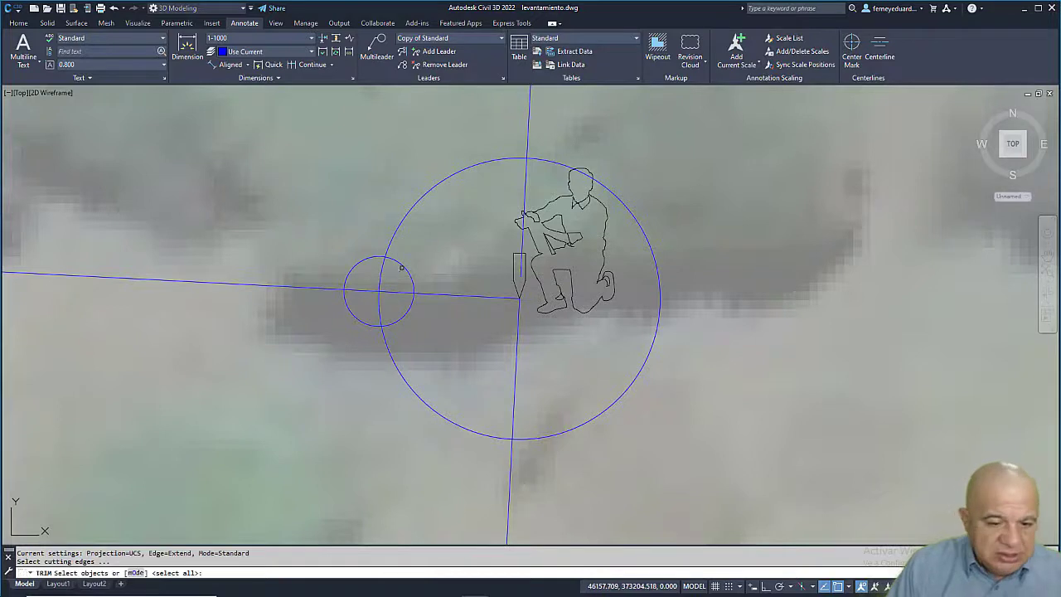
{"action": "left_click", "coordinate": [405, 263]}
{"action": "right_click", "coordinate": [419, 280]}
{"action": "left_click", "coordinate": [439, 292]}
{"action": "left_click", "coordinate": [397, 225]}
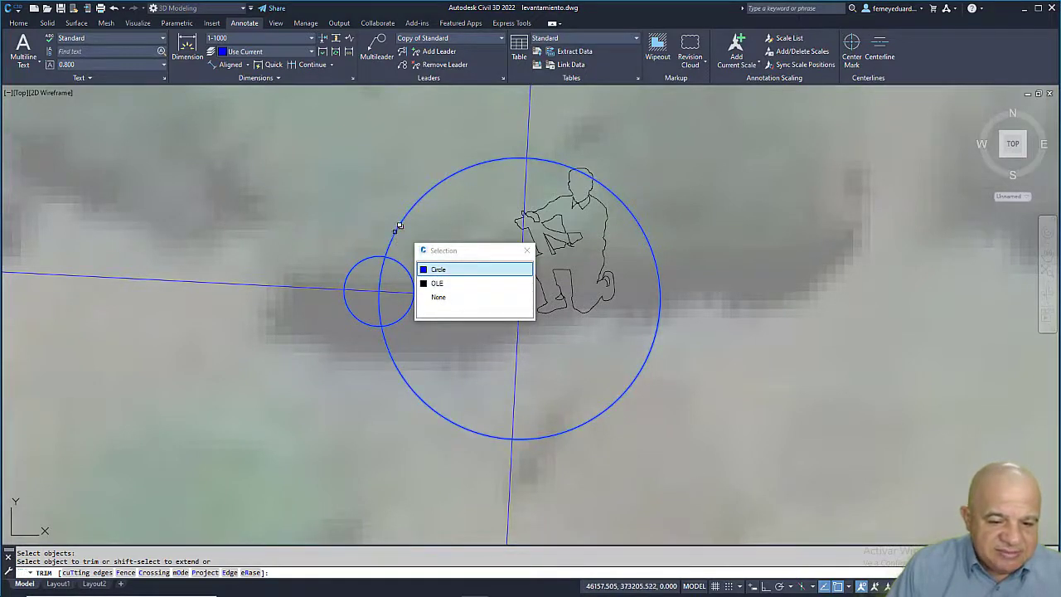
{"action": "left_click", "coordinate": [438, 269]}
{"action": "key", "text": "Escape"}
{"action": "key", "text": "Escape"}
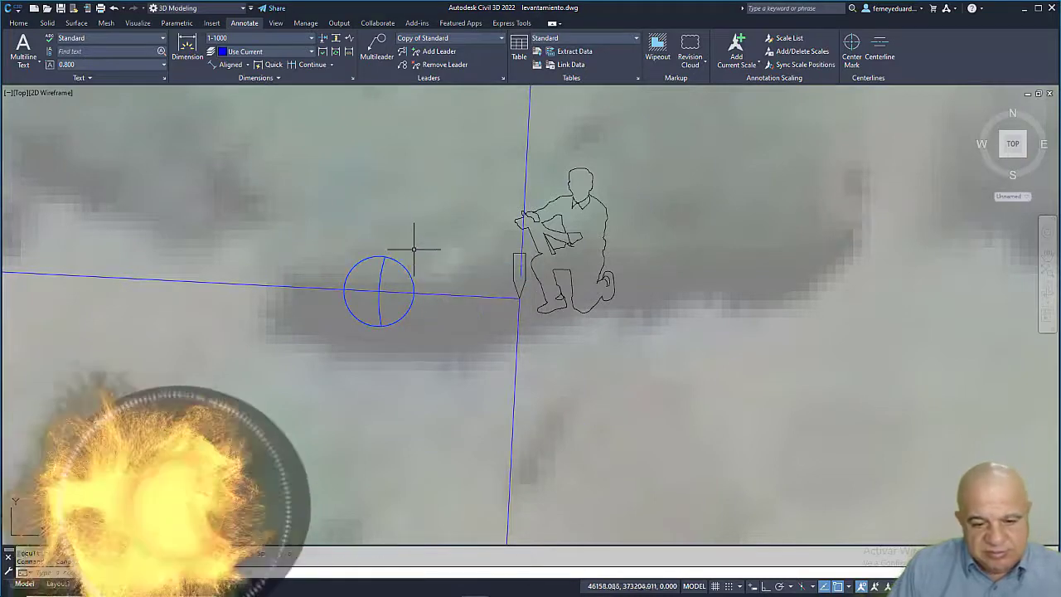
Step: Copy the stake block from the far endpoint of the construction edge to the crossing of the short arc and the edge
{"action": "middle_click_drag", "start_coordinate": [492, 391], "coordinate": [448, 355]}
{"action": "type", "text": "cp"}
{"action": "key", "text": "Return"}
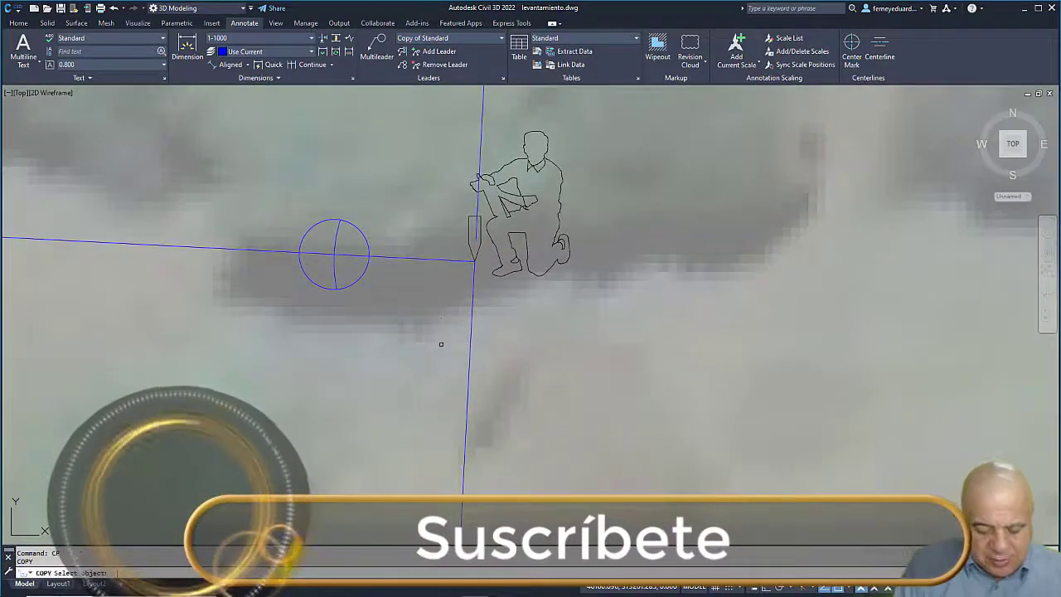
{"action": "left_click", "coordinate": [479, 239]}
{"action": "right_click", "coordinate": [486, 253]}
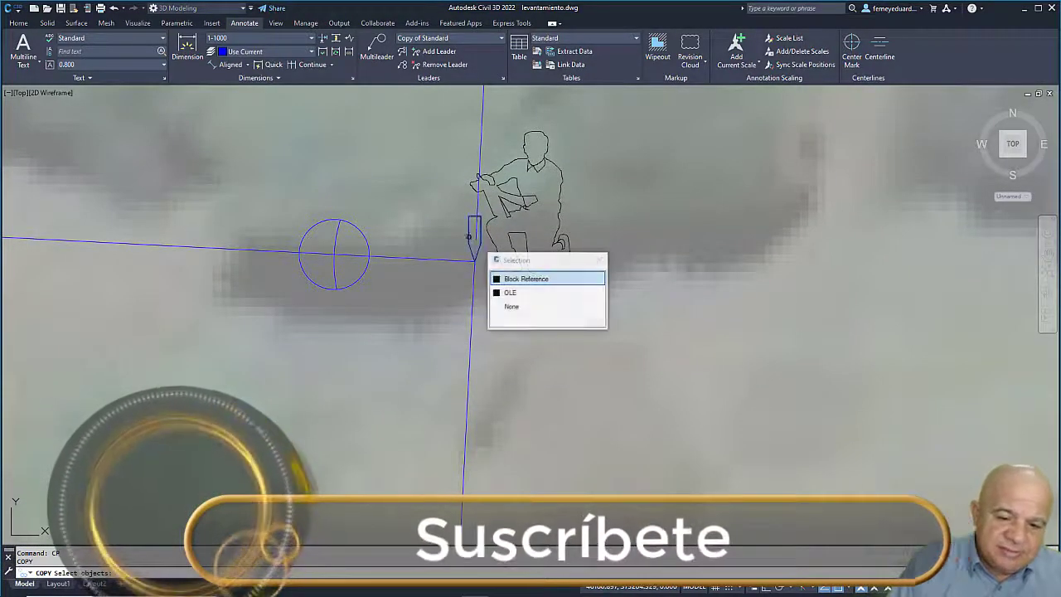
{"action": "left_click", "coordinate": [507, 277]}
{"action": "left_click", "coordinate": [475, 259]}
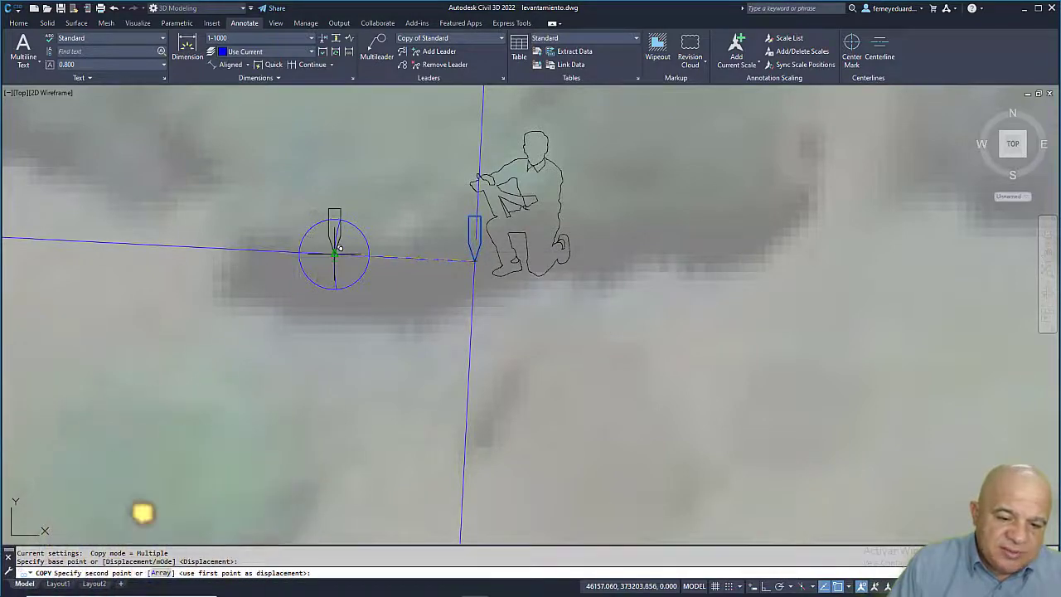
{"action": "left_click", "coordinate": [334, 248]}
{"action": "key", "text": "Escape"}
{"action": "key", "text": "Escape"}
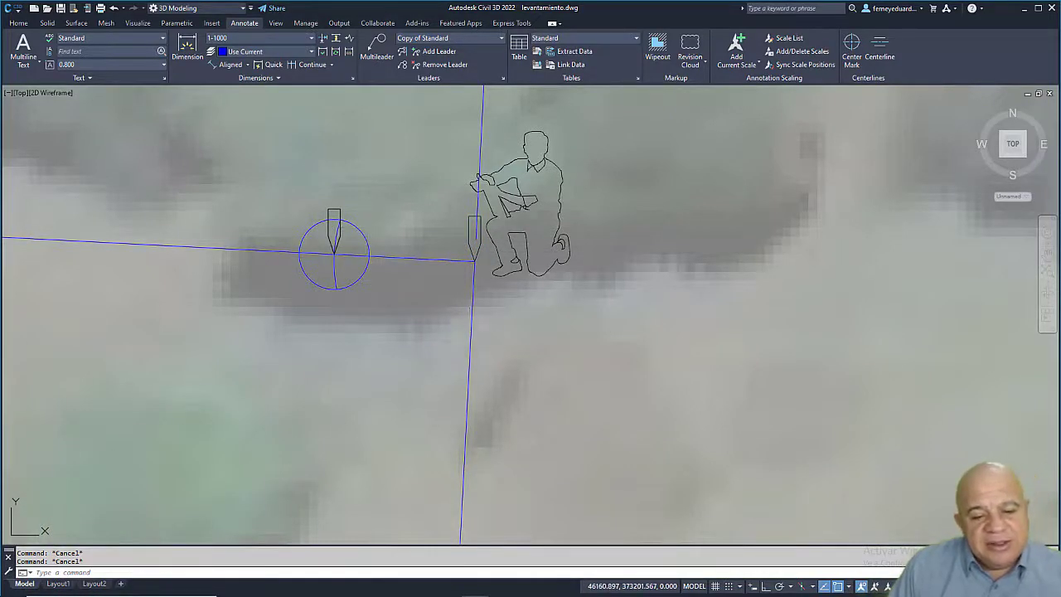
Step: Draw a circle of radius 5 centred on the copied stake's tip
{"action": "middle_click_drag", "start_coordinate": [443, 347], "coordinate": [425, 325]}
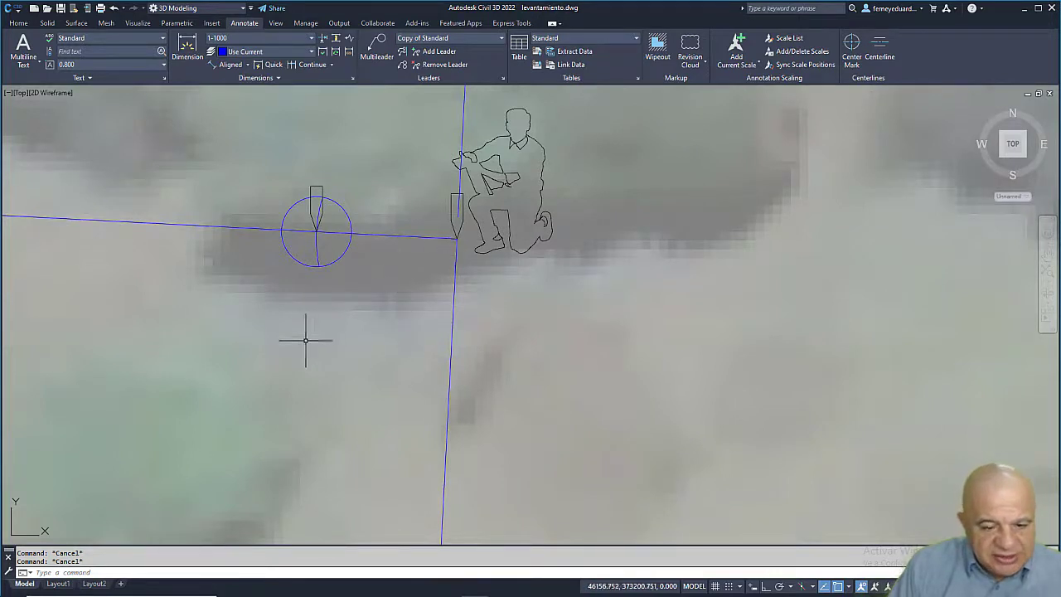
{"action": "type", "text": "c"}
{"action": "key", "text": "Return"}
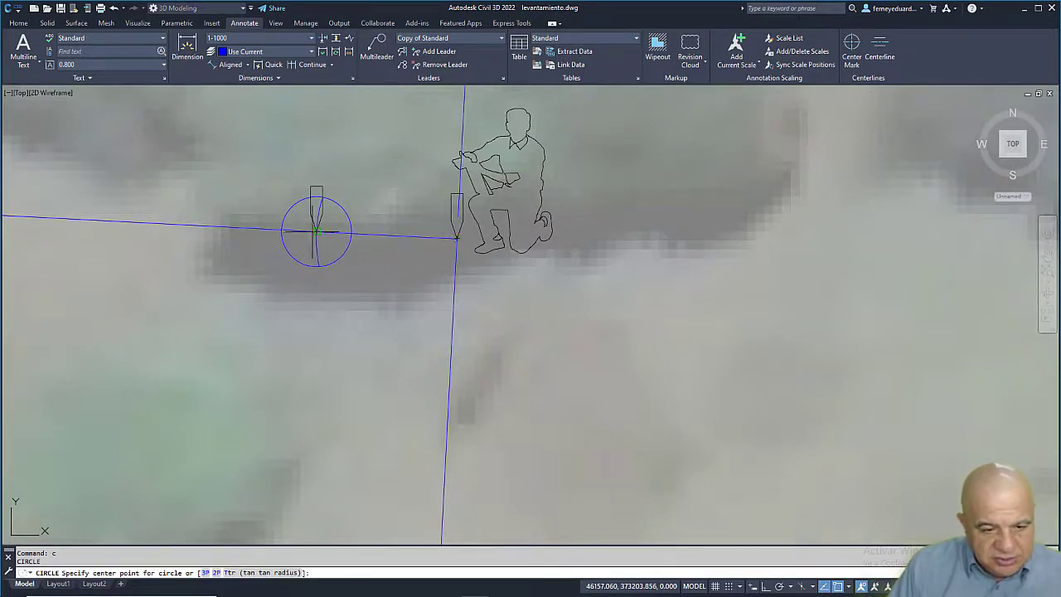
{"action": "left_click", "coordinate": [316, 231]}
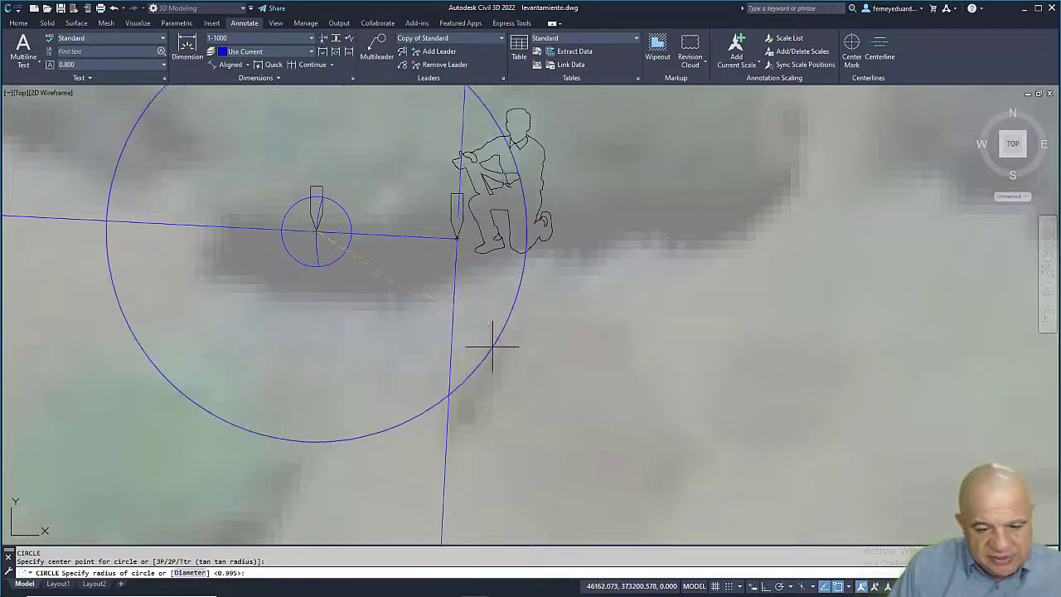
{"action": "type", "text": "5"}
{"action": "key", "text": "Return"}
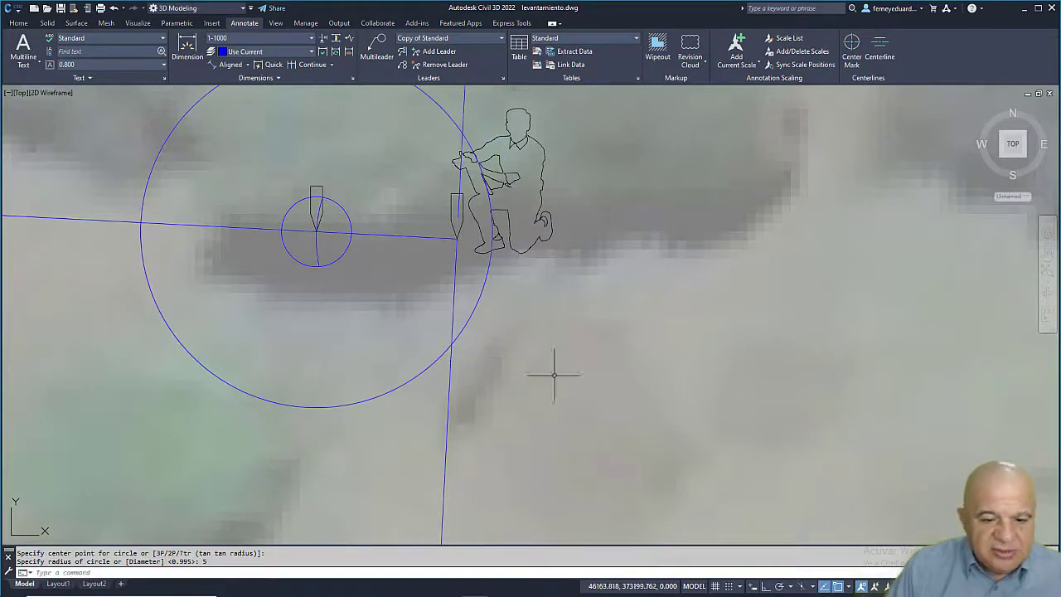
{"action": "type", "text": "l"}
{"action": "key", "text": "Return"}
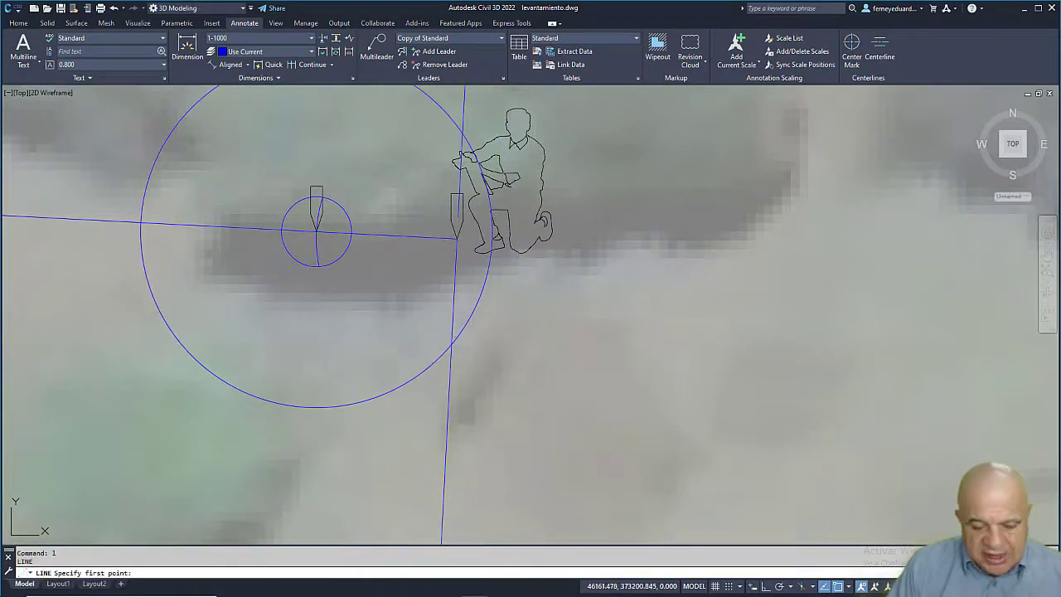
{"action": "left_click", "coordinate": [455, 240]}
{"action": "key", "text": "Escape"}
{"action": "key", "text": "Escape"}
Step: Draw a circle of radius 3 centred on the far endpoint of the construction edge
{"action": "type", "text": "c"}
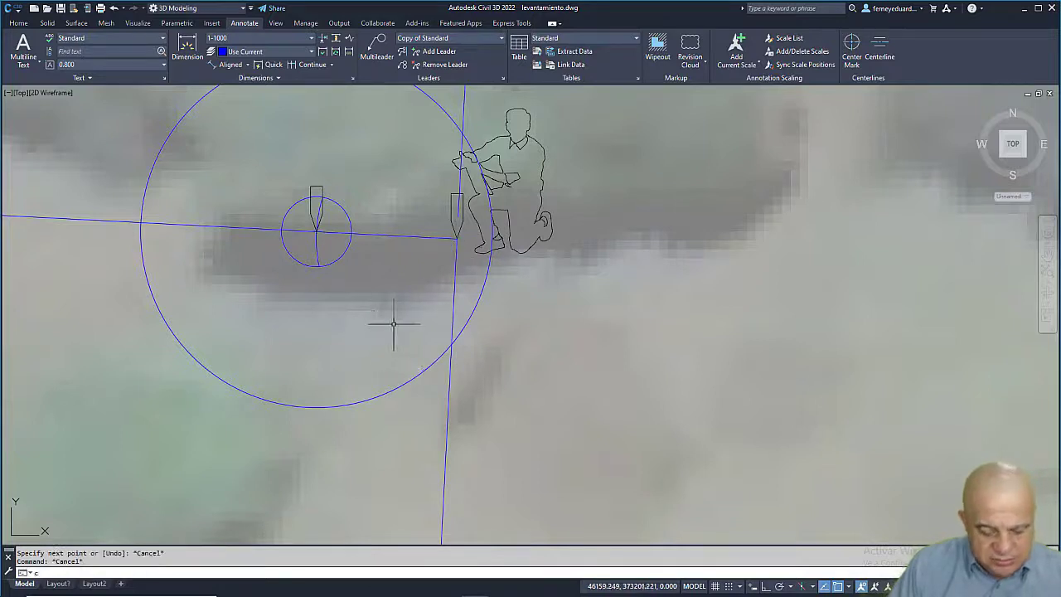
{"action": "key", "text": "Return"}
{"action": "left_click", "coordinate": [455, 240]}
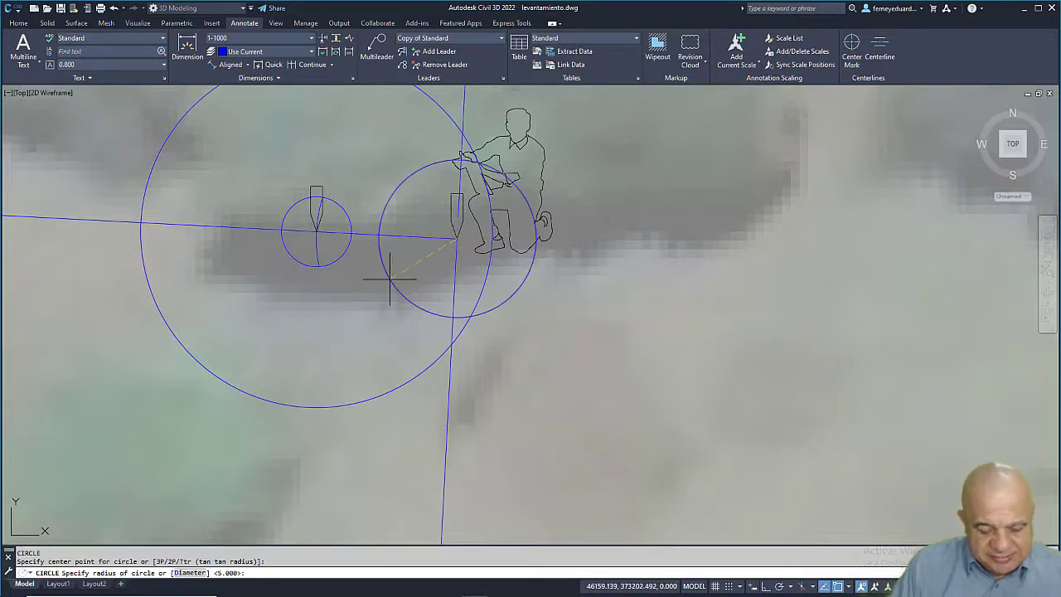
{"action": "key", "text": "Return"}
{"action": "key", "text": "Escape"}
{"action": "key", "text": "Escape"}
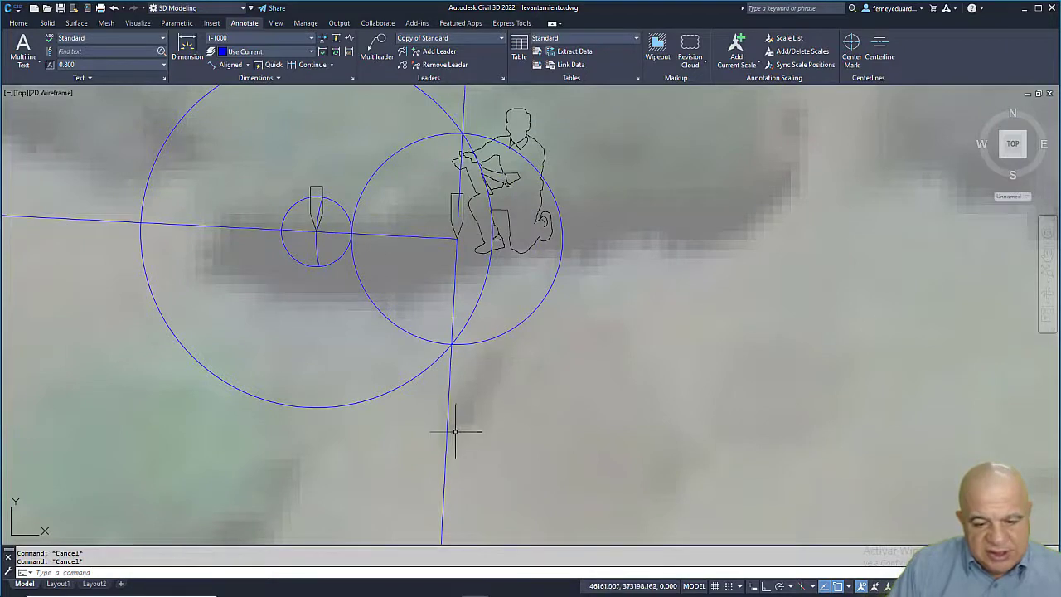
Step: Replace the perpendicular below the edge's far endpoint with a line from that endpoint to the lower intersection of the radius-3 and radius-5 circles
{"action": "left_click", "coordinate": [447, 416]}
{"action": "key", "text": "Delete"}
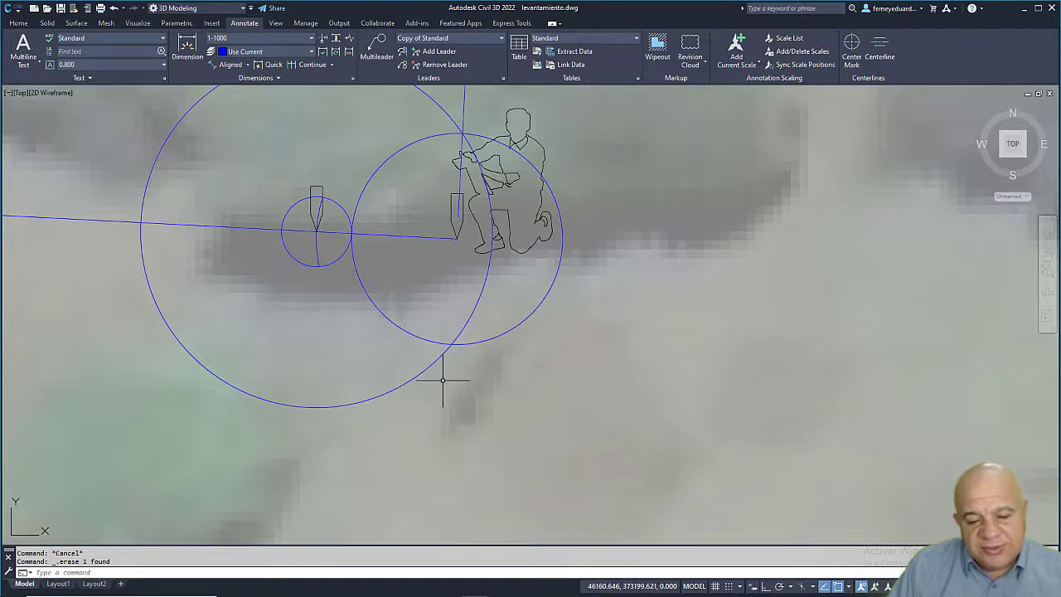
{"action": "key", "text": "Return"}
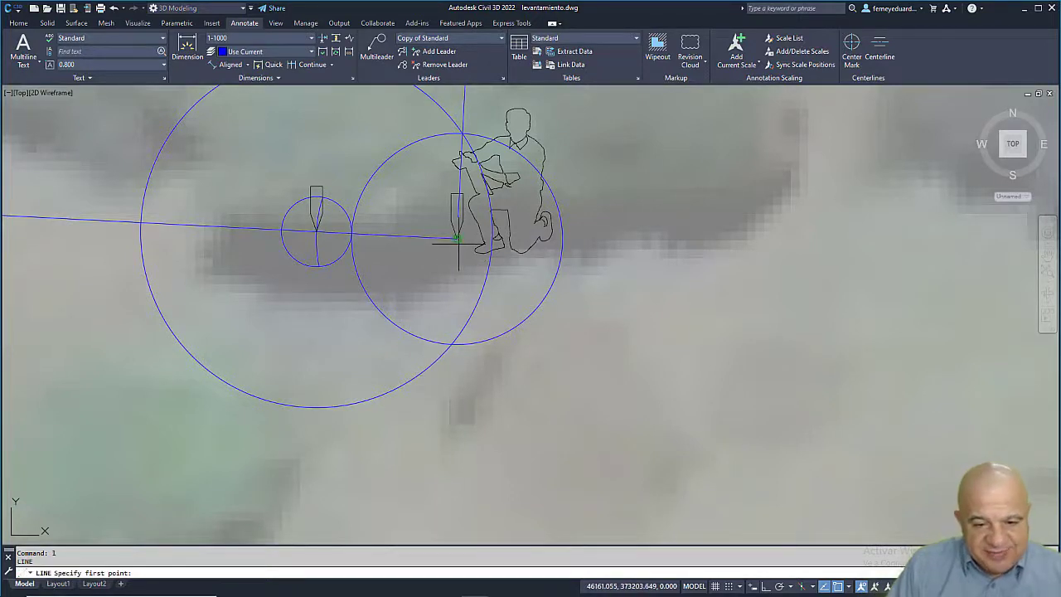
{"action": "left_click", "coordinate": [457, 238]}
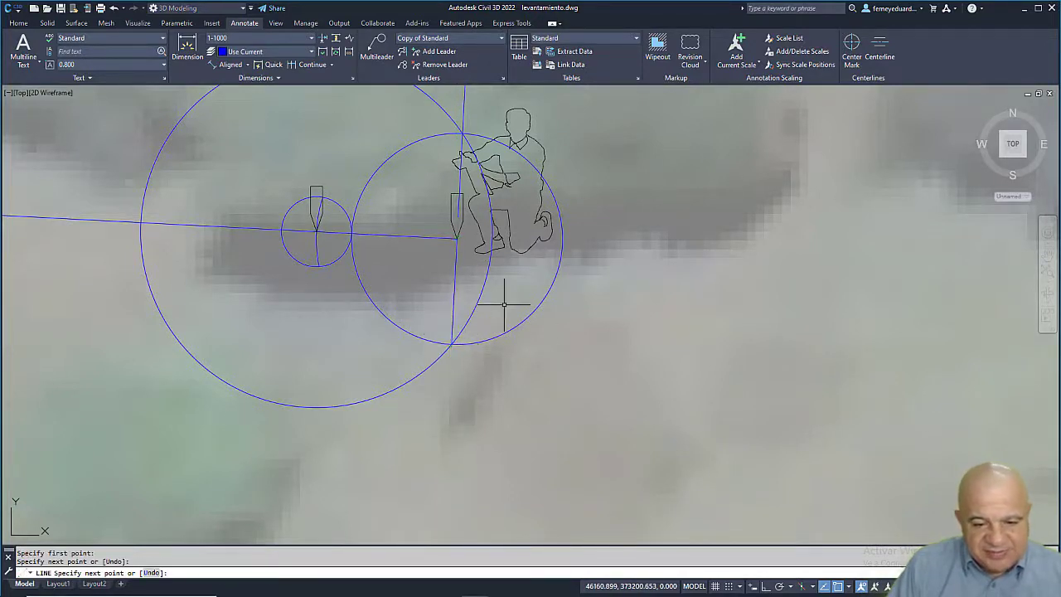
{"action": "key", "text": "Escape"}
Step: Add an angular dimension between the construction edge and the new perpendicular line, placed below the edge outside the circles
{"action": "scroll", "coordinate": [443, 360], "scroll_direction": "up", "scroll_amount": 6}
{"action": "scroll", "coordinate": [462, 426], "scroll_direction": "down", "scroll_amount": 6}
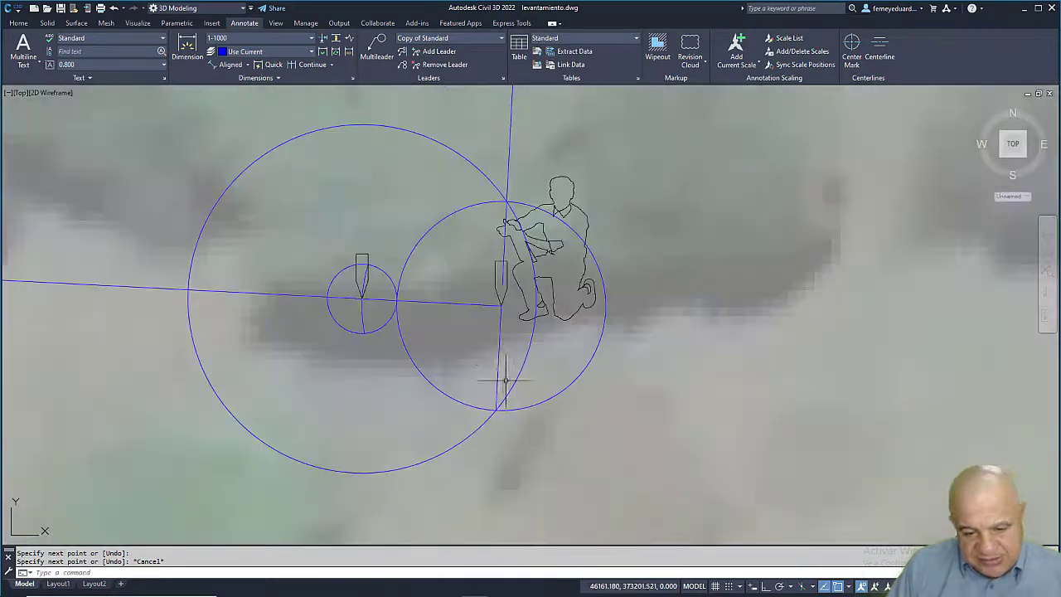
{"action": "left_click", "coordinate": [247, 65]}
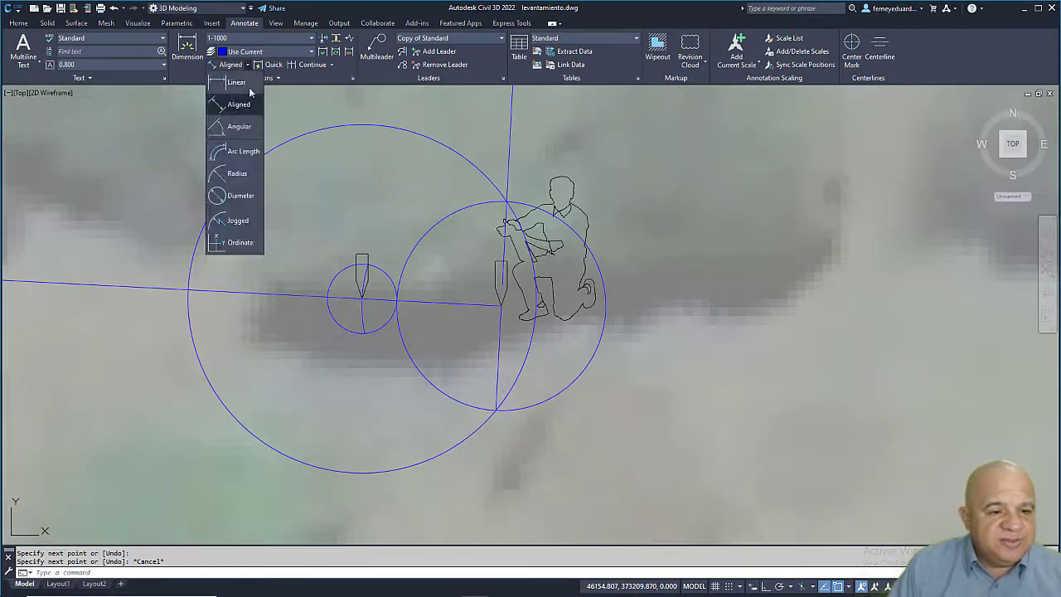
{"action": "left_click", "coordinate": [238, 128]}
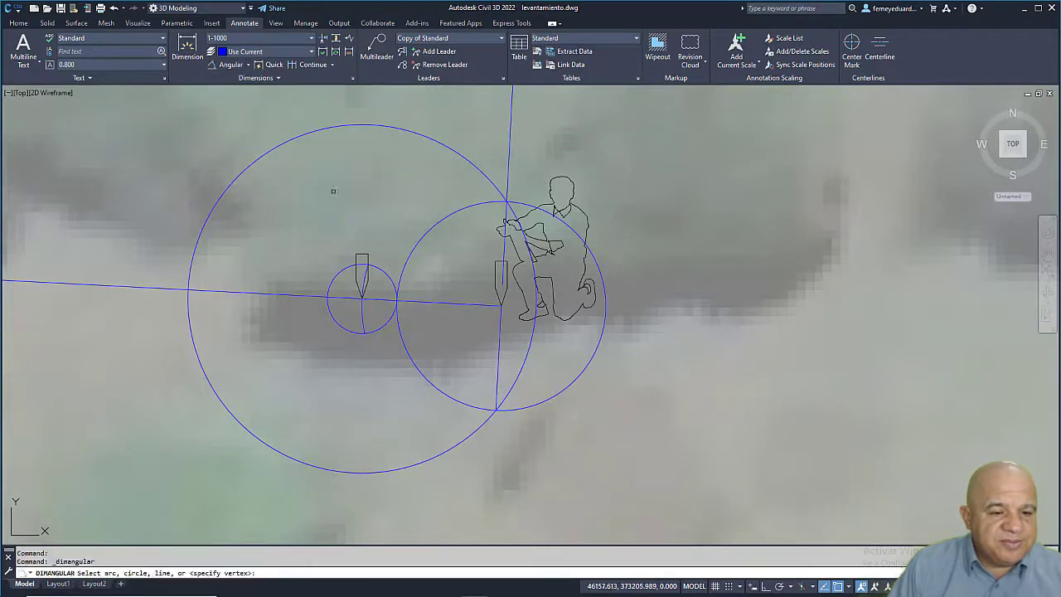
{"action": "left_click", "coordinate": [476, 314]}
{"action": "left_click", "coordinate": [505, 346]}
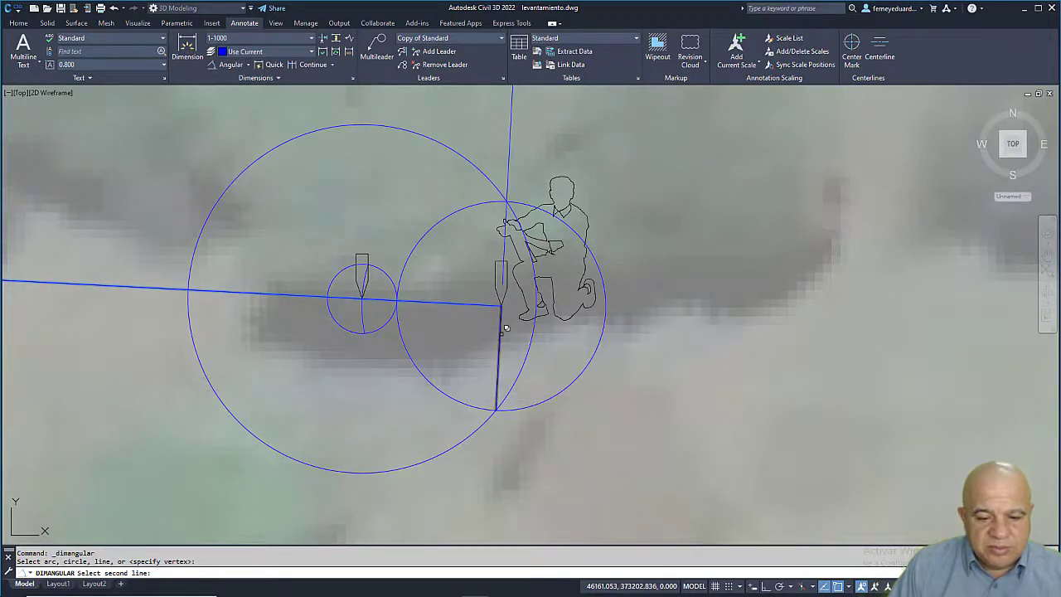
{"action": "left_click", "coordinate": [505, 328]}
{"action": "left_click", "coordinate": [534, 374]}
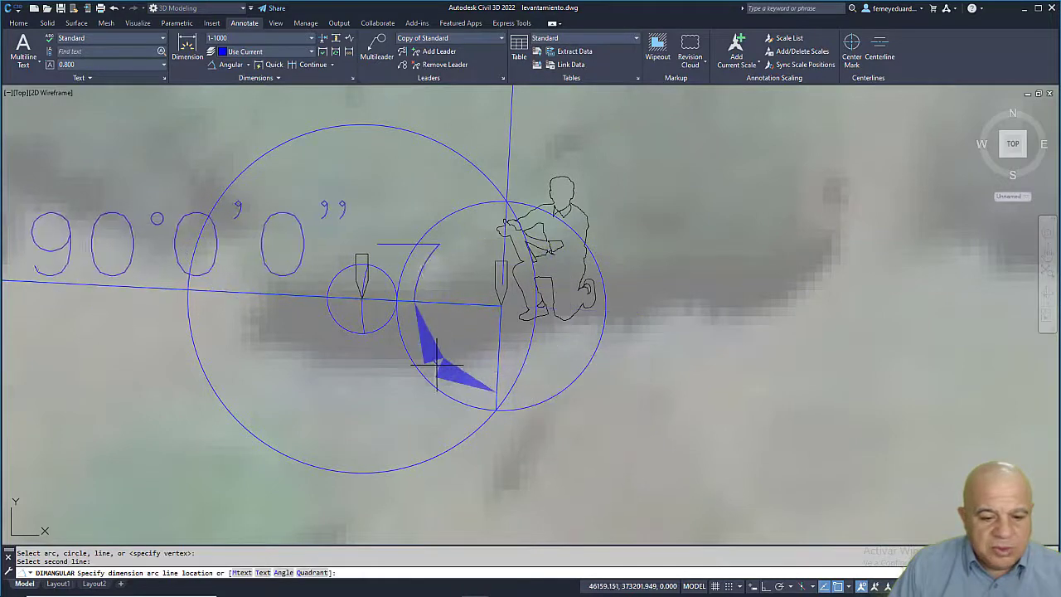
{"action": "scroll", "coordinate": [437, 356], "scroll_direction": "down", "scroll_amount": 2}
{"action": "middle_click_drag", "start_coordinate": [367, 379], "coordinate": [438, 307]}
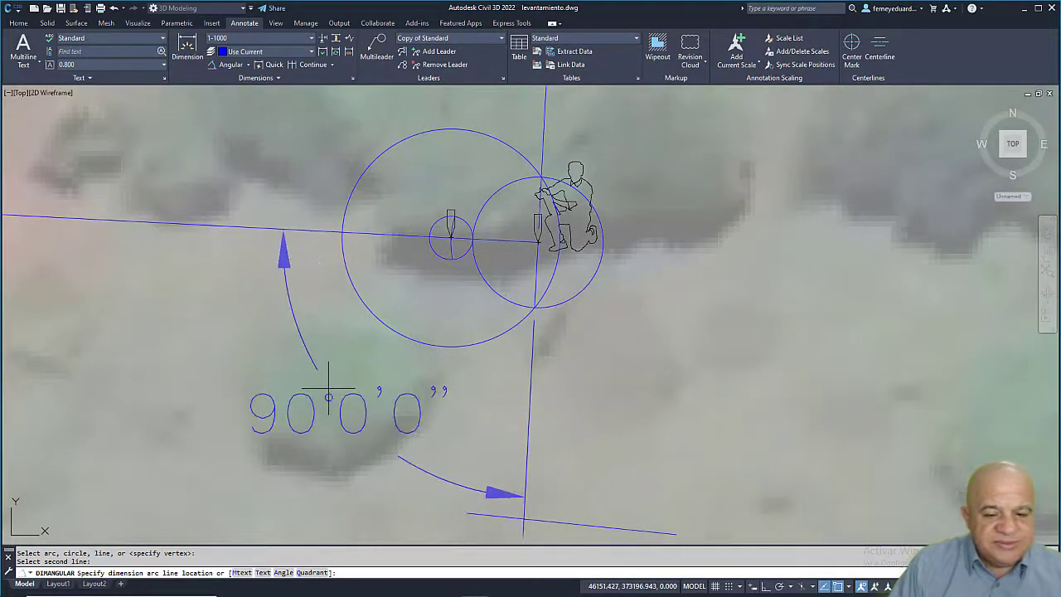
{"action": "left_click", "coordinate": [328, 398]}
{"action": "key", "text": "Escape"}
{"action": "key", "text": "Escape"}
{"action": "middle_click_drag", "start_coordinate": [546, 336], "coordinate": [504, 333]}
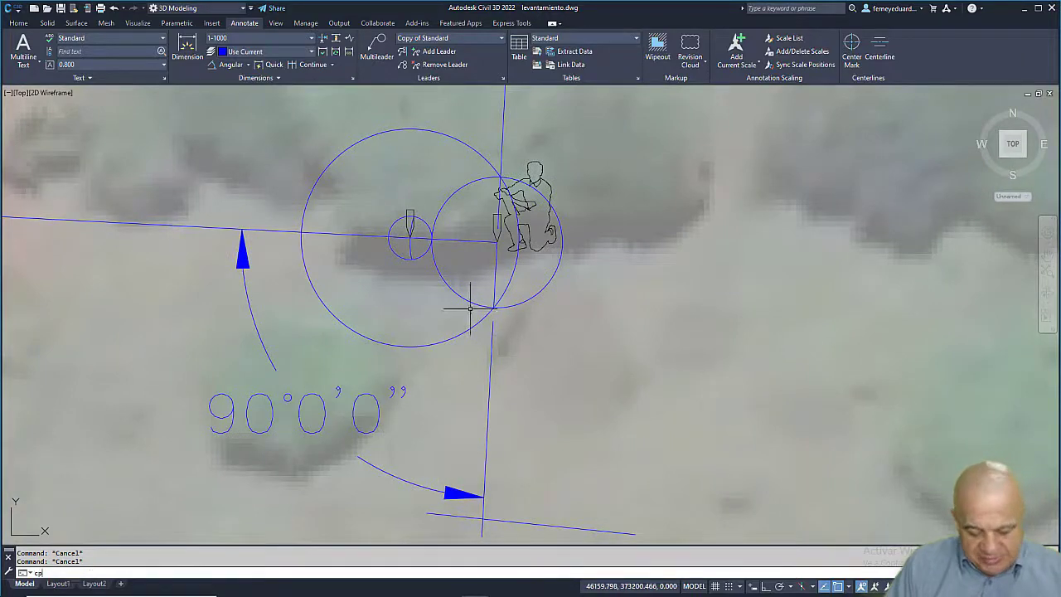
Step: Copy the stake on the edge from its tip to the lower intersection of the radius-3 and radius-5 circles
{"action": "type", "text": "cp"}
{"action": "key", "text": "Return"}
{"action": "left_click", "coordinate": [412, 222]}
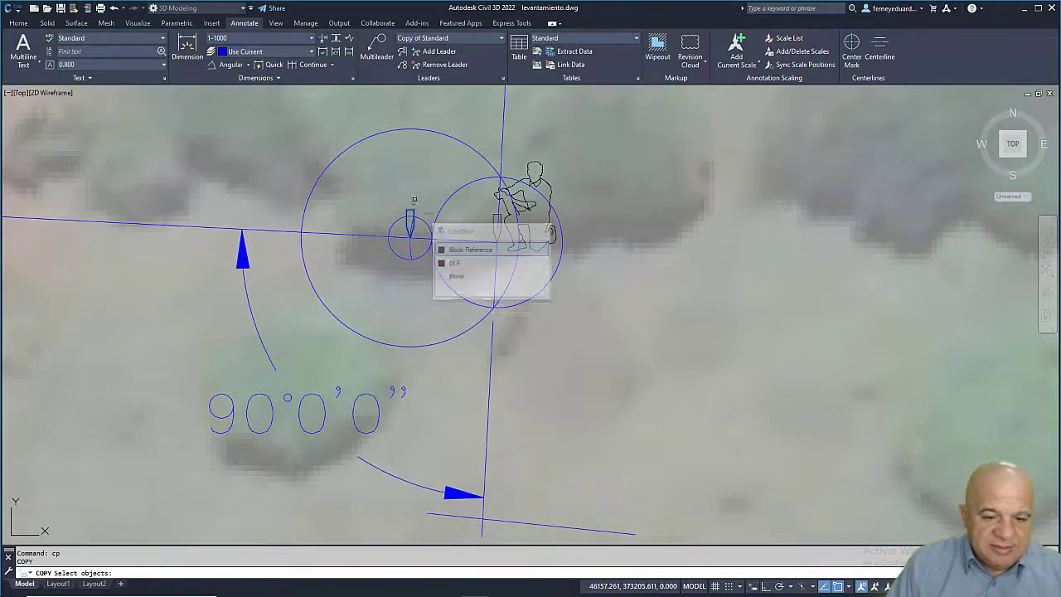
{"action": "key", "text": "Return"}
{"action": "scroll", "coordinate": [398, 235], "scroll_direction": "up", "scroll_amount": 4}
{"action": "left_click", "coordinate": [427, 241]}
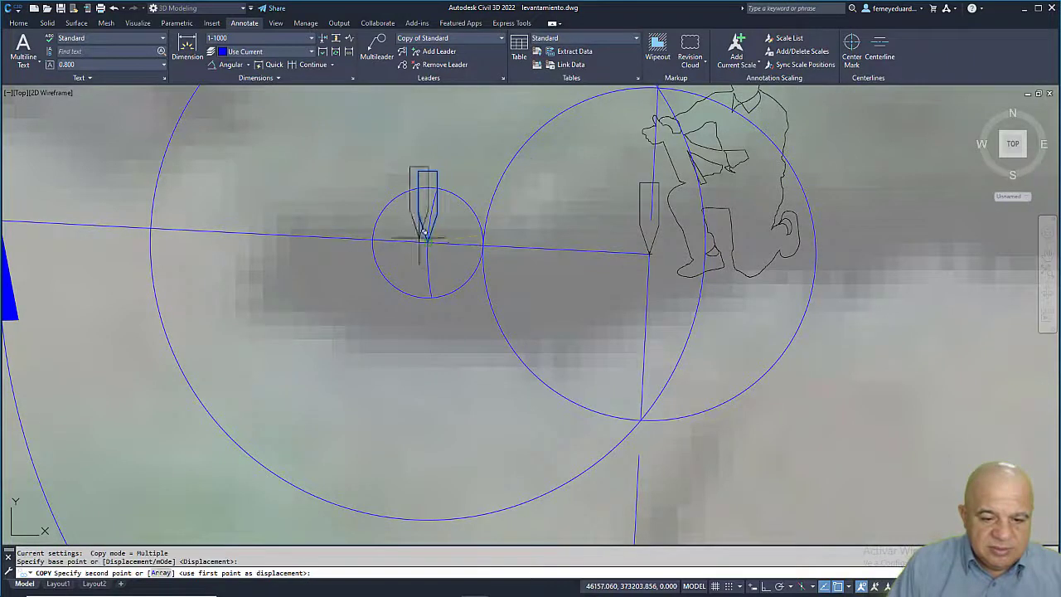
{"action": "left_click", "coordinate": [644, 415]}
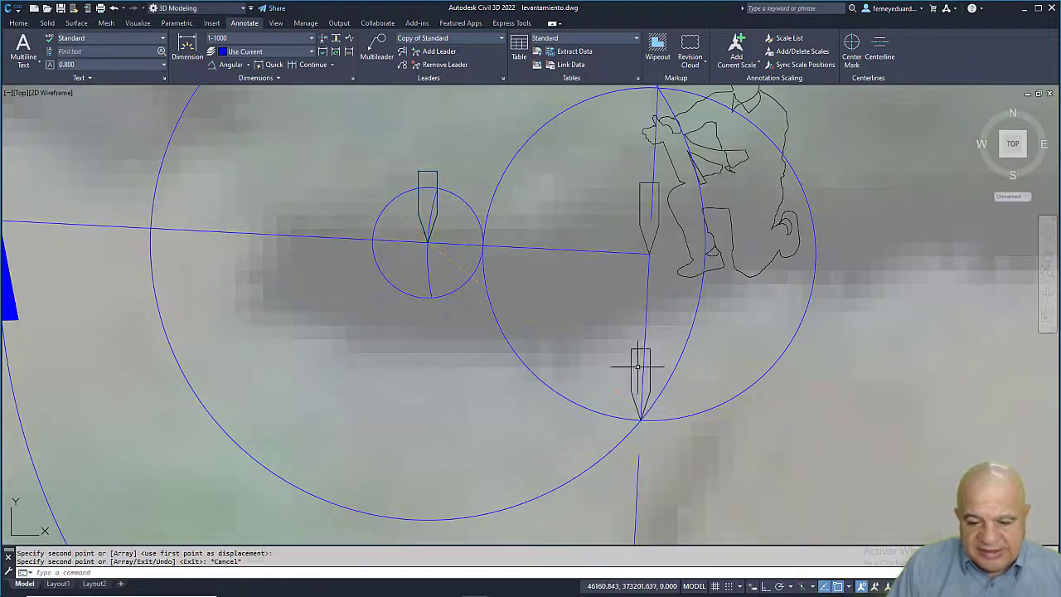
{"action": "key", "text": "Escape"}
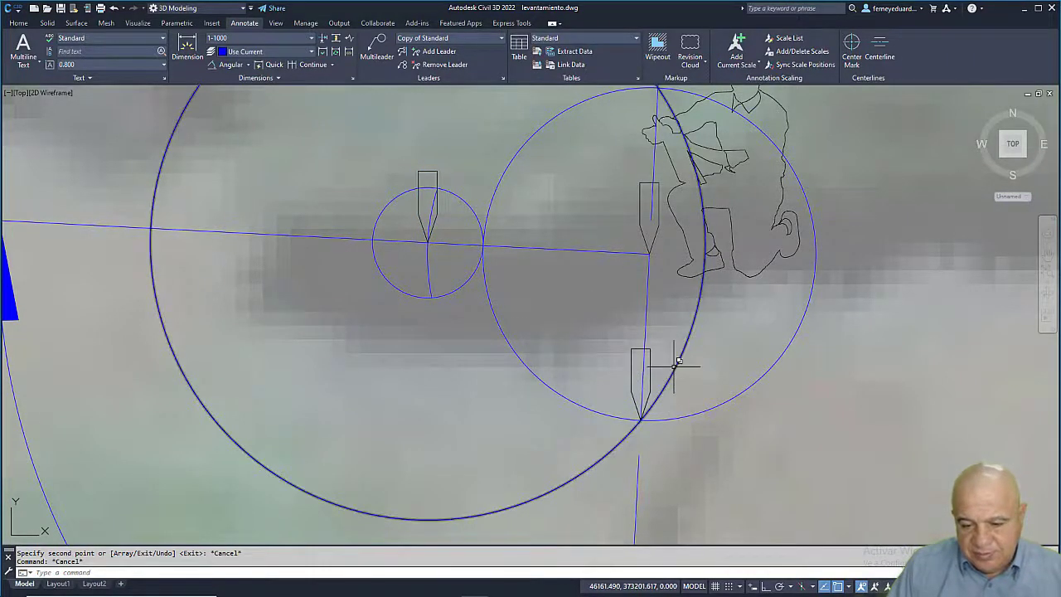
Step: Erase the radius-5, radius-3 and small circles around the edge's far end, plus the short arc through the stake on the edge
{"action": "left_click", "coordinate": [675, 367]}
{"action": "key", "text": "Delete"}
{"action": "left_click", "coordinate": [688, 408]}
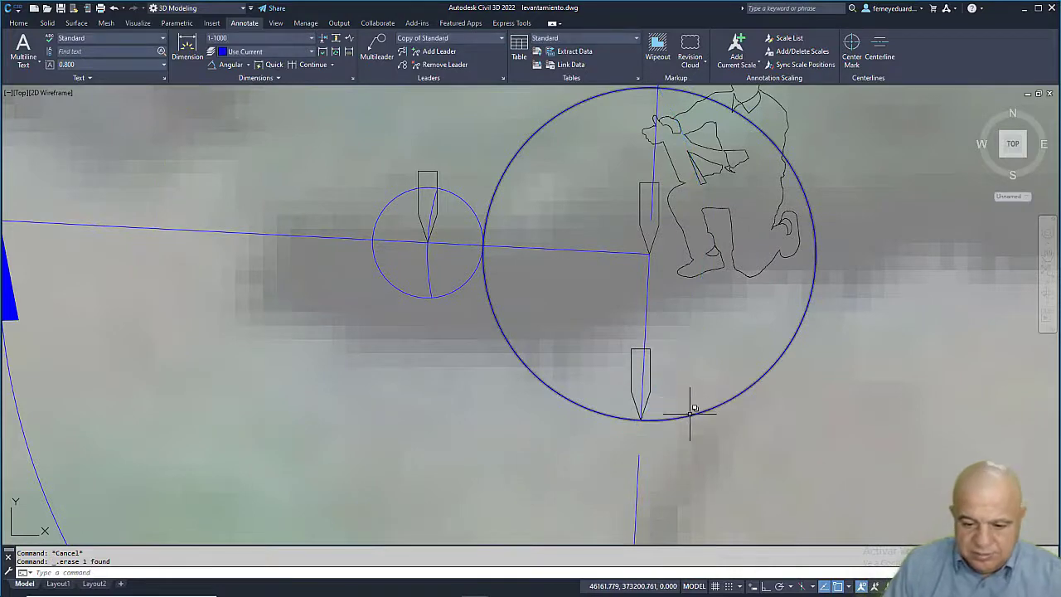
{"action": "key", "text": "Delete"}
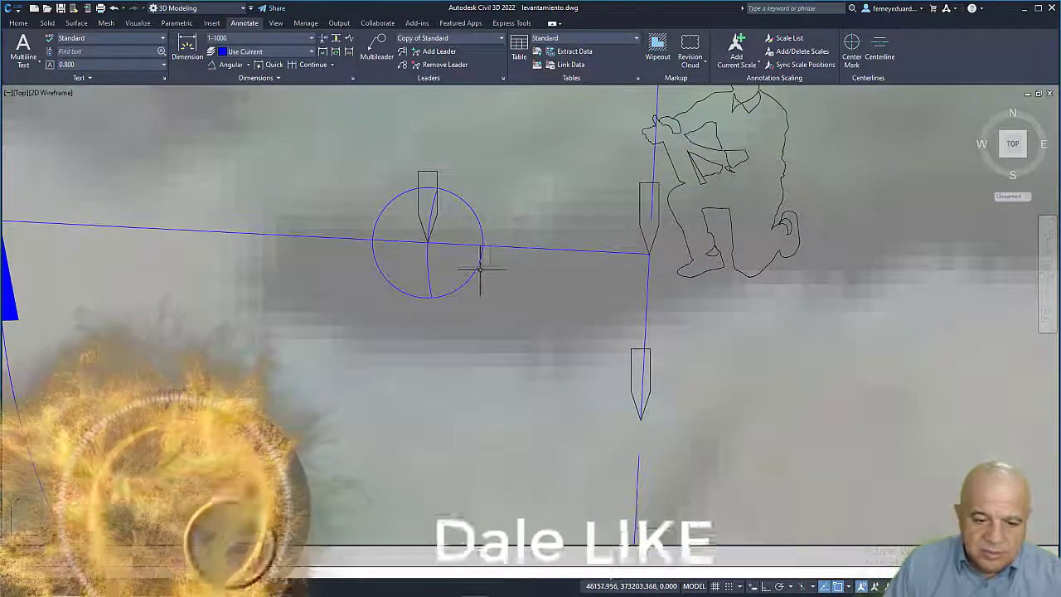
{"action": "left_click", "coordinate": [477, 267]}
{"action": "key", "text": "Delete"}
{"action": "key", "text": "Escape"}
{"action": "key", "text": "Escape"}
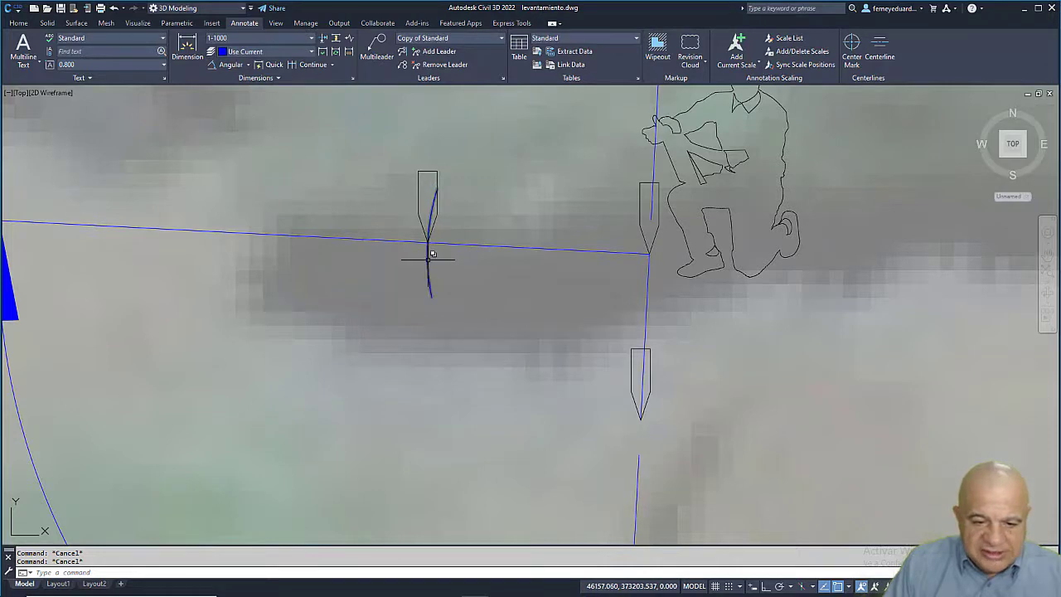
{"action": "left_click", "coordinate": [429, 258]}
{"action": "key", "text": "Delete"}
{"action": "key", "text": "Escape"}
Step: Add an aligned dimension from the tip of the stake on the edge to the edge's far endpoint, placed above the edge
{"action": "scroll", "coordinate": [480, 274], "scroll_direction": "down", "scroll_amount": 5}
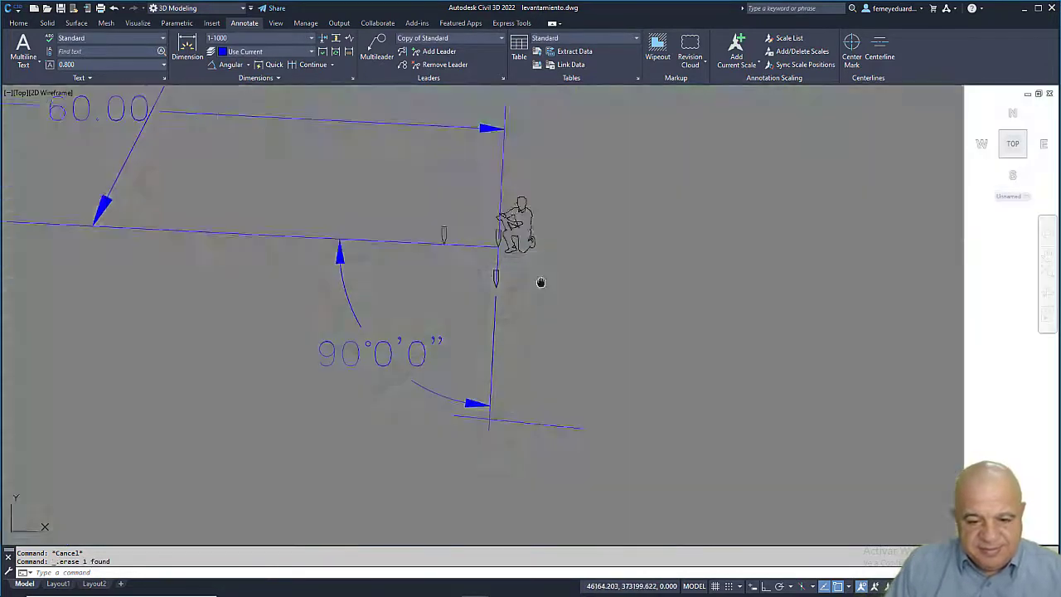
{"action": "scroll", "coordinate": [521, 345], "scroll_direction": "up", "scroll_amount": 3}
{"action": "scroll", "coordinate": [500, 351], "scroll_direction": "down", "scroll_amount": 1}
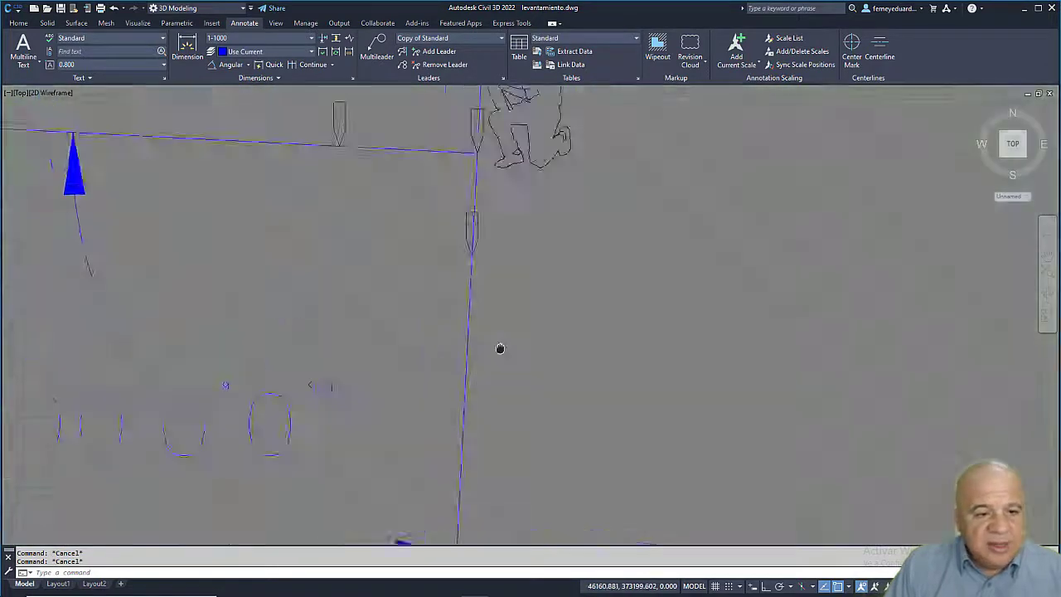
{"action": "scroll", "coordinate": [373, 232], "scroll_direction": "up", "scroll_amount": 1}
{"action": "left_click", "coordinate": [248, 68]}
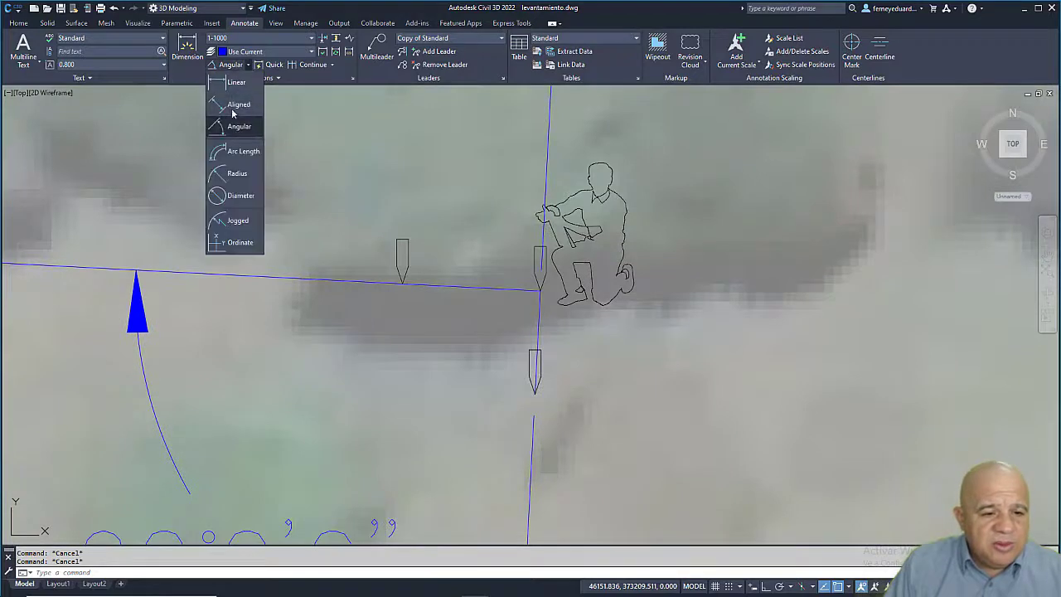
{"action": "left_click", "coordinate": [235, 106]}
{"action": "left_click", "coordinate": [401, 289]}
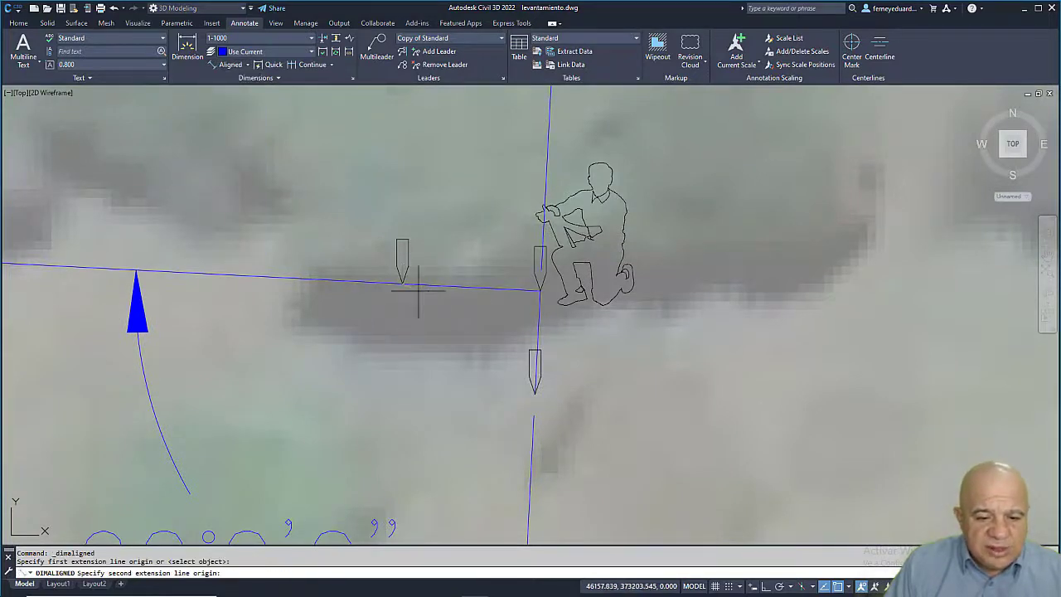
{"action": "left_click", "coordinate": [538, 290]}
{"action": "left_click", "coordinate": [407, 171]}
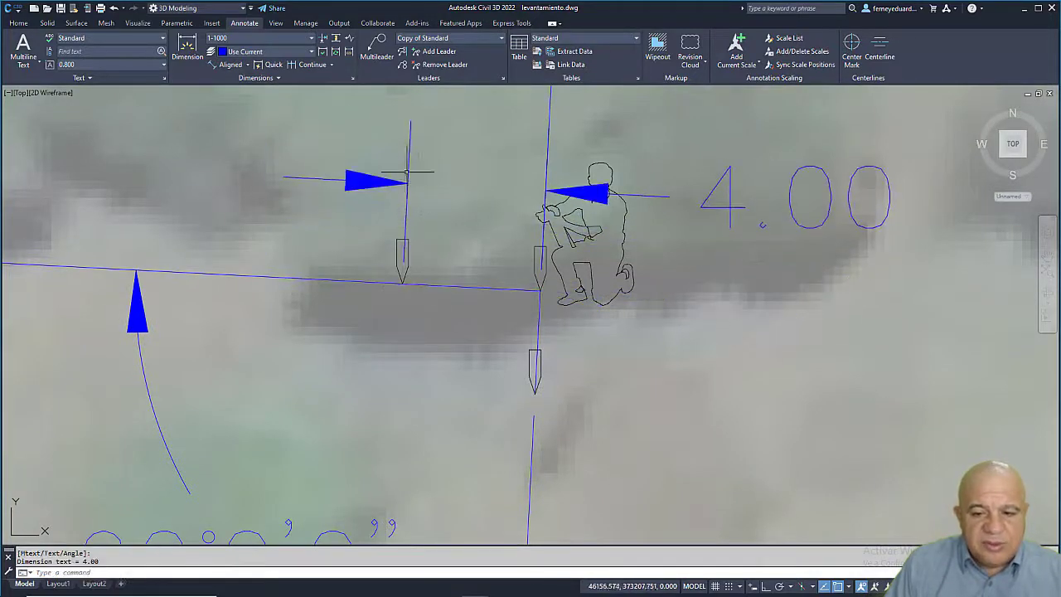
Step: Add an aligned dimension from the edge's far endpoint to the lower stake's tip, placed well outside the edge's far end
{"action": "left_click", "coordinate": [240, 65]}
{"action": "left_click", "coordinate": [538, 289]}
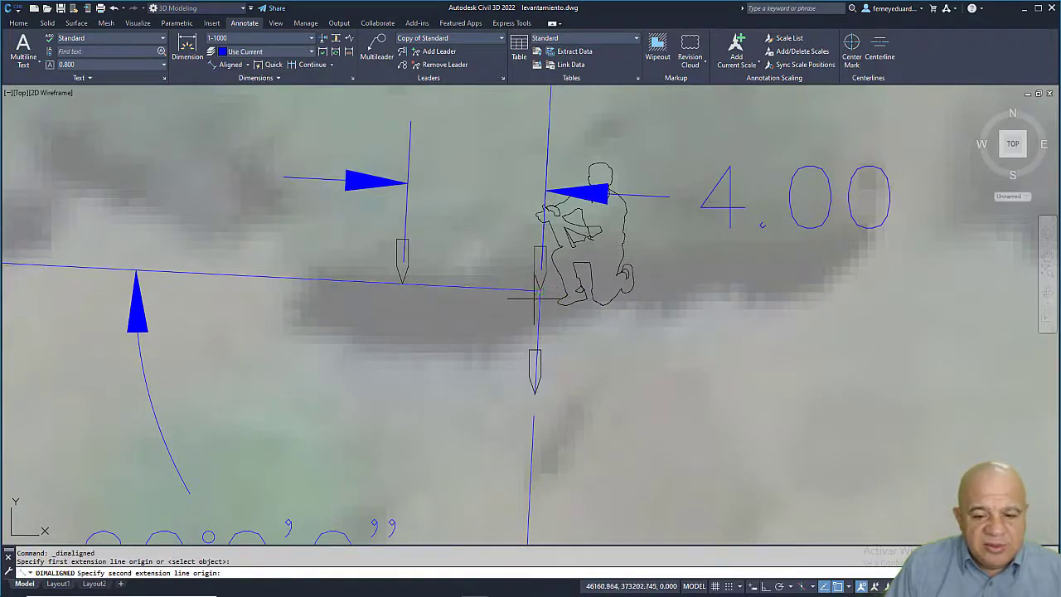
{"action": "left_click", "coordinate": [536, 395]}
{"action": "left_click", "coordinate": [848, 380]}
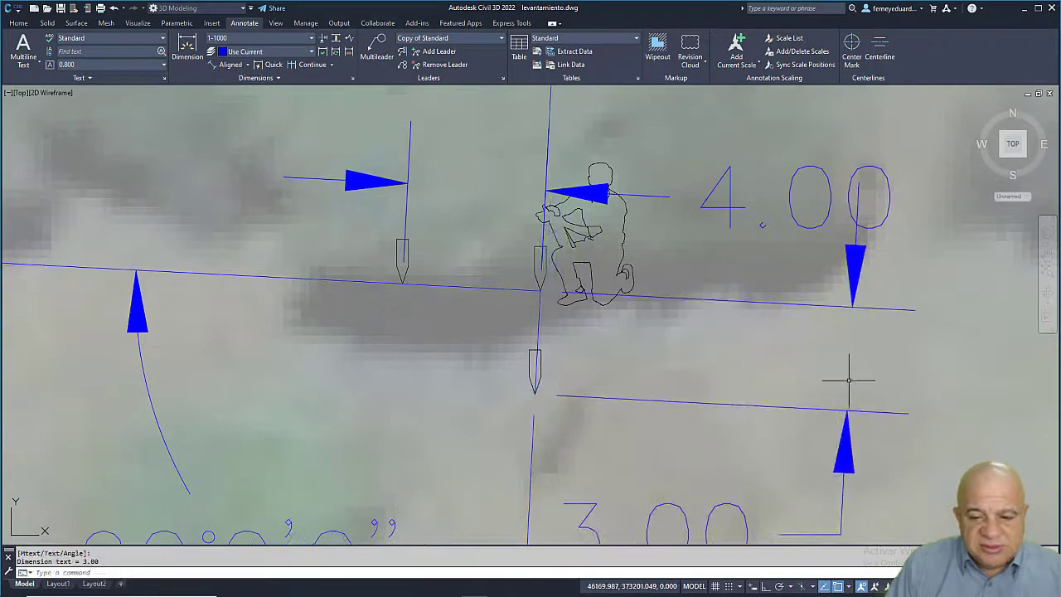
{"action": "middle_click_drag", "start_coordinate": [577, 322], "coordinate": [540, 275]}
{"action": "key", "text": "Return"}
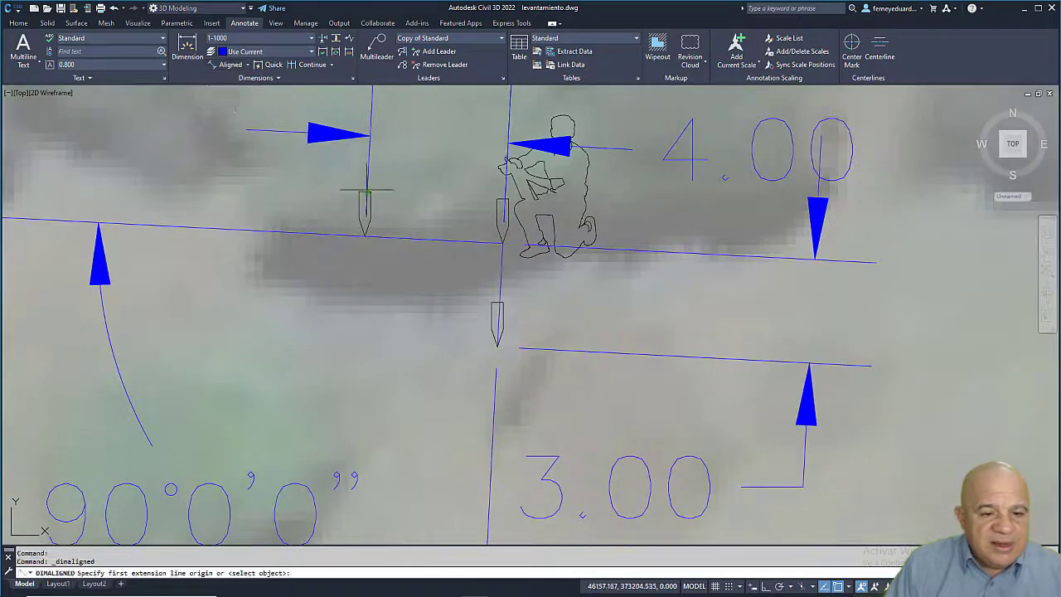
{"action": "left_click", "coordinate": [365, 237]}
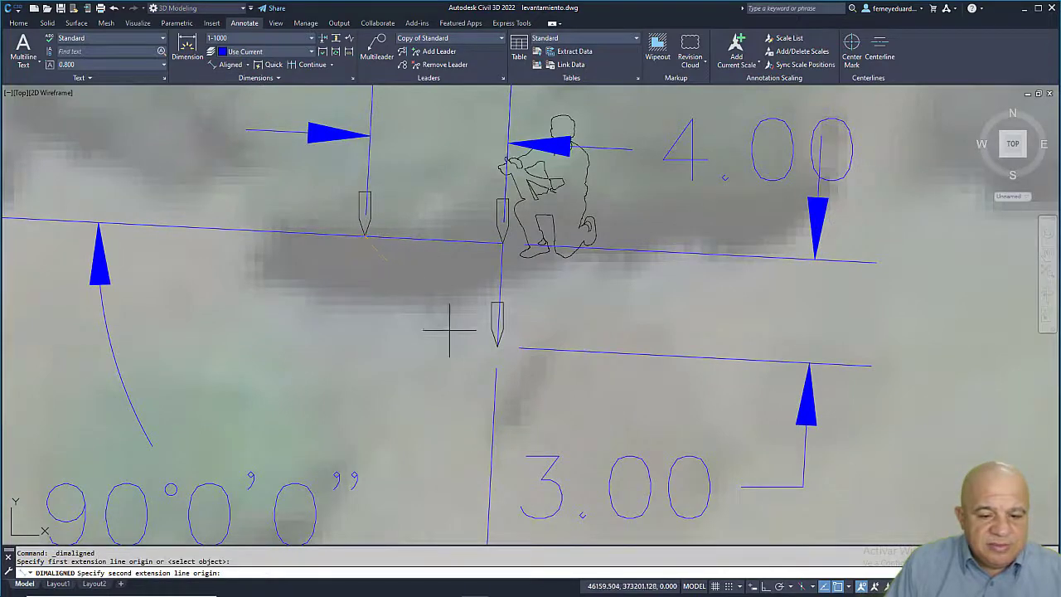
{"action": "left_click", "coordinate": [497, 347]}
{"action": "scroll", "coordinate": [486, 351], "scroll_direction": "down", "scroll_amount": 2}
{"action": "middle_click_drag", "start_coordinate": [485, 350], "coordinate": [470, 235]}
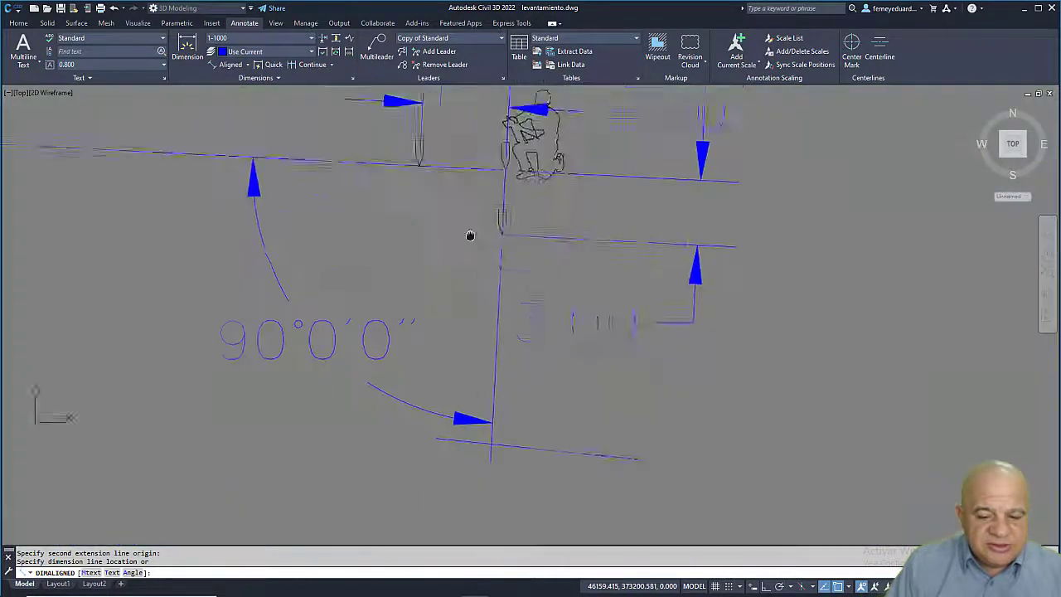
{"action": "key", "text": "Escape"}
{"action": "key", "text": "Escape"}
{"action": "scroll", "coordinate": [453, 306], "scroll_direction": "down", "scroll_amount": 3}
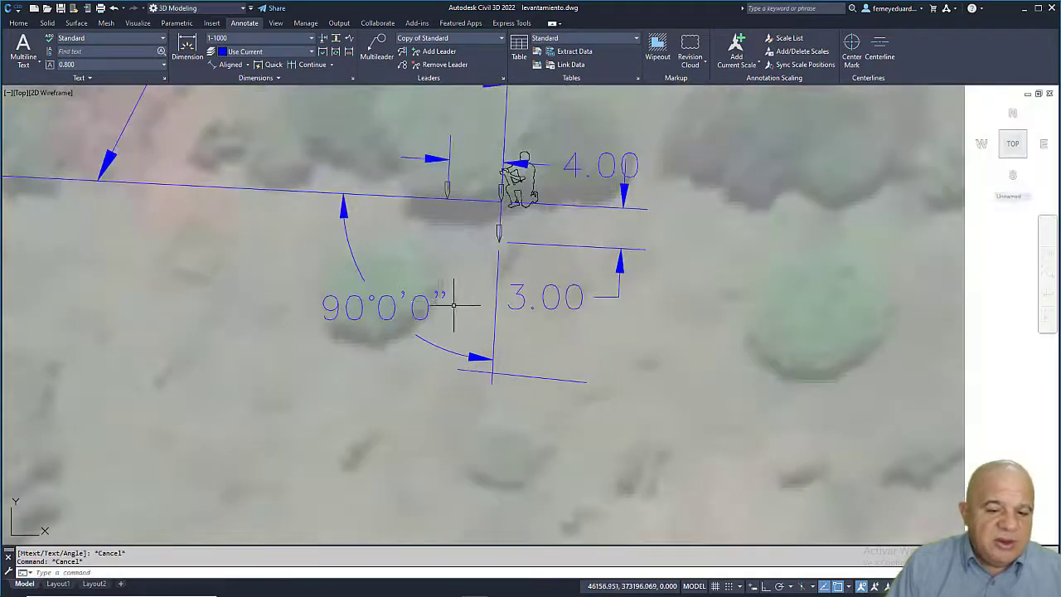
{"action": "key", "text": "Escape"}
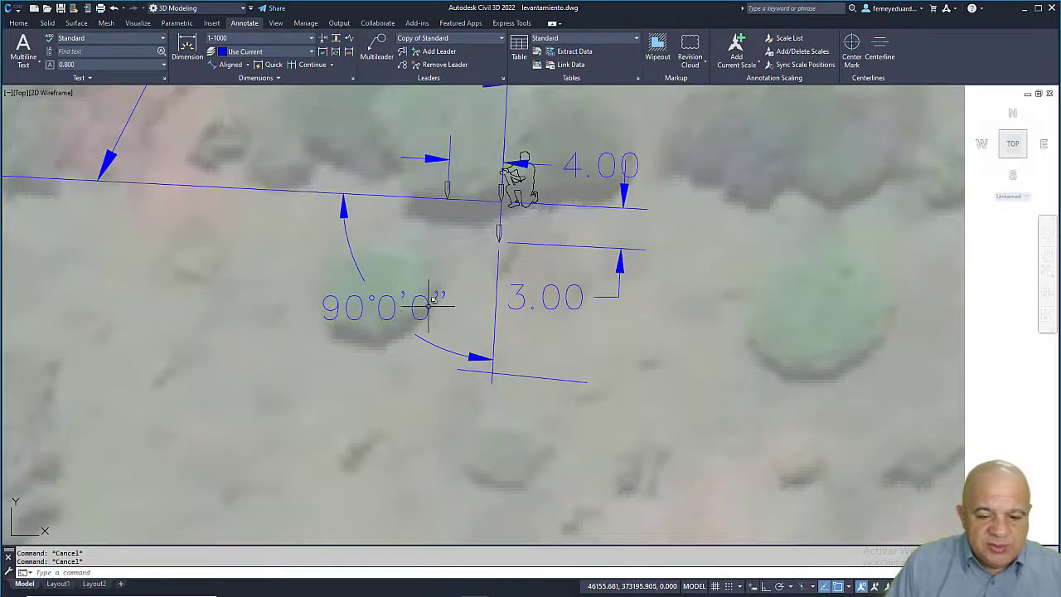
Step: Erase the far end's angular dimension, its 3.00 and 4.00 aligned dimensions, and the short slanted line below the edge
{"action": "left_click", "coordinate": [432, 305]}
{"action": "key", "text": "Delete"}
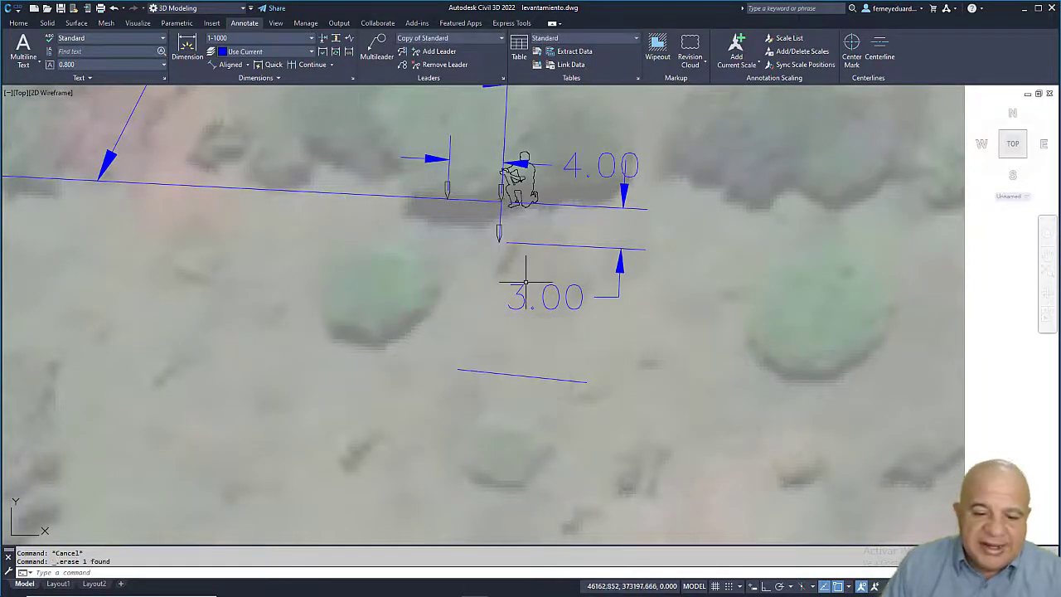
{"action": "left_click", "coordinate": [518, 286]}
{"action": "key", "text": "Delete"}
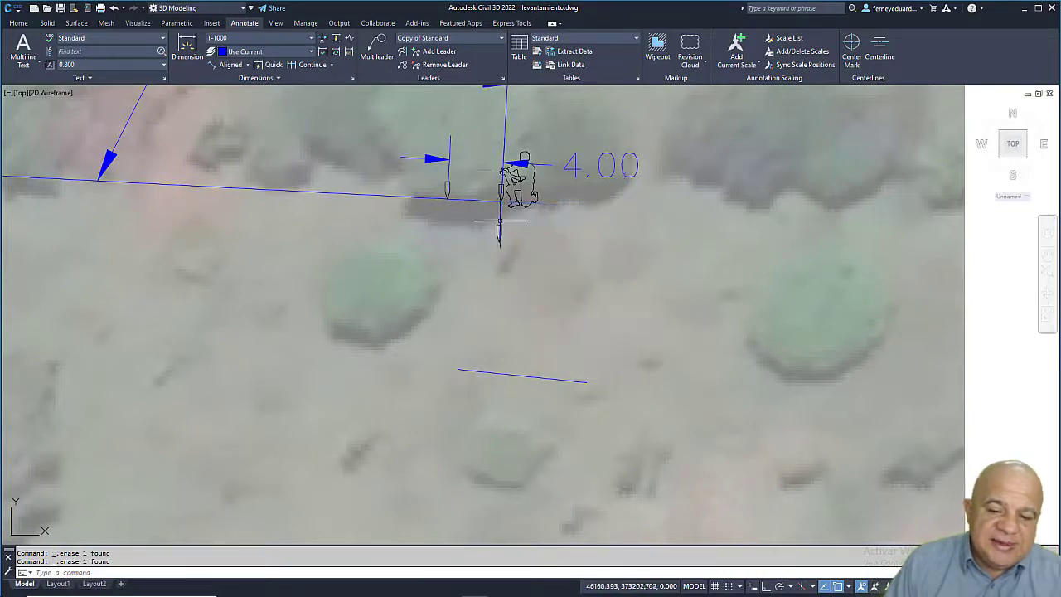
{"action": "left_click", "coordinate": [502, 172]}
{"action": "key", "text": "Delete"}
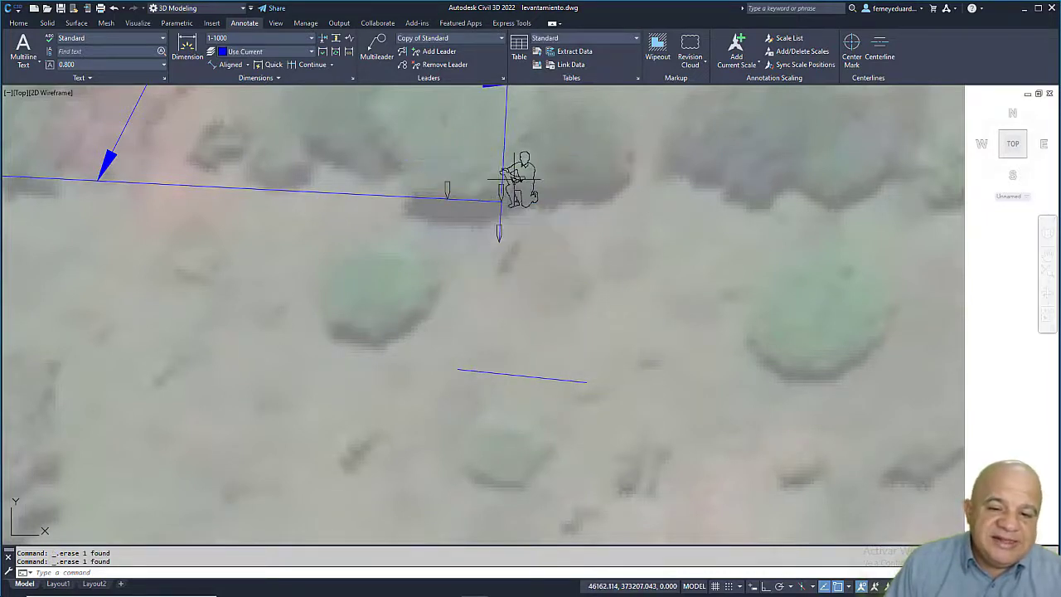
{"action": "key", "text": "Escape"}
{"action": "left_click", "coordinate": [505, 371]}
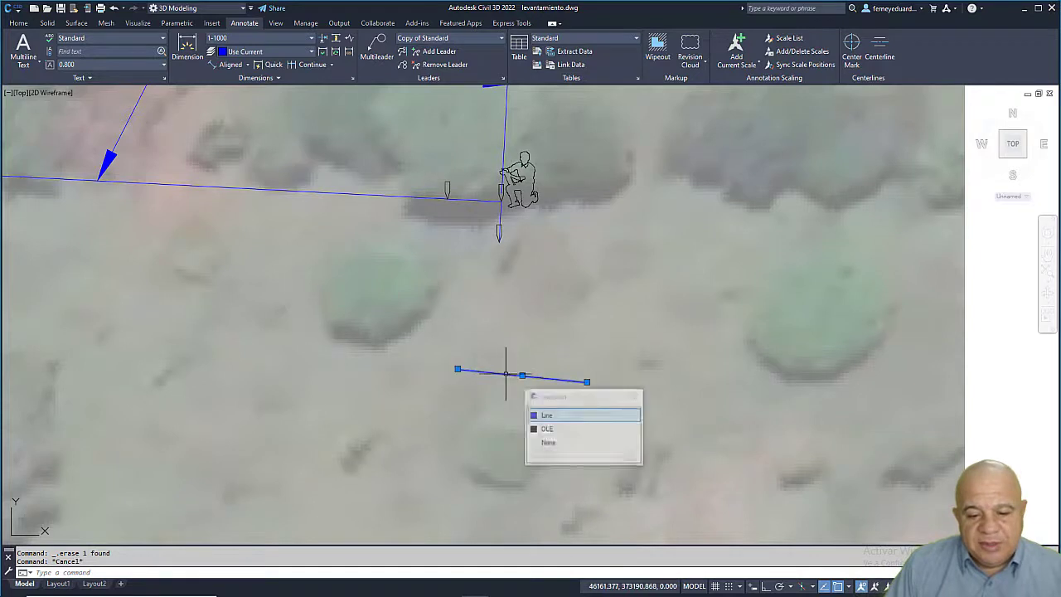
{"action": "key", "text": "Delete"}
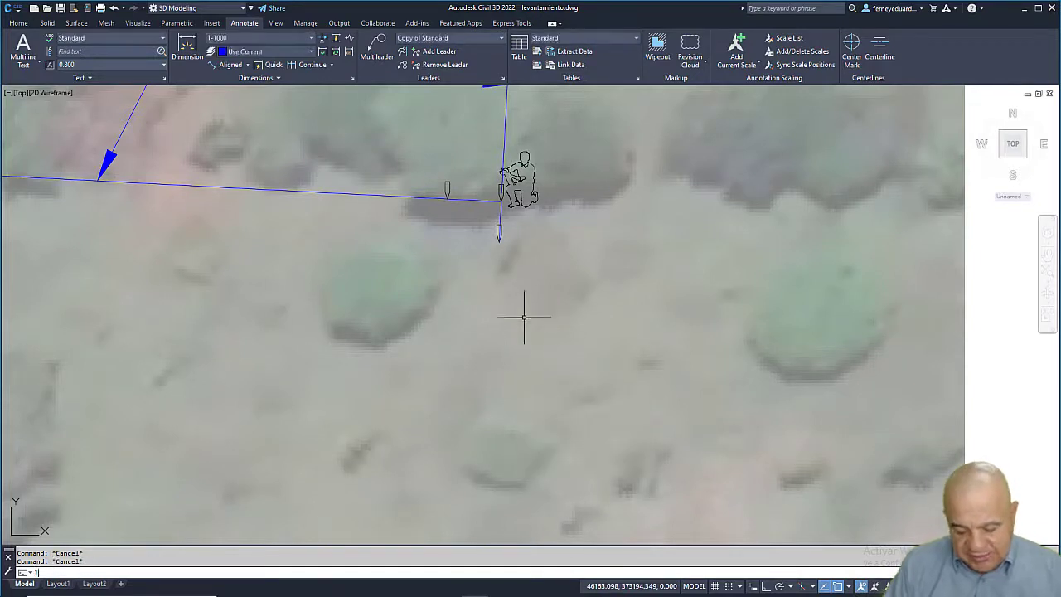
Step: Draw a line from the edge's far endpoint to a point 80 beyond the lower stake, using the Extension snap along the perpendicular
{"action": "key", "text": "Return"}
{"action": "scroll", "coordinate": [498, 199], "scroll_direction": "up", "scroll_amount": 2}
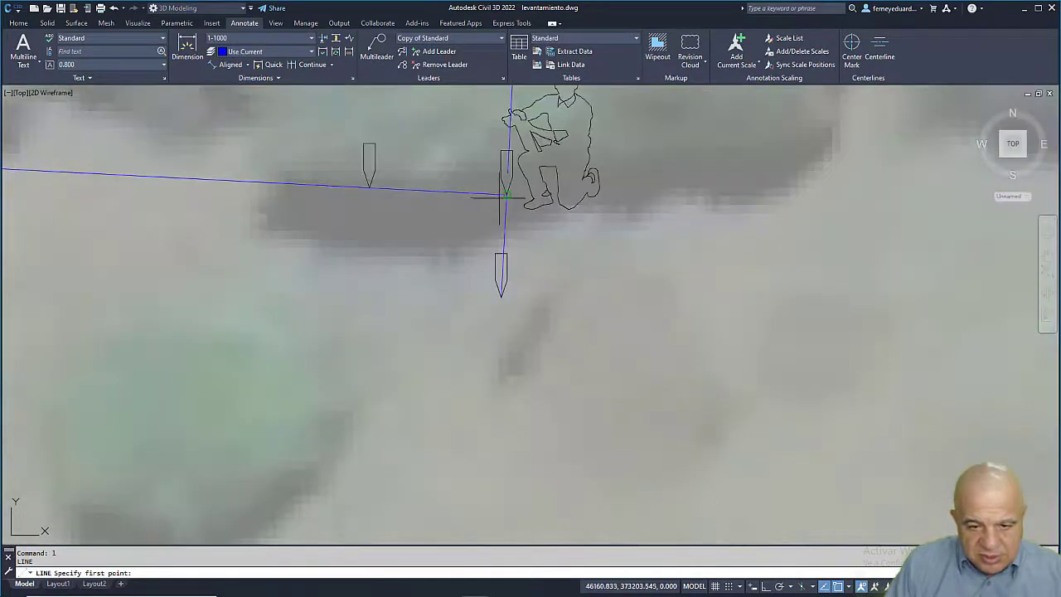
{"action": "left_click", "coordinate": [501, 203]}
{"action": "scroll", "coordinate": [556, 320], "scroll_direction": "down", "scroll_amount": 2}
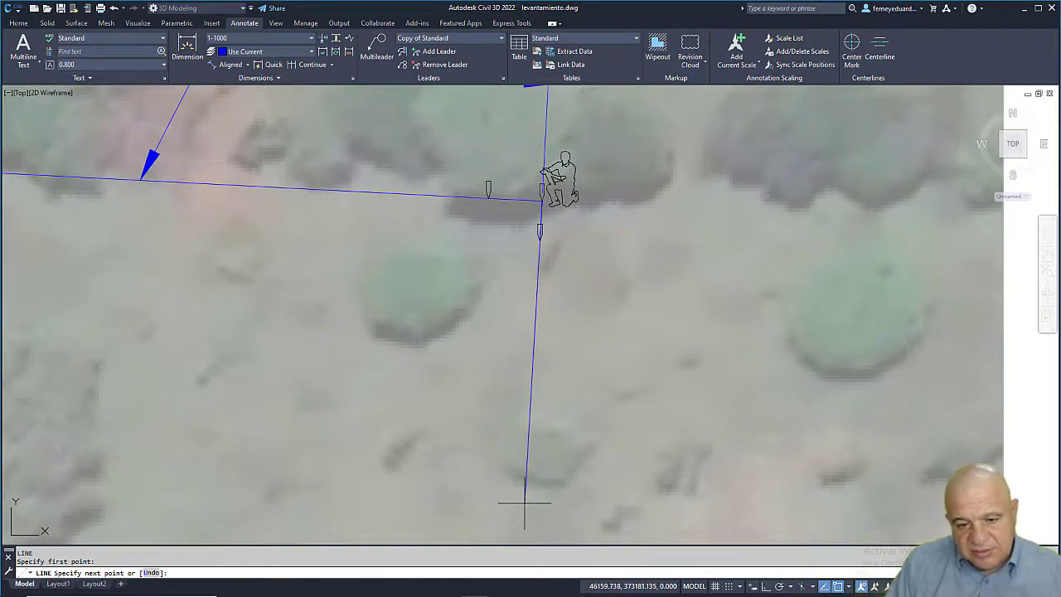
{"action": "scroll", "coordinate": [524, 500], "scroll_direction": "down", "scroll_amount": 3}
{"action": "scroll", "coordinate": [504, 353], "scroll_direction": "up", "scroll_amount": 4}
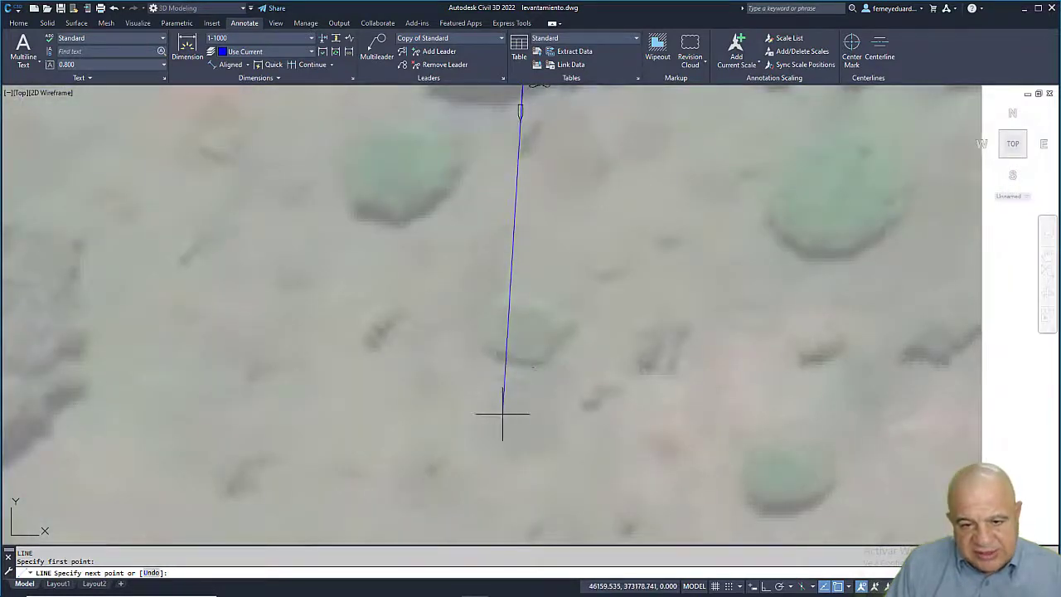
{"action": "scroll", "coordinate": [502, 413], "scroll_direction": "down", "scroll_amount": 2}
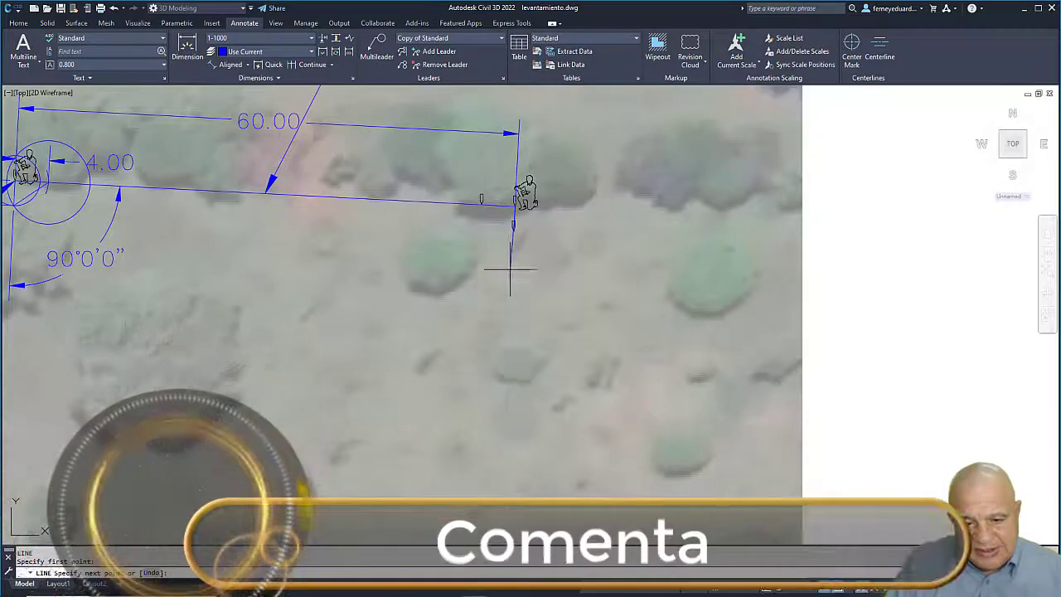
{"action": "scroll", "coordinate": [480, 295], "scroll_direction": "up", "scroll_amount": 5}
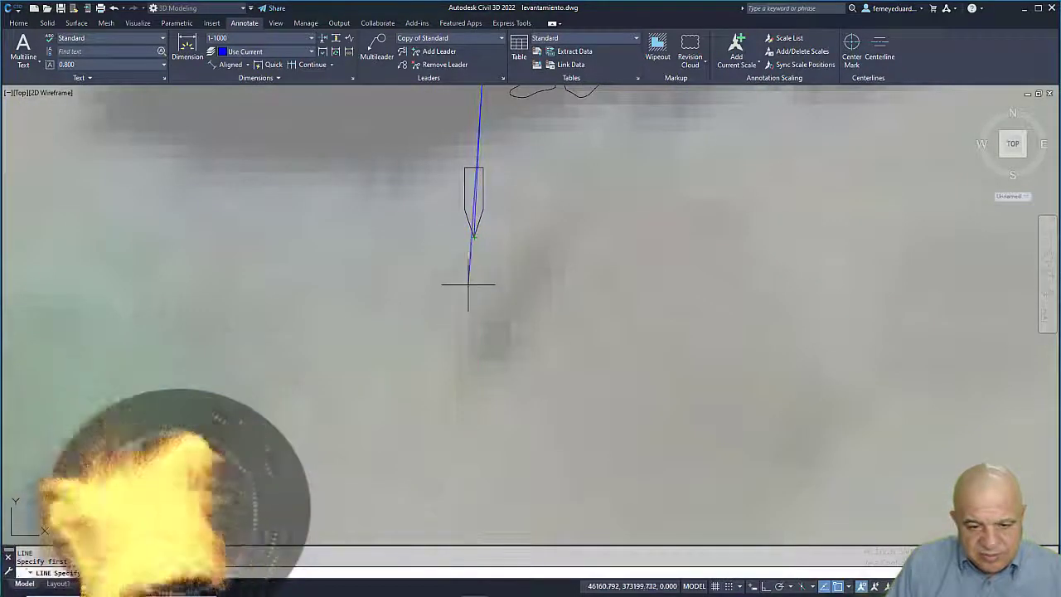
{"action": "right_click", "coordinate": [387, 338], "text": "shift"}
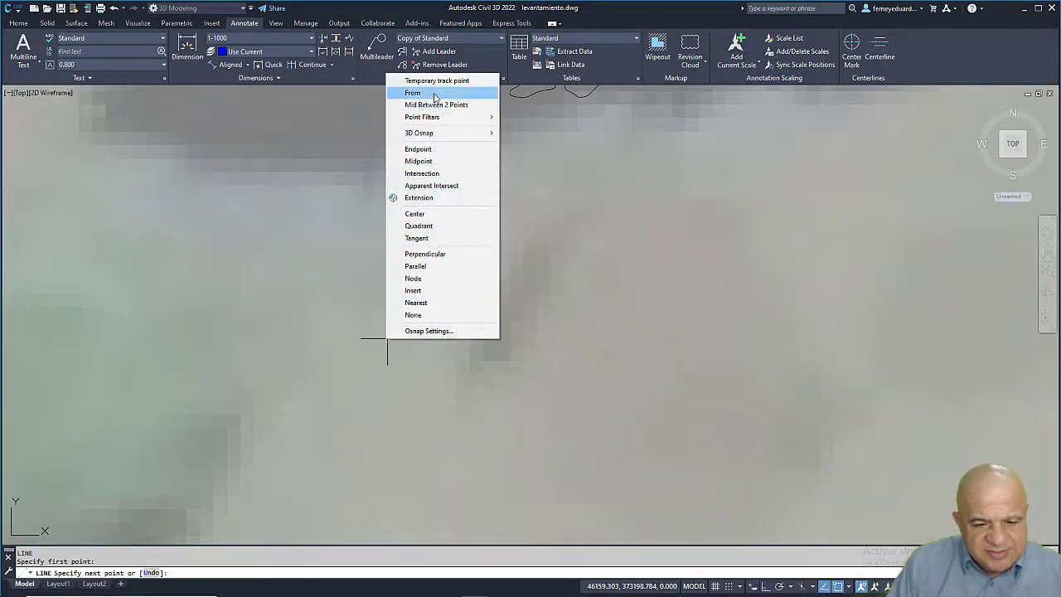
{"action": "left_click", "coordinate": [419, 197]}
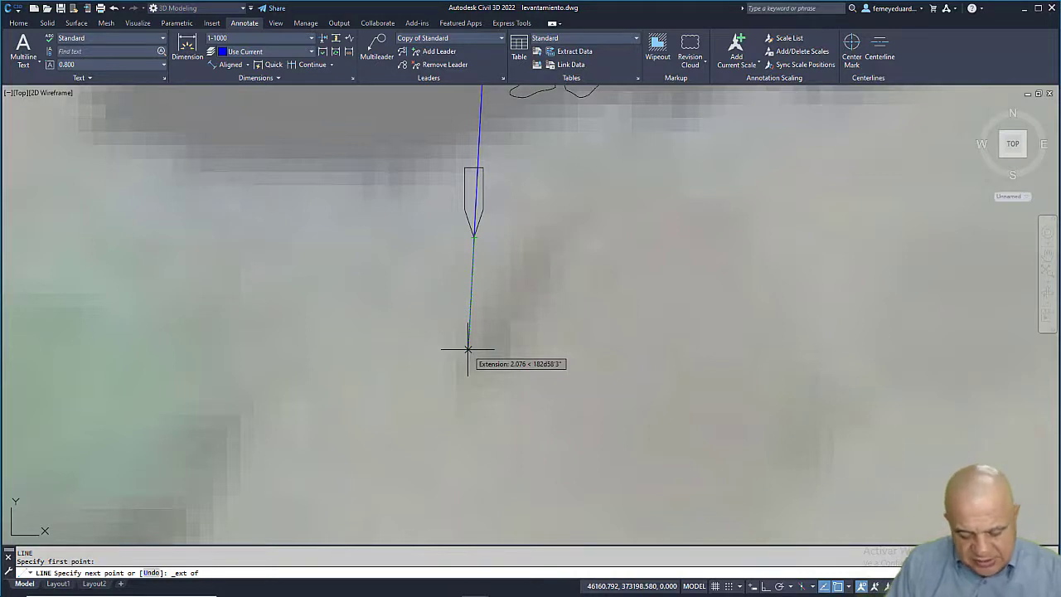
{"action": "key", "text": "Return"}
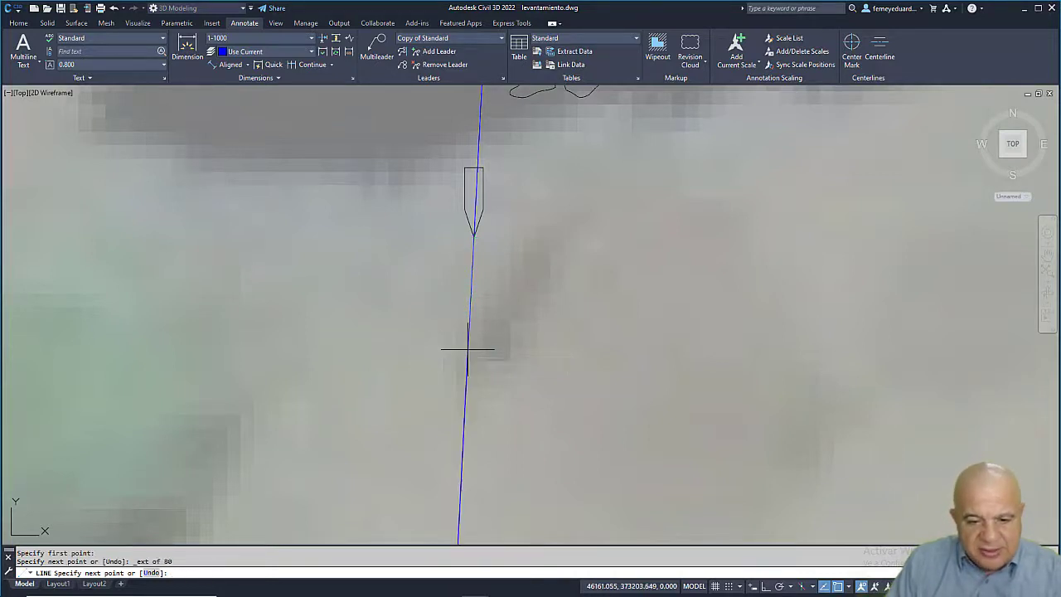
{"action": "key", "text": "Escape"}
{"action": "scroll", "coordinate": [490, 287], "scroll_direction": "down", "scroll_amount": 5}
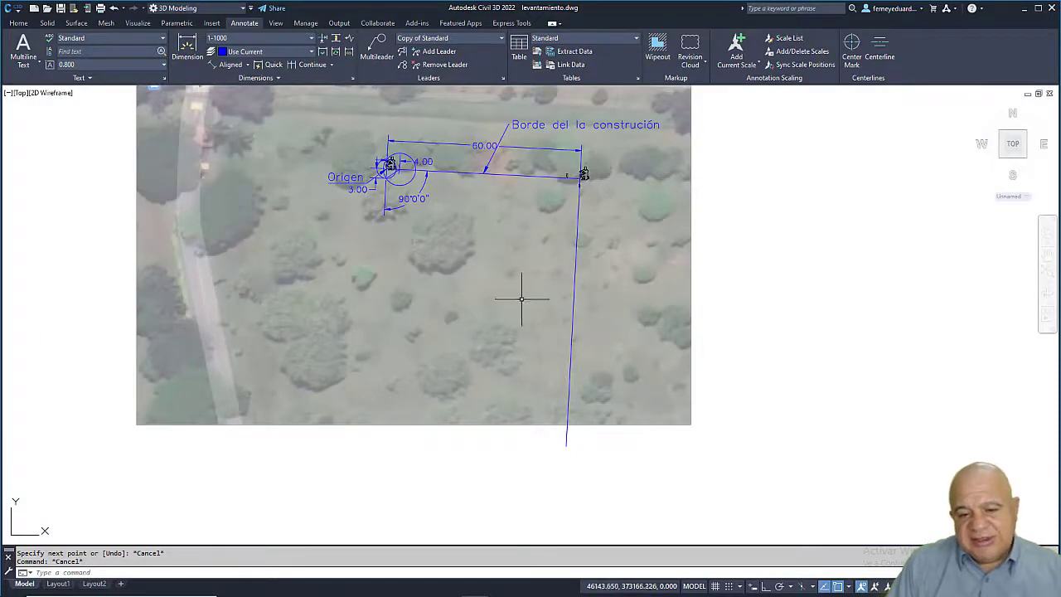
{"action": "key", "text": "Escape"}
{"action": "middle_click_drag", "start_coordinate": [521, 299], "coordinate": [422, 297]}
{"action": "left_click", "coordinate": [246, 65]}
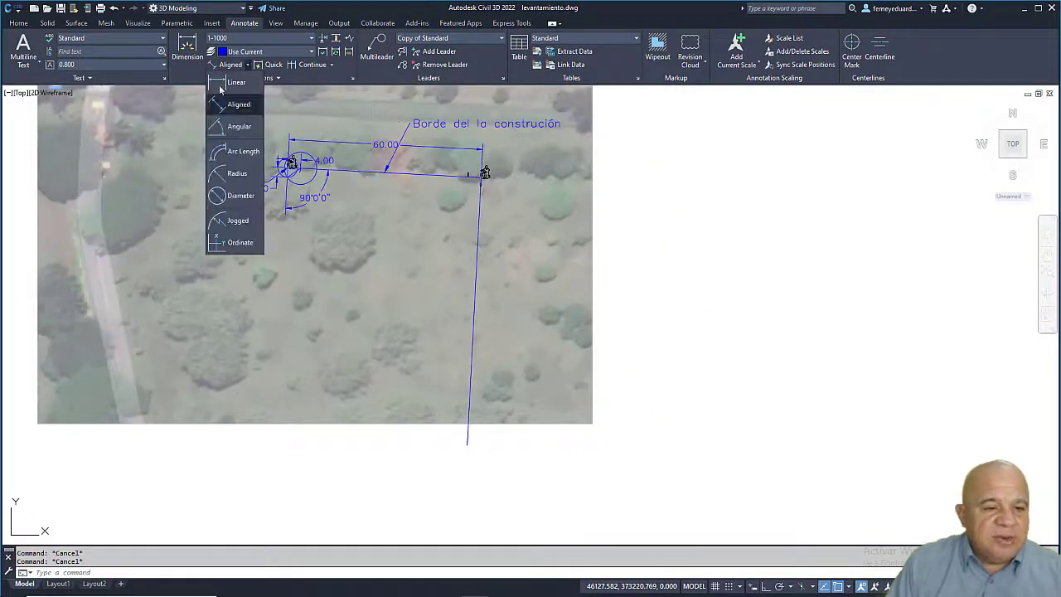
{"action": "left_click", "coordinate": [236, 129]}
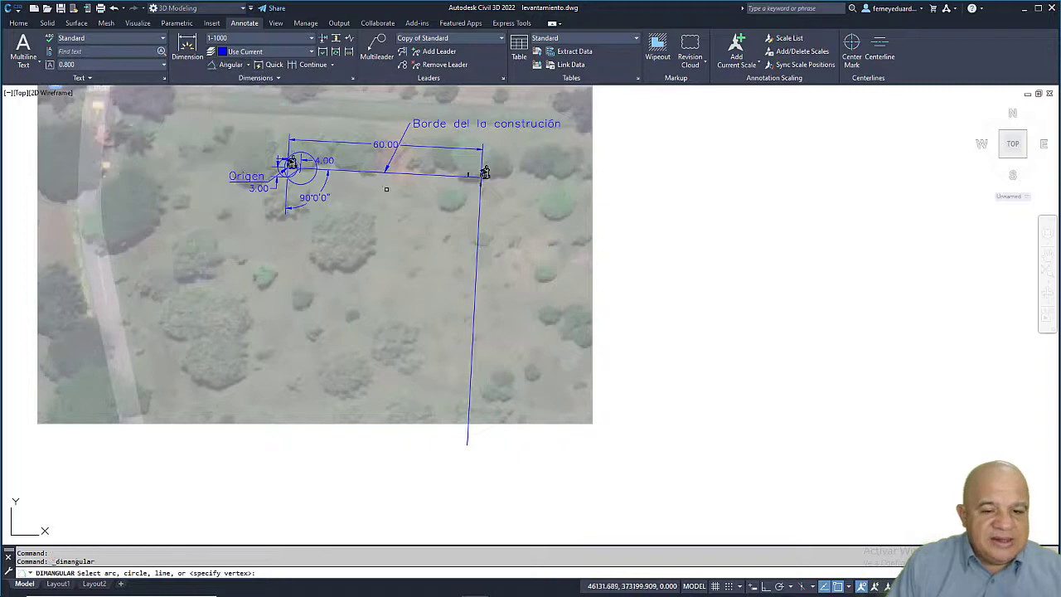
{"action": "left_click", "coordinate": [469, 253]}
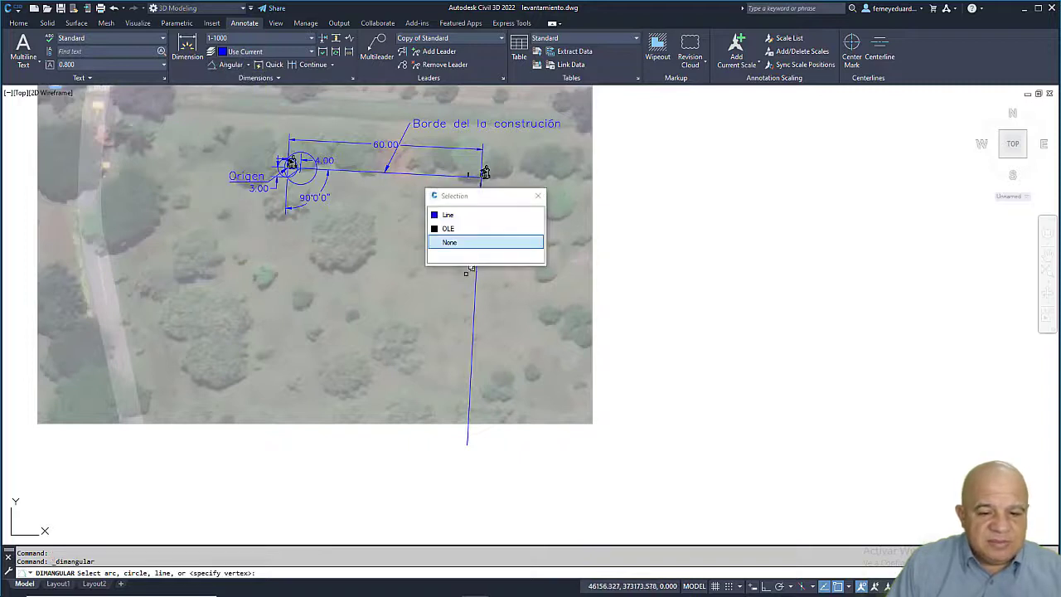
{"action": "left_click", "coordinate": [481, 272]}
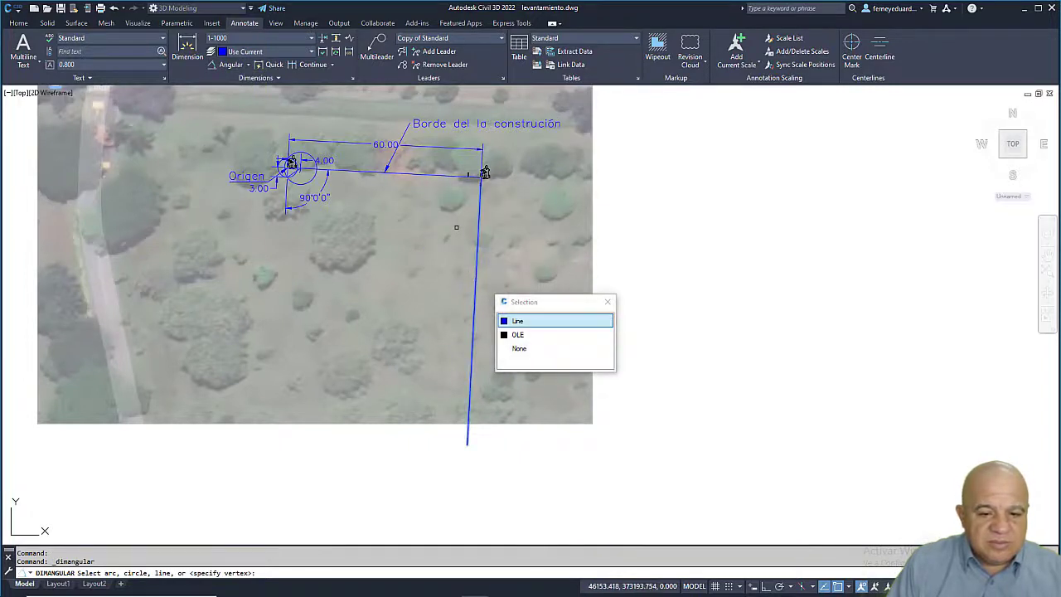
{"action": "key", "text": "Return"}
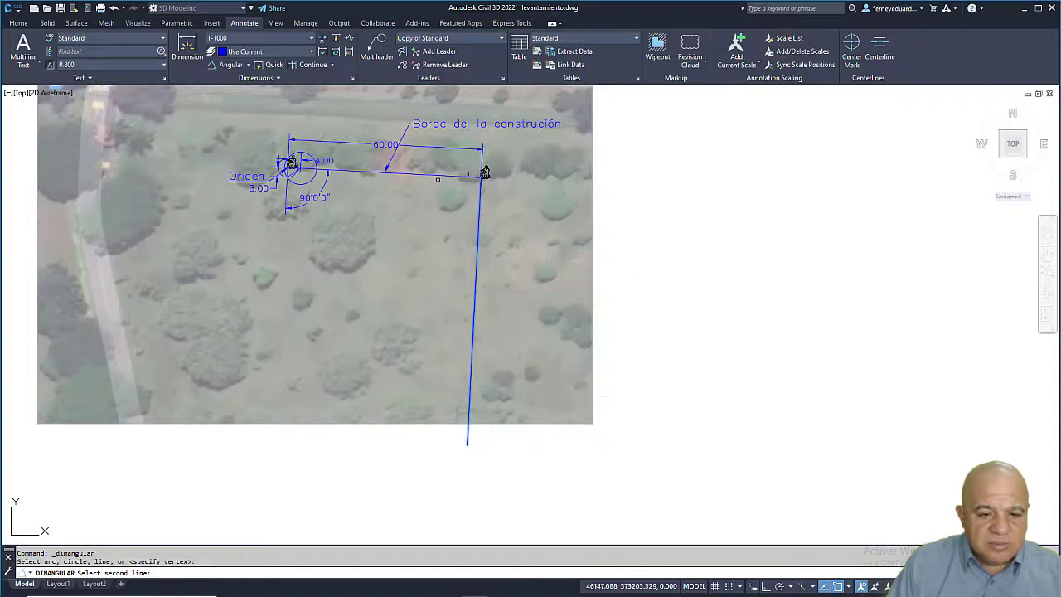
{"action": "left_click", "coordinate": [477, 189]}
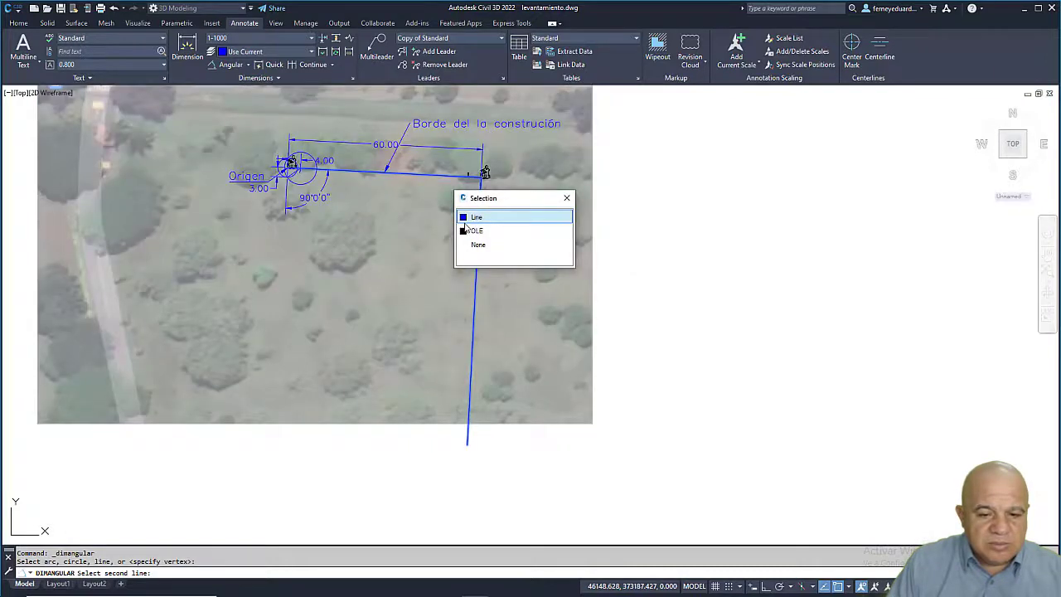
{"action": "key", "text": "Return"}
{"action": "key", "text": "Escape"}
{"action": "key", "text": "Escape"}
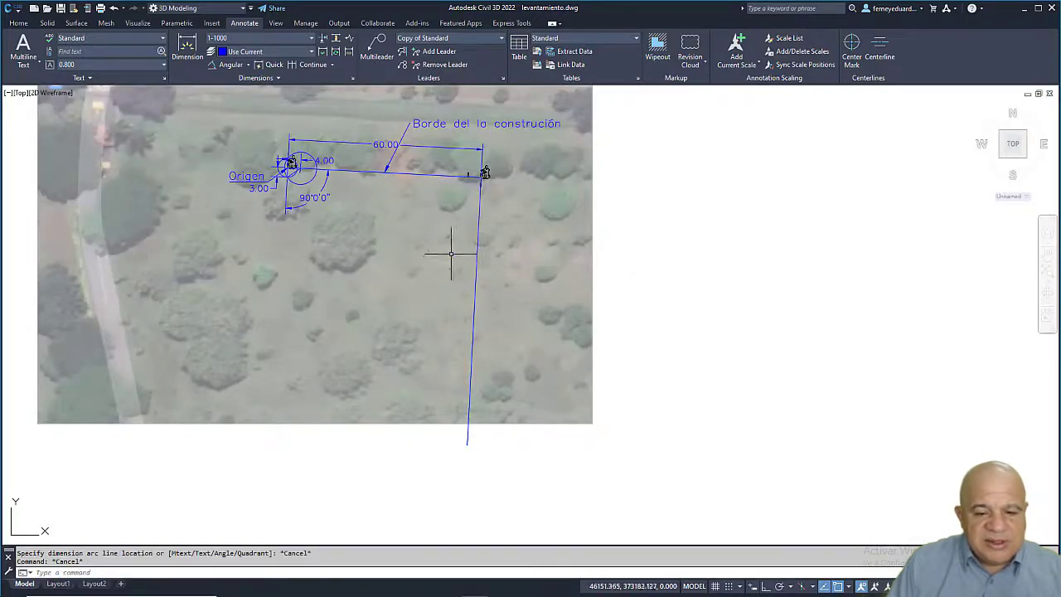
Step: Add an aligned dimension along the full length of the far-end perpendicular, placed just outside the line
{"action": "left_click", "coordinate": [248, 66]}
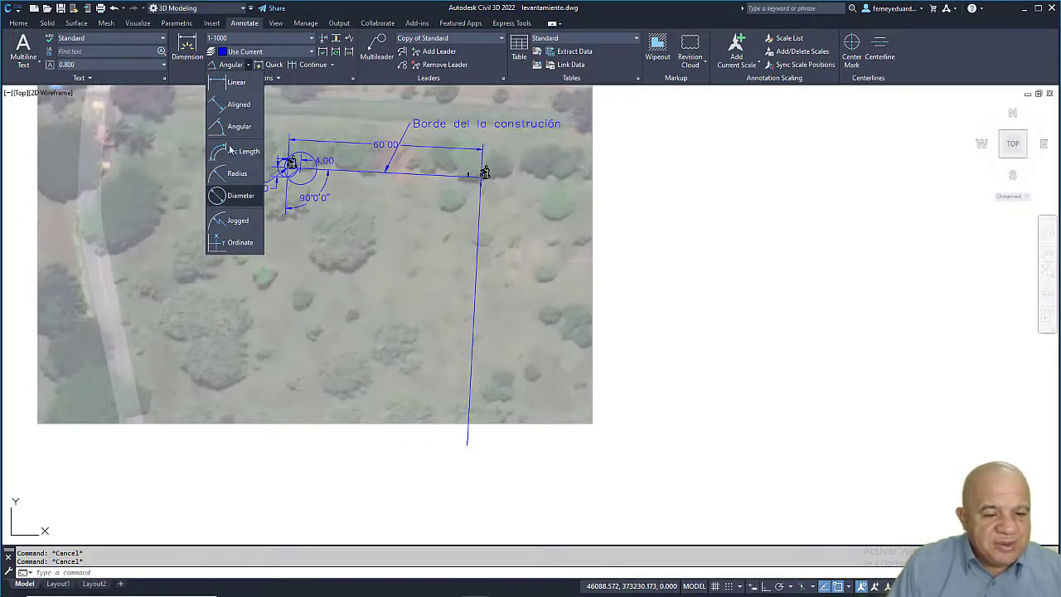
{"action": "left_click", "coordinate": [229, 104]}
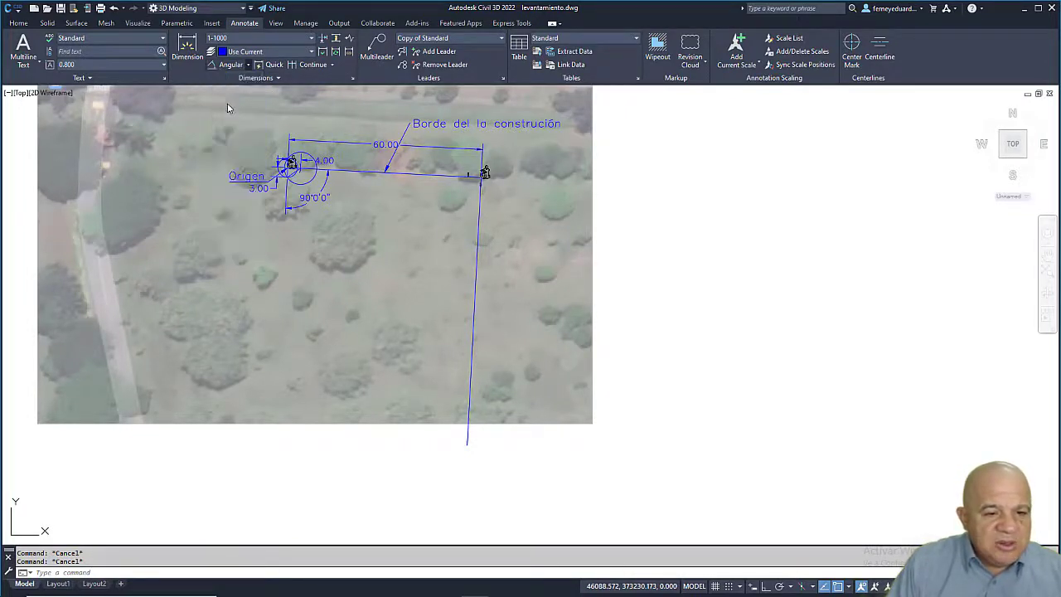
{"action": "left_click", "coordinate": [476, 199]}
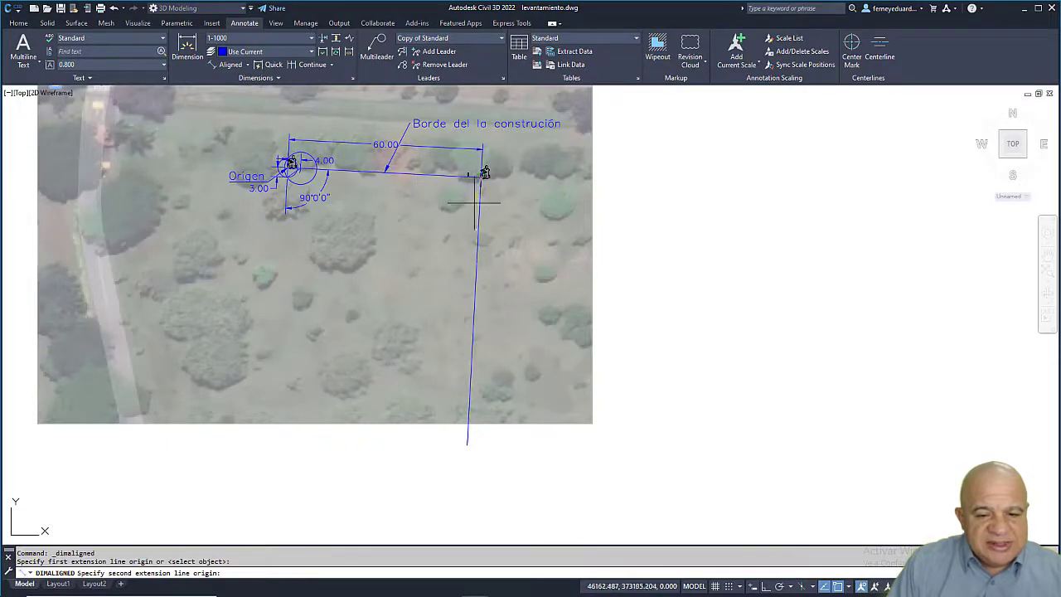
{"action": "left_click", "coordinate": [473, 446]}
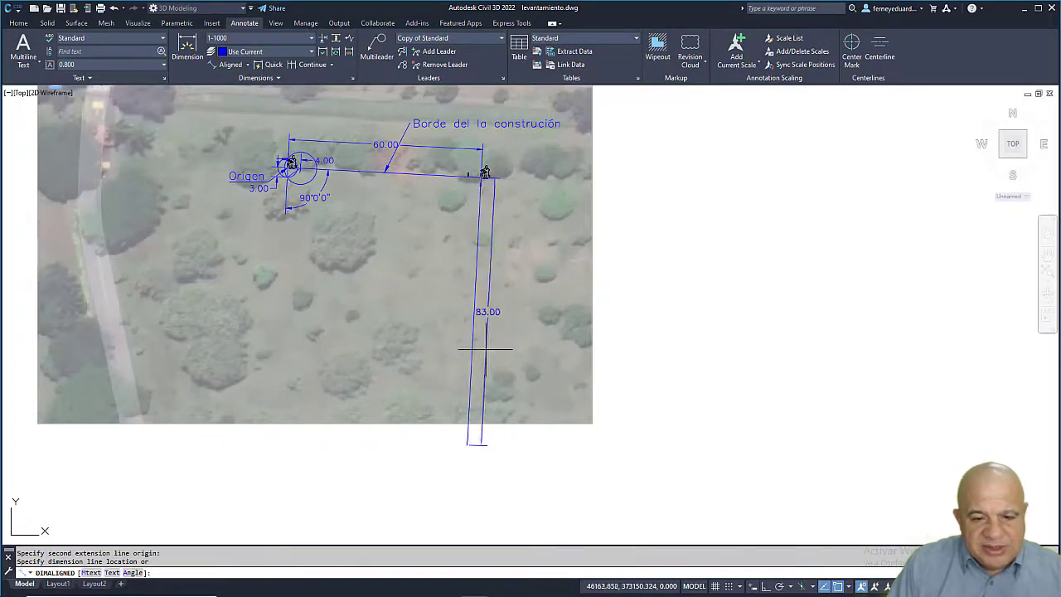
{"action": "left_click", "coordinate": [486, 344]}
{"action": "key", "text": "Escape"}
{"action": "scroll", "coordinate": [498, 216], "scroll_direction": "up", "scroll_amount": 2}
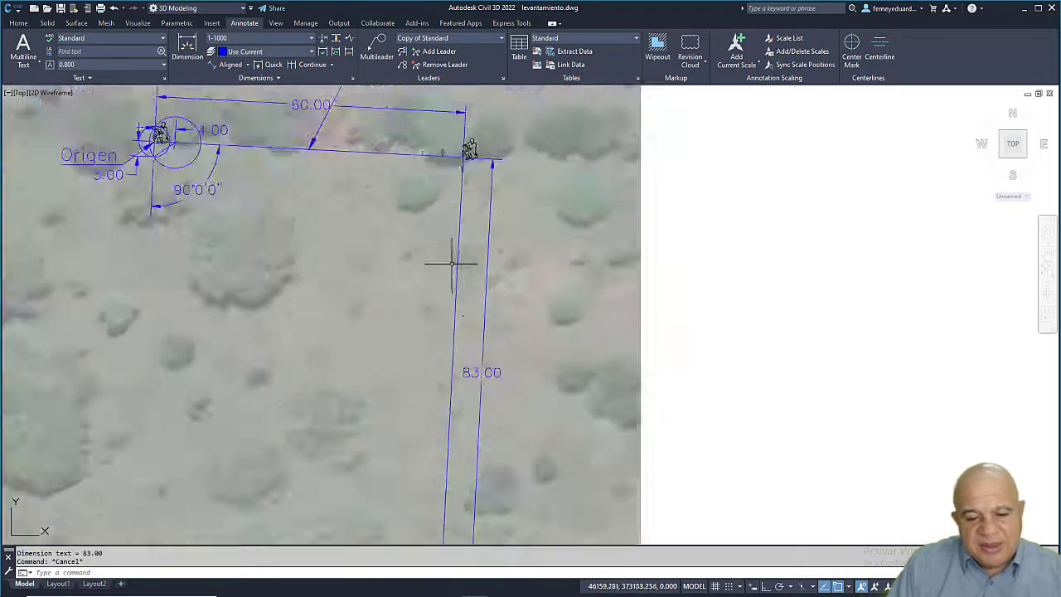
{"action": "scroll", "coordinate": [451, 264], "scroll_direction": "up", "scroll_amount": 2}
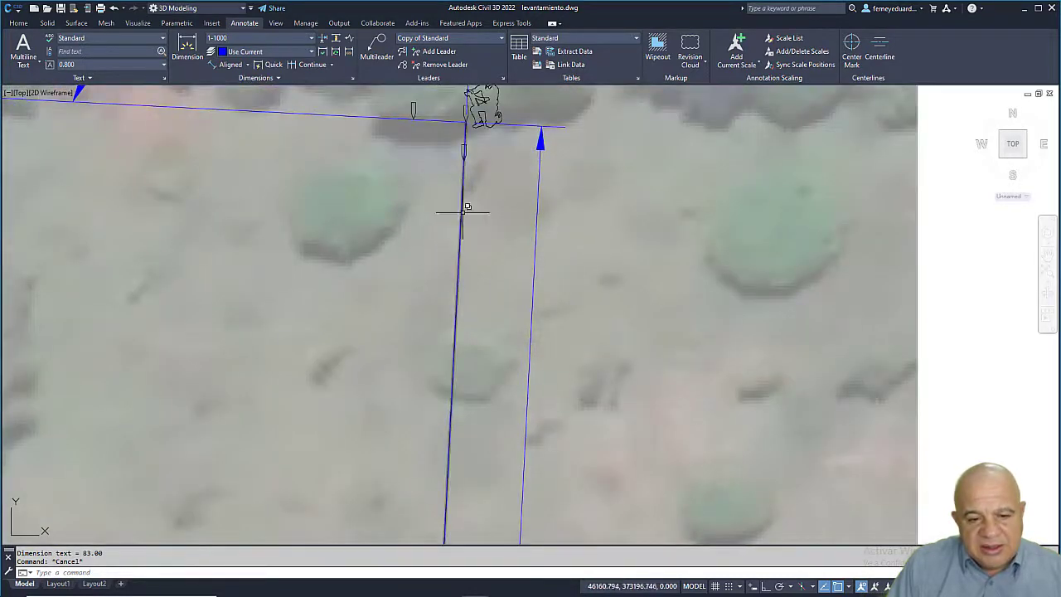
{"action": "scroll", "coordinate": [497, 198], "scroll_direction": "down", "scroll_amount": 3}
{"action": "key", "text": "Escape"}
{"action": "scroll", "coordinate": [443, 180], "scroll_direction": "down", "scroll_amount": 2}
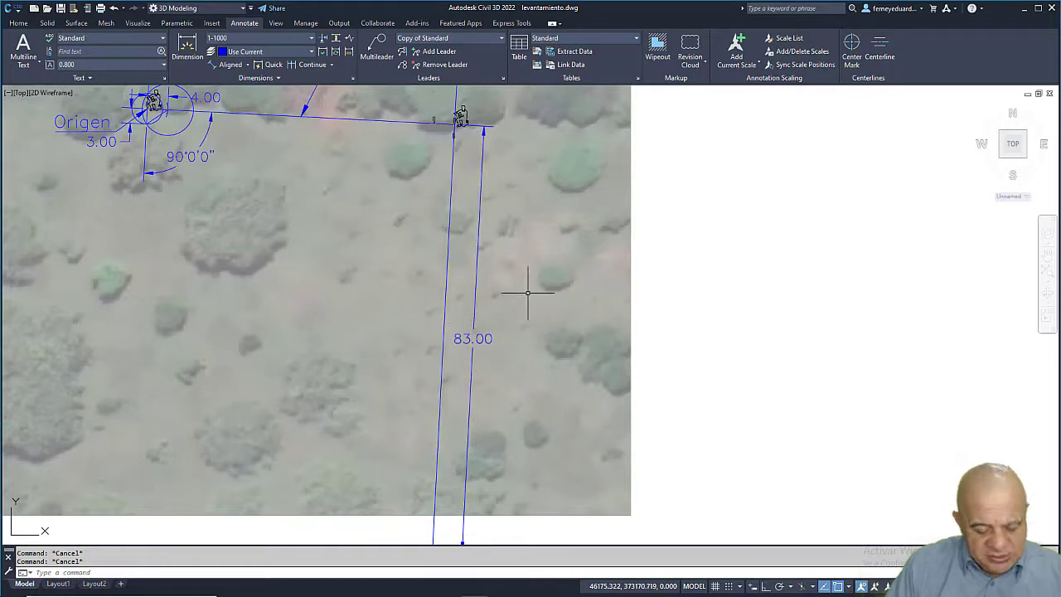
Step: Draw a circle of radius 50 centred on the construction edge's far endpoint
{"action": "type", "text": "c"}
{"action": "key", "text": "Return"}
{"action": "scroll", "coordinate": [438, 123], "scroll_direction": "up", "scroll_amount": 8}
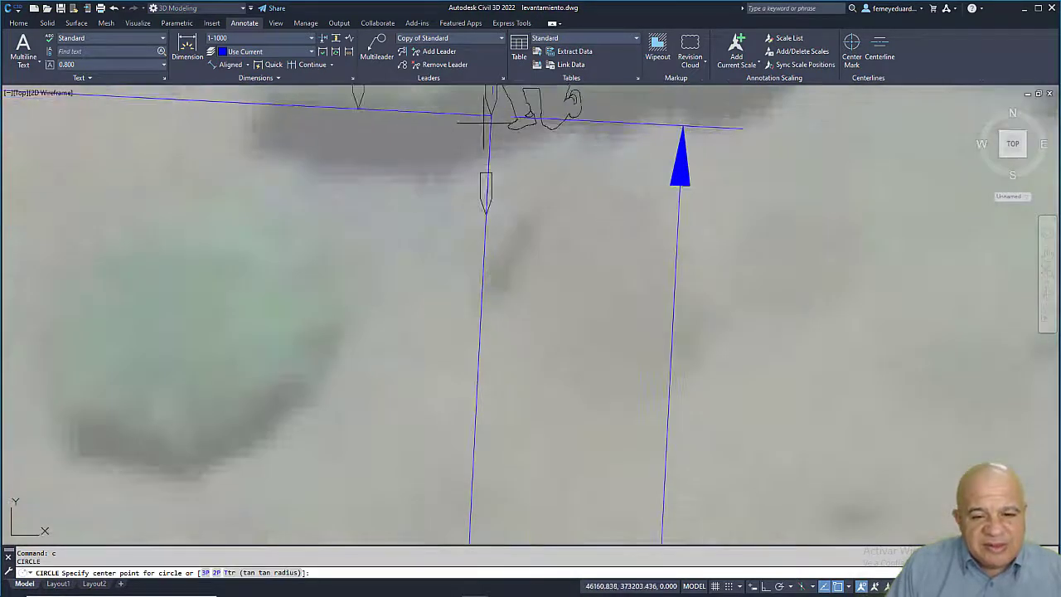
{"action": "left_click", "coordinate": [490, 116]}
{"action": "type", "text": "5"}
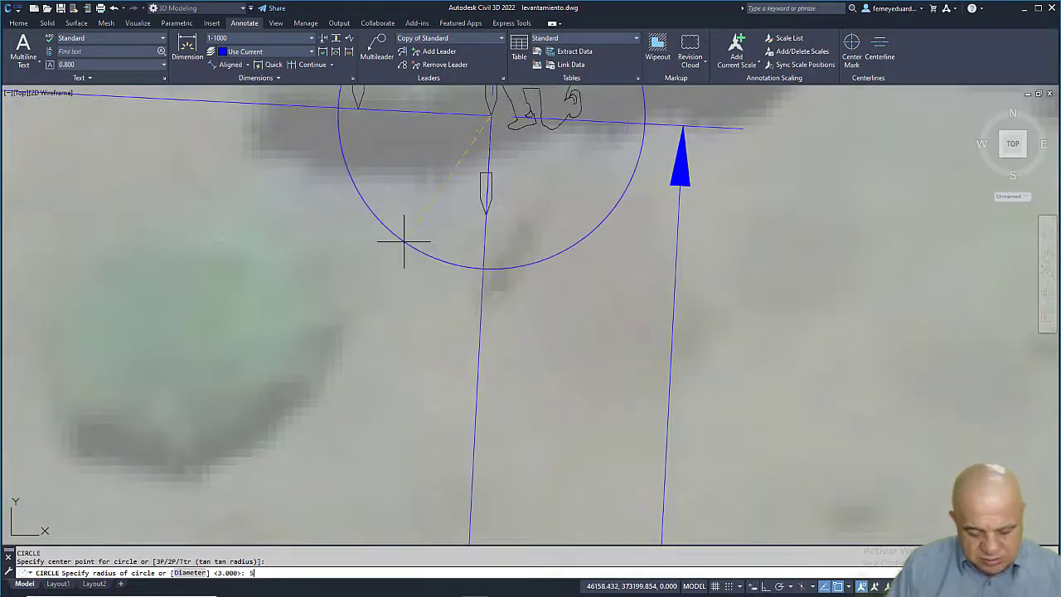
{"action": "type", "text": "0"}
{"action": "key", "text": "Return"}
{"action": "scroll", "coordinate": [407, 237], "scroll_direction": "down", "scroll_amount": 8}
{"action": "scroll", "coordinate": [473, 390], "scroll_direction": "up", "scroll_amount": 5}
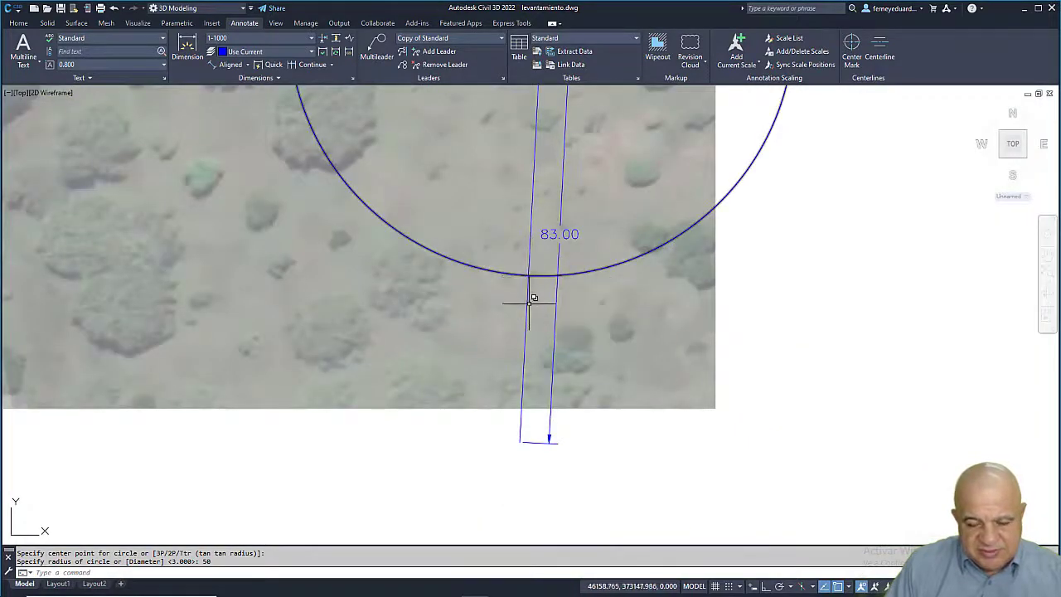
{"action": "scroll", "coordinate": [522, 238], "scroll_direction": "up", "scroll_amount": 4}
{"action": "scroll", "coordinate": [540, 206], "scroll_direction": "up", "scroll_amount": 4}
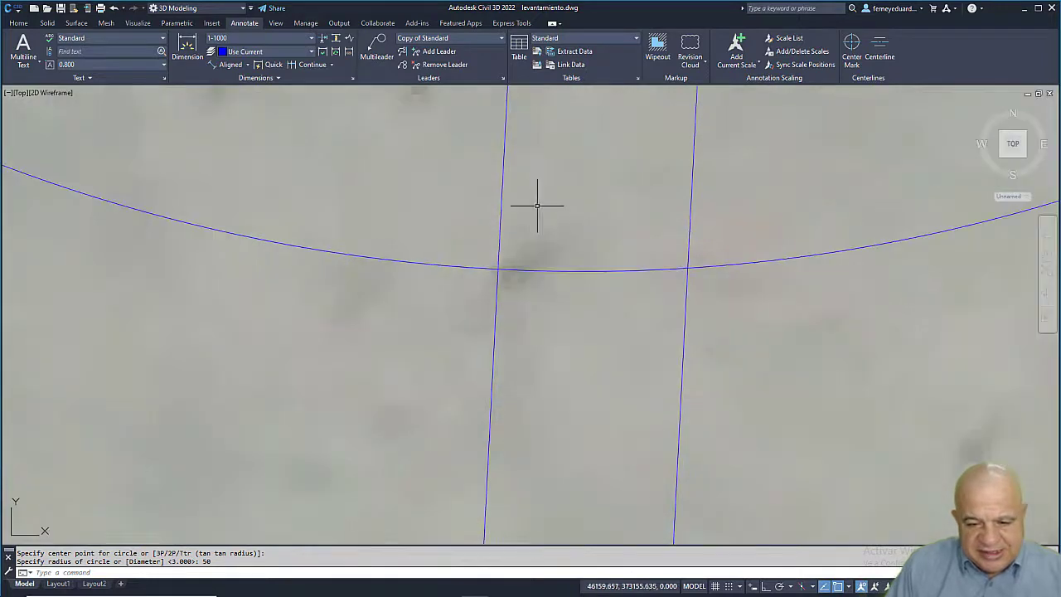
{"action": "scroll", "coordinate": [496, 267], "scroll_direction": "down", "scroll_amount": 4}
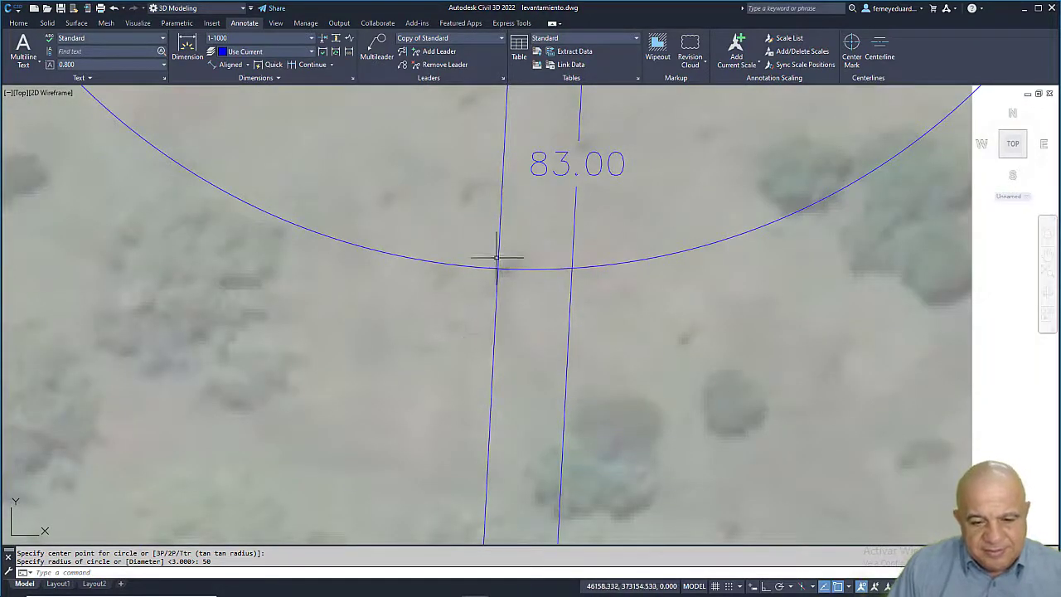
{"action": "scroll", "coordinate": [507, 224], "scroll_direction": "up", "scroll_amount": 2}
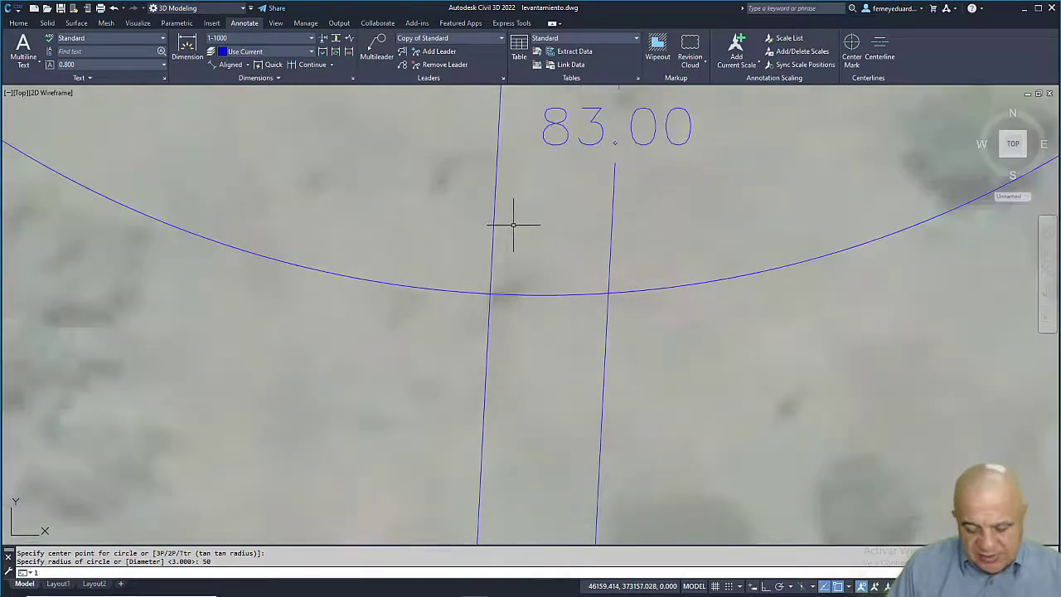
{"action": "key", "text": "Return"}
{"action": "left_click", "coordinate": [490, 213]}
{"action": "scroll", "coordinate": [490, 213], "scroll_direction": "down", "scroll_amount": 5}
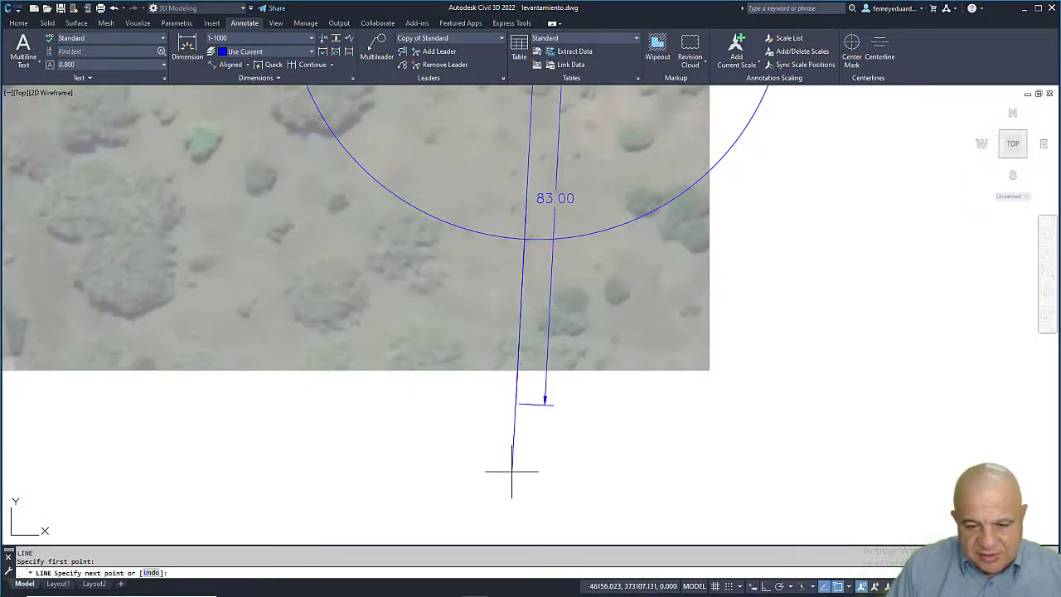
{"action": "key", "text": "Escape"}
{"action": "key", "text": "Escape"}
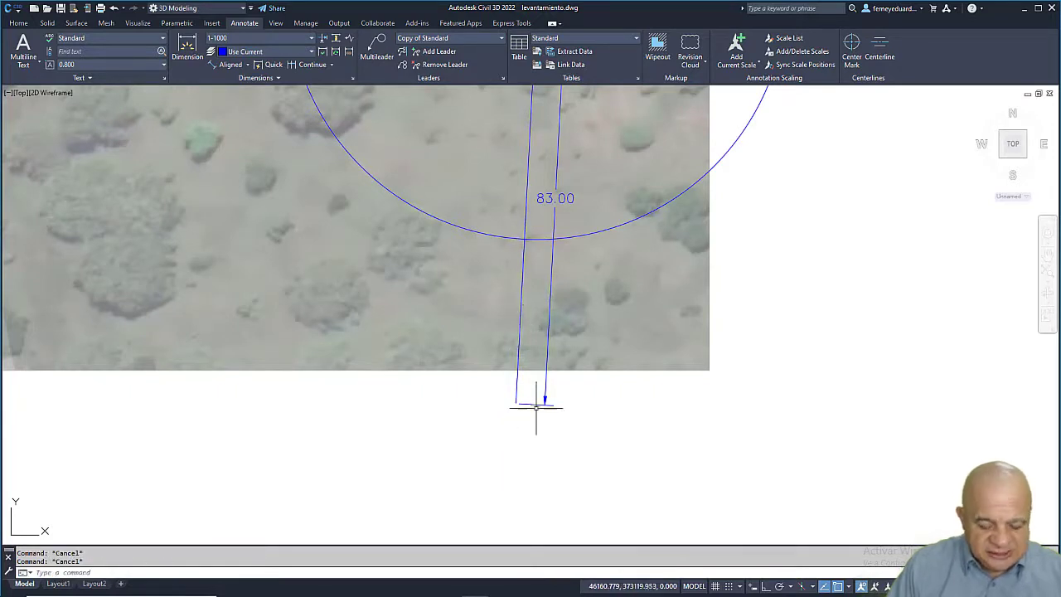
Step: Offset the radius 50 circle outward by 30
{"action": "type", "text": "o"}
{"action": "key", "text": "Return"}
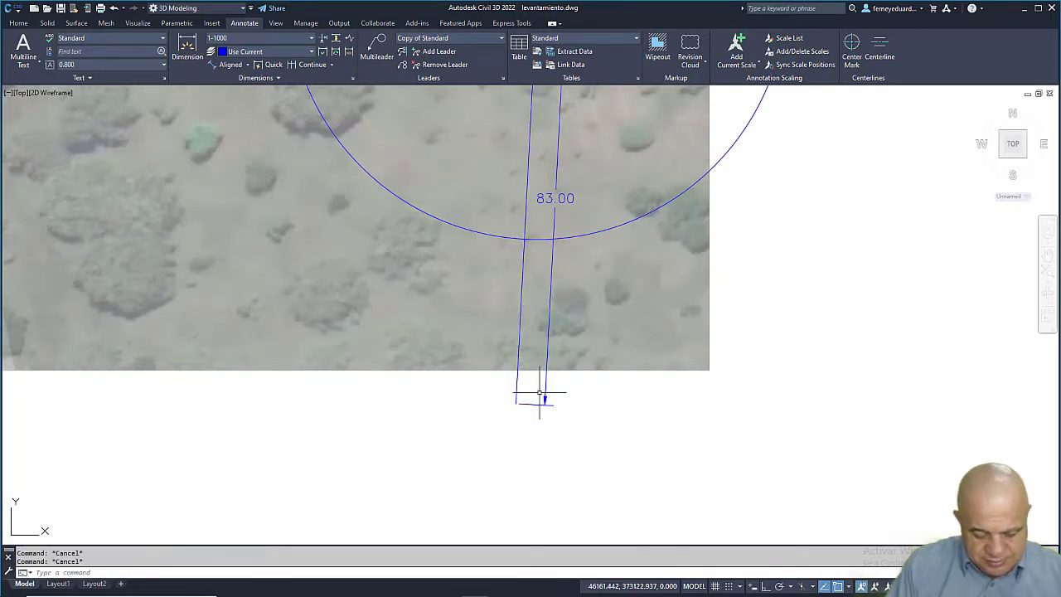
{"action": "type", "text": "30"}
{"action": "key", "text": "Return"}
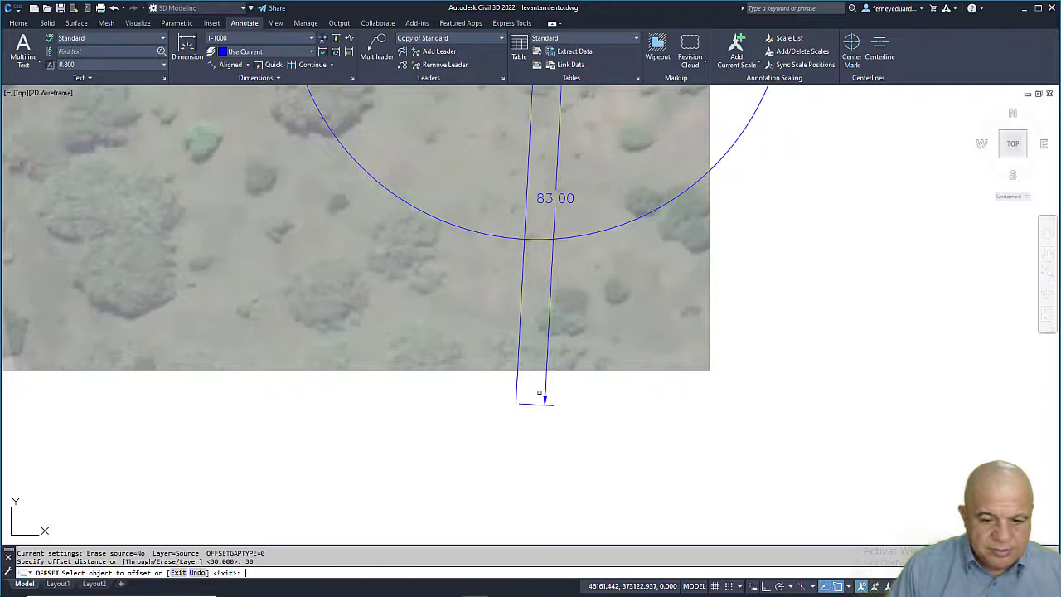
{"action": "left_click", "coordinate": [536, 242]}
{"action": "key", "text": "Down"}
{"action": "left_click", "coordinate": [605, 255]}
{"action": "key", "text": "Escape"}
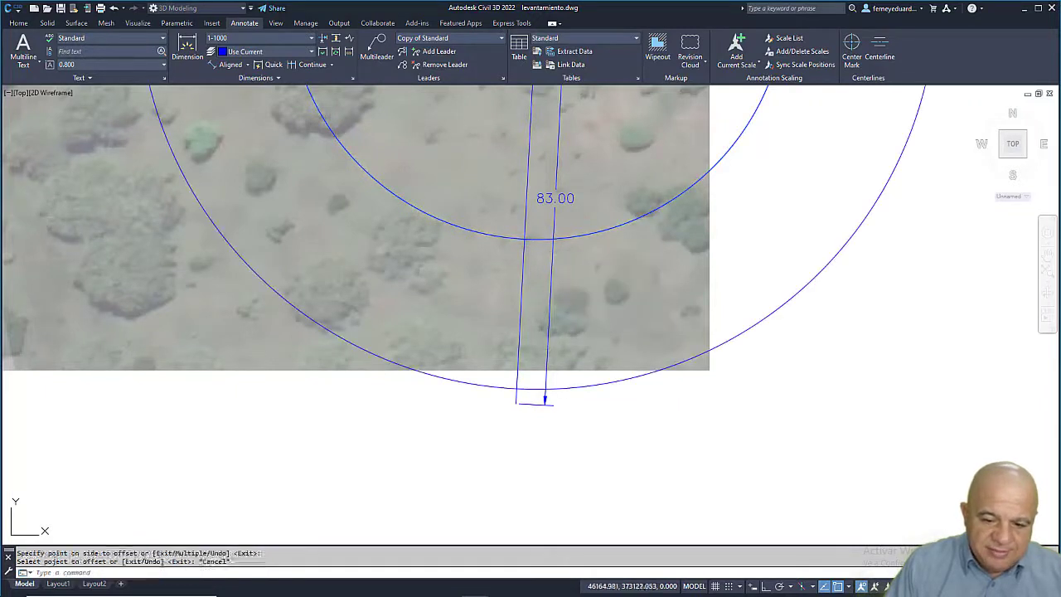
Step: Trim the end of the far-end perpendicular that extends beyond the outer circle, using that circle as the cutting edge
{"action": "type", "text": "tr"}
{"action": "key", "text": "Return"}
{"action": "left_click_drag", "start_coordinate": [540, 379], "coordinate": [523, 401]}
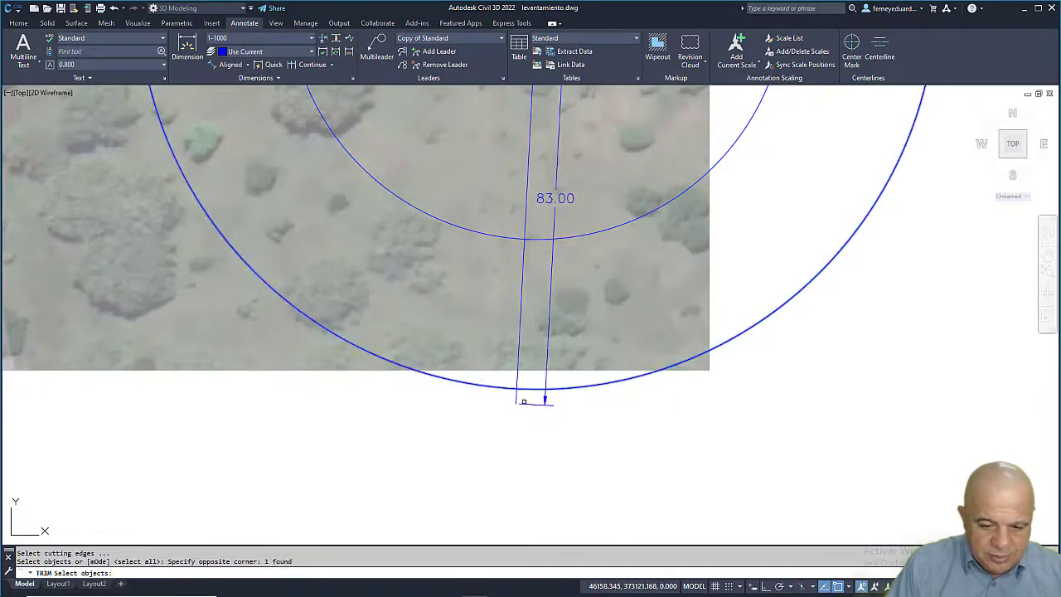
{"action": "key", "text": "Return"}
{"action": "scroll", "coordinate": [523, 402], "scroll_direction": "up", "scroll_amount": 2}
{"action": "left_click", "coordinate": [521, 392]}
{"action": "key", "text": "Escape"}
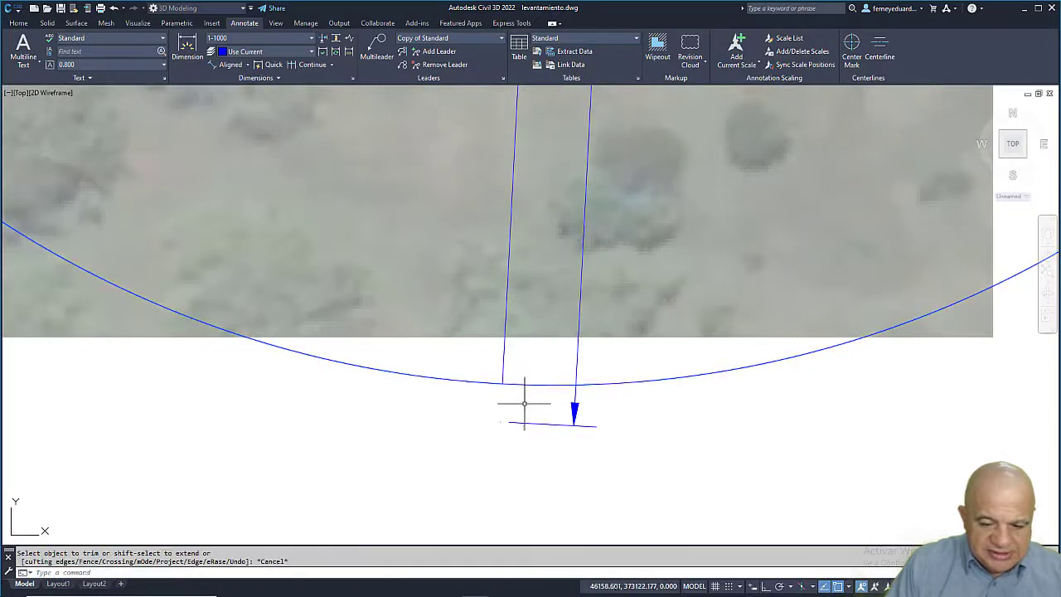
Step: Stretch the lower origin of the perpendicular's aligned dimension to the trimmed line's endpoint on the outer circle
{"action": "left_click", "coordinate": [524, 403]}
{"action": "left_click", "coordinate": [500, 426]}
{"action": "left_click", "coordinate": [500, 421]}
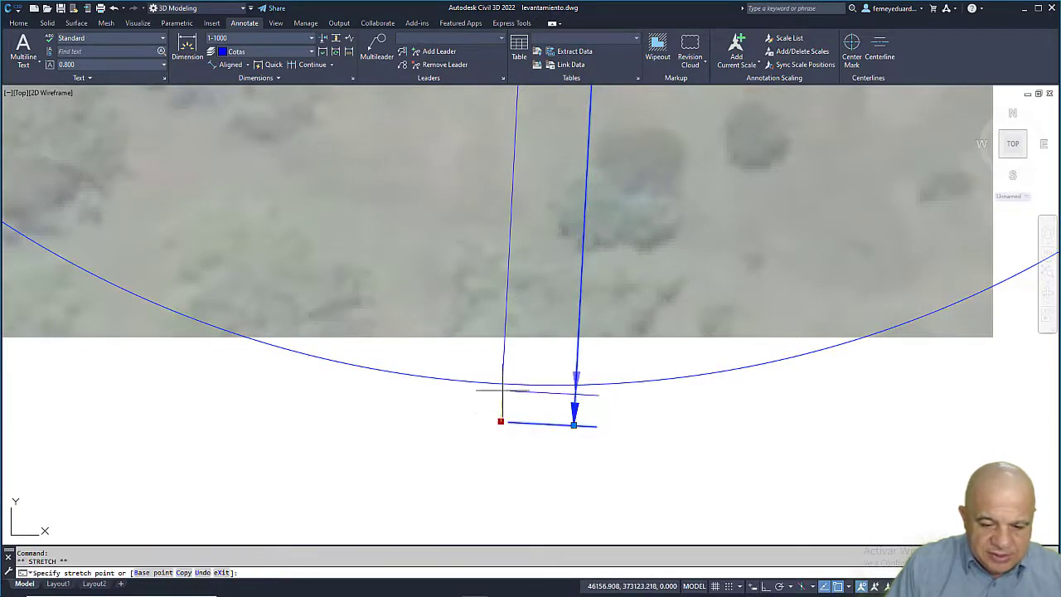
{"action": "key", "text": "Escape"}
{"action": "key", "text": "Escape"}
{"action": "scroll", "coordinate": [539, 397], "scroll_direction": "down", "scroll_amount": 10}
{"action": "scroll", "coordinate": [580, 286], "scroll_direction": "up", "scroll_amount": 2}
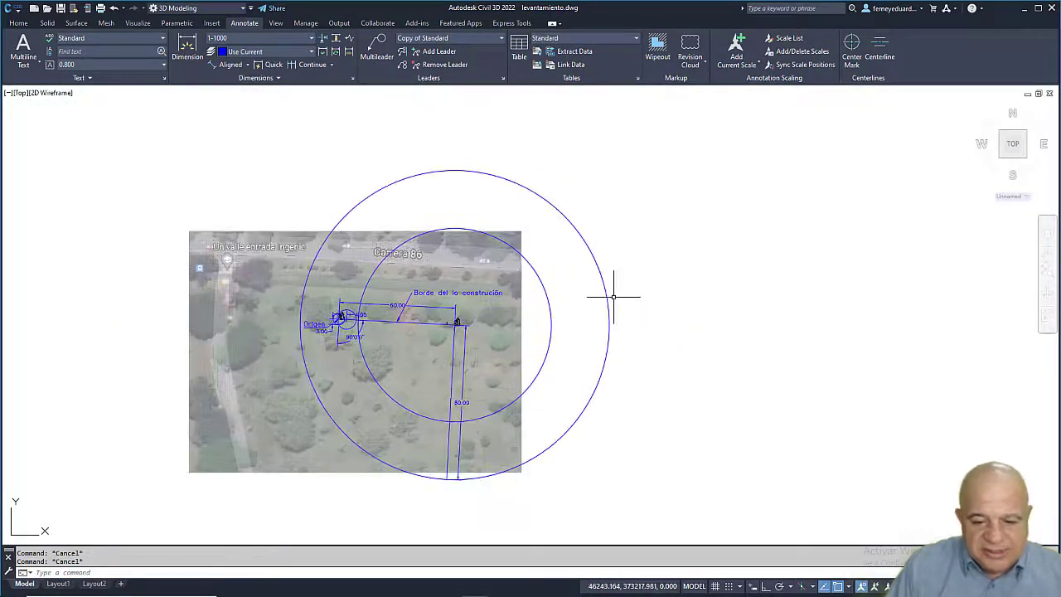
Step: Erase the two large construction circles centred on the edge's far endpoint
{"action": "left_click", "coordinate": [620, 282]}
{"action": "left_click", "coordinate": [549, 322]}
{"action": "key", "text": "Delete"}
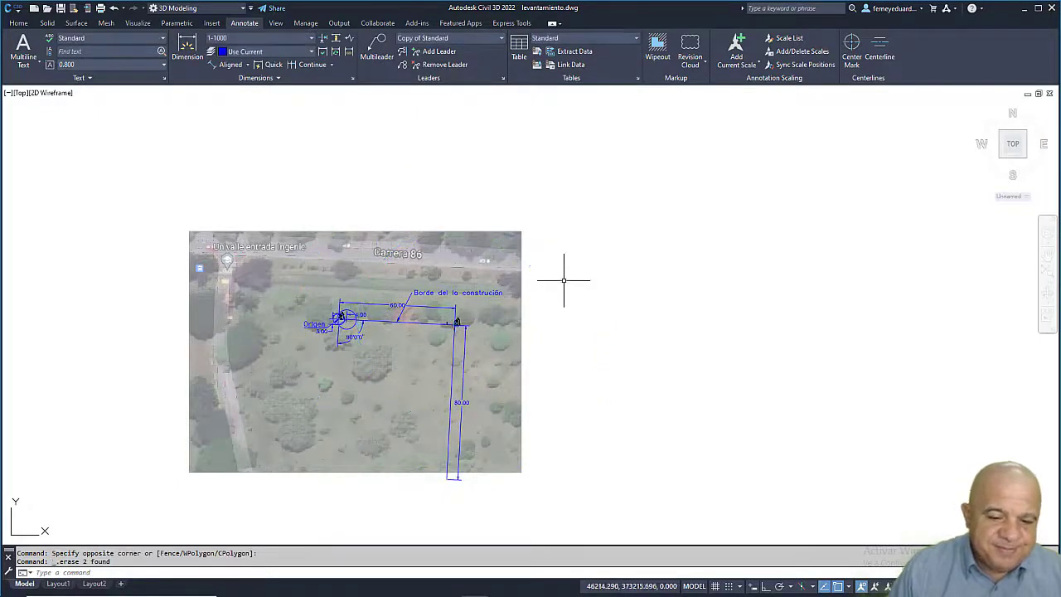
{"action": "scroll", "coordinate": [456, 454], "scroll_direction": "up", "scroll_amount": 2}
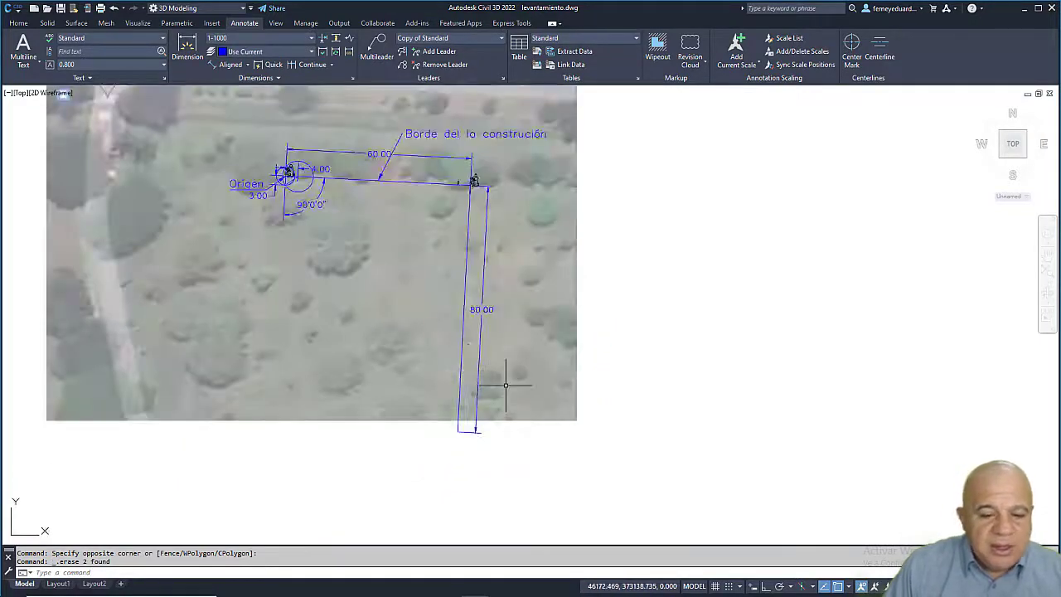
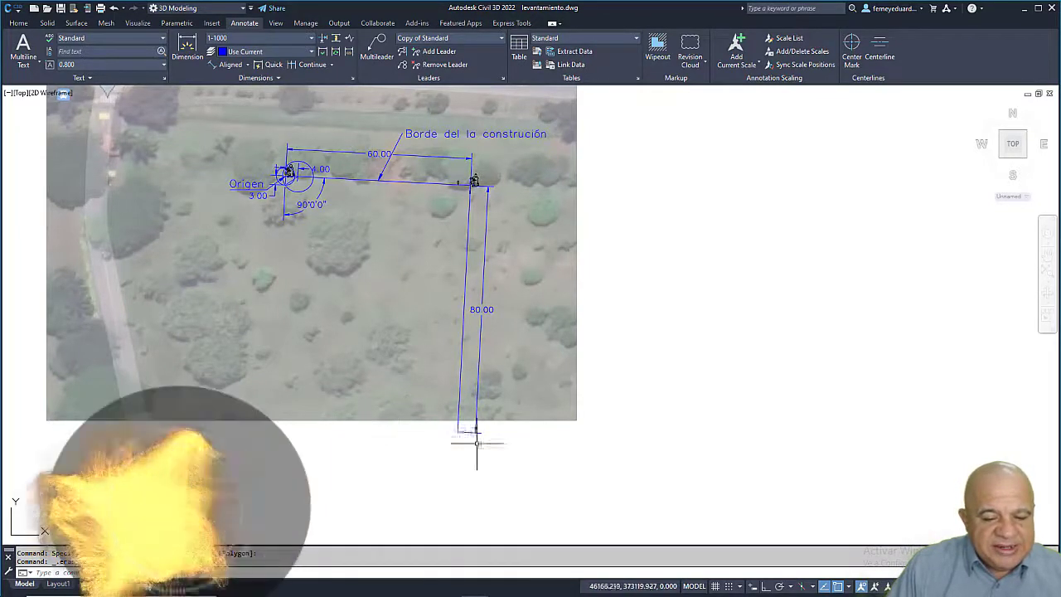
Step: Draw a circle of radius 4 centred on the lower endpoint of the 80.00 perpendicular
{"action": "scroll", "coordinate": [469, 439], "scroll_direction": "up", "scroll_amount": 3}
{"action": "scroll", "coordinate": [472, 384], "scroll_direction": "up", "scroll_amount": 2}
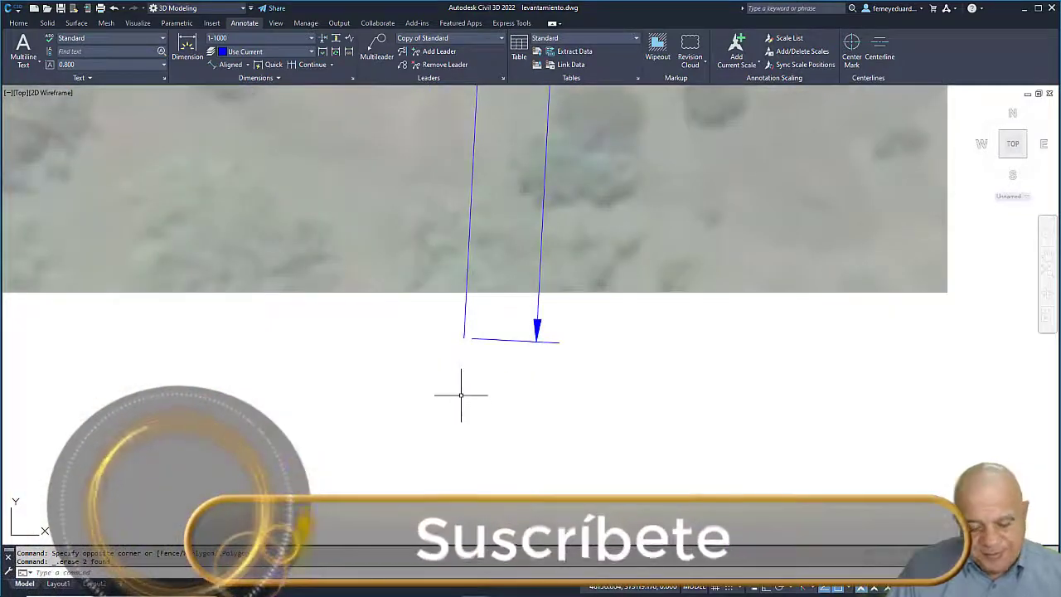
{"action": "type", "text": "c"}
{"action": "key", "text": "Return"}
{"action": "left_click", "coordinate": [464, 337]}
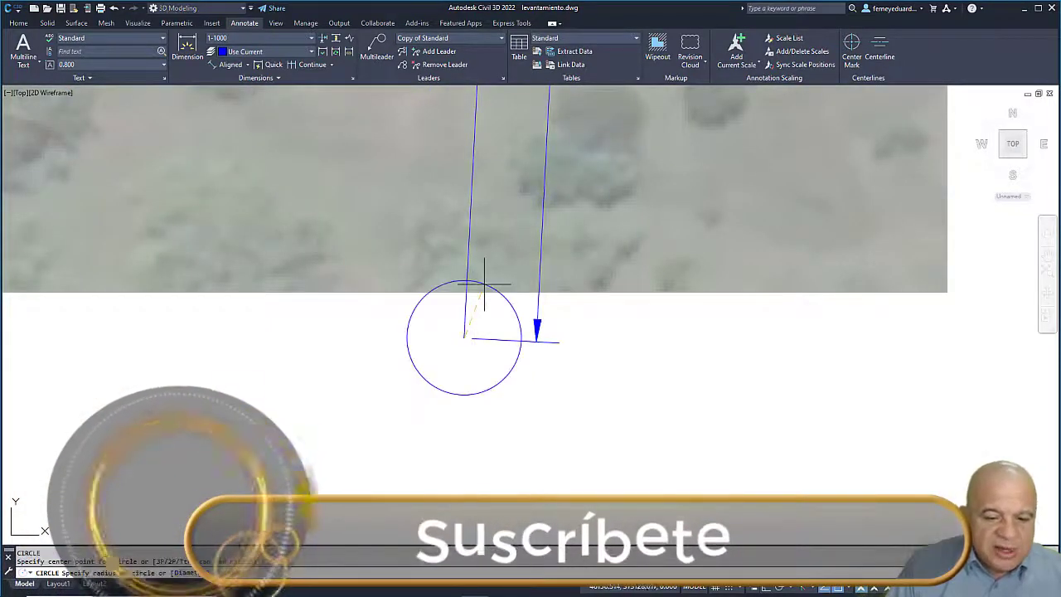
{"action": "type", "text": "4"}
{"action": "key", "text": "Return"}
{"action": "scroll", "coordinate": [479, 291], "scroll_direction": "up", "scroll_amount": 1}
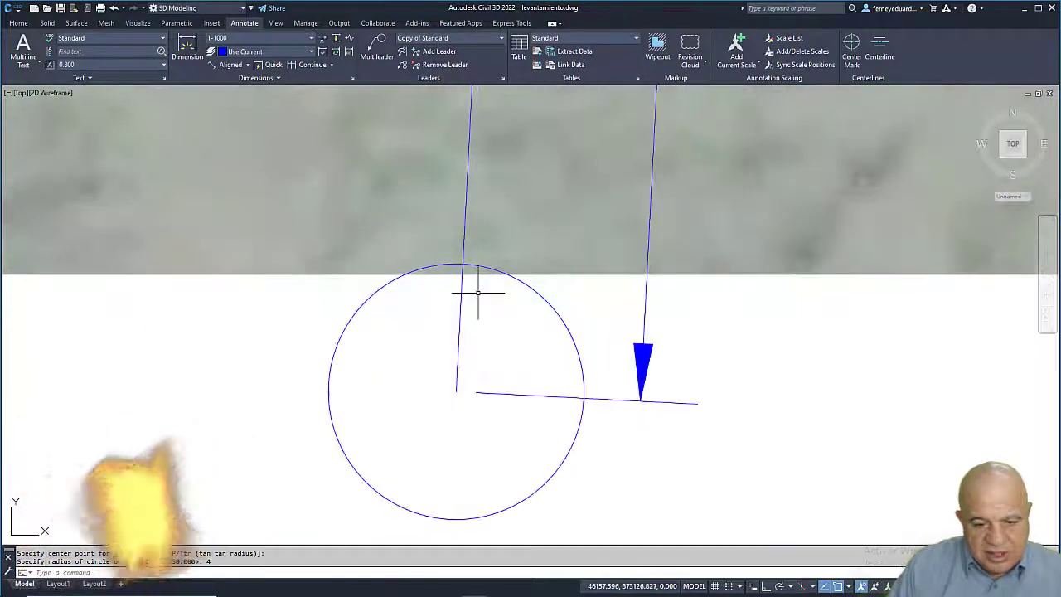
Step: Copy the stake symbol beside the edge's far endpoint, by its tip, to where the radius-4 circle crosses the 80.00 perpendicular
{"action": "scroll", "coordinate": [475, 294], "scroll_direction": "down", "scroll_amount": 4}
{"action": "key", "text": "Escape"}
{"action": "type", "text": "cp"}
{"action": "key", "text": "Return"}
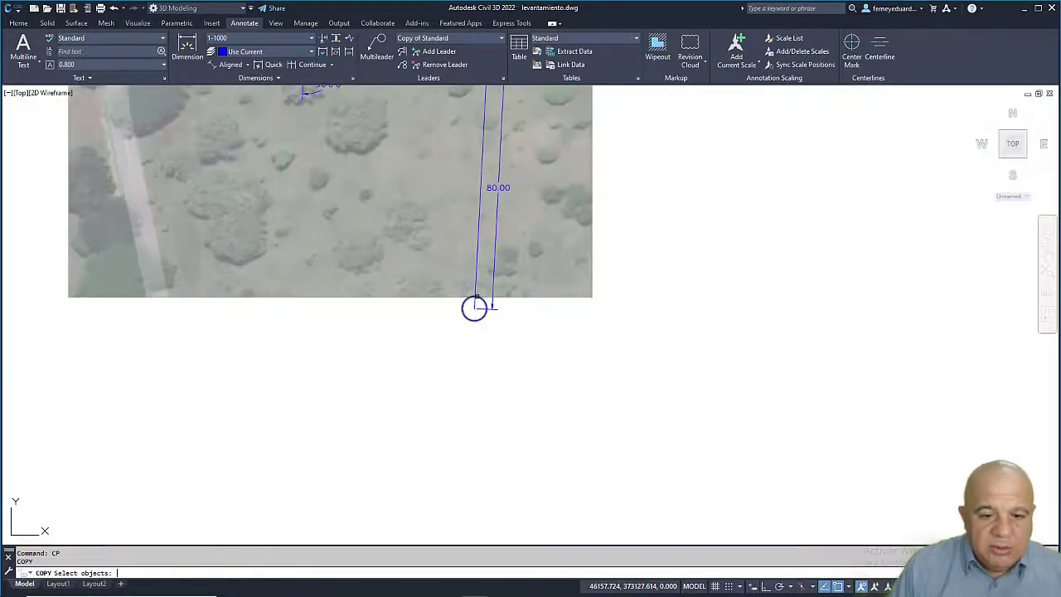
{"action": "middle_click_drag", "start_coordinate": [469, 307], "coordinate": [421, 414]}
{"action": "scroll", "coordinate": [439, 170], "scroll_direction": "up", "scroll_amount": 3}
{"action": "scroll", "coordinate": [424, 172], "scroll_direction": "up", "scroll_amount": 2}
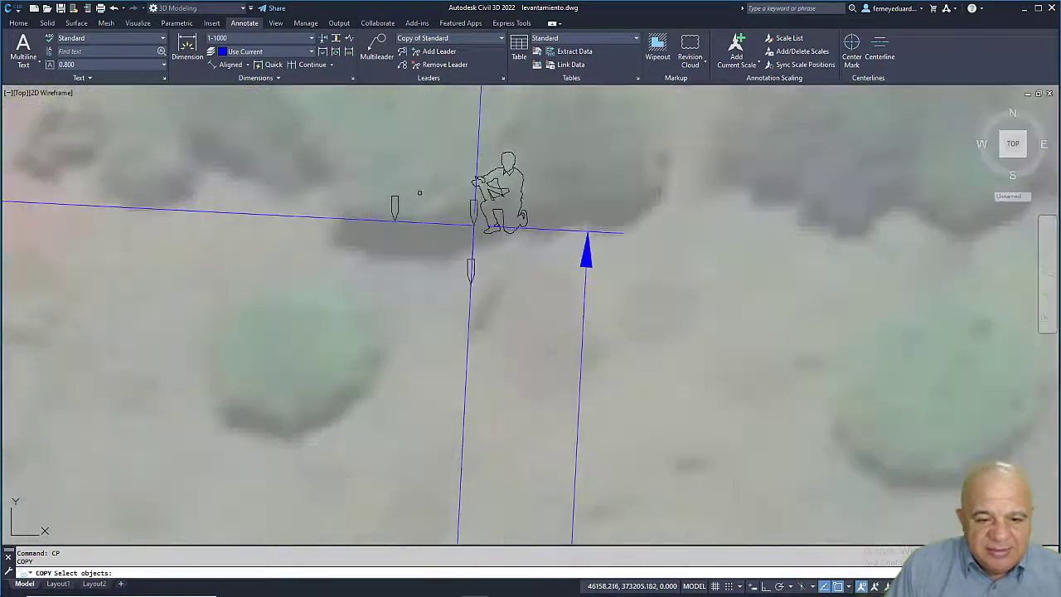
{"action": "left_click", "coordinate": [396, 212]}
{"action": "key", "text": "Return"}
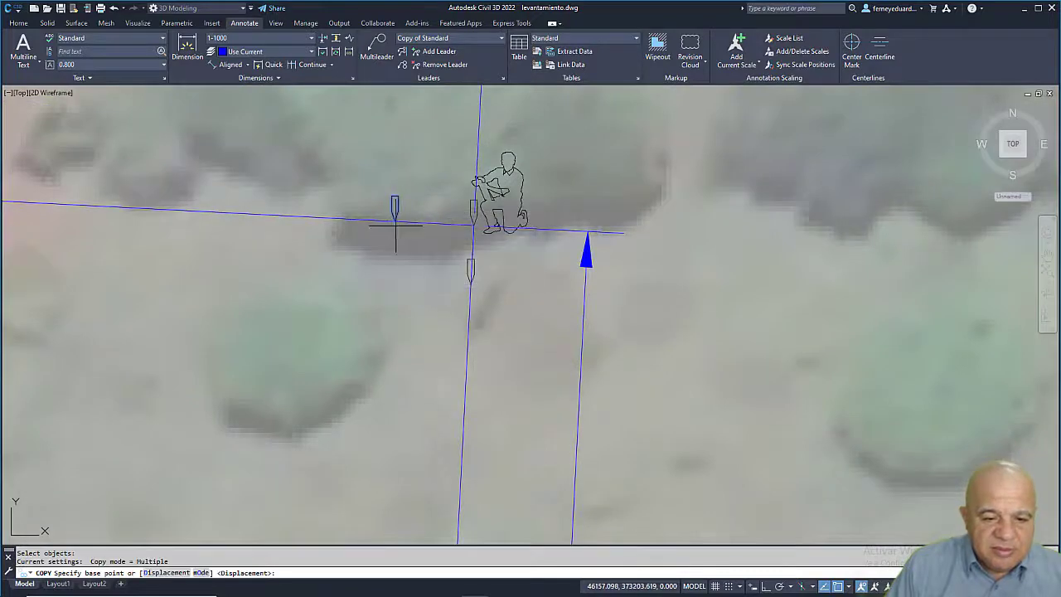
{"action": "left_click", "coordinate": [395, 222]}
{"action": "scroll", "coordinate": [398, 217], "scroll_direction": "down", "scroll_amount": 5}
{"action": "scroll", "coordinate": [538, 398], "scroll_direction": "up", "scroll_amount": 5}
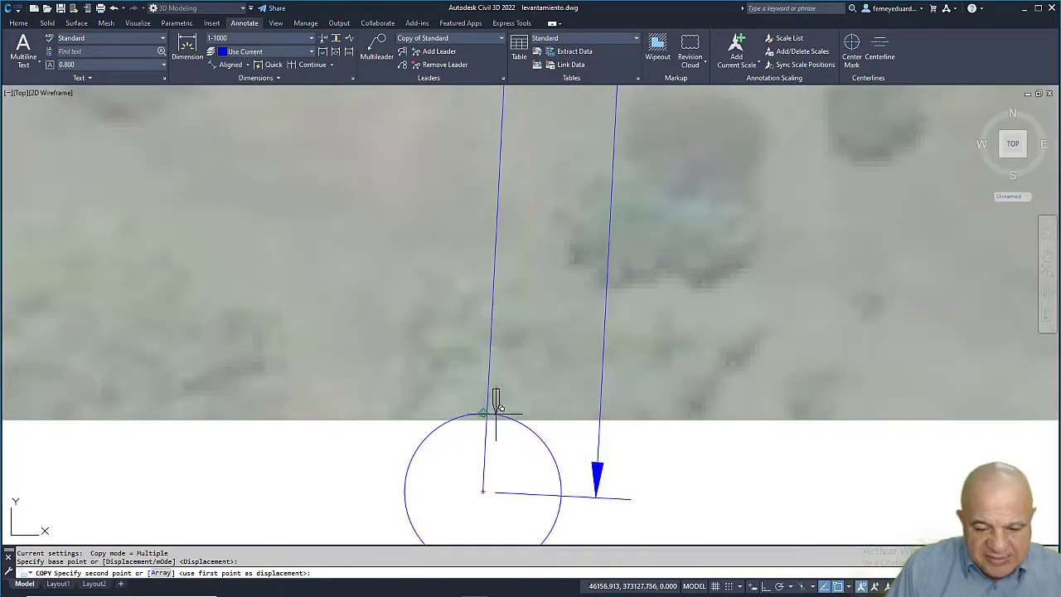
{"action": "scroll", "coordinate": [487, 410], "scroll_direction": "up", "scroll_amount": 2}
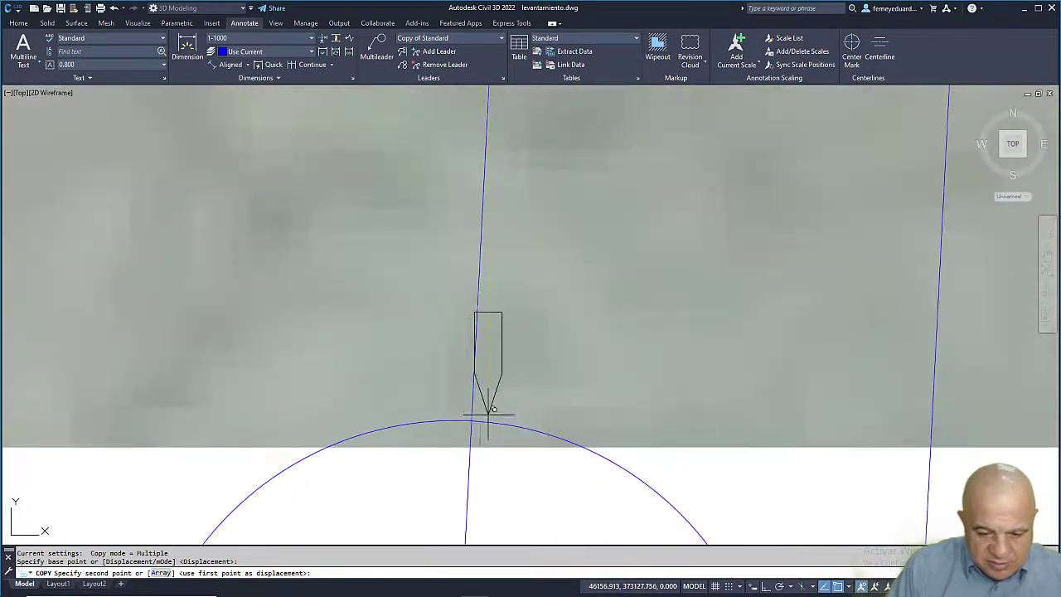
{"action": "left_click", "coordinate": [486, 419]}
{"action": "key", "text": "Escape"}
Step: Erase the radius-4 circle centred on the perpendicular's lower endpoint
{"action": "scroll", "coordinate": [569, 338], "scroll_direction": "down", "scroll_amount": 3}
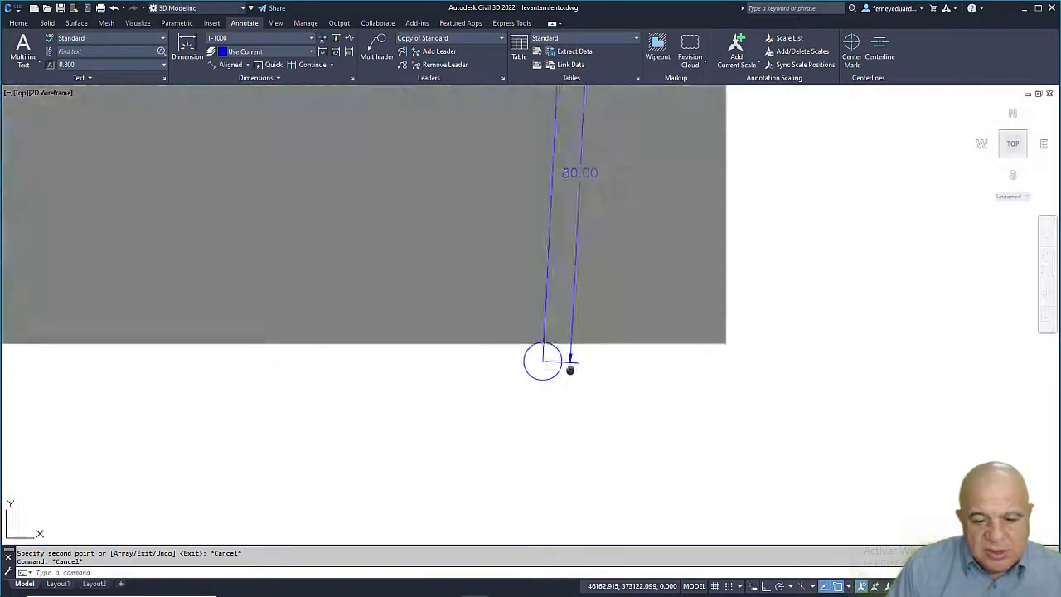
{"action": "scroll", "coordinate": [557, 350], "scroll_direction": "up", "scroll_amount": 7}
{"action": "left_click", "coordinate": [607, 296]}
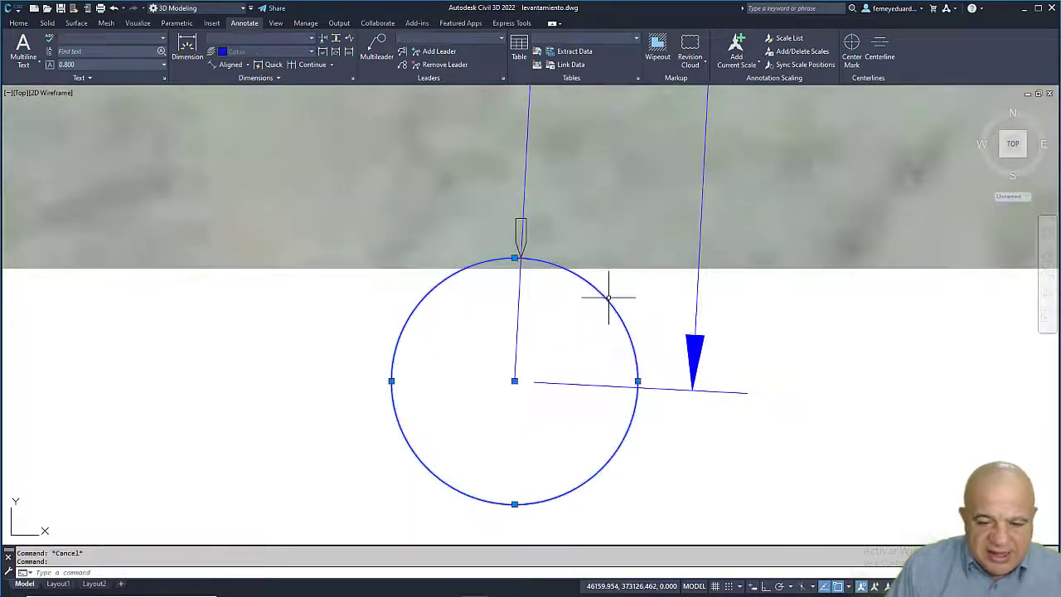
{"action": "key", "text": "Delete"}
Step: Draw a circle of radius 5 centred on the copied stake's tip and one of radius 3 centred on the perpendicular's lower endpoint
{"action": "type", "text": "c"}
{"action": "key", "text": "Return"}
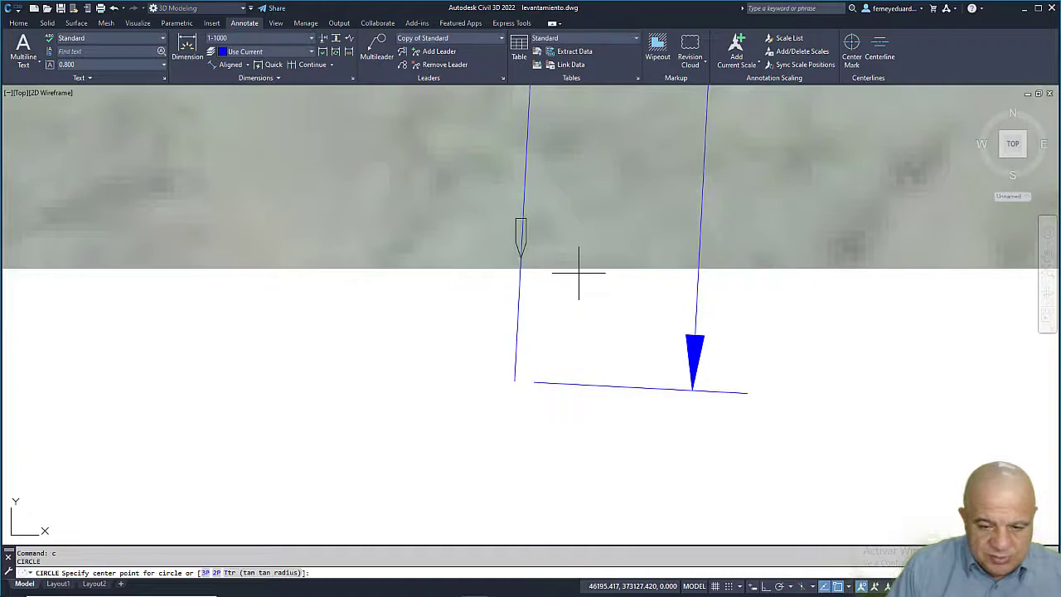
{"action": "left_click", "coordinate": [521, 257]}
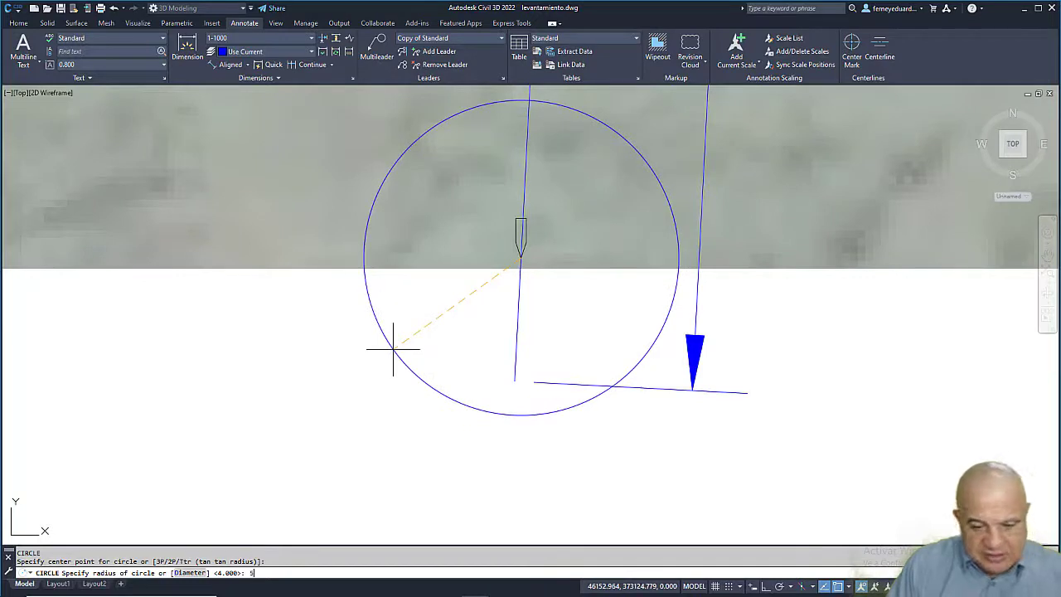
{"action": "key", "text": "Return"}
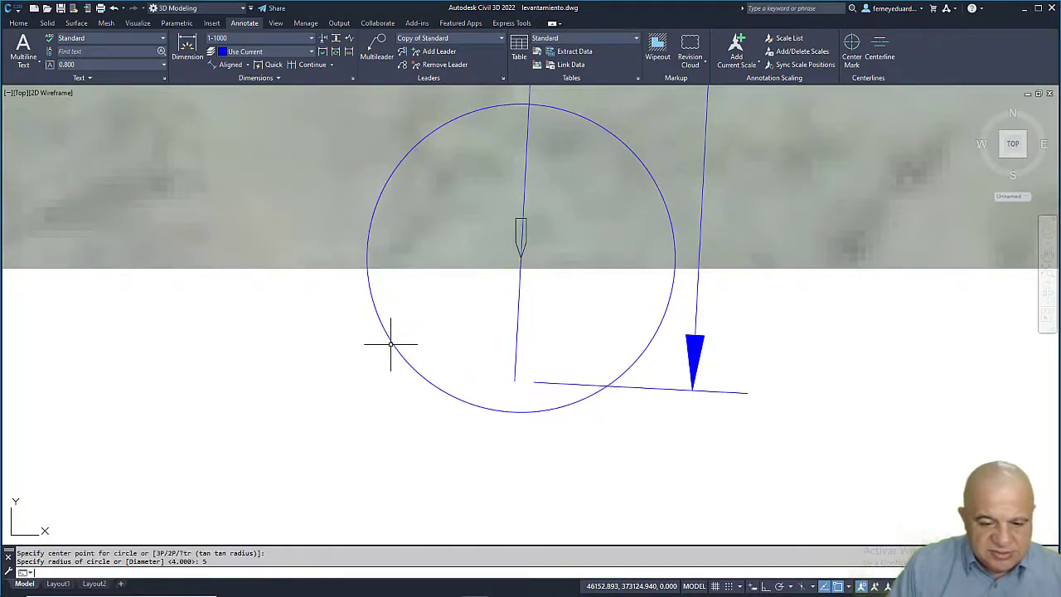
{"action": "type", "text": "c"}
{"action": "key", "text": "Return"}
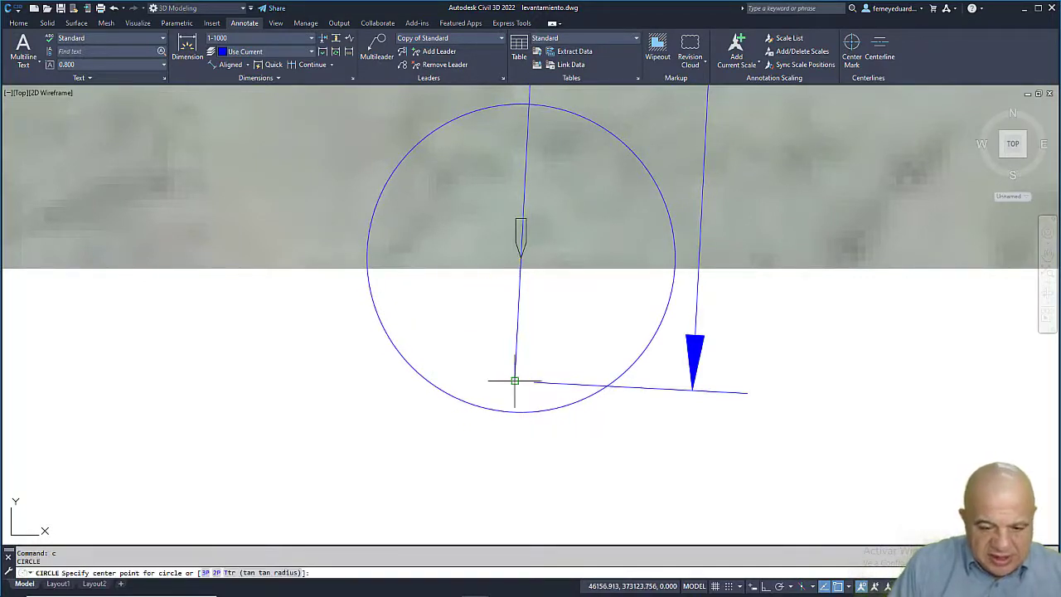
{"action": "left_click", "coordinate": [515, 381]}
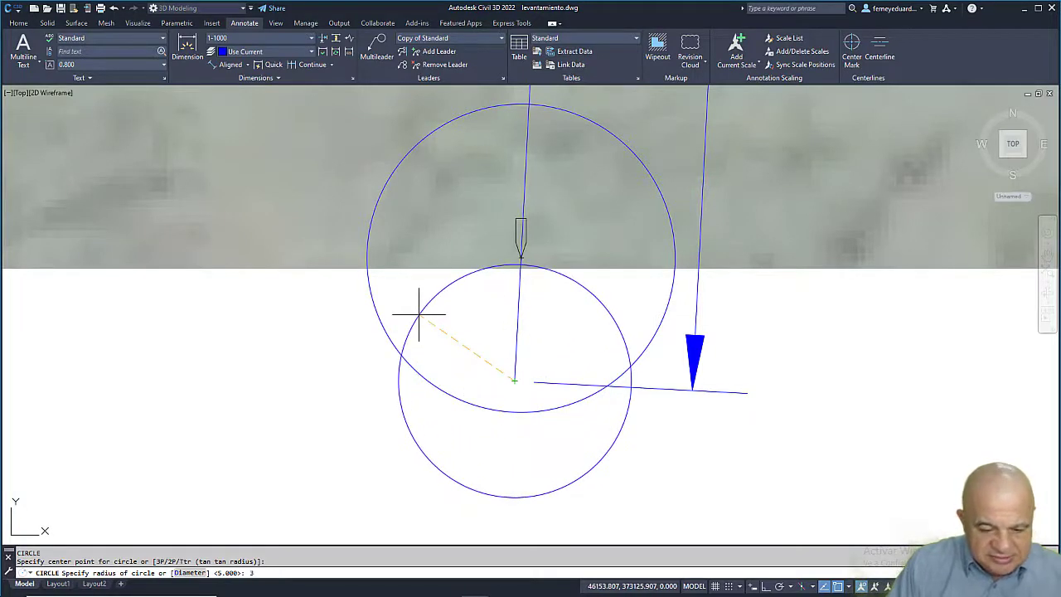
{"action": "key", "text": "Return"}
Step: Draw a line from the perpendicular's lower endpoint to the western intersection of the radius-5 and radius-3 circles
{"action": "scroll", "coordinate": [411, 381], "scroll_direction": "up", "scroll_amount": 2}
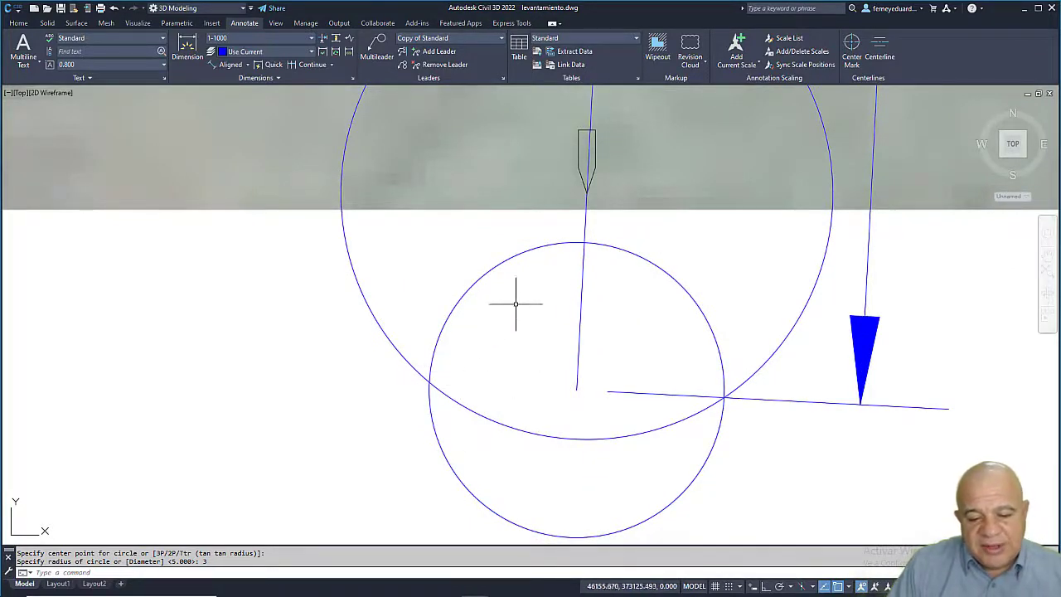
{"action": "type", "text": "l"}
{"action": "key", "text": "Return"}
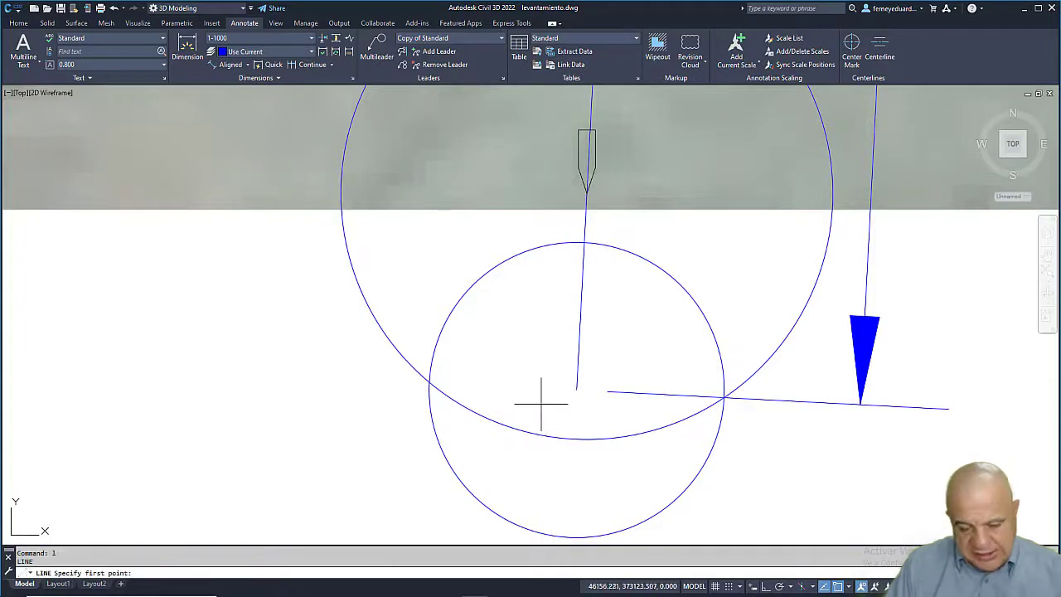
{"action": "left_click", "coordinate": [574, 392]}
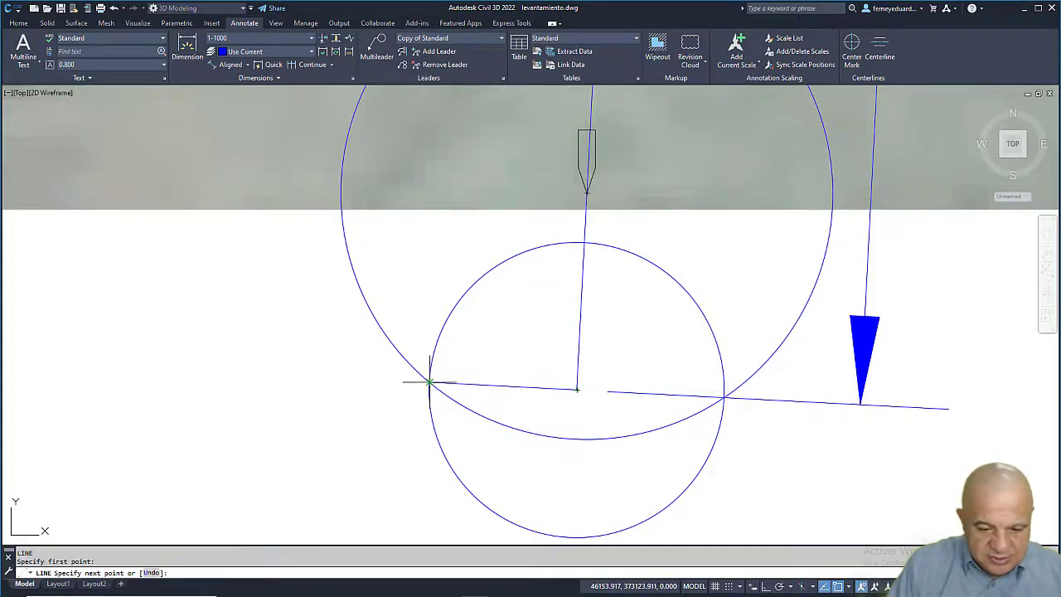
{"action": "key", "text": "Escape"}
Step: Copy the stake symbol from the perpendicular, by its tip, to the western intersection of the two circles
{"action": "scroll", "coordinate": [601, 344], "scroll_direction": "down", "scroll_amount": 4}
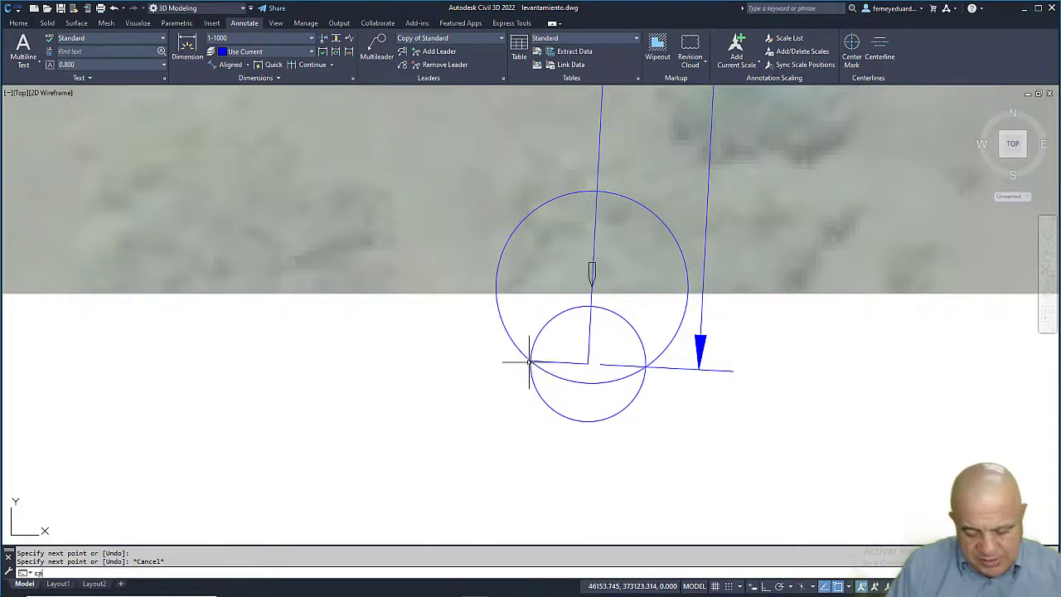
{"action": "type", "text": "cp"}
{"action": "key", "text": "Return"}
{"action": "left_click", "coordinate": [577, 291]}
{"action": "key", "text": "Return"}
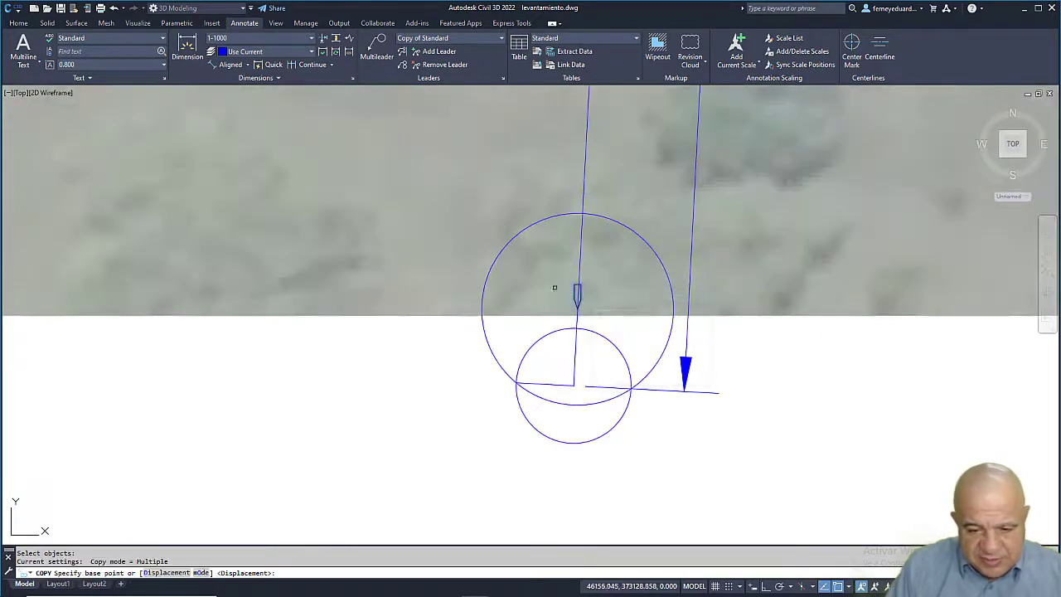
{"action": "scroll", "coordinate": [574, 313], "scroll_direction": "up", "scroll_amount": 4}
{"action": "left_click", "coordinate": [587, 306]}
{"action": "scroll", "coordinate": [588, 308], "scroll_direction": "down", "scroll_amount": 2}
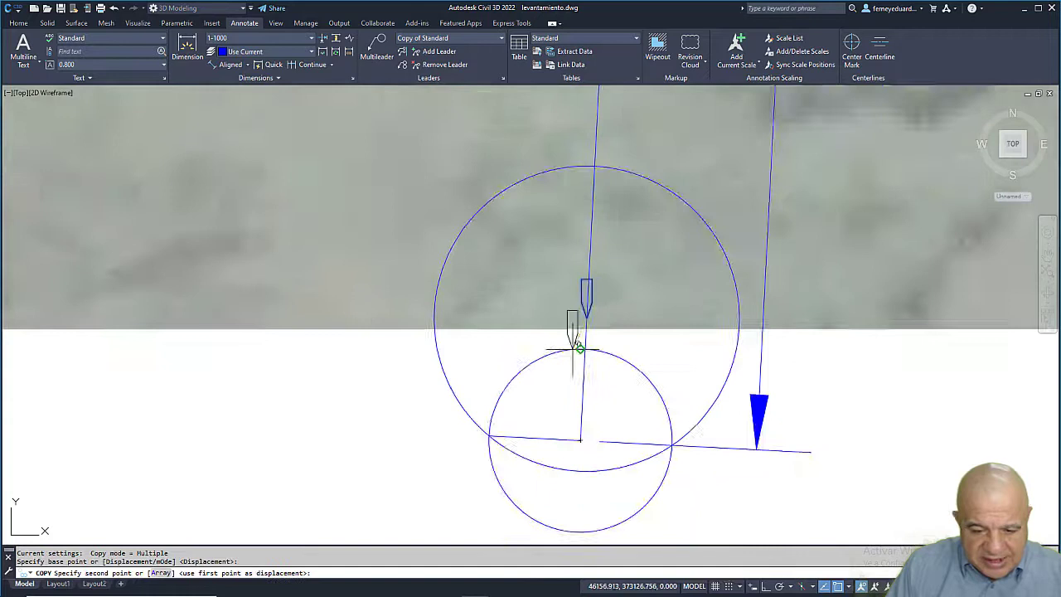
{"action": "left_click", "coordinate": [490, 433]}
{"action": "key", "text": "Escape"}
Step: Draw a line from the perpendicular's lower endpoint through the new stake, ending 60 along the short line's extension using the Extension snap
{"action": "type", "text": "l"}
{"action": "key", "text": "Return"}
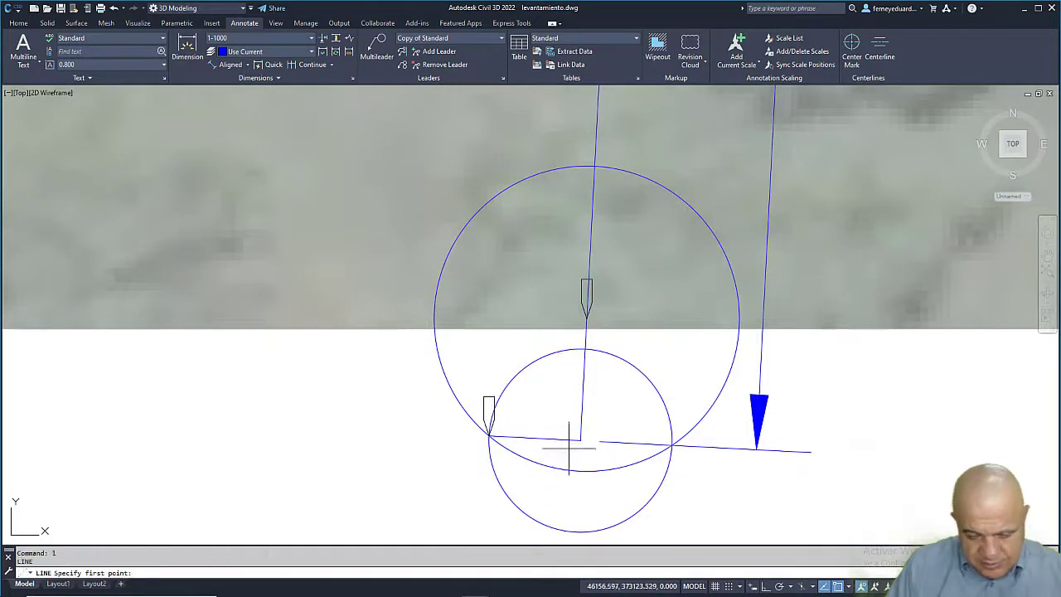
{"action": "left_click", "coordinate": [580, 439]}
{"action": "scroll", "coordinate": [673, 440], "scroll_direction": "down", "scroll_amount": 2}
{"action": "scroll", "coordinate": [466, 434], "scroll_direction": "up", "scroll_amount": 2}
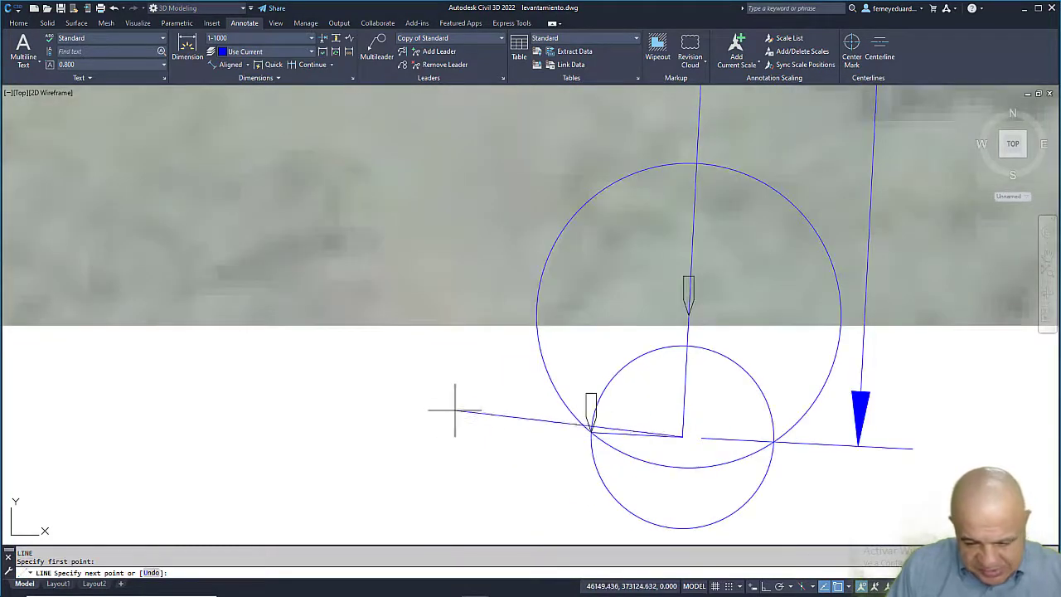
{"action": "scroll", "coordinate": [442, 362], "scroll_direction": "down", "scroll_amount": 2}
{"action": "scroll", "coordinate": [517, 355], "scroll_direction": "up", "scroll_amount": 2}
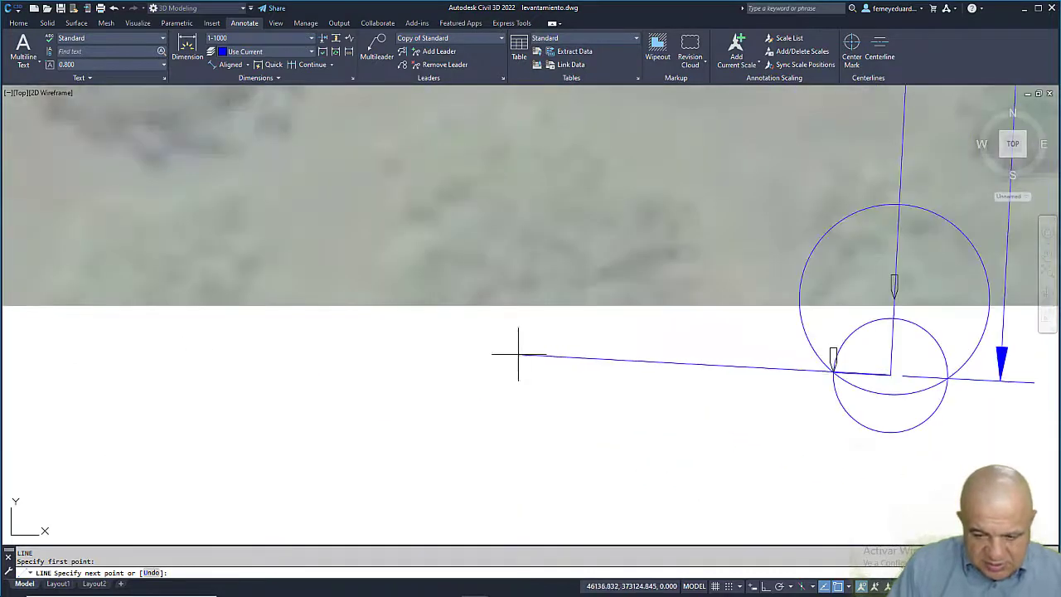
{"action": "middle_click_drag", "start_coordinate": [847, 375], "coordinate": [426, 367]}
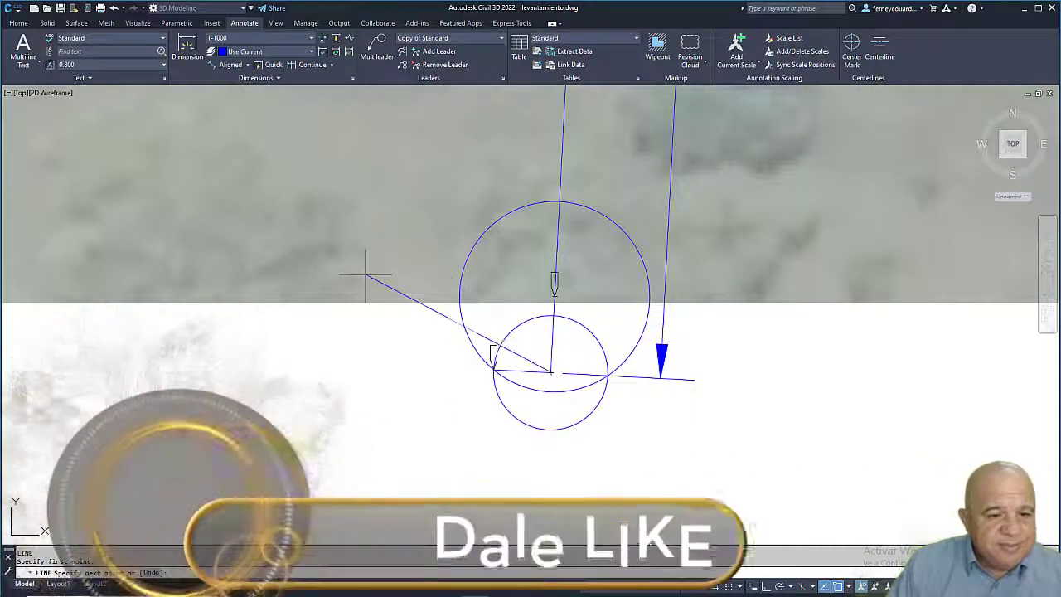
{"action": "right_click", "coordinate": [347, 264], "text": "shift"}
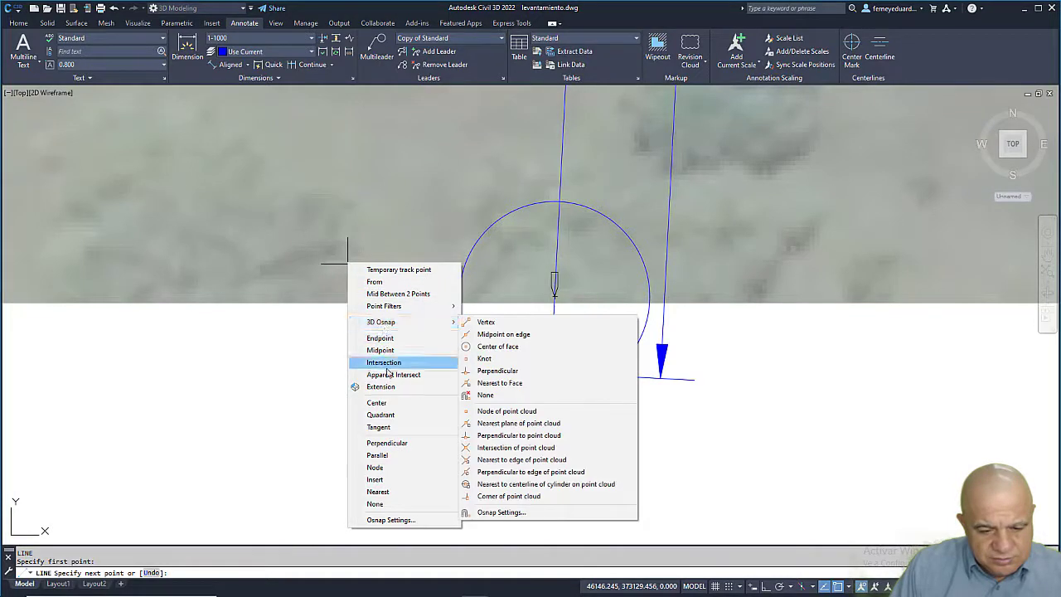
{"action": "left_click", "coordinate": [387, 387]}
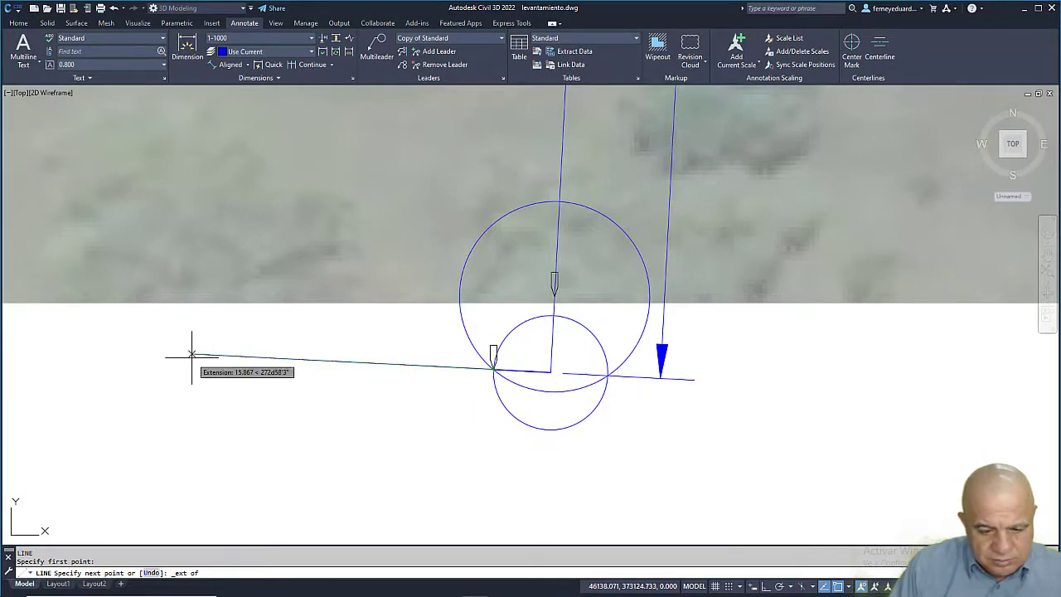
{"action": "type", "text": "6"}
{"action": "key", "text": "Return"}
{"action": "scroll", "coordinate": [630, 340], "scroll_direction": "down", "scroll_amount": 5}
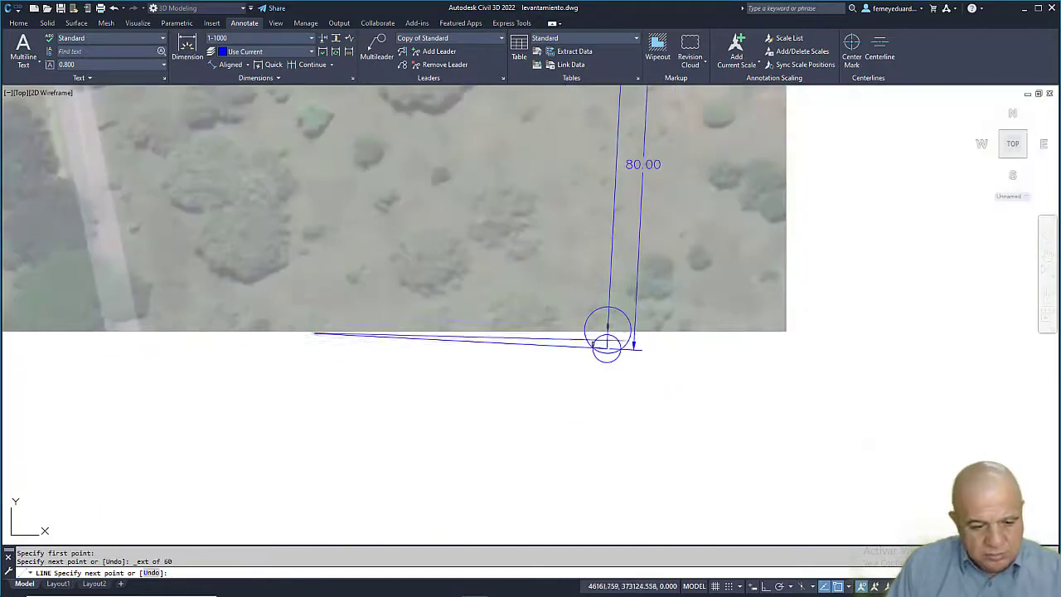
{"action": "key", "text": "Escape"}
{"action": "key", "text": "Escape"}
Step: Draw the closing boundary line from the western end of the new lower edge up to the Origen point
{"action": "middle_click_drag", "start_coordinate": [526, 343], "coordinate": [461, 441]}
{"action": "scroll", "coordinate": [462, 377], "scroll_direction": "down", "scroll_amount": 4}
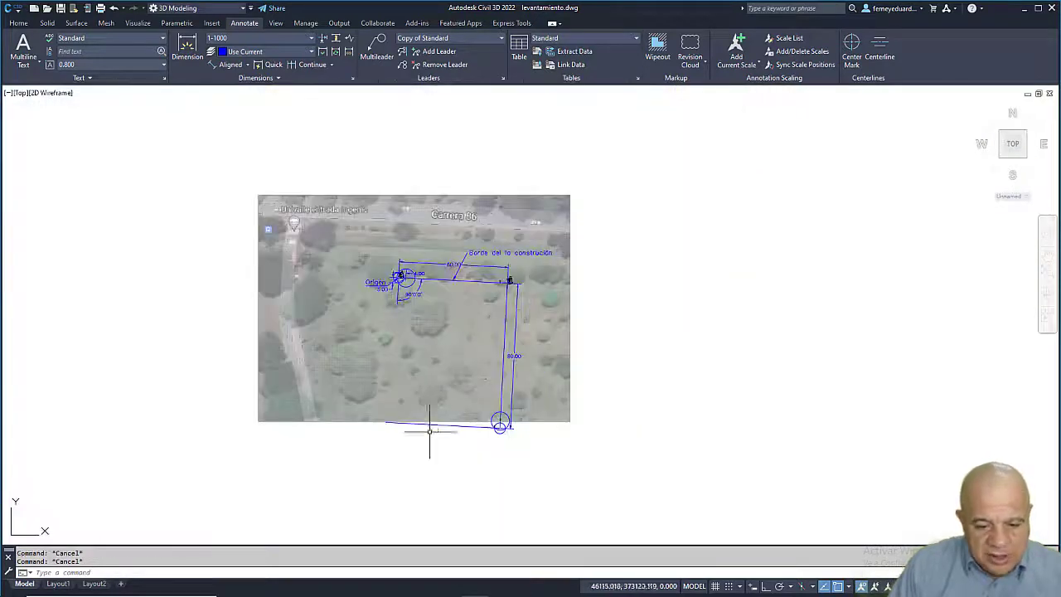
{"action": "scroll", "coordinate": [427, 435], "scroll_direction": "up", "scroll_amount": 2}
{"action": "key", "text": "Return"}
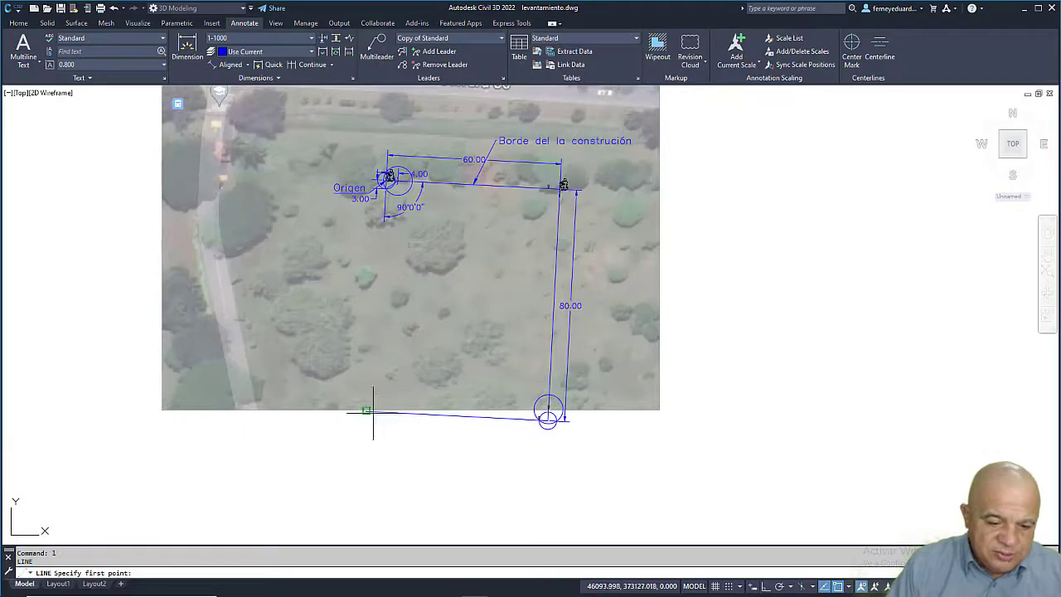
{"action": "left_click", "coordinate": [373, 412]}
{"action": "scroll", "coordinate": [367, 171], "scroll_direction": "up", "scroll_amount": 5}
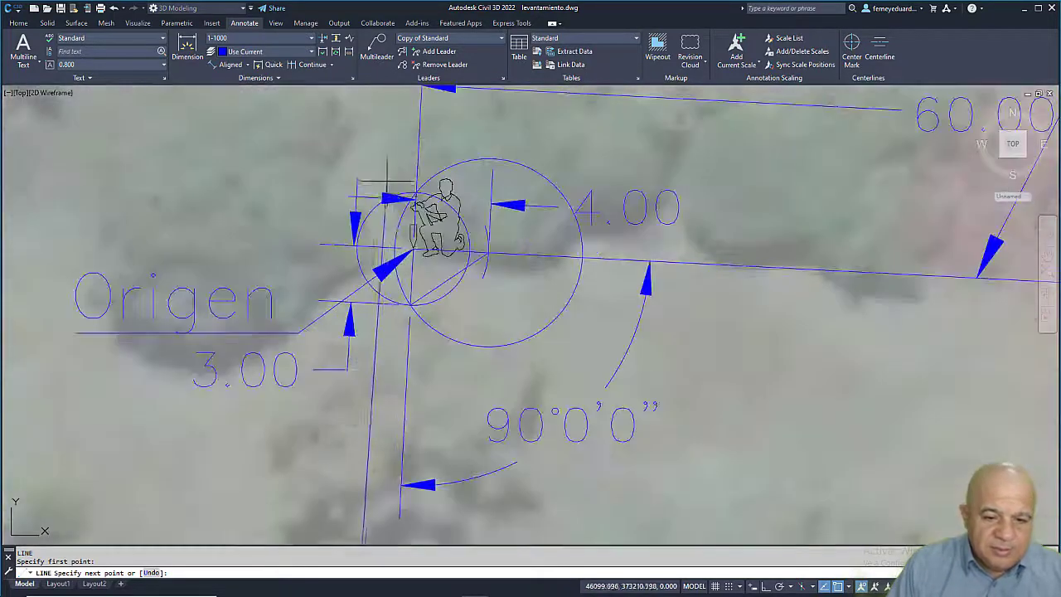
{"action": "key", "text": "Escape"}
Step: Try to place an aligned dimension along the lower edge, from its western end to the perpendicular's lower endpoint
{"action": "scroll", "coordinate": [468, 258], "scroll_direction": "down", "scroll_amount": 5}
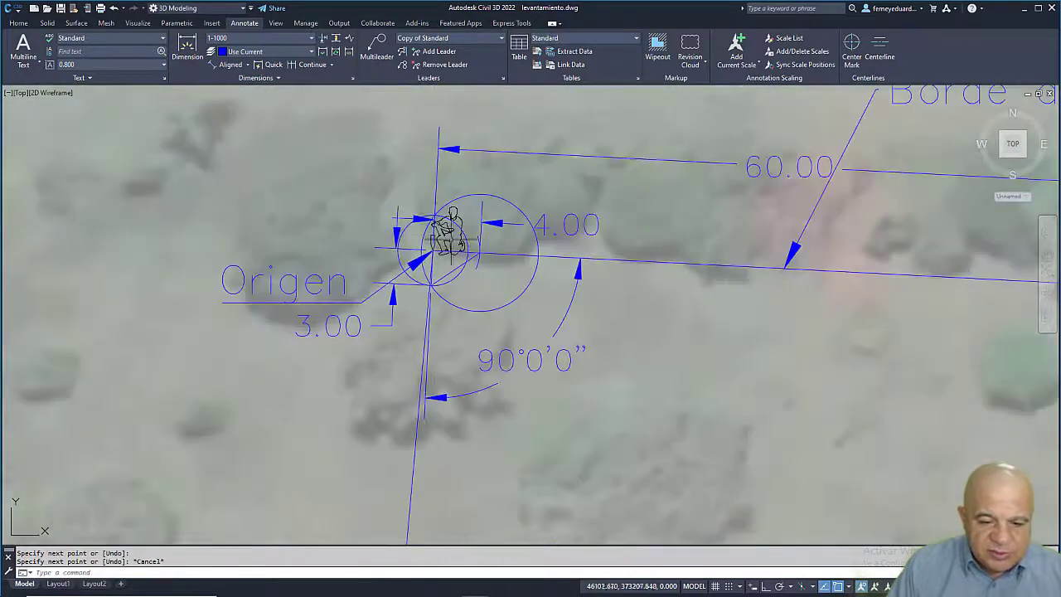
{"action": "scroll", "coordinate": [537, 352], "scroll_direction": "down", "scroll_amount": 4}
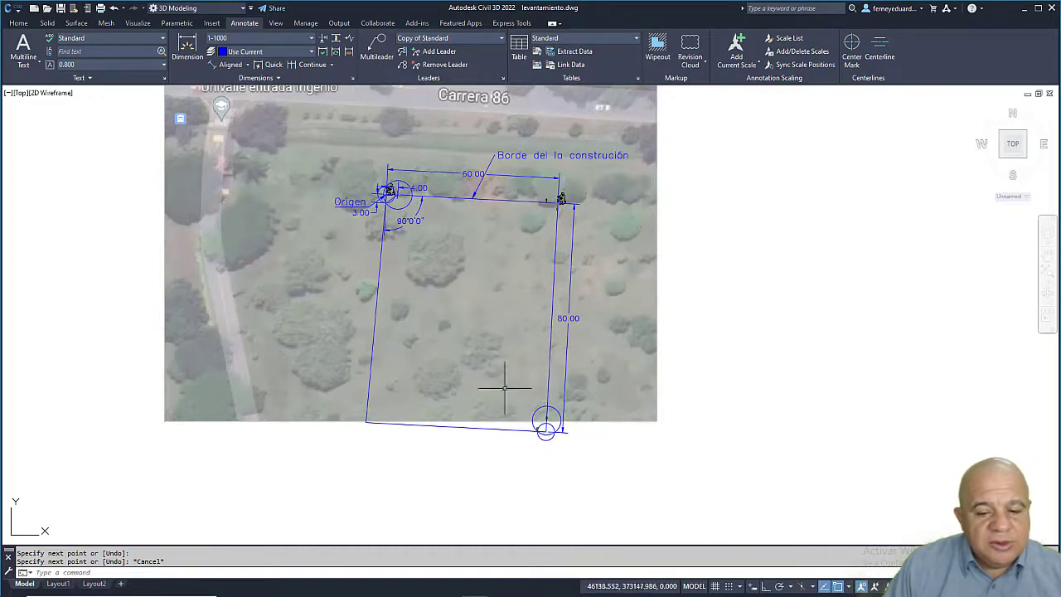
{"action": "left_click", "coordinate": [232, 64]}
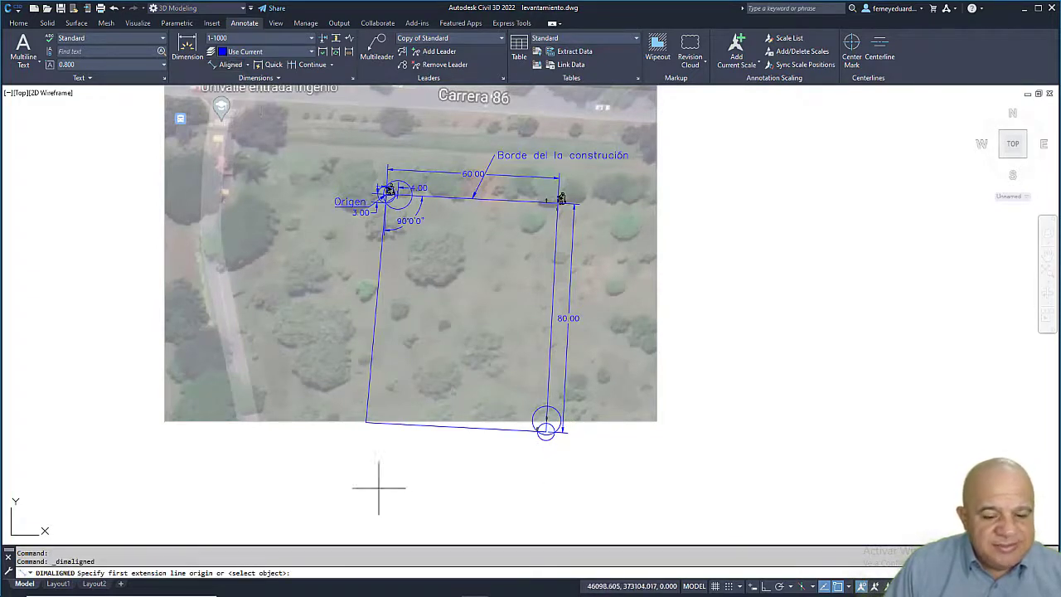
{"action": "left_click", "coordinate": [365, 421]}
{"action": "scroll", "coordinate": [535, 448], "scroll_direction": "up", "scroll_amount": 3}
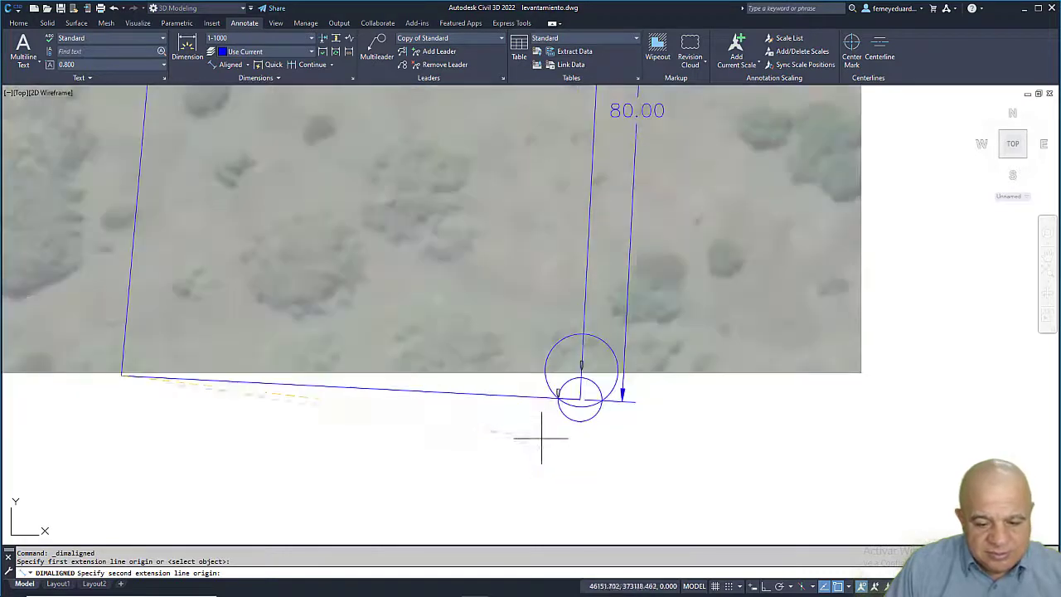
{"action": "left_click", "coordinate": [544, 398]}
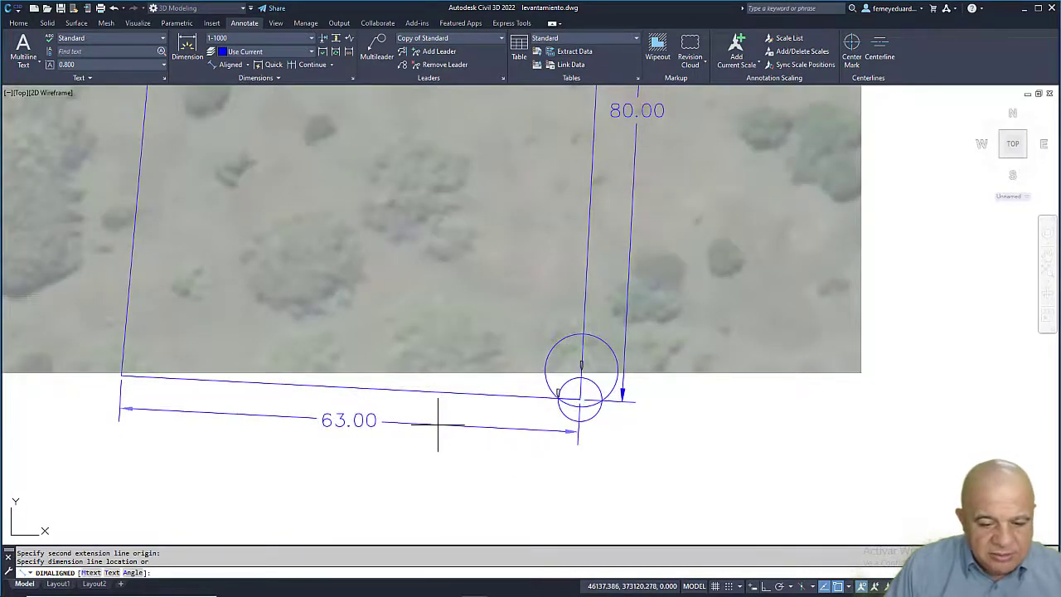
{"action": "key", "text": "Escape"}
{"action": "type", "text": "e"}
{"action": "key", "text": "Return"}
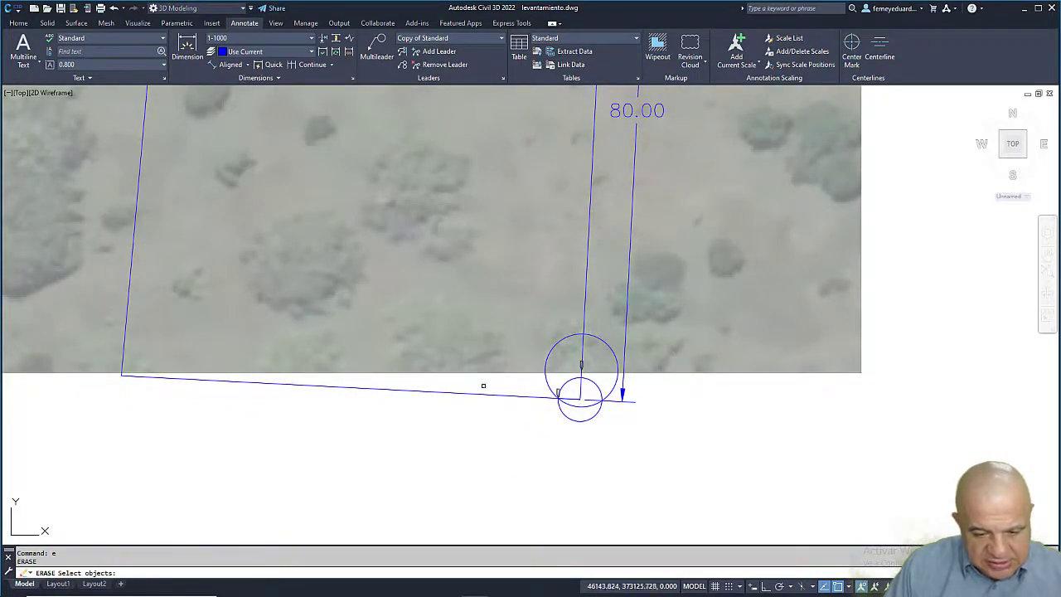
{"action": "key", "text": "Escape"}
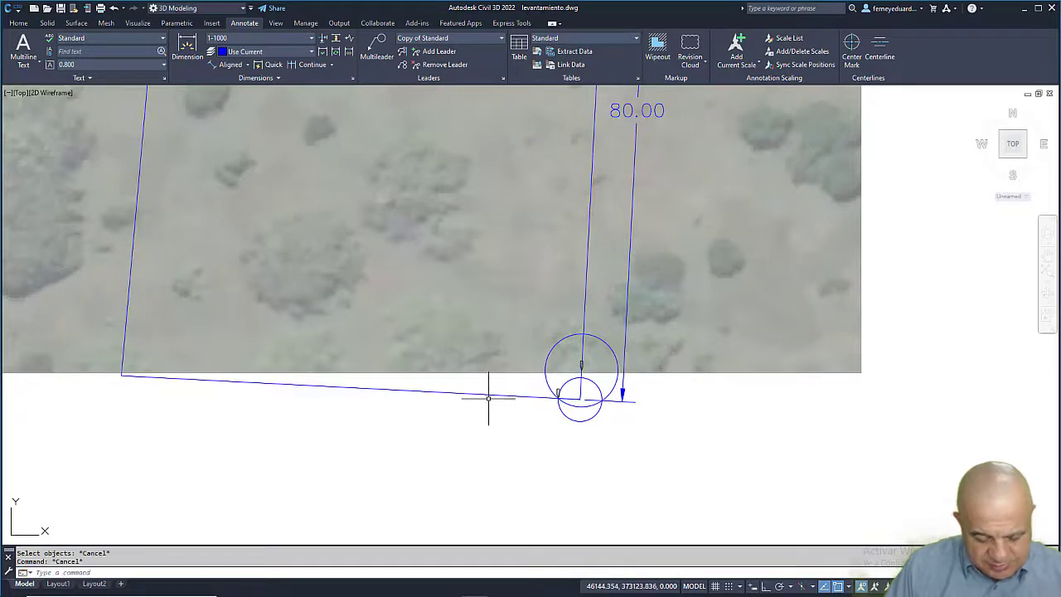
Step: Draw a construction circle of radius 60 centred on the perpendicular's lower endpoint
{"action": "type", "text": "c"}
{"action": "key", "text": "Return"}
{"action": "left_click", "coordinate": [579, 399]}
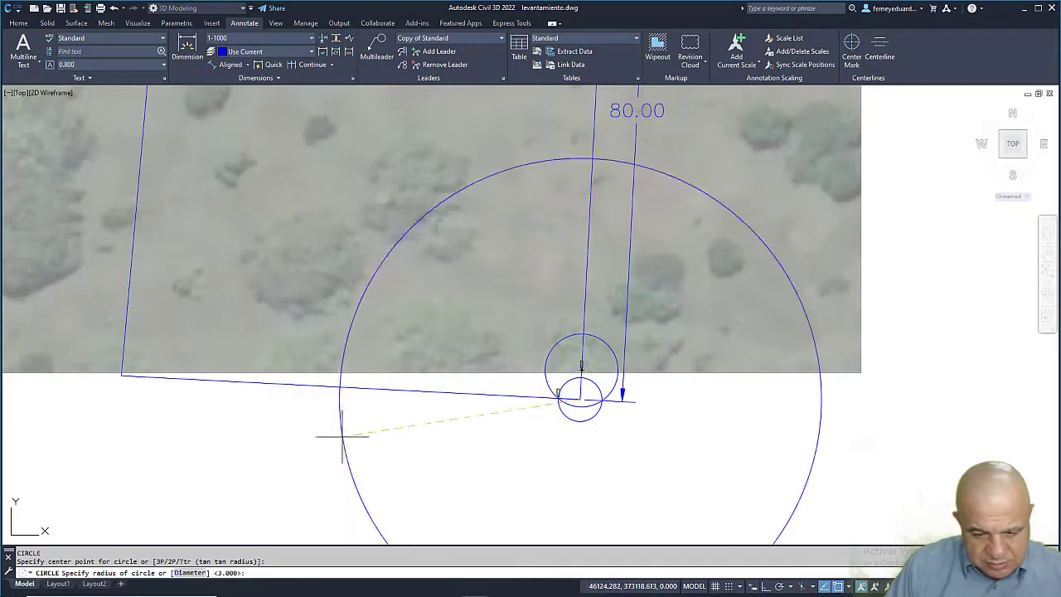
{"action": "type", "text": "60"}
{"action": "key", "text": "Return"}
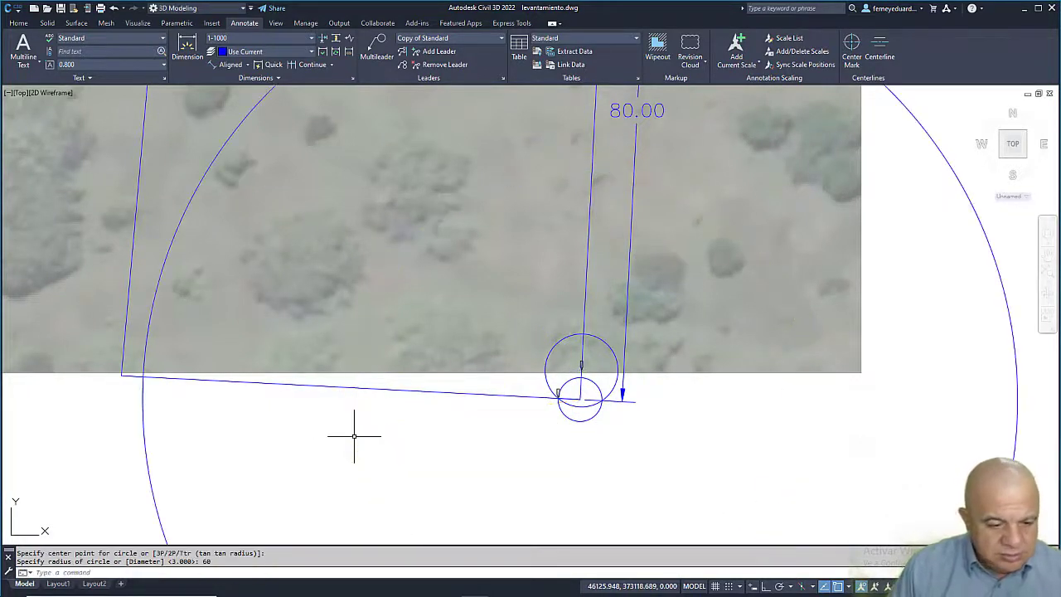
Step: Trim the lower edge's excess piece west of the radius 60 circle
{"action": "key", "text": "Escape"}
{"action": "type", "text": "tr"}
{"action": "key", "text": "Return"}
{"action": "key", "text": "Return"}
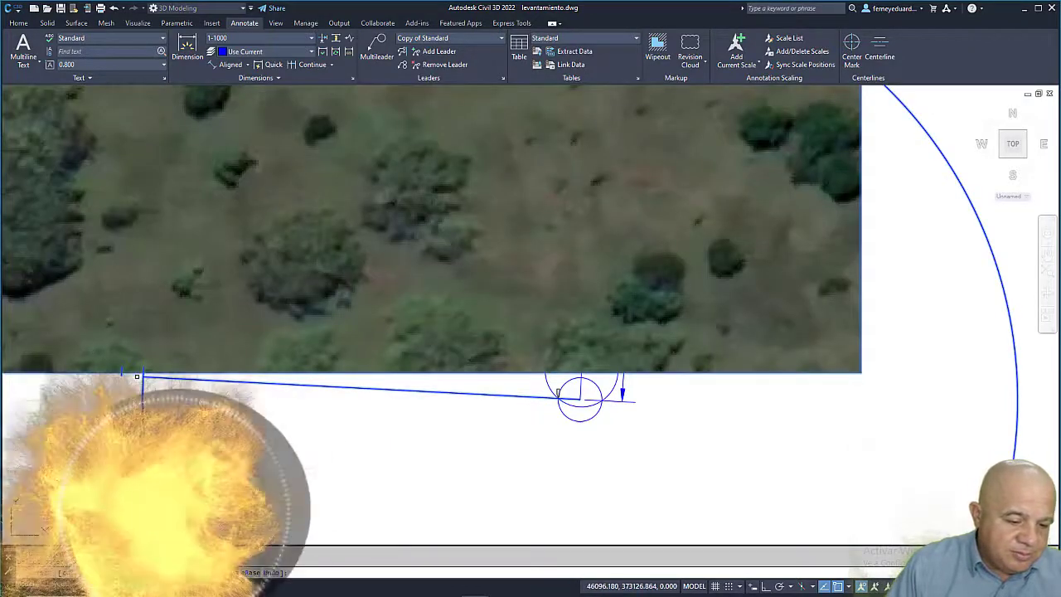
{"action": "key", "text": "Escape"}
Step: Stretch the western boundary line's lower endpoint to the trimmed western end of the lower edge
{"action": "left_click", "coordinate": [121, 371]}
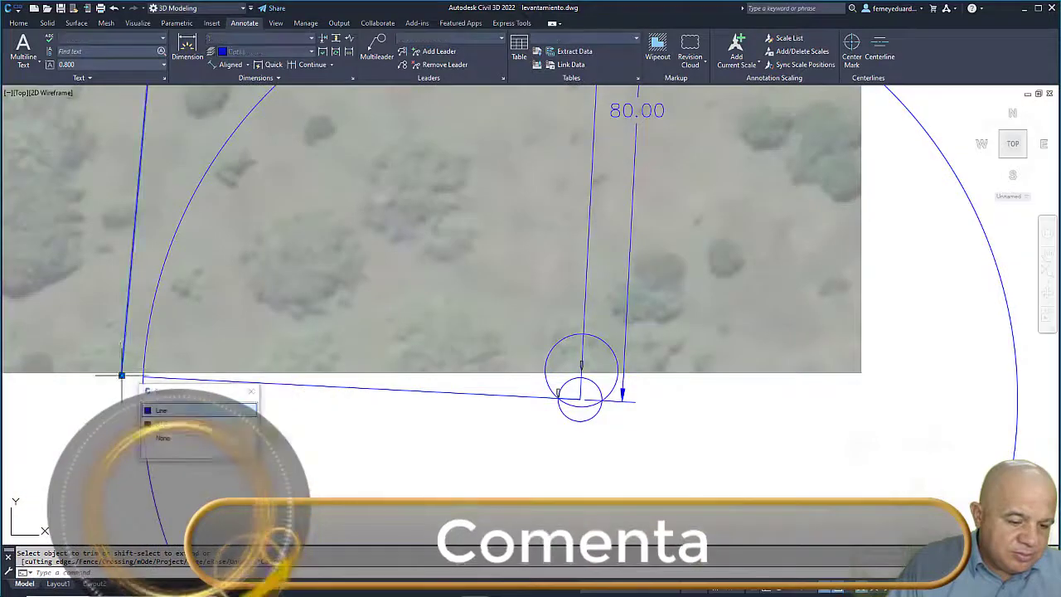
{"action": "left_click", "coordinate": [122, 375]}
{"action": "scroll", "coordinate": [125, 376], "scroll_direction": "up", "scroll_amount": 4}
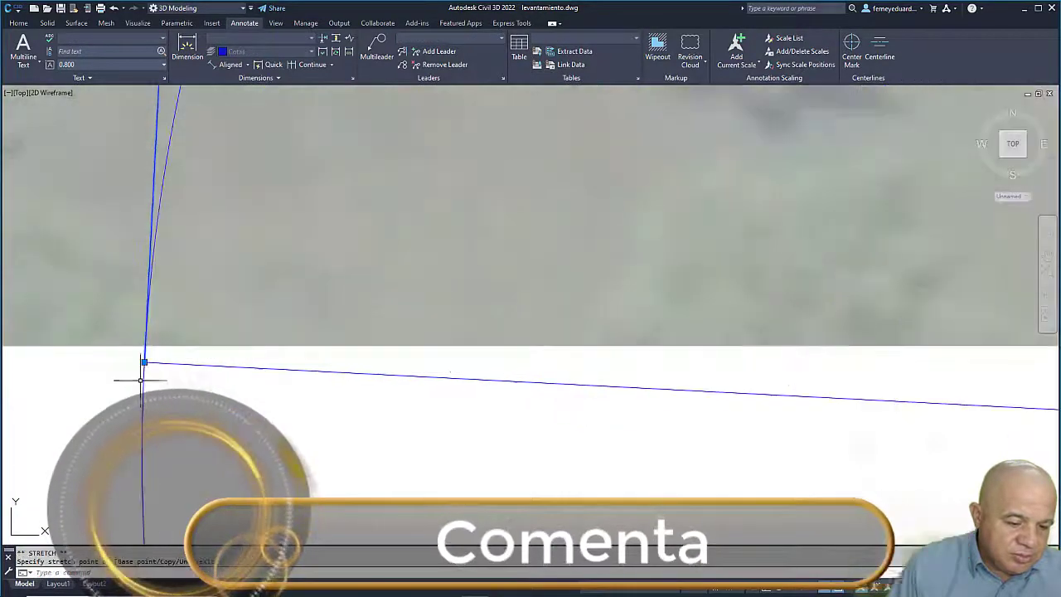
{"action": "scroll", "coordinate": [124, 376], "scroll_direction": "down", "scroll_amount": 2}
{"action": "scroll", "coordinate": [214, 383], "scroll_direction": "down", "scroll_amount": 3}
{"action": "key", "text": "Escape"}
Step: Delete the radius 60 construction circle
{"action": "left_click", "coordinate": [154, 433]}
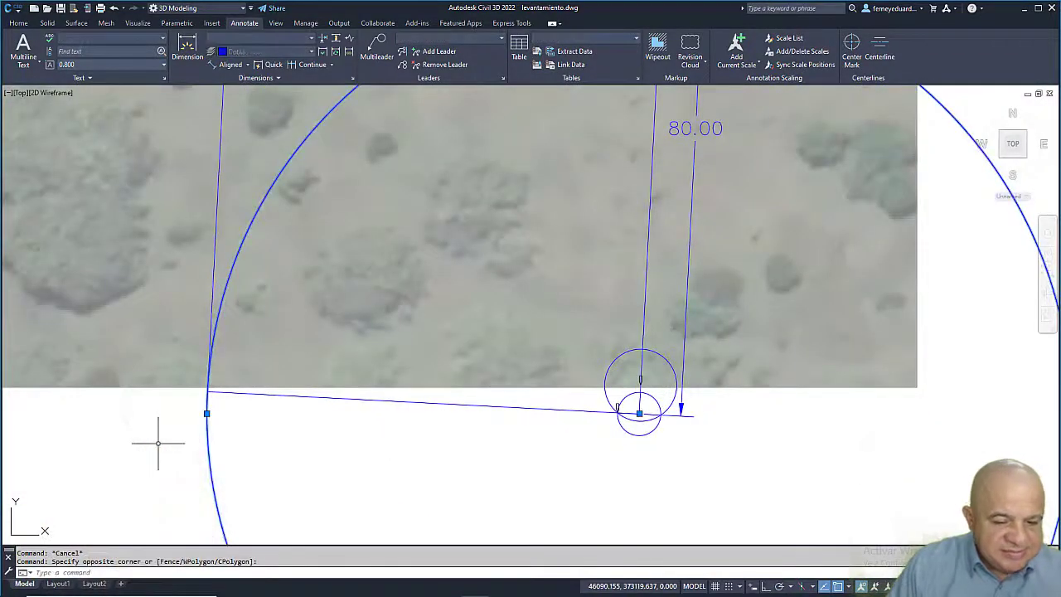
{"action": "left_click", "coordinate": [155, 433]}
{"action": "key", "text": "Delete"}
Step: Place an aligned dimension below the lower edge, from the perpendicular's lower endpoint to the edge's western end
{"action": "scroll", "coordinate": [455, 363], "scroll_direction": "down", "scroll_amount": 2}
{"action": "scroll", "coordinate": [454, 363], "scroll_direction": "down", "scroll_amount": 3}
{"action": "middle_click_drag", "start_coordinate": [502, 153], "coordinate": [438, 152]}
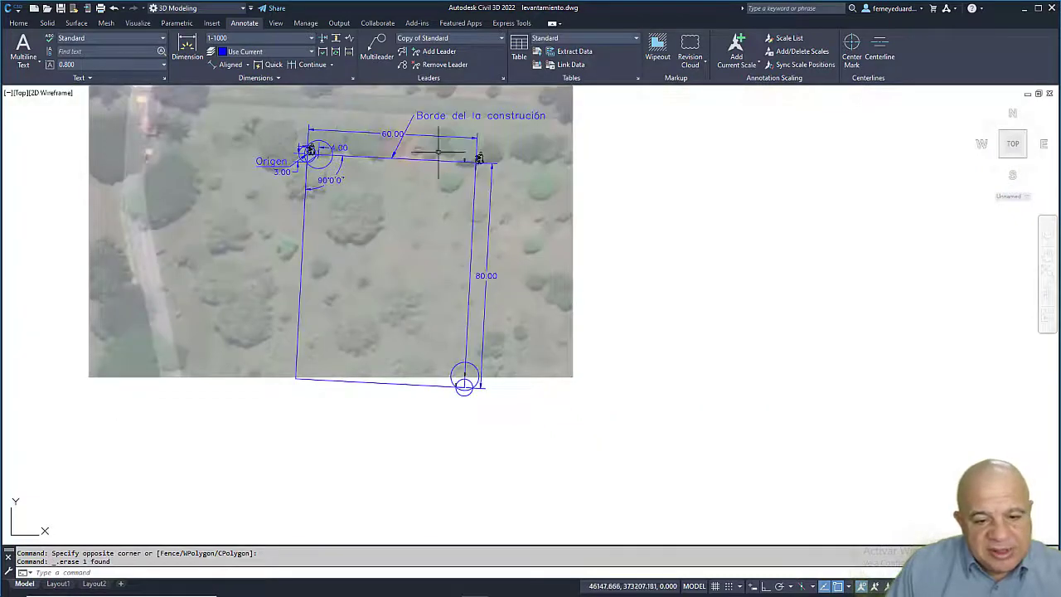
{"action": "left_click", "coordinate": [229, 64]}
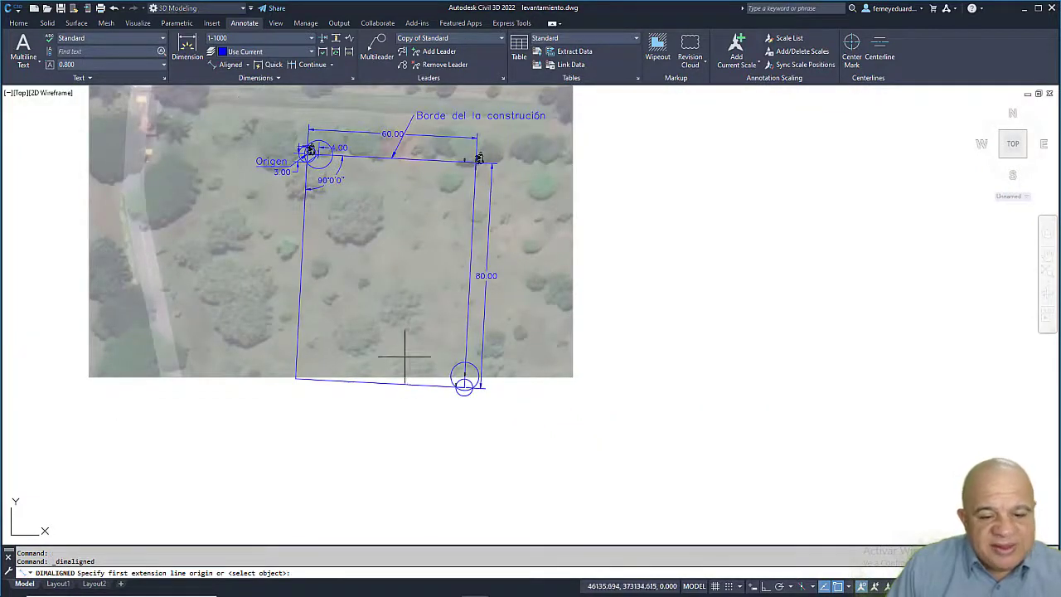
{"action": "scroll", "coordinate": [448, 387], "scroll_direction": "up", "scroll_amount": 5}
{"action": "left_click", "coordinate": [477, 382]}
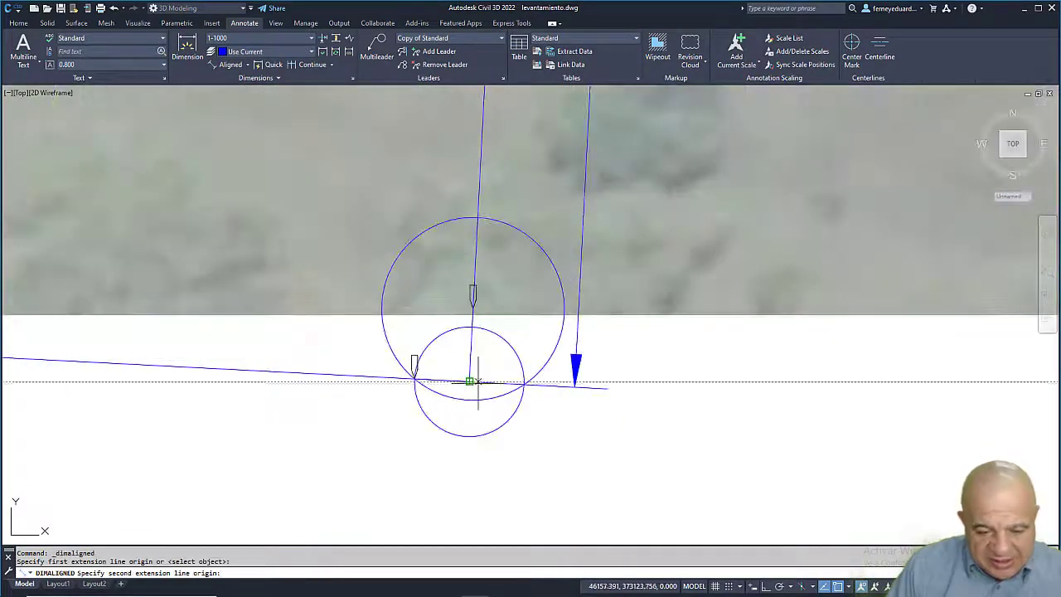
{"action": "scroll", "coordinate": [387, 367], "scroll_direction": "down", "scroll_amount": 4}
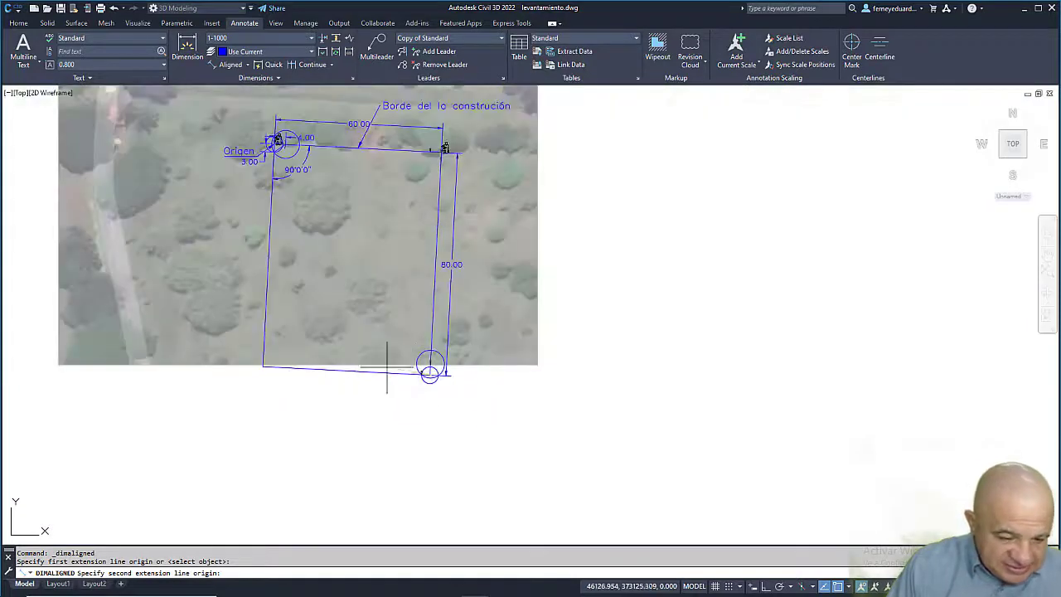
{"action": "left_click", "coordinate": [269, 370]}
{"action": "scroll", "coordinate": [268, 370], "scroll_direction": "up", "scroll_amount": 4}
{"action": "left_click", "coordinate": [279, 372]}
{"action": "scroll", "coordinate": [279, 372], "scroll_direction": "down", "scroll_amount": 5}
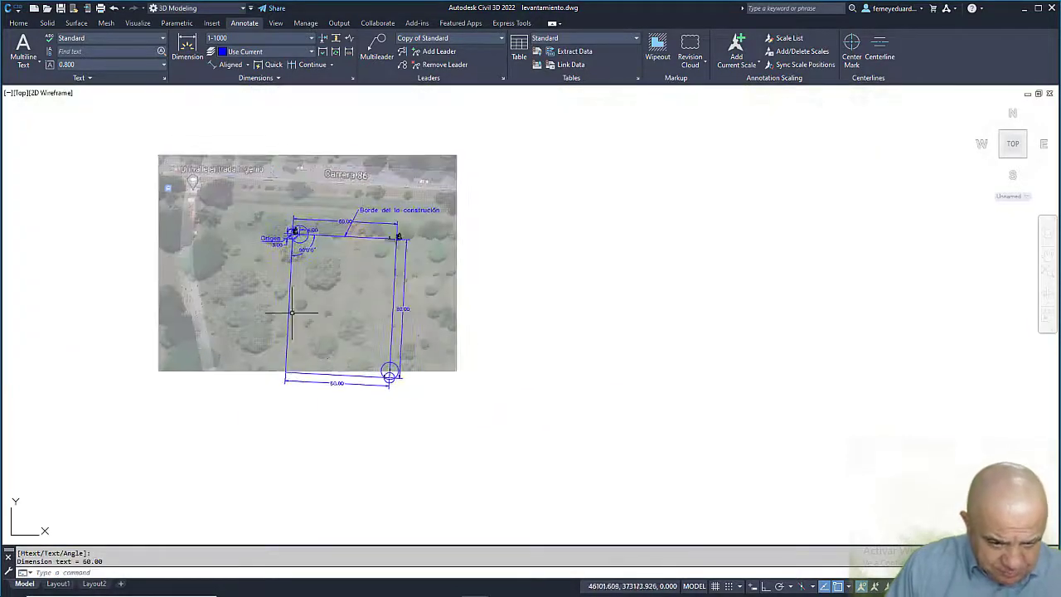
Step: Place an aligned dimension west of the western boundary line, from the Origen point to its lower endpoint
{"action": "left_click", "coordinate": [232, 66]}
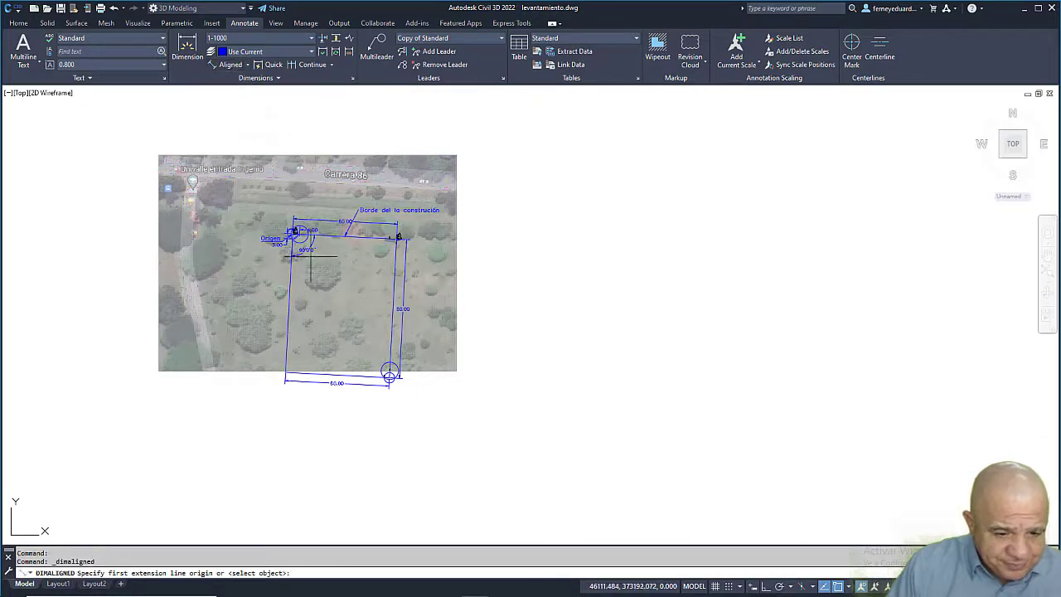
{"action": "scroll", "coordinate": [312, 267], "scroll_direction": "up", "scroll_amount": 4}
{"action": "scroll", "coordinate": [302, 190], "scroll_direction": "up", "scroll_amount": 5}
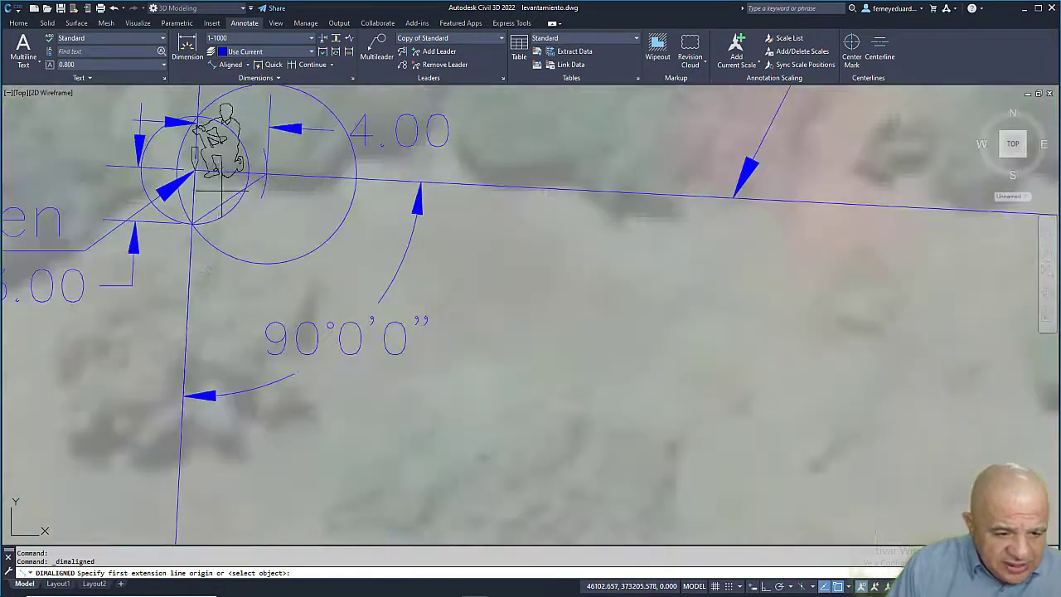
{"action": "left_click", "coordinate": [193, 170]}
{"action": "scroll", "coordinate": [406, 218], "scroll_direction": "down", "scroll_amount": 6}
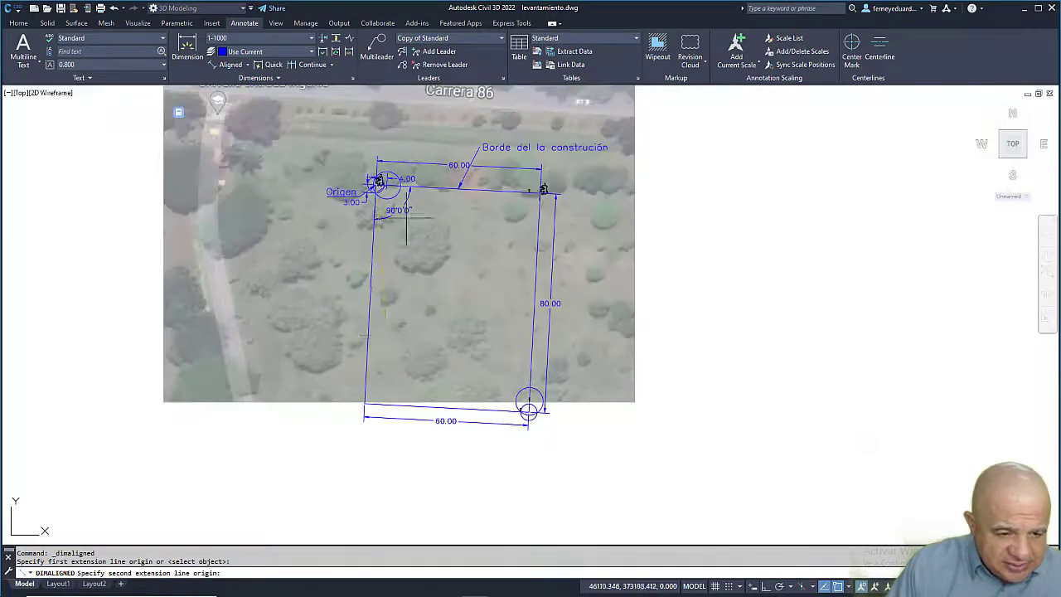
{"action": "scroll", "coordinate": [356, 421], "scroll_direction": "up", "scroll_amount": 4}
{"action": "left_click", "coordinate": [377, 374]}
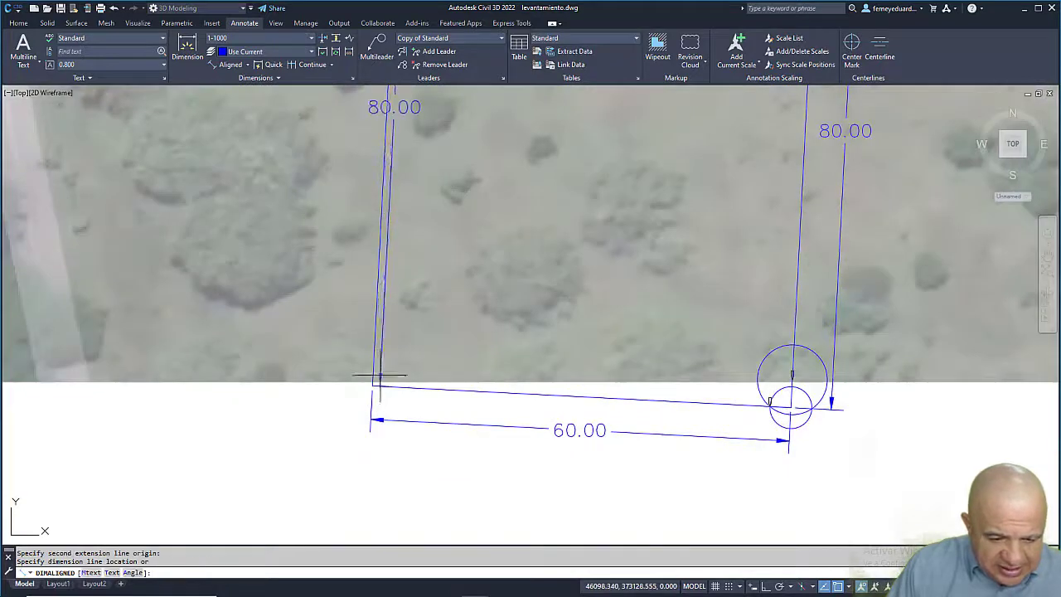
{"action": "scroll", "coordinate": [348, 331], "scroll_direction": "down", "scroll_amount": 4}
{"action": "scroll", "coordinate": [339, 295], "scroll_direction": "up", "scroll_amount": 2}
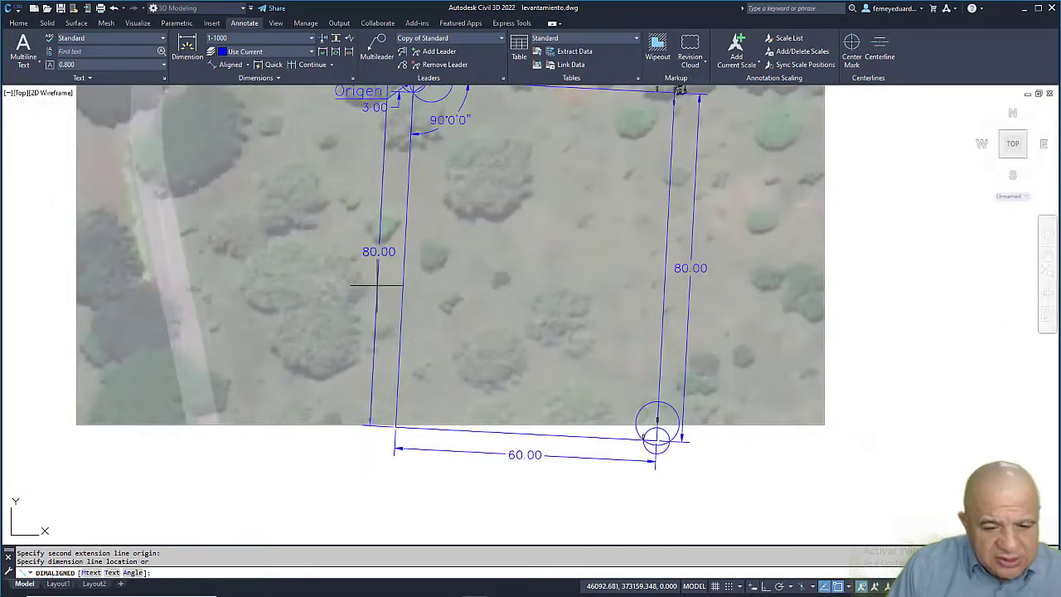
{"action": "left_click", "coordinate": [379, 280]}
Step: Draw a horizontal line 60 long in the empty area east of the image, continuing with a segment 80 long slanting down to the southeast
{"action": "scroll", "coordinate": [424, 274], "scroll_direction": "down", "scroll_amount": 4}
{"action": "scroll", "coordinate": [415, 222], "scroll_direction": "up", "scroll_amount": 2}
{"action": "scroll", "coordinate": [416, 222], "scroll_direction": "up", "scroll_amount": 1}
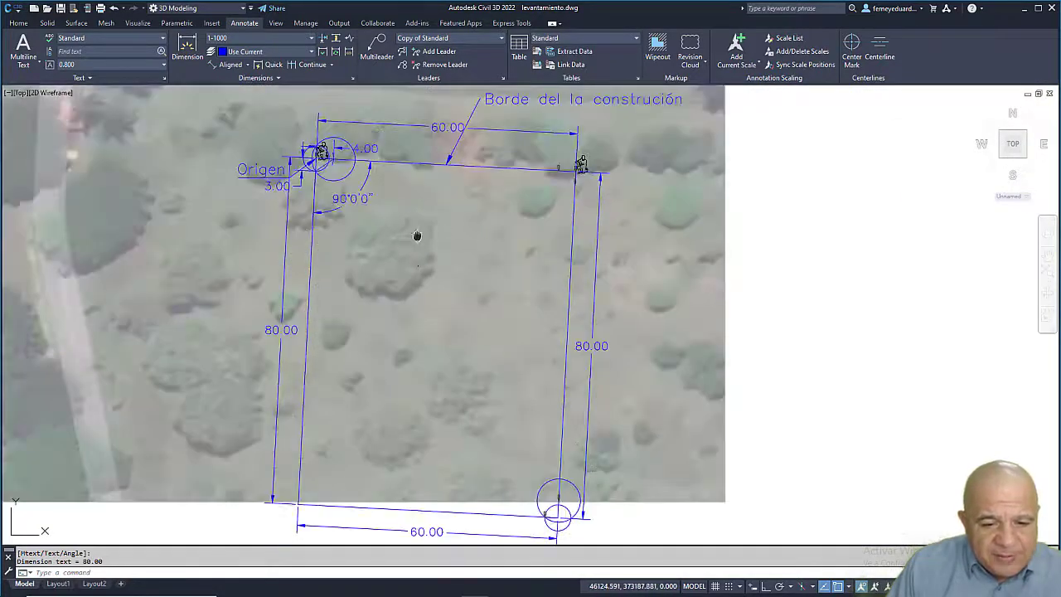
{"action": "scroll", "coordinate": [374, 190], "scroll_direction": "down", "scroll_amount": 2}
{"action": "mouse_move", "coordinate": [390, 183]}
{"action": "middle_mouse_down"}
{"action": "mouse_move", "coordinate": [343, 201]}
{"action": "mouse_move", "coordinate": [367, 225]}
{"action": "middle_mouse_up"}
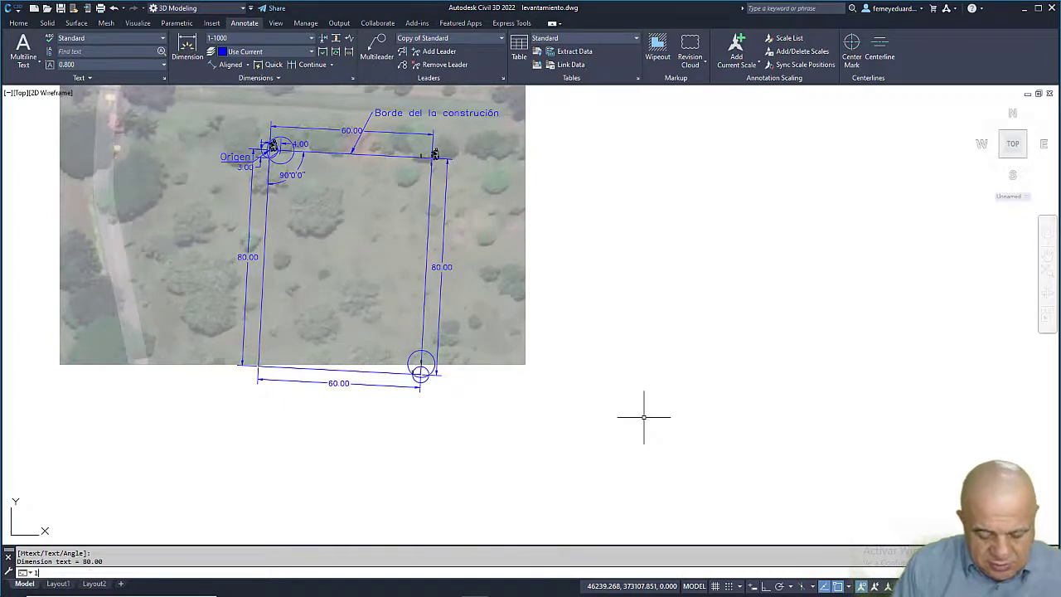
{"action": "key", "text": "Return"}
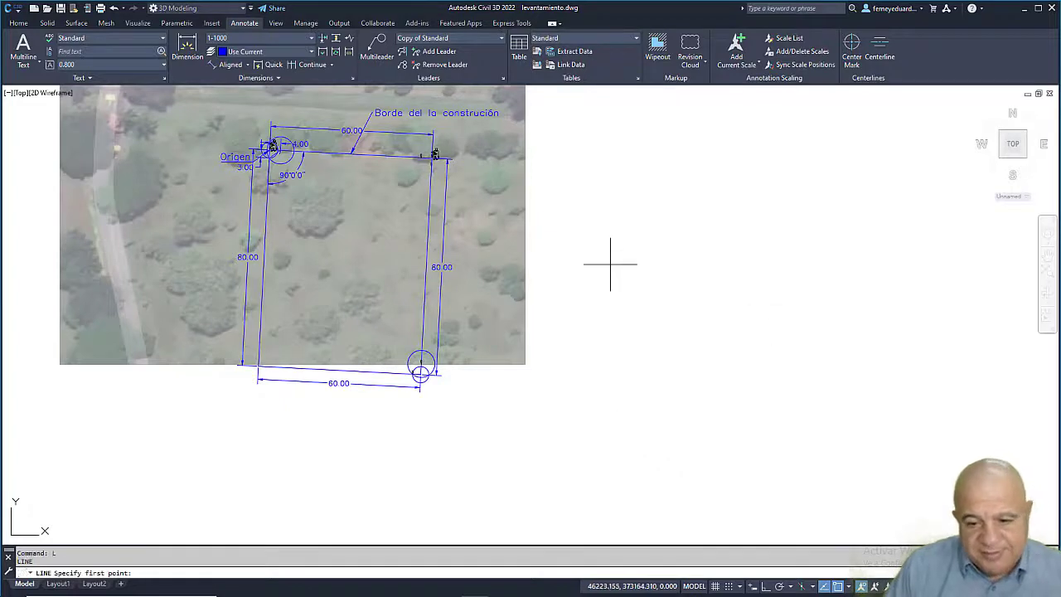
{"action": "left_click", "coordinate": [591, 213]}
{"action": "key", "text": "F8"}
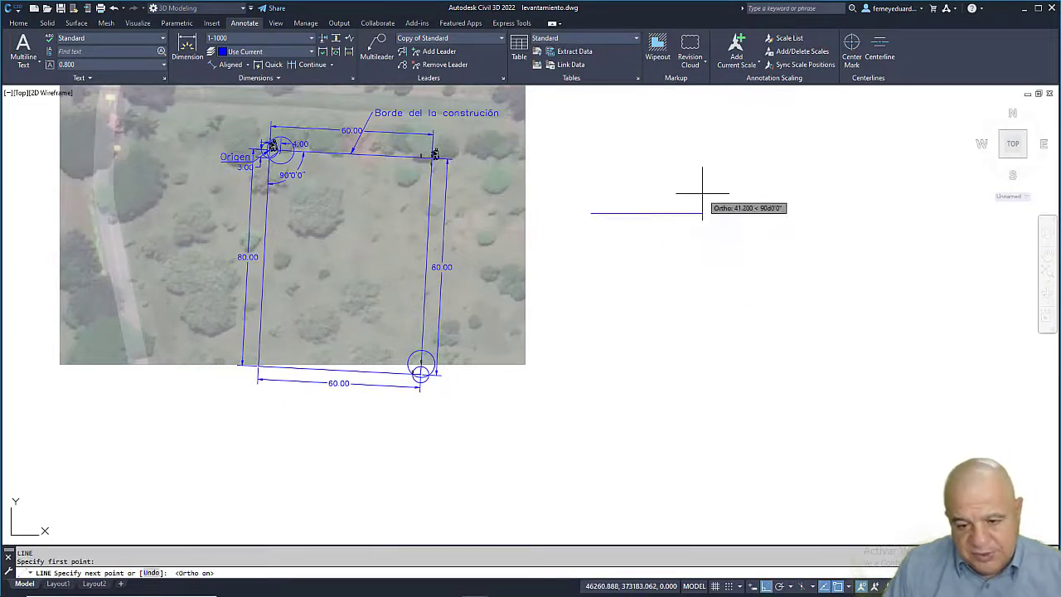
{"action": "type", "text": "60"}
{"action": "key", "text": "Return"}
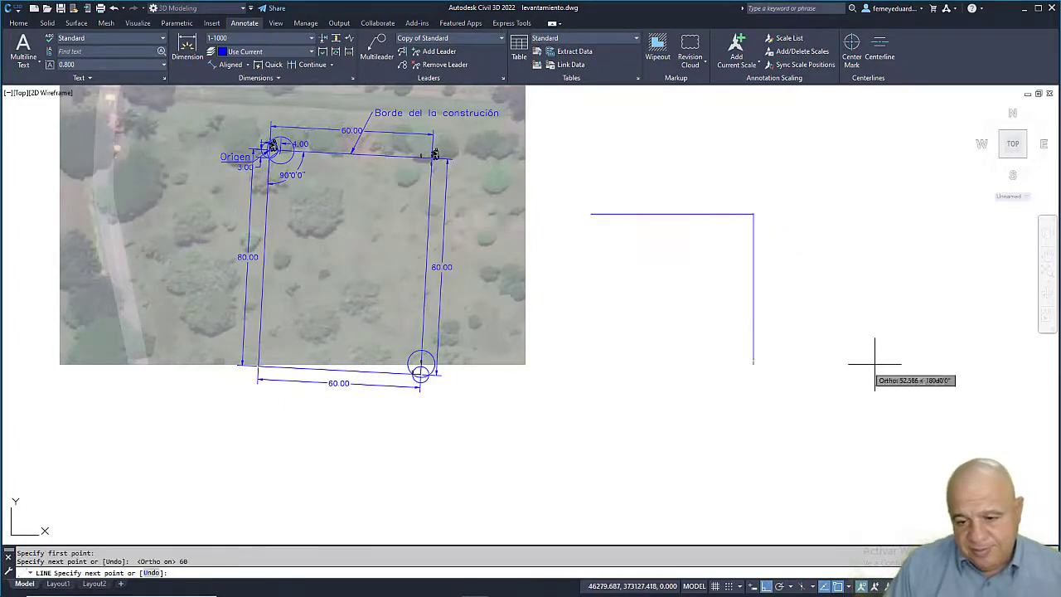
{"action": "key", "text": "F8"}
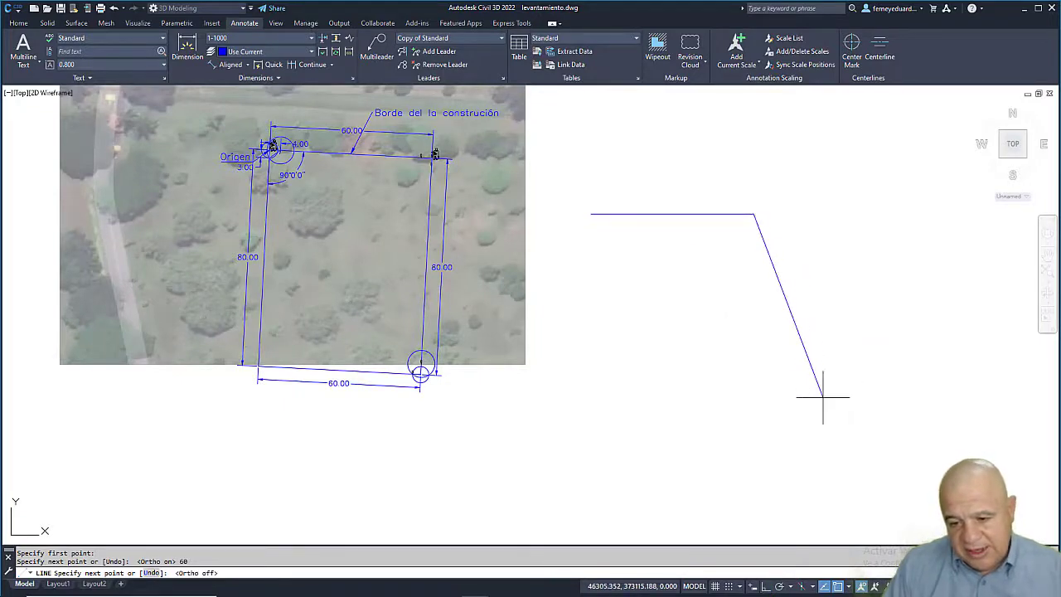
{"action": "type", "text": "8"}
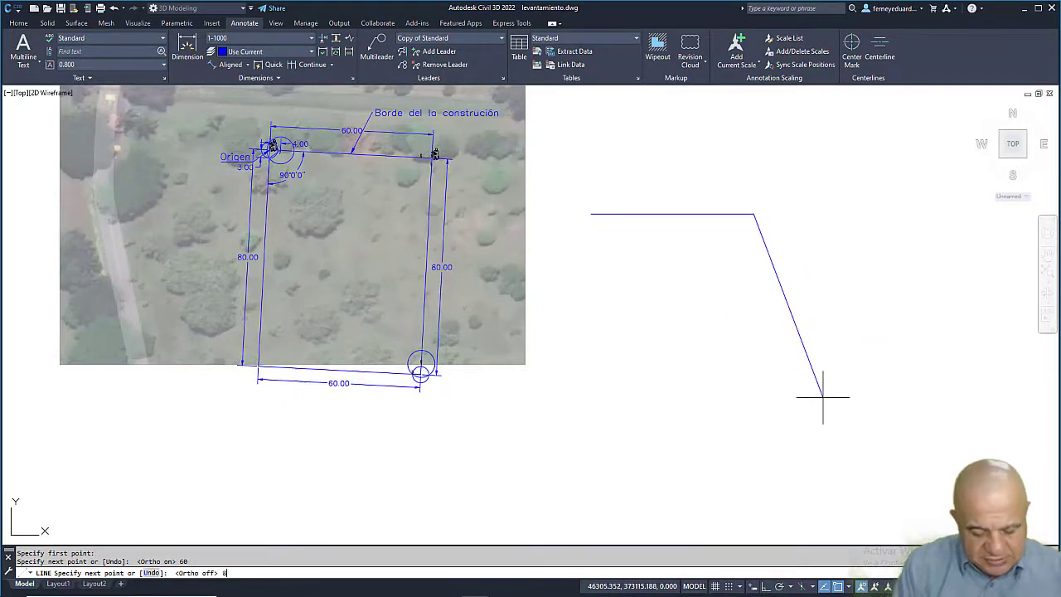
{"action": "type", "text": "0"}
{"action": "key", "text": "Return"}
{"action": "key", "text": "Escape"}
{"action": "key", "text": "Escape"}
Step: Copy the slanted line from its upper endpoint to the western end of the horizontal line
{"action": "type", "text": "co"}
{"action": "key", "text": "Return"}
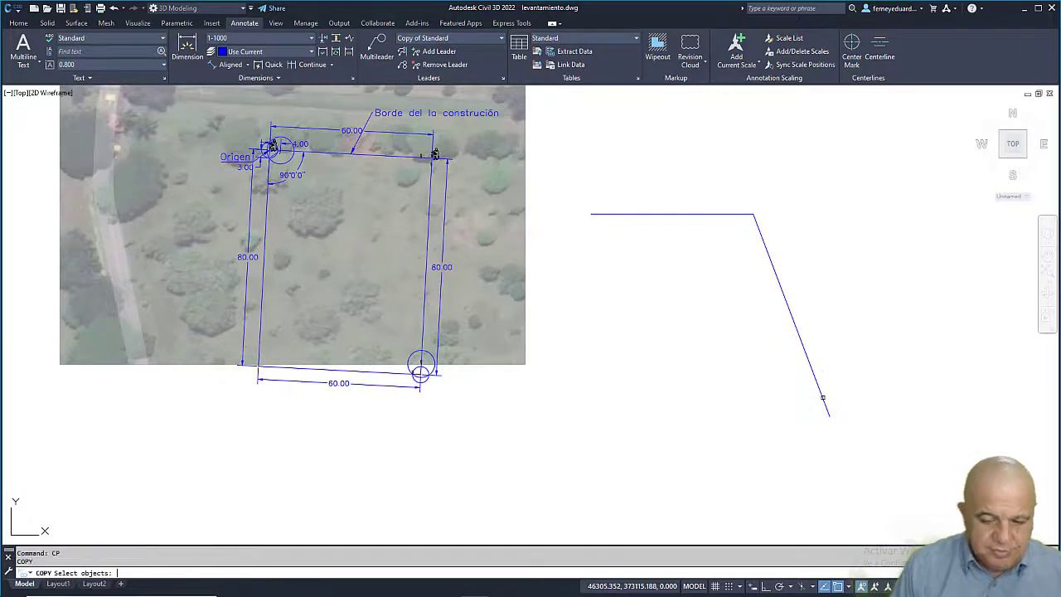
{"action": "left_click", "coordinate": [817, 277]}
{"action": "left_click", "coordinate": [759, 314]}
{"action": "key", "text": "Return"}
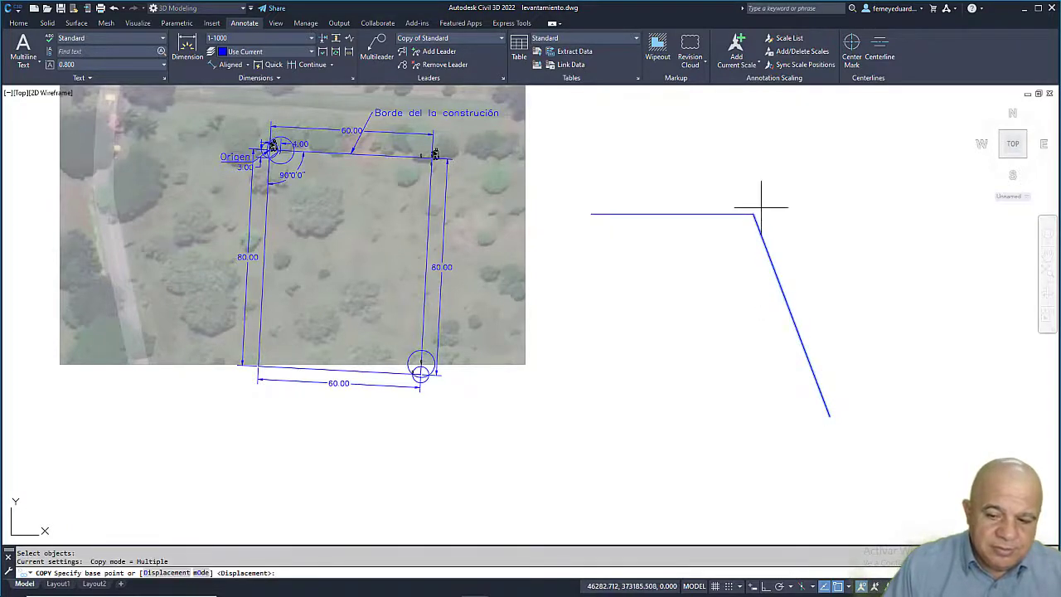
{"action": "left_click", "coordinate": [754, 213]}
{"action": "left_click", "coordinate": [591, 213]}
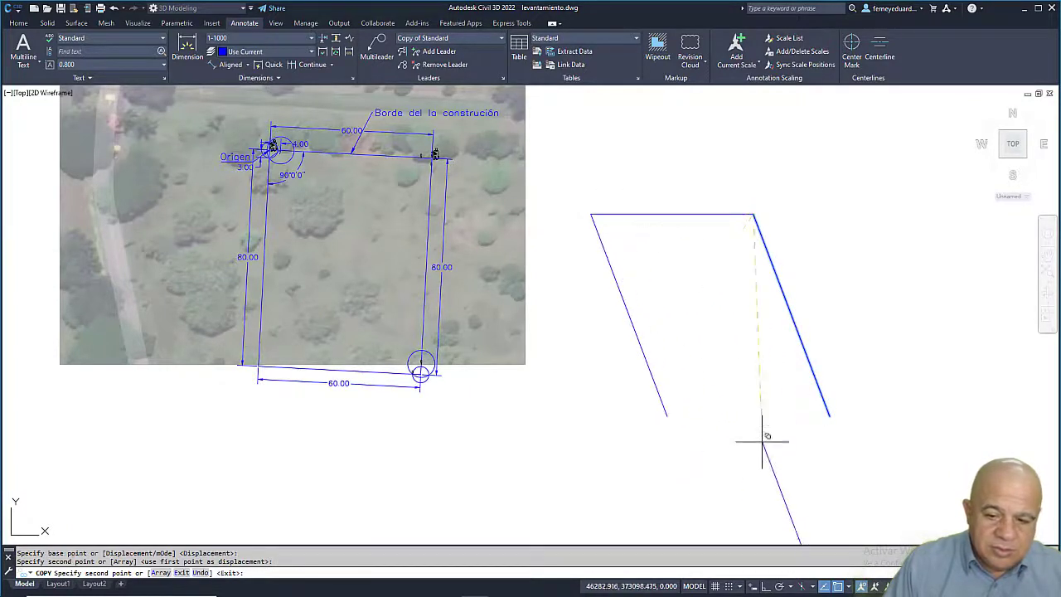
{"action": "key", "text": "Escape"}
Step: Close the parallelogram with a line joining the lower endpoints of the two slanted sides
{"action": "type", "text": "l"}
{"action": "key", "text": "Return"}
{"action": "left_click", "coordinate": [665, 414]}
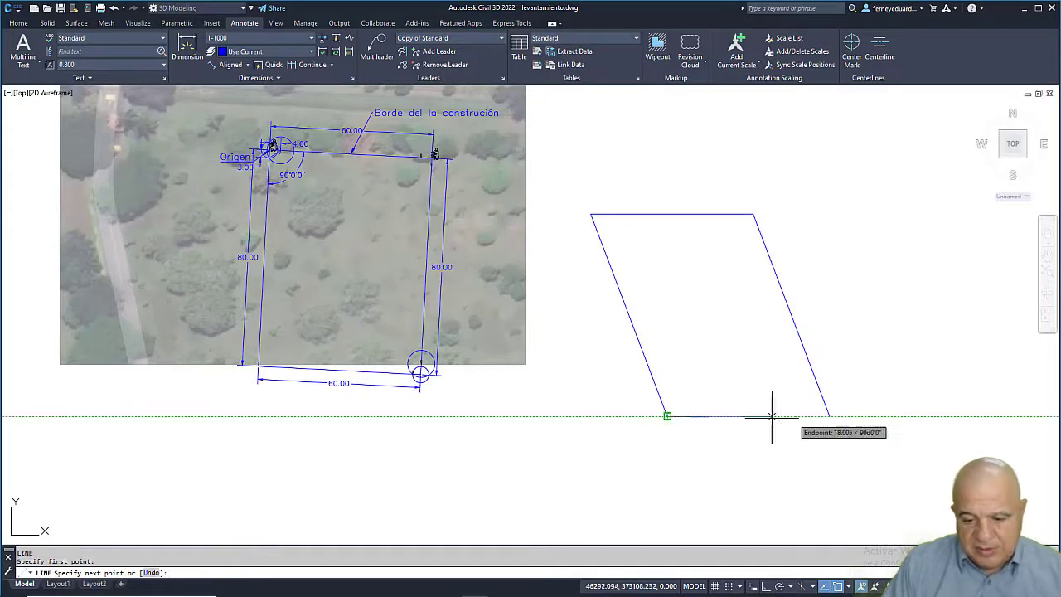
{"action": "left_click", "coordinate": [828, 416]}
{"action": "key", "text": "Escape"}
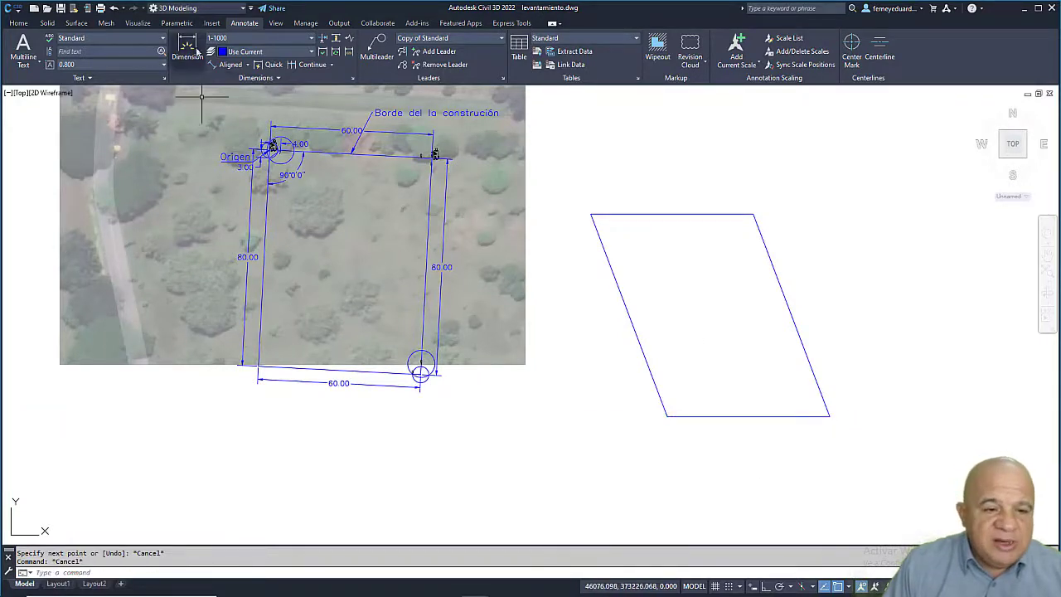
Step: Add aligned dimensions above the parallelogram's upper edge and outside its eastern slanted side
{"action": "left_click", "coordinate": [232, 64]}
{"action": "left_click", "coordinate": [591, 214]}
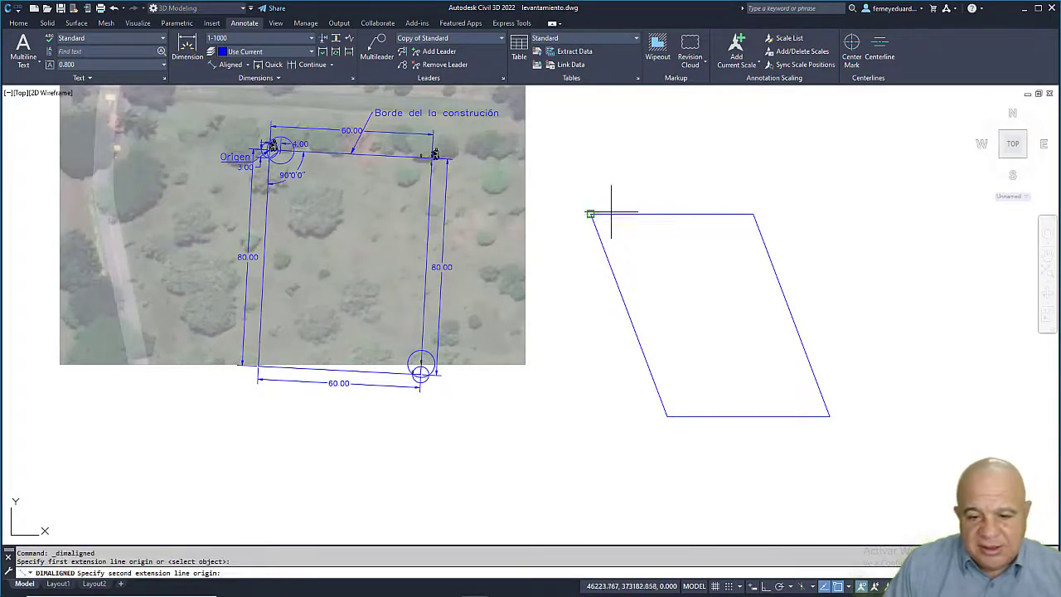
{"action": "left_click", "coordinate": [753, 215]}
{"action": "left_click", "coordinate": [699, 195]}
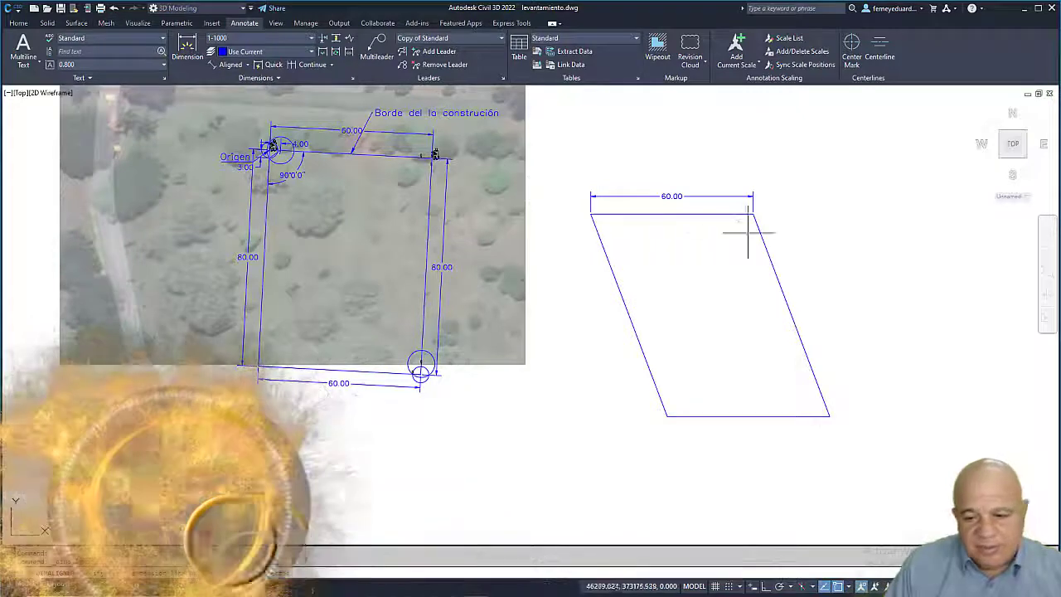
{"action": "left_click", "coordinate": [753, 215]}
{"action": "left_click", "coordinate": [829, 414]}
{"action": "left_click", "coordinate": [847, 382]}
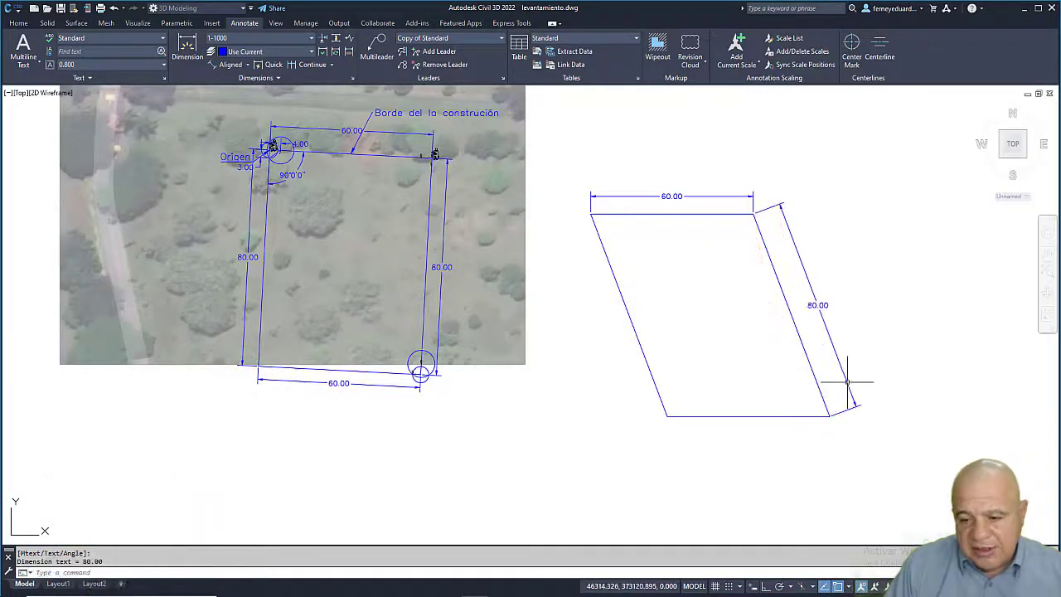
Step: Add aligned dimensions below the parallelogram's lower edge and outside its western slanted side
{"action": "left_click", "coordinate": [230, 65]}
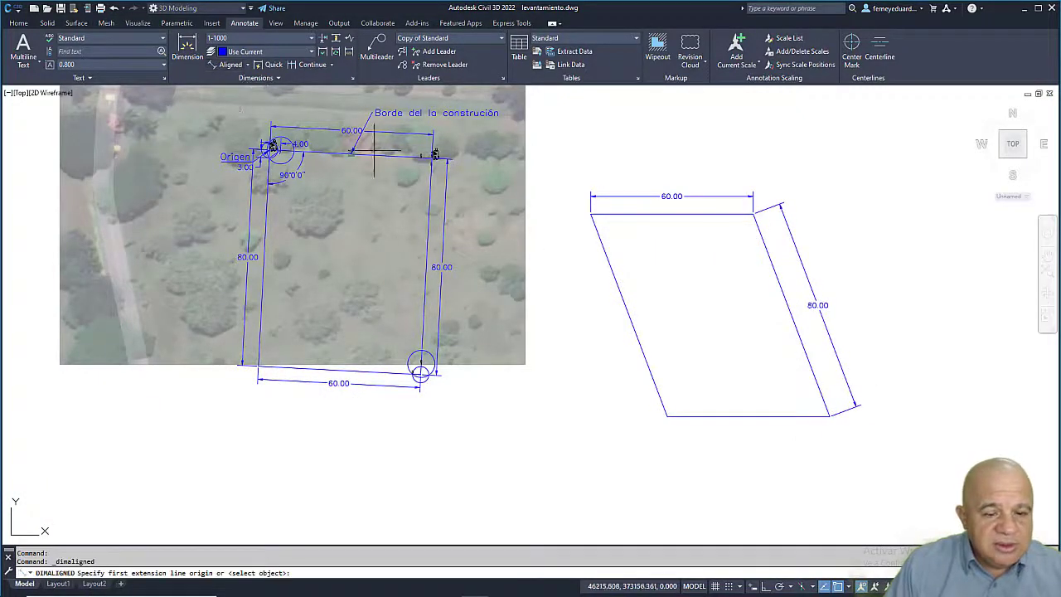
{"action": "left_click", "coordinate": [818, 412]}
{"action": "left_click", "coordinate": [668, 415]}
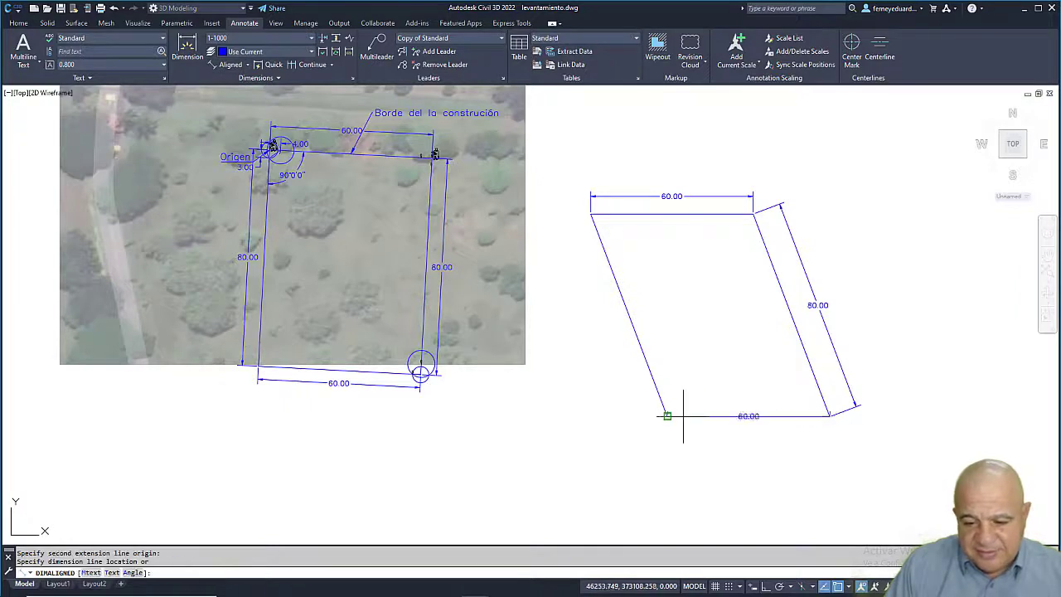
{"action": "left_click", "coordinate": [727, 431]}
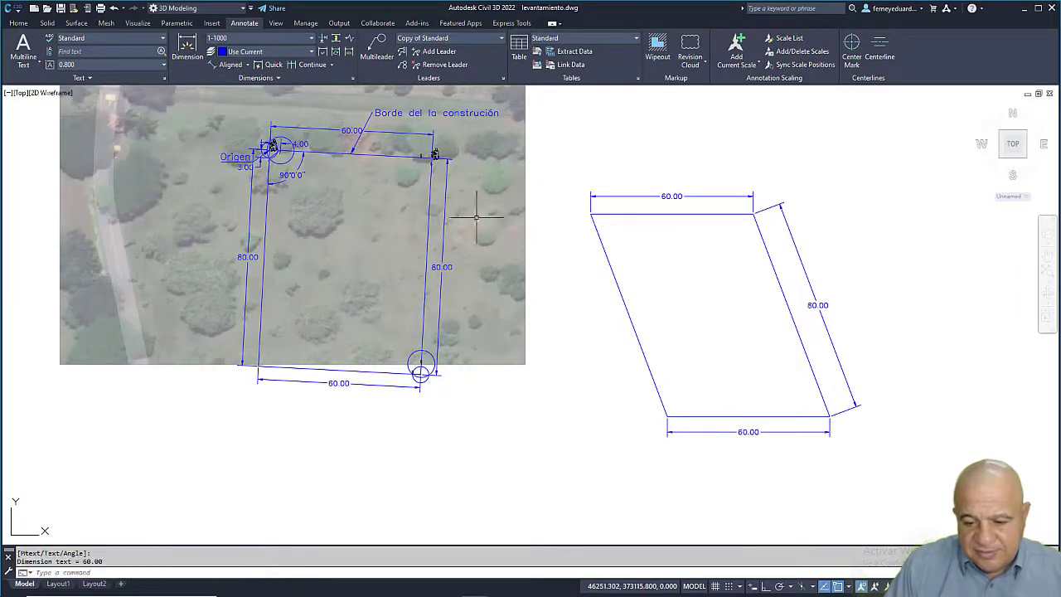
{"action": "left_click", "coordinate": [225, 65]}
{"action": "left_click", "coordinate": [667, 415]}
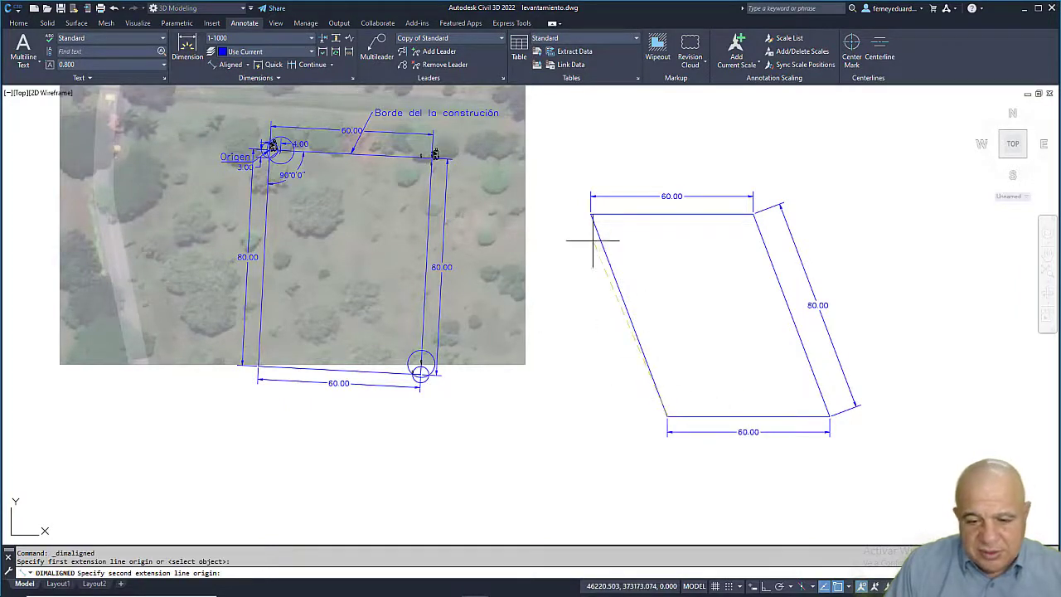
{"action": "left_click", "coordinate": [591, 214]}
{"action": "left_click", "coordinate": [590, 266]}
{"action": "mouse_move", "coordinate": [590, 266]}
{"action": "middle_mouse_down"}
{"action": "mouse_move", "coordinate": [597, 310]}
{"action": "mouse_move", "coordinate": [614, 237]}
{"action": "middle_mouse_up"}
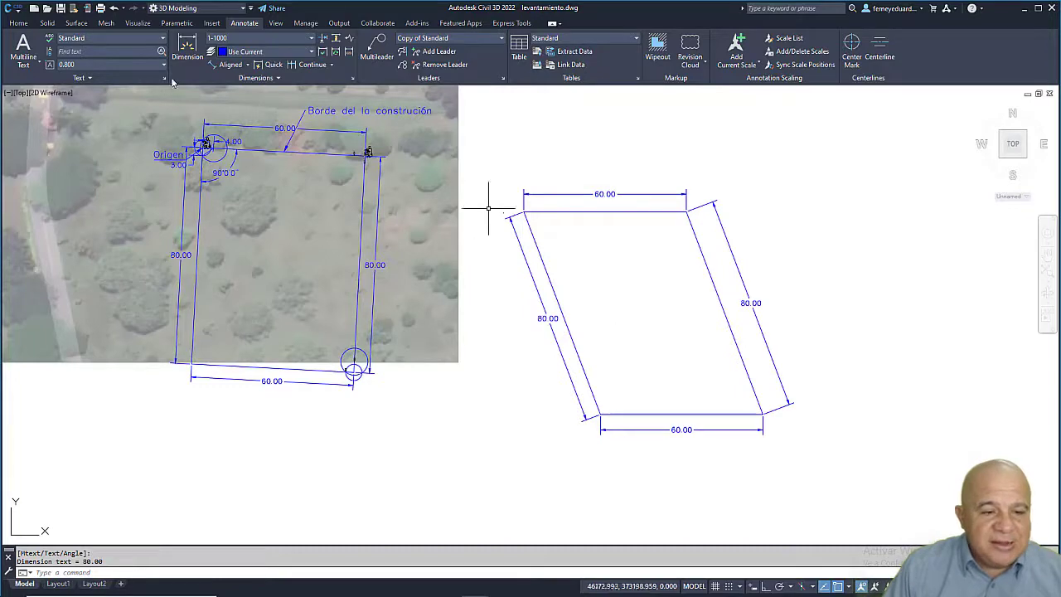
Step: Add an aligned dimension along the rectangular boundary's diagonal from its northeast corner to its southwest corner
{"action": "left_click", "coordinate": [230, 65]}
{"action": "scroll", "coordinate": [365, 155], "scroll_direction": "up", "scroll_amount": 5}
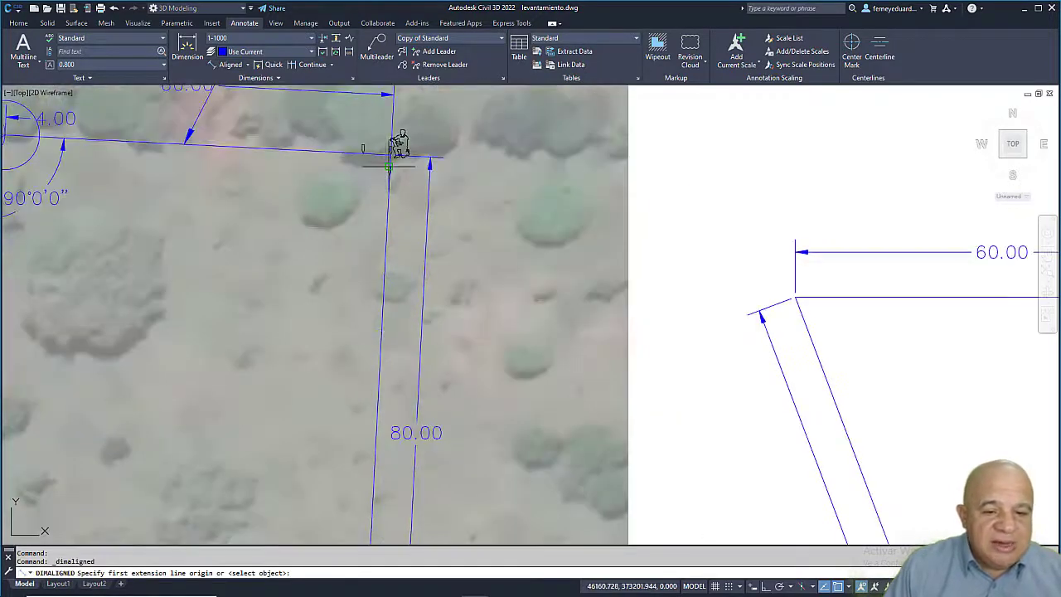
{"action": "scroll", "coordinate": [388, 166], "scroll_direction": "up", "scroll_amount": 3}
{"action": "left_click", "coordinate": [417, 117]}
{"action": "scroll", "coordinate": [407, 301], "scroll_direction": "down", "scroll_amount": 8}
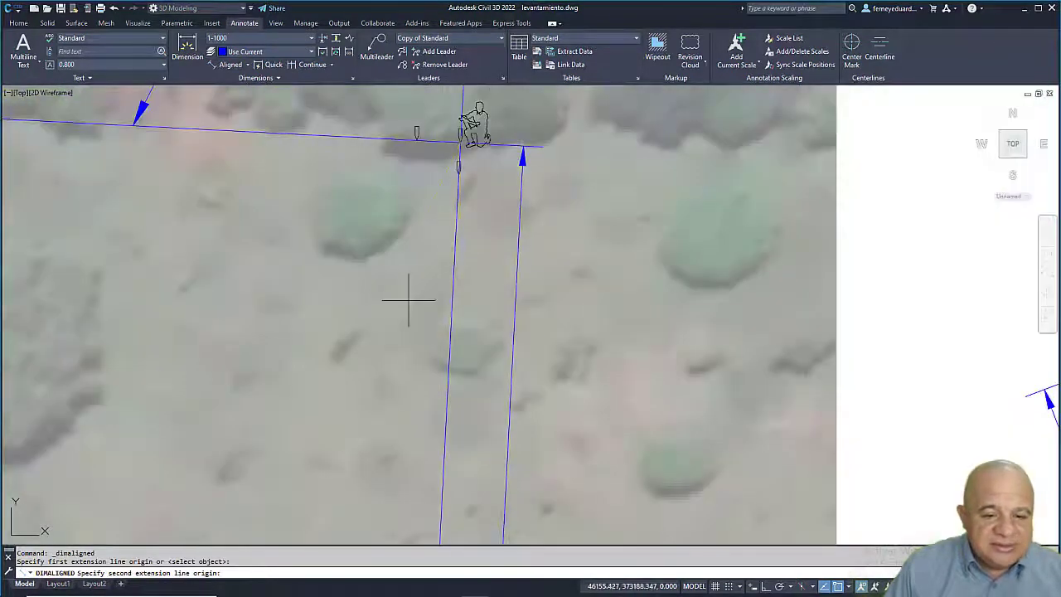
{"action": "scroll", "coordinate": [284, 406], "scroll_direction": "up", "scroll_amount": 4}
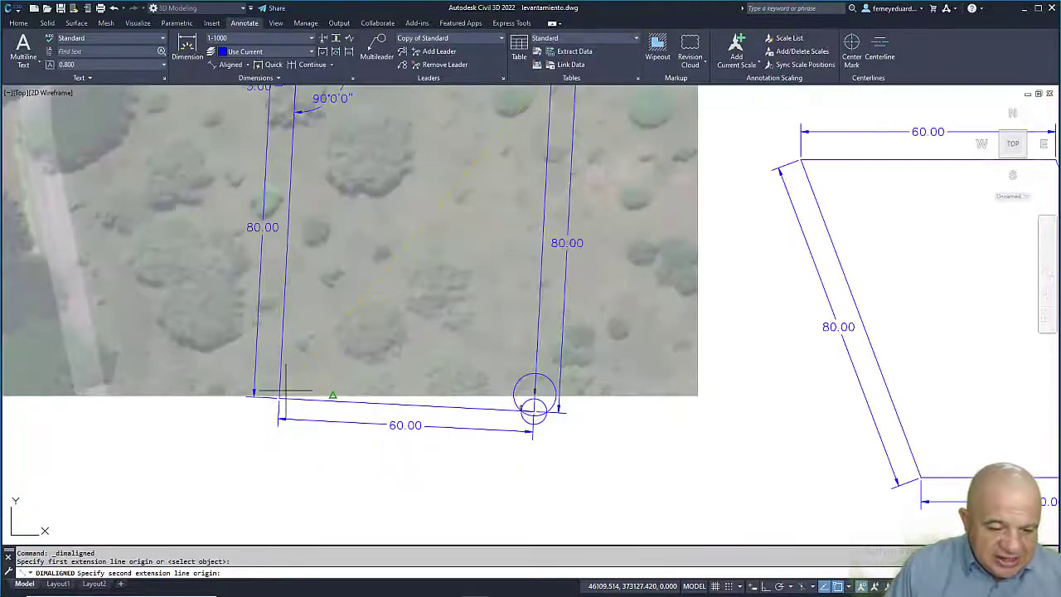
{"action": "scroll", "coordinate": [280, 397], "scroll_direction": "up", "scroll_amount": 5}
{"action": "left_click", "coordinate": [266, 425]}
{"action": "scroll", "coordinate": [268, 422], "scroll_direction": "down", "scroll_amount": 8}
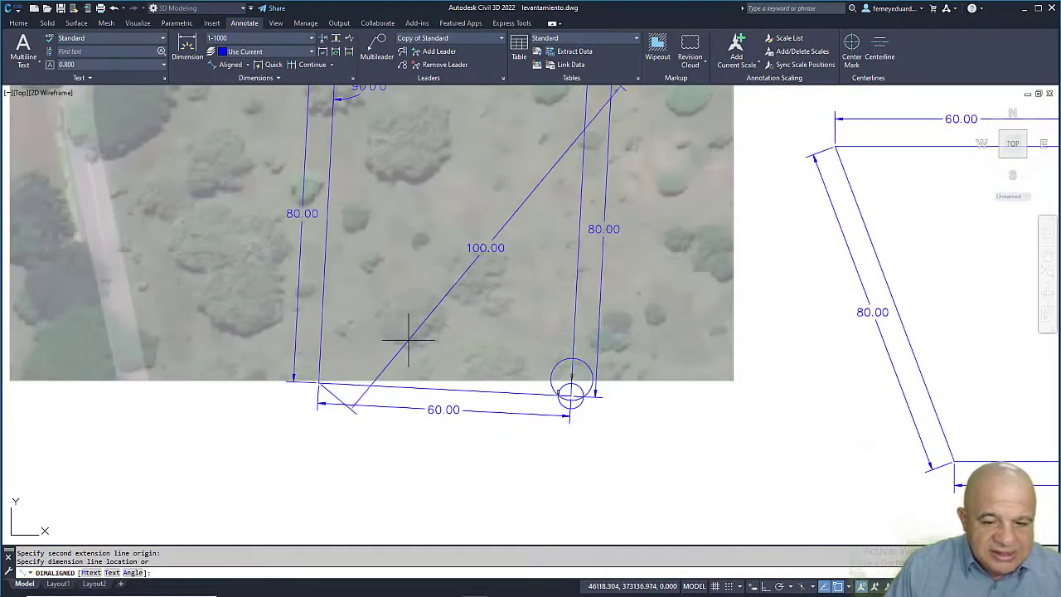
{"action": "left_click", "coordinate": [407, 339]}
{"action": "middle_click_drag", "start_coordinate": [445, 196], "coordinate": [412, 274]}
Step: Dimension the rectangular boundary's other diagonal from the origin corner to the southeast corner with an aligned dimension
{"action": "left_click", "coordinate": [232, 64]}
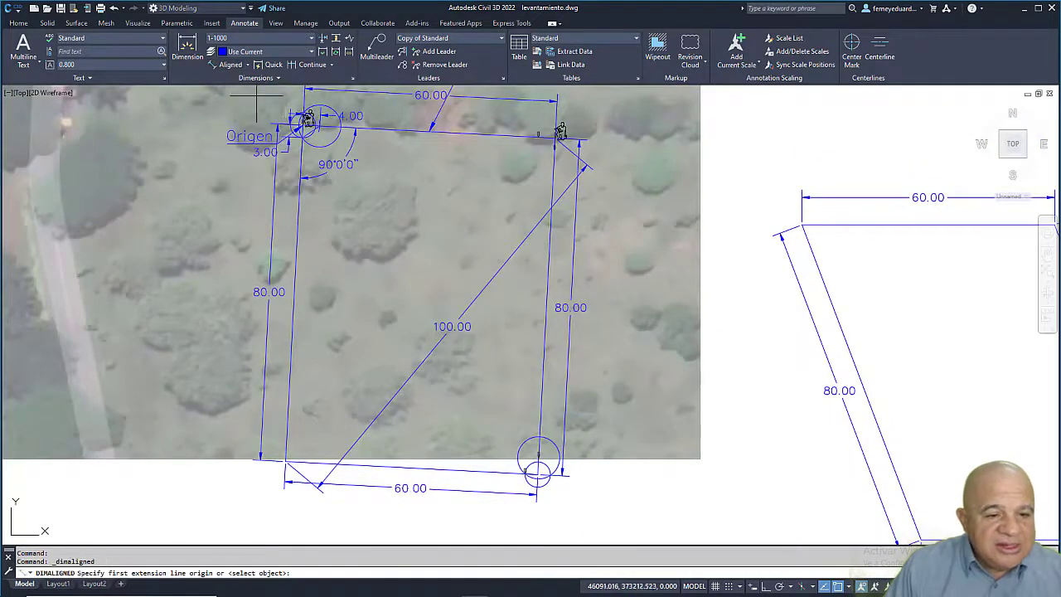
{"action": "scroll", "coordinate": [309, 118], "scroll_direction": "up", "scroll_amount": 6}
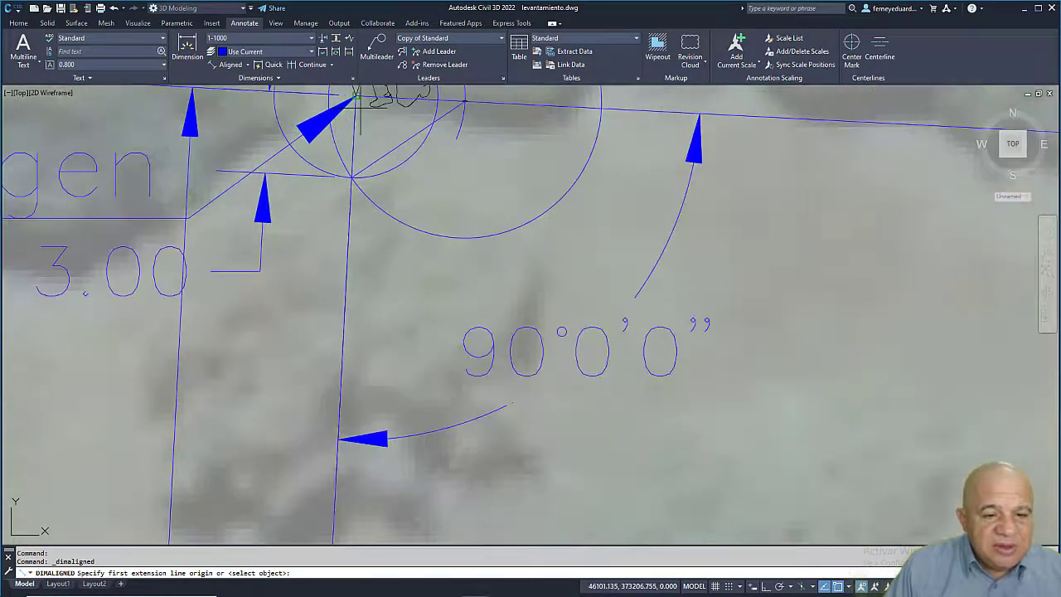
{"action": "left_click", "coordinate": [355, 97]}
{"action": "scroll", "coordinate": [356, 100], "scroll_direction": "down", "scroll_amount": 8}
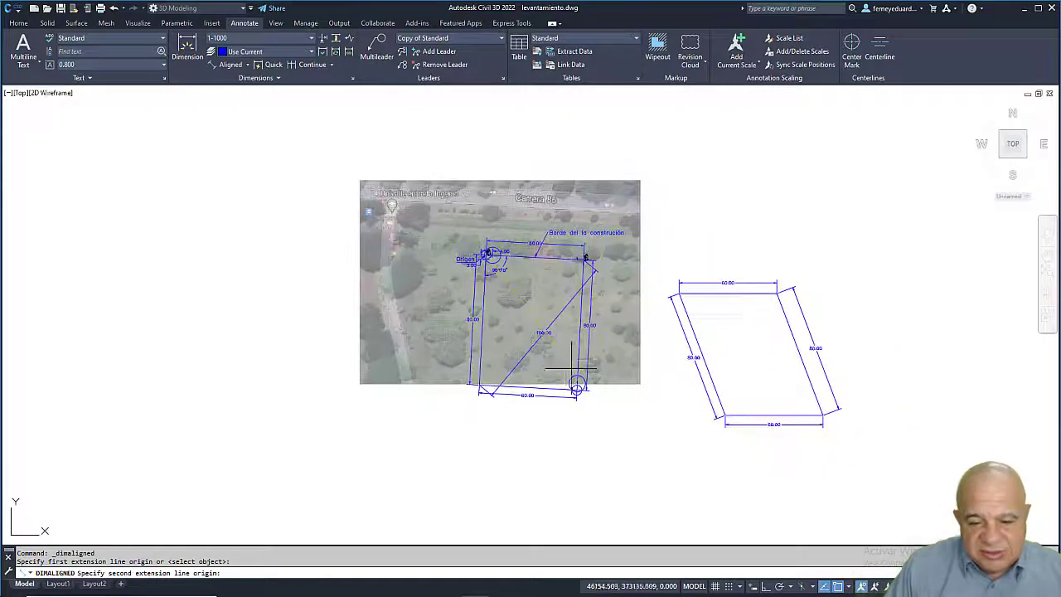
{"action": "scroll", "coordinate": [573, 367], "scroll_direction": "up", "scroll_amount": 8}
{"action": "left_click", "coordinate": [582, 399]}
{"action": "scroll", "coordinate": [583, 399], "scroll_direction": "down", "scroll_amount": 8}
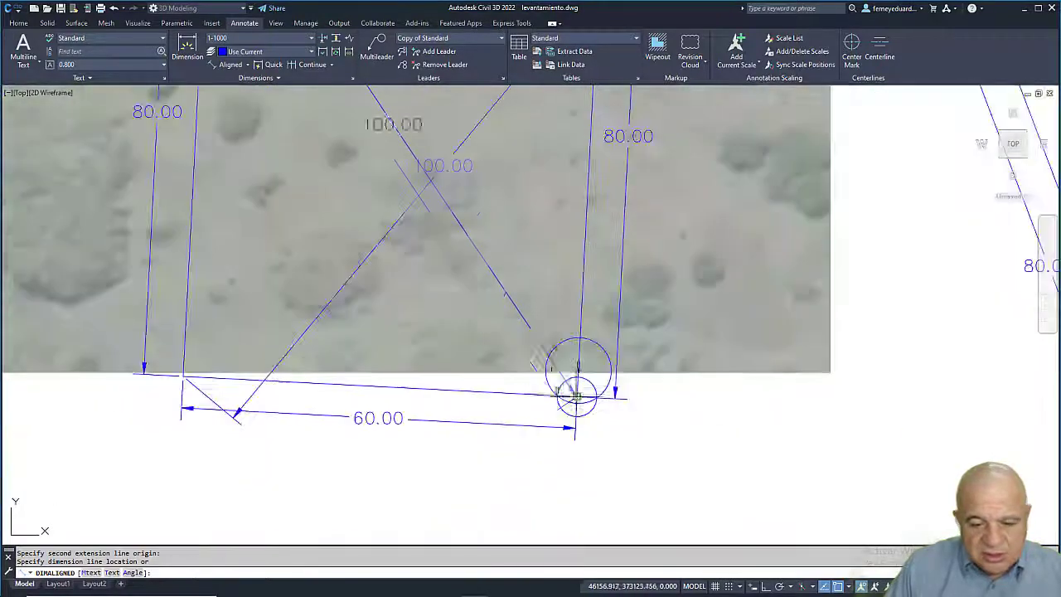
{"action": "left_click", "coordinate": [482, 331]}
{"action": "scroll", "coordinate": [482, 331], "scroll_direction": "down", "scroll_amount": 2}
{"action": "scroll", "coordinate": [427, 325], "scroll_direction": "down", "scroll_amount": 3}
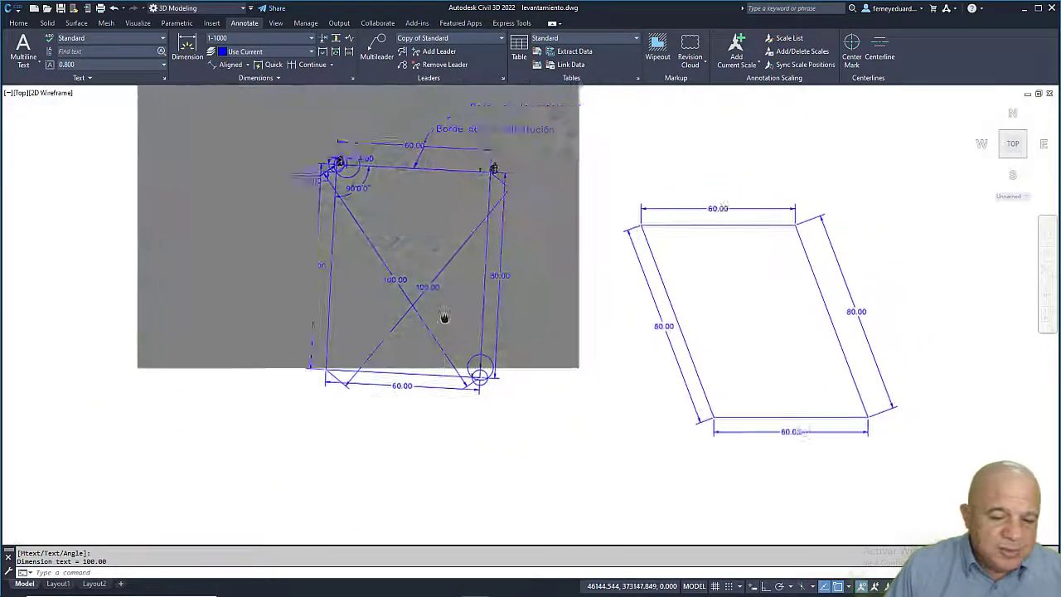
{"action": "scroll", "coordinate": [422, 225], "scroll_direction": "up", "scroll_amount": 1}
{"action": "scroll", "coordinate": [332, 276], "scroll_direction": "up", "scroll_amount": 2}
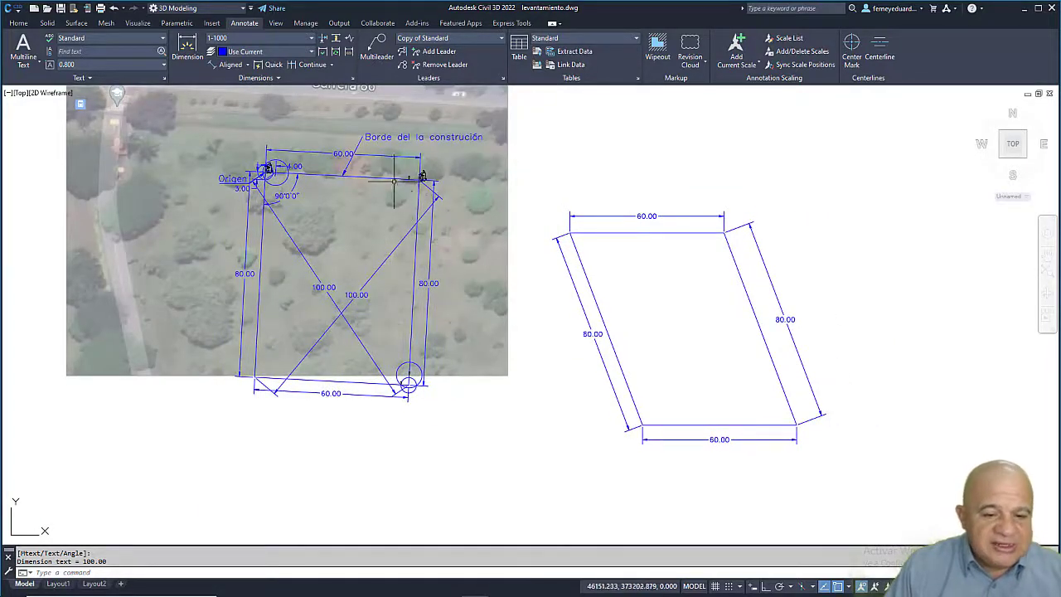
Step: Add aligned dimensions along both diagonals of the parallelogram
{"action": "middle_click_drag", "start_coordinate": [477, 217], "coordinate": [311, 209]}
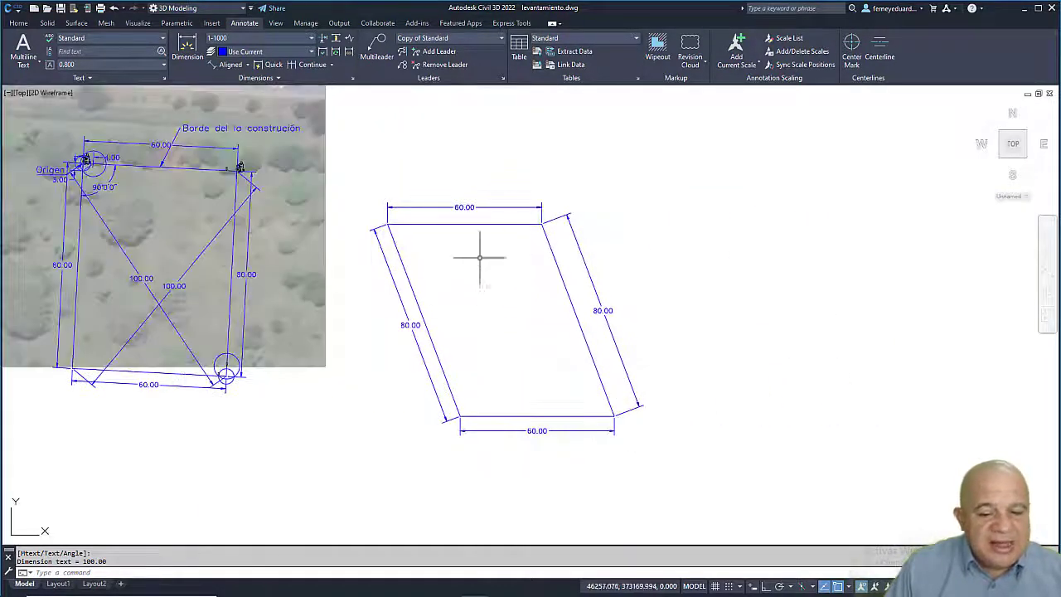
{"action": "left_click", "coordinate": [233, 66]}
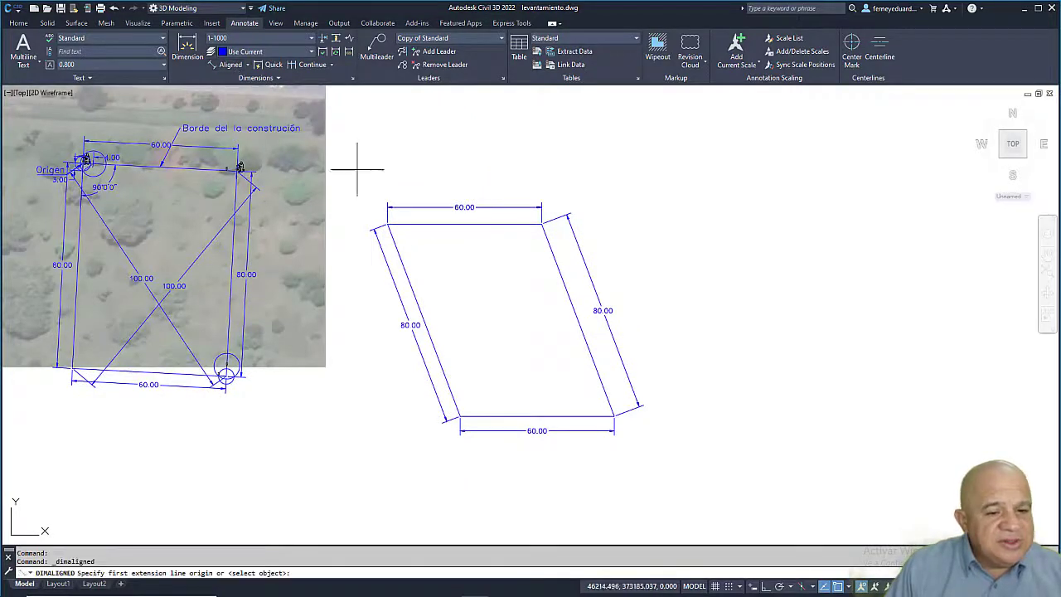
{"action": "left_click", "coordinate": [388, 224]}
{"action": "left_click", "coordinate": [614, 416]}
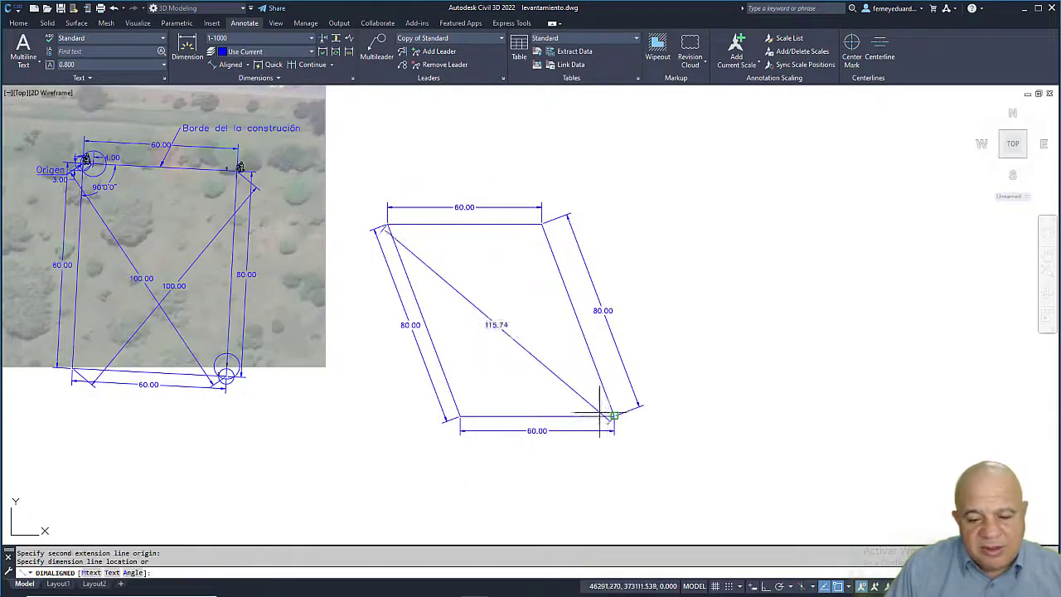
{"action": "left_click", "coordinate": [554, 362]}
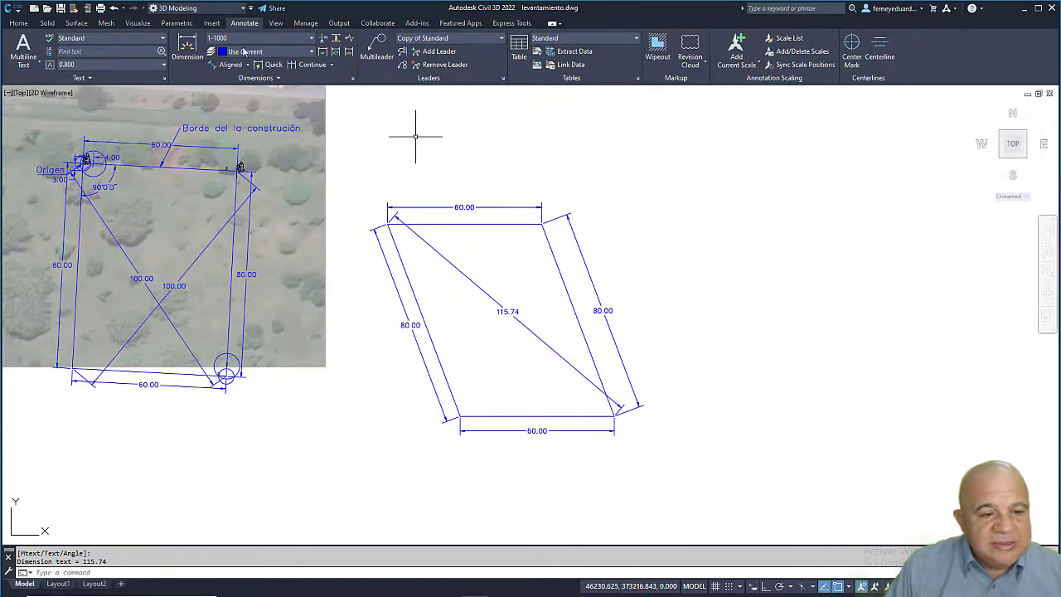
{"action": "left_click", "coordinate": [231, 66]}
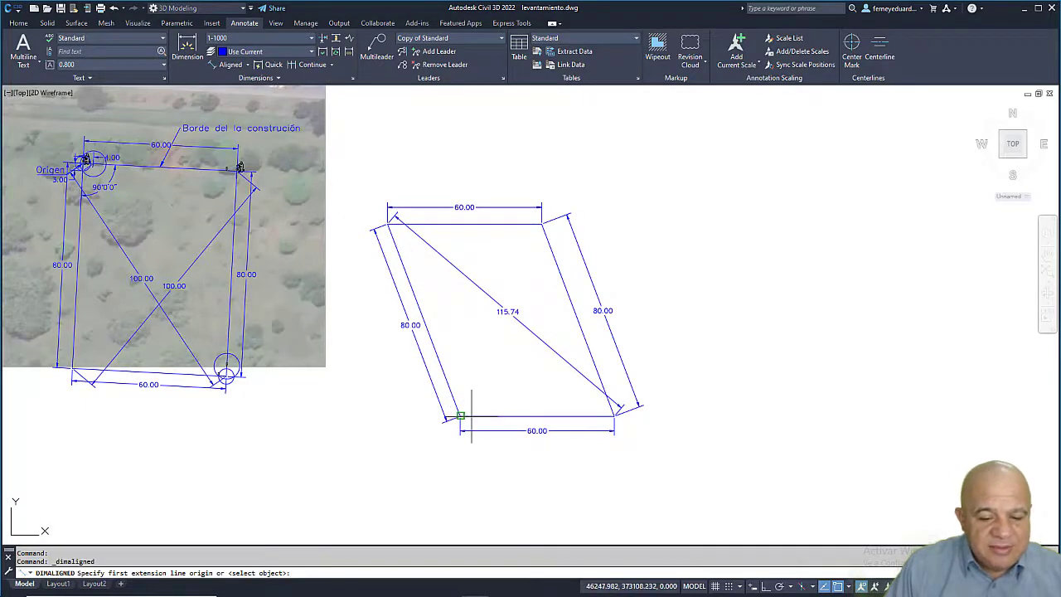
{"action": "left_click", "coordinate": [461, 415]}
{"action": "left_click", "coordinate": [540, 224]}
{"action": "left_click", "coordinate": [502, 237]}
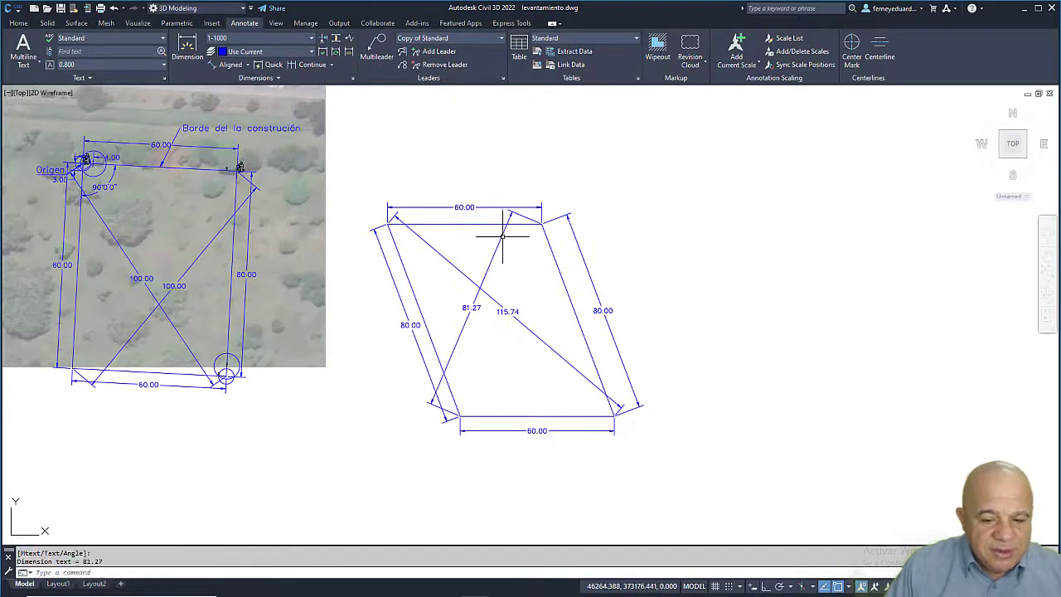
Step: Examine the parallelogram's diagonal dimensions and compare them with those of the rectangular boundary
{"action": "scroll", "coordinate": [475, 280], "scroll_direction": "up", "scroll_amount": 4}
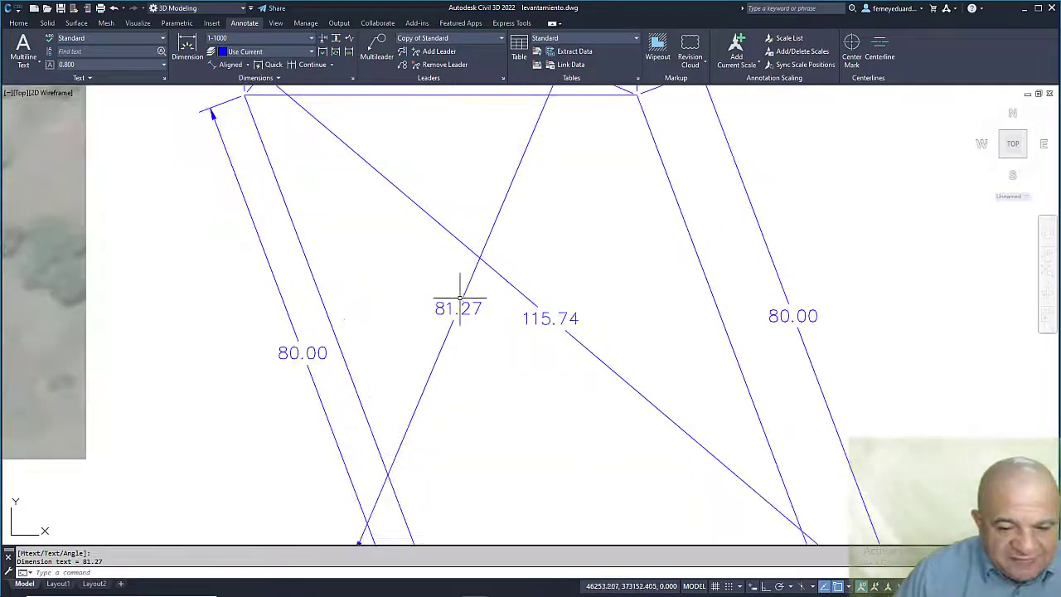
{"action": "scroll", "coordinate": [477, 288], "scroll_direction": "down", "scroll_amount": 4}
{"action": "scroll", "coordinate": [477, 290], "scroll_direction": "up", "scroll_amount": 4}
{"action": "scroll", "coordinate": [457, 285], "scroll_direction": "down", "scroll_amount": 4}
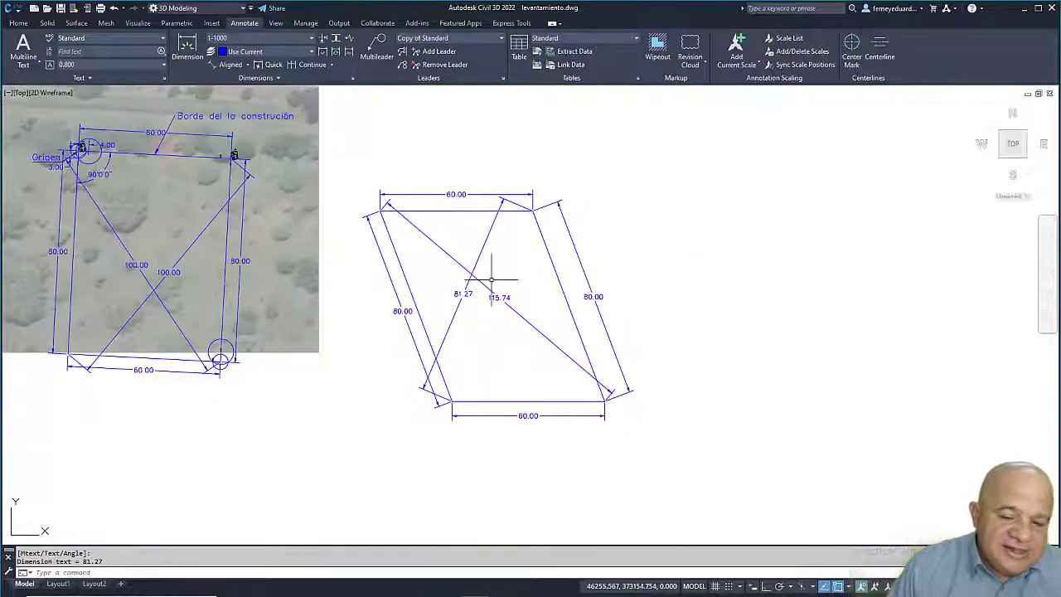
{"action": "scroll", "coordinate": [384, 210], "scroll_direction": "up", "scroll_amount": 4}
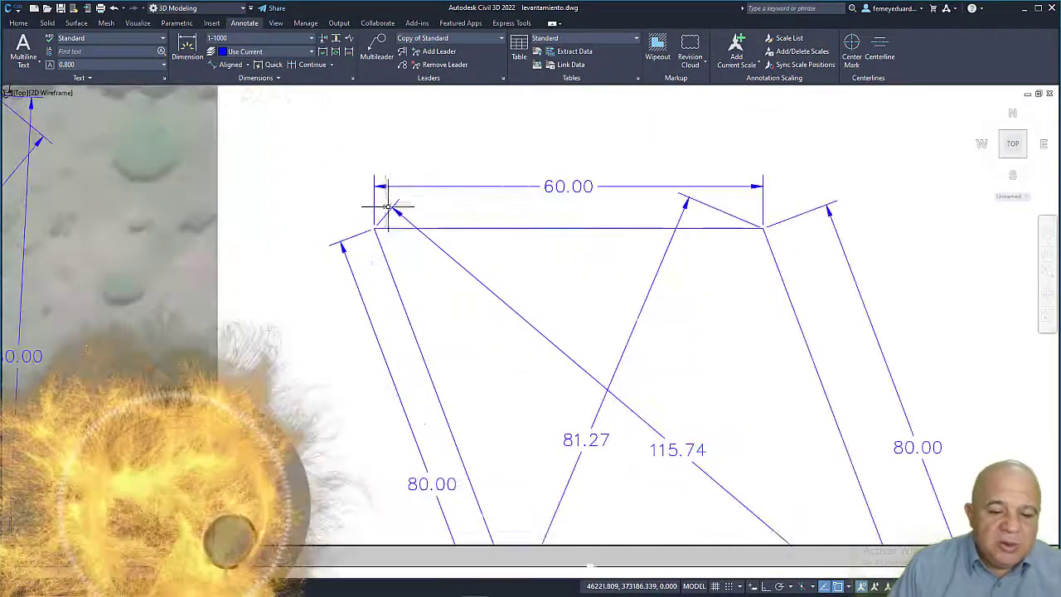
{"action": "scroll", "coordinate": [391, 222], "scroll_direction": "down", "scroll_amount": 2}
{"action": "scroll", "coordinate": [393, 222], "scroll_direction": "up", "scroll_amount": 3}
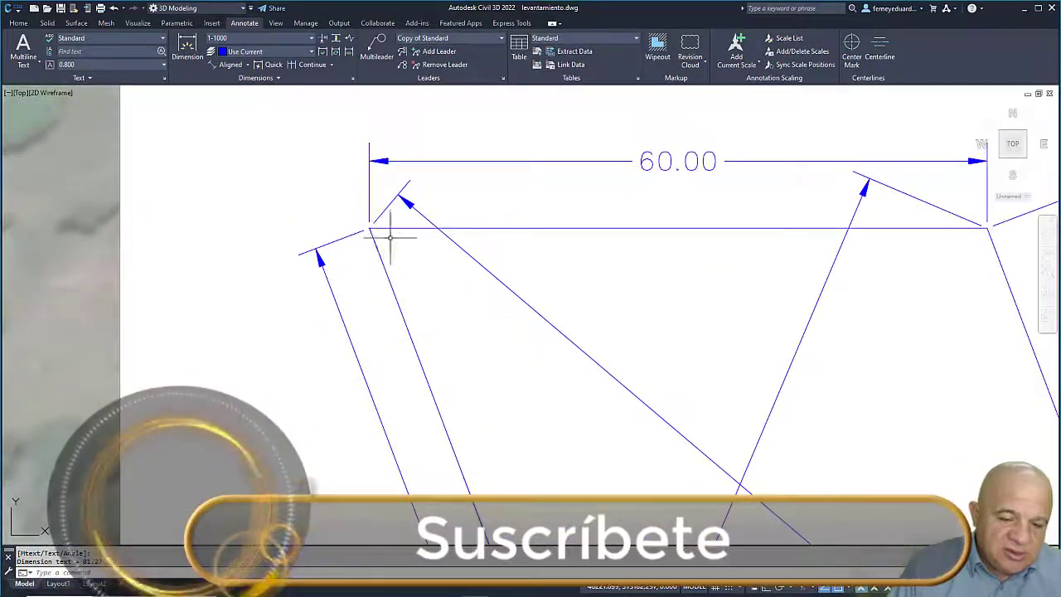
{"action": "scroll", "coordinate": [414, 234], "scroll_direction": "down", "scroll_amount": 8}
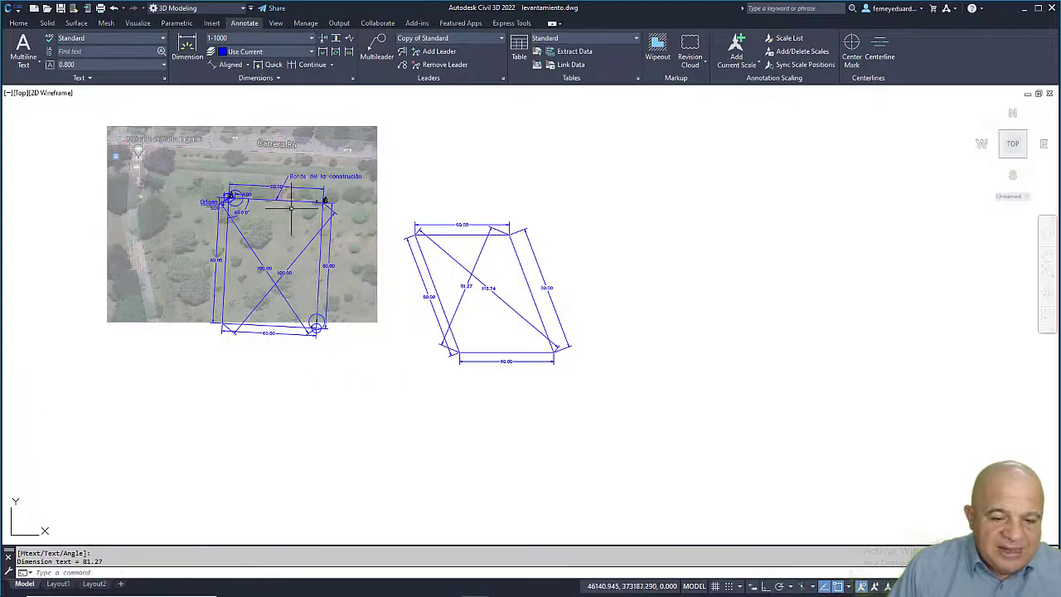
{"action": "scroll", "coordinate": [303, 199], "scroll_direction": "up", "scroll_amount": 2}
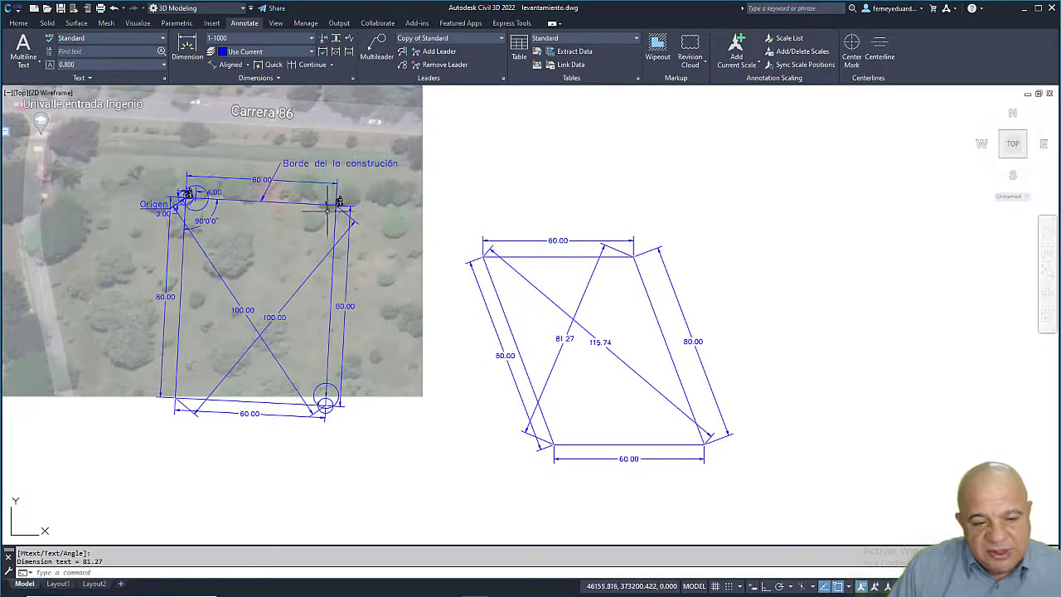
{"action": "middle_click_drag", "start_coordinate": [393, 280], "coordinate": [476, 271]}
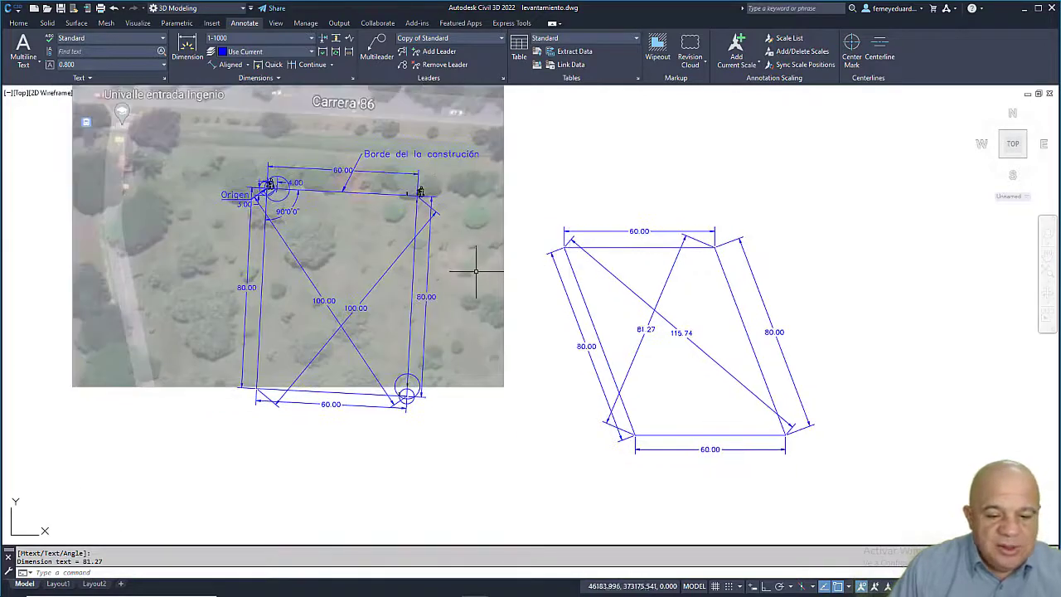
Step: Delete both diagonal aligned dimensions from the rectangular boundary on the image
{"action": "scroll", "coordinate": [476, 271], "scroll_direction": "up", "scroll_amount": 2}
{"action": "left_click", "coordinate": [341, 263]}
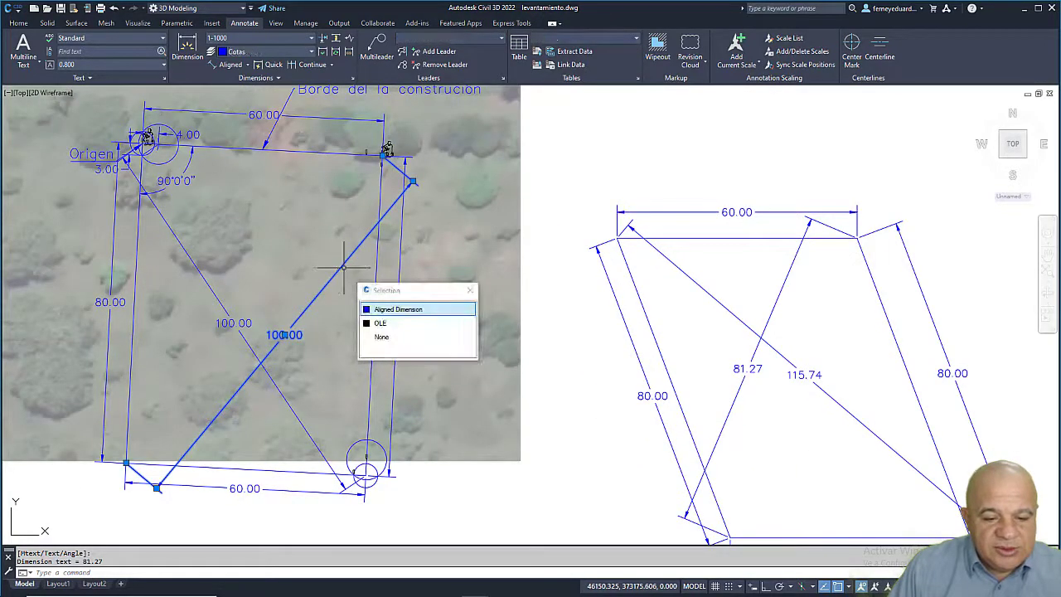
{"action": "key", "text": "Delete"}
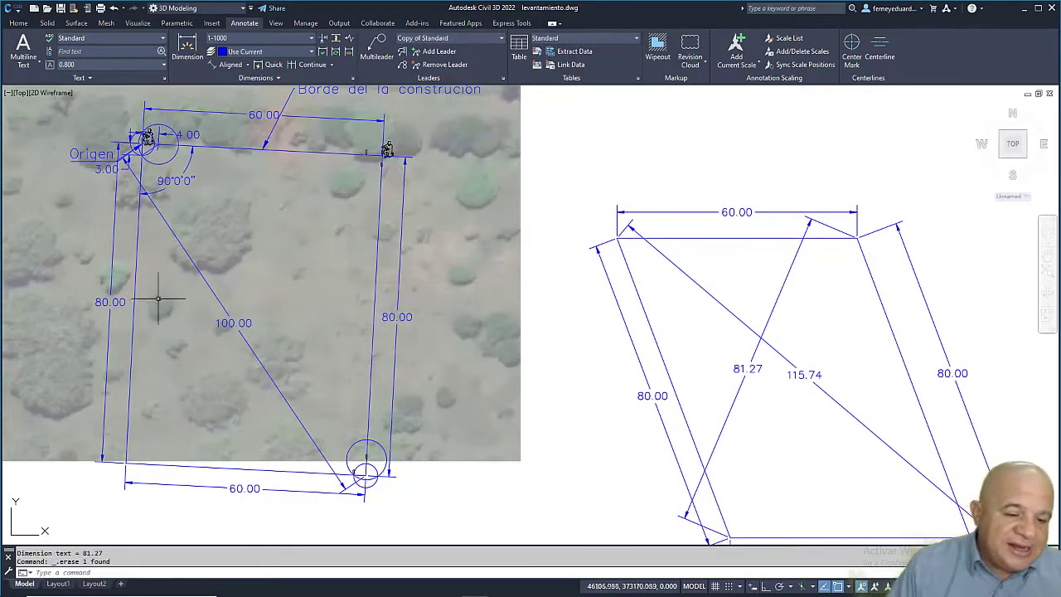
{"action": "left_click", "coordinate": [203, 270]}
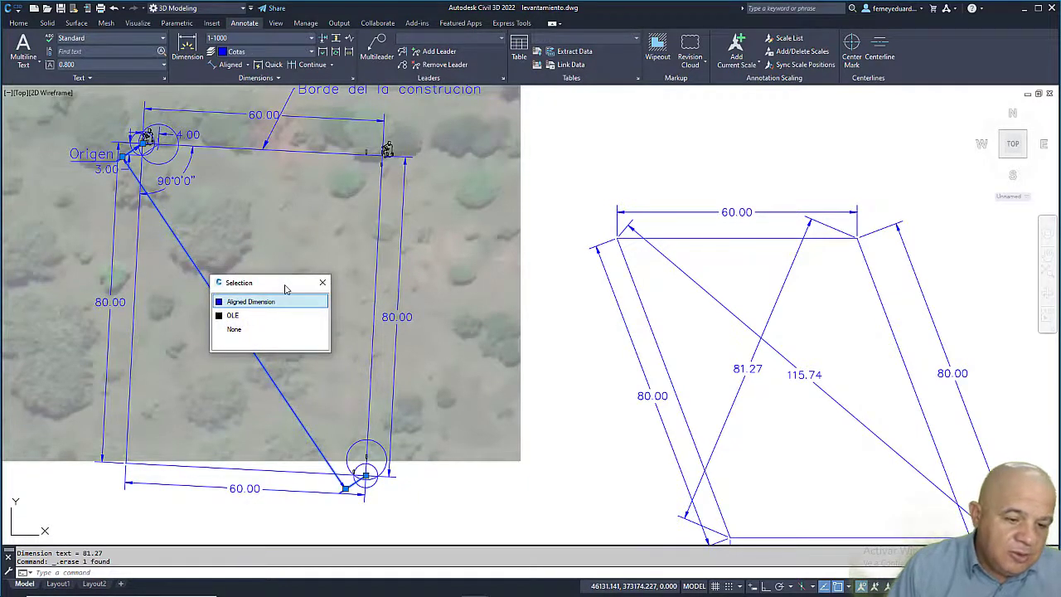
{"action": "left_click", "coordinate": [195, 262]}
{"action": "key", "text": "Delete"}
{"action": "scroll", "coordinate": [338, 175], "scroll_direction": "down", "scroll_amount": 2}
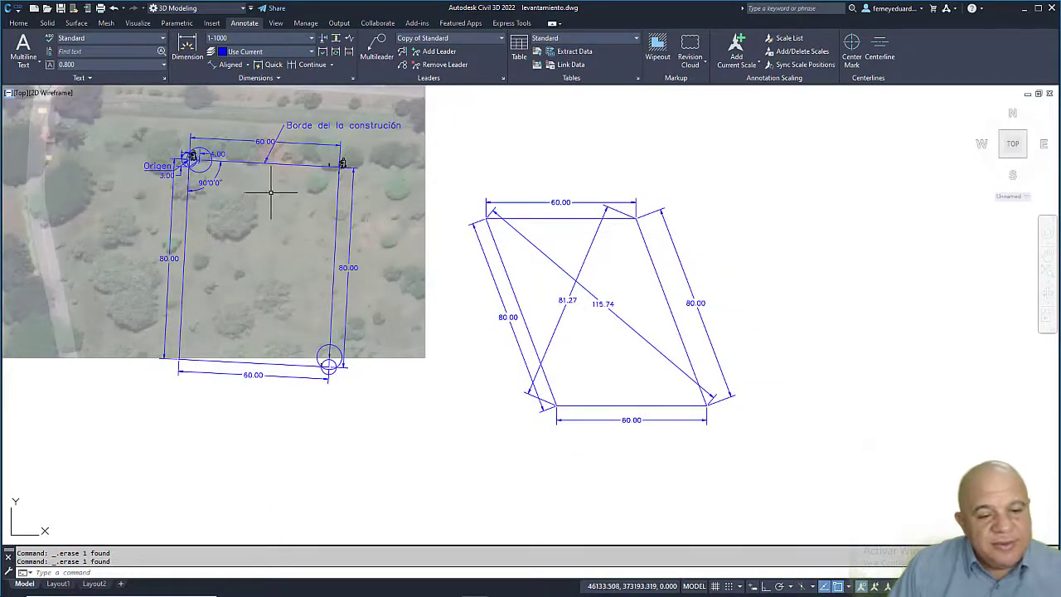
{"action": "scroll", "coordinate": [303, 230], "scroll_direction": "down", "scroll_amount": 2}
{"action": "scroll", "coordinate": [283, 203], "scroll_direction": "up", "scroll_amount": 2}
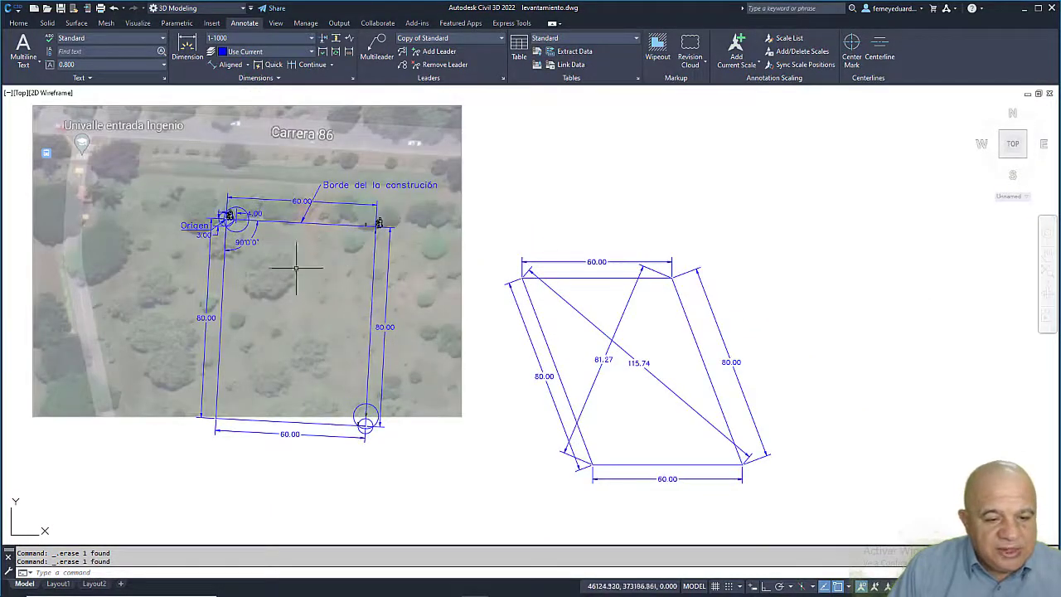